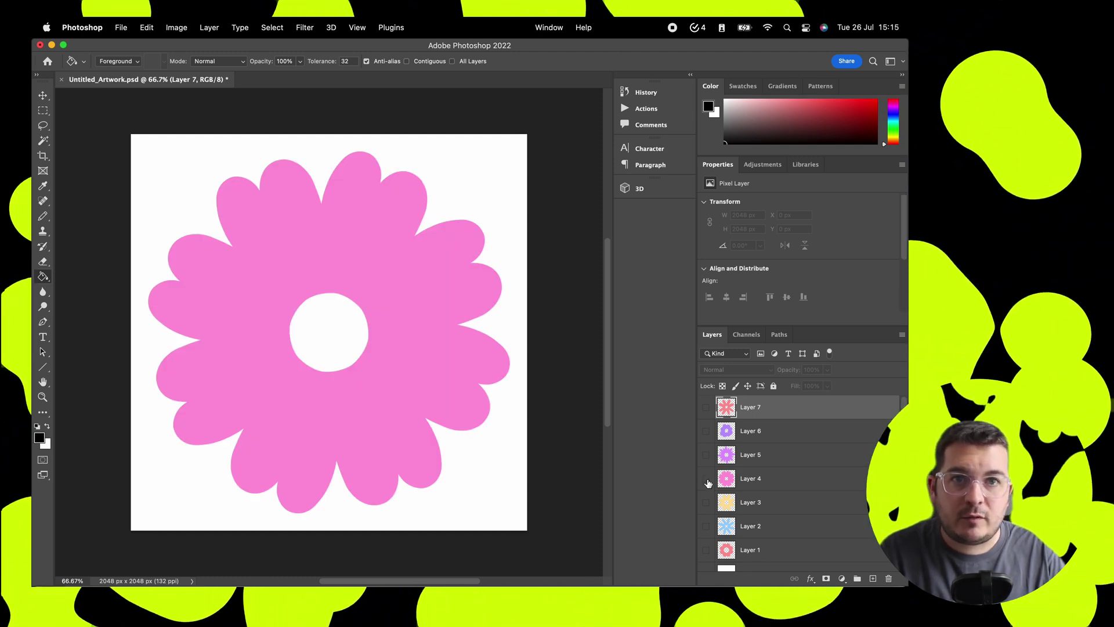
# - Hide Layer 4, and view the flowers on Layers 3, 2 and 1 one at a time
pyautogui.click(707, 479)
pyautogui.click(706, 502)
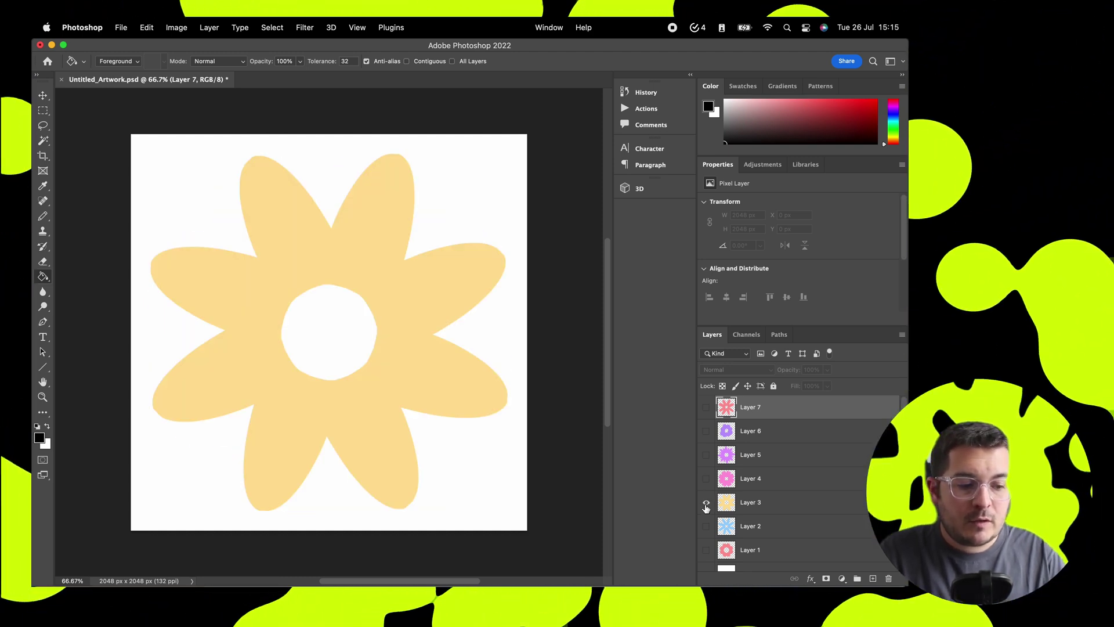
pyautogui.click(707, 504)
pyautogui.click(706, 527)
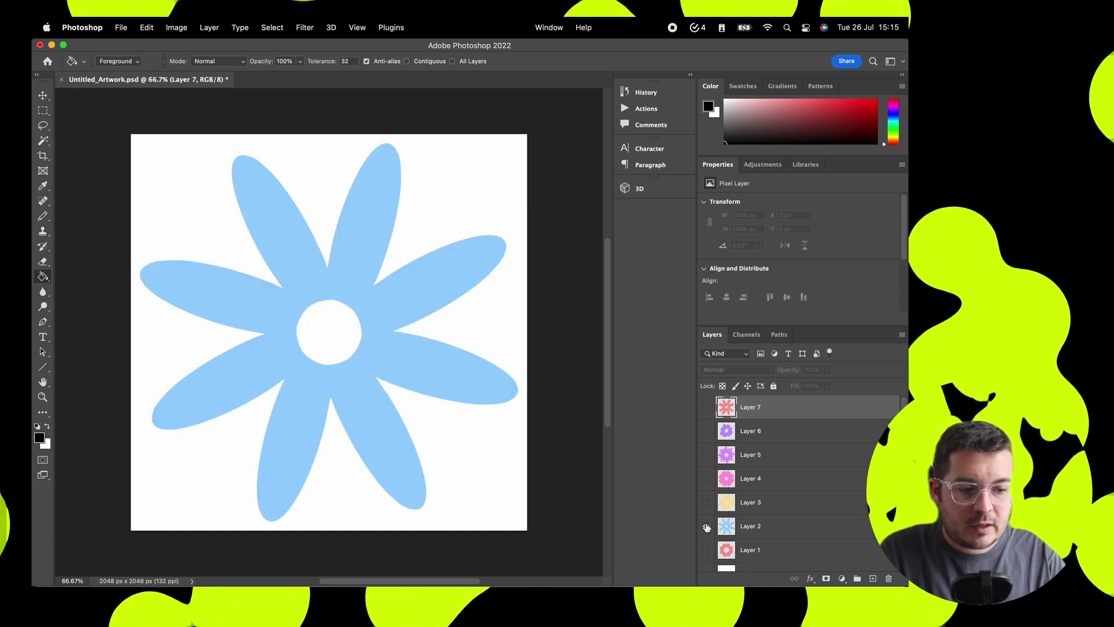
pyautogui.click(707, 527)
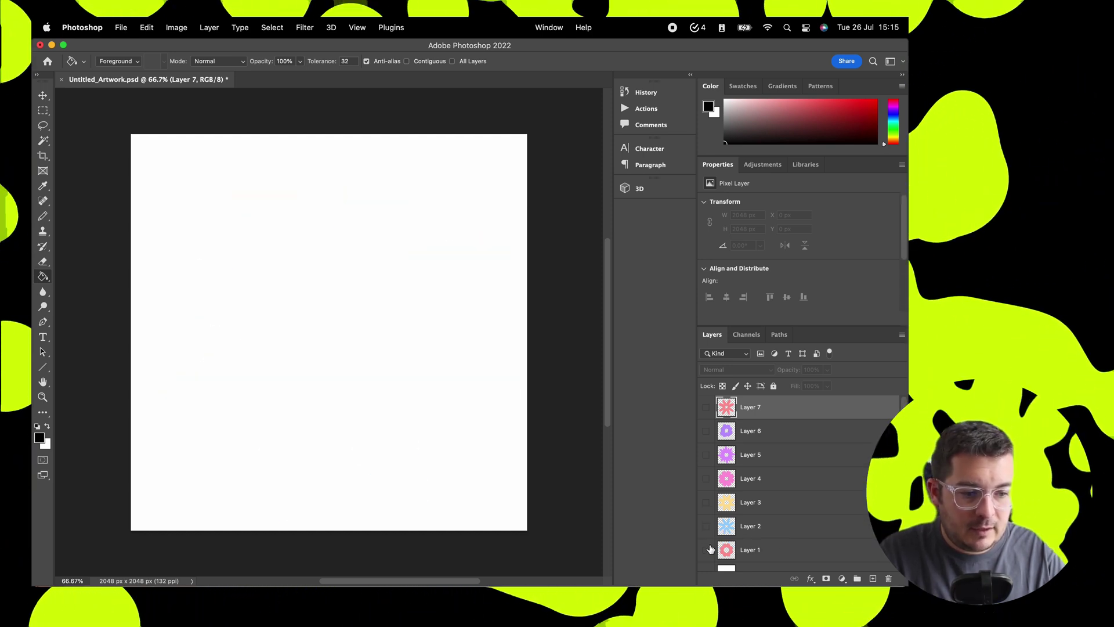
pyautogui.click(707, 550)
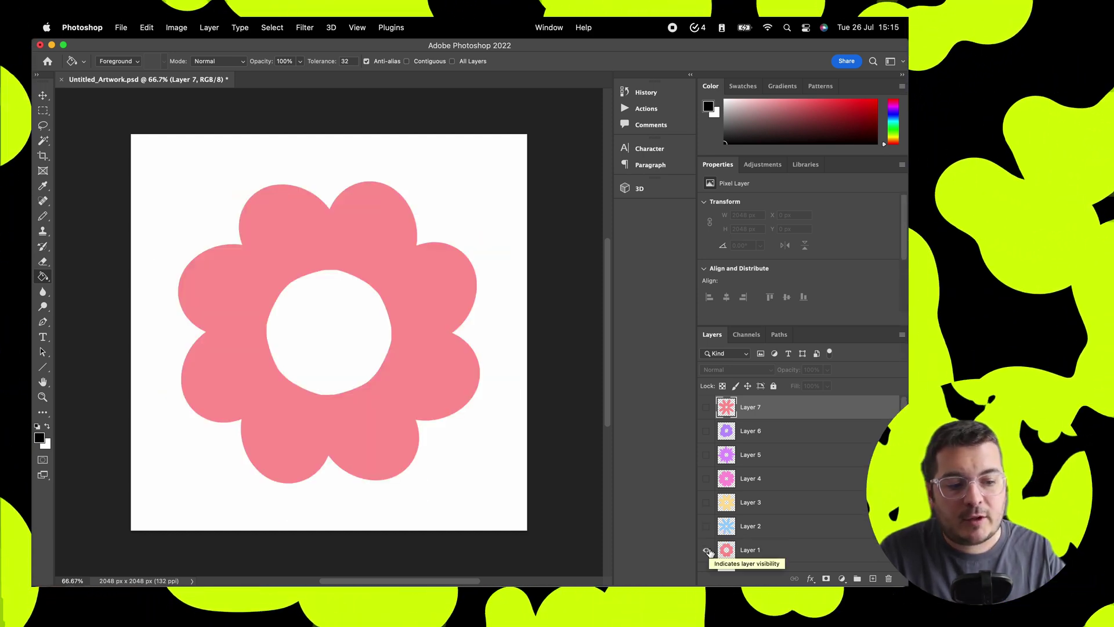
pyautogui.click(707, 550)
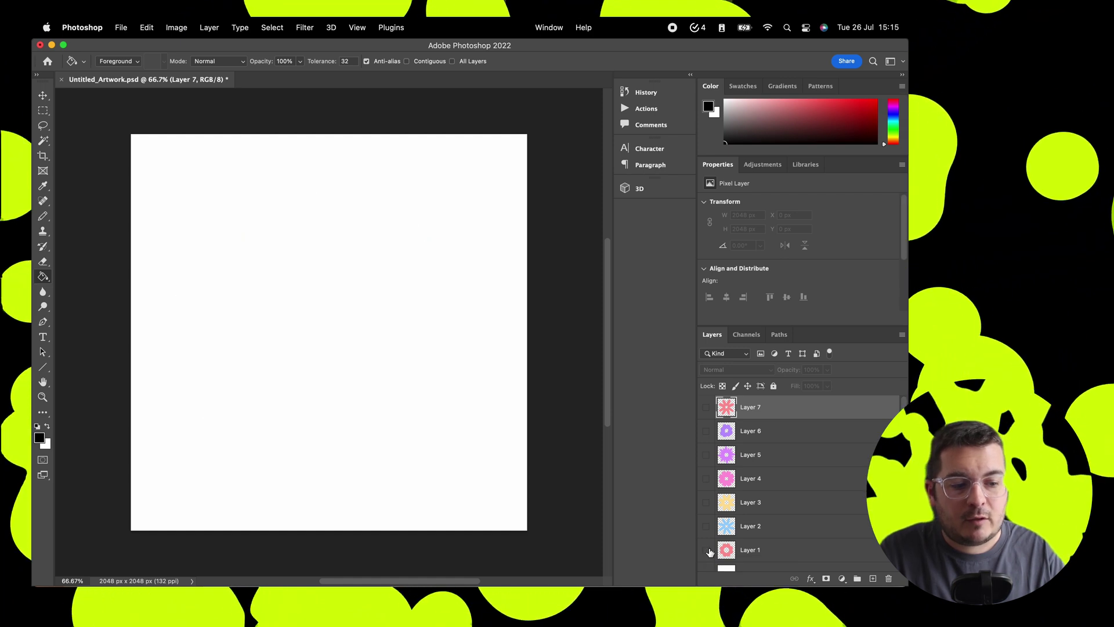
# - Make all seven flower layers, Layer 1 to Layer 7, visible together
pyautogui.click(903, 335)
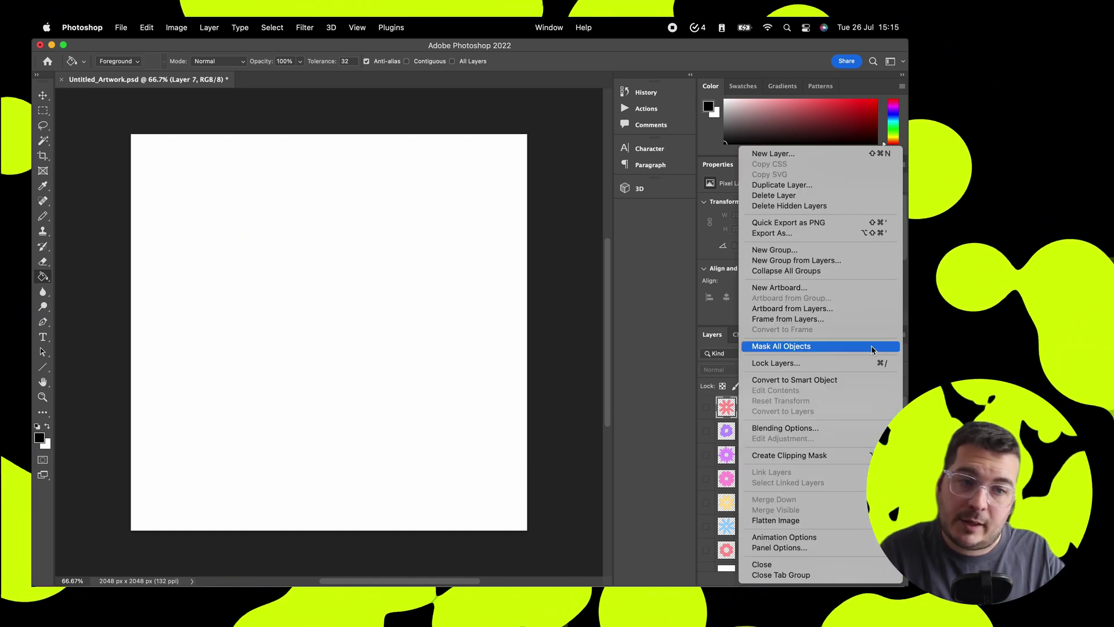
pyautogui.click(714, 429)
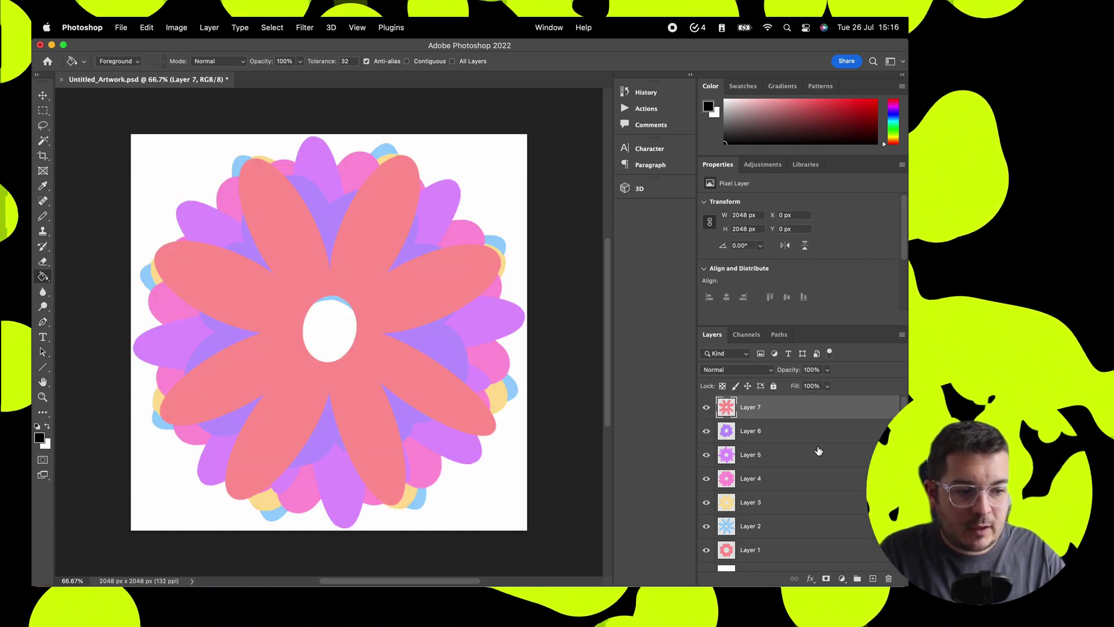
pyautogui.click(901, 335)
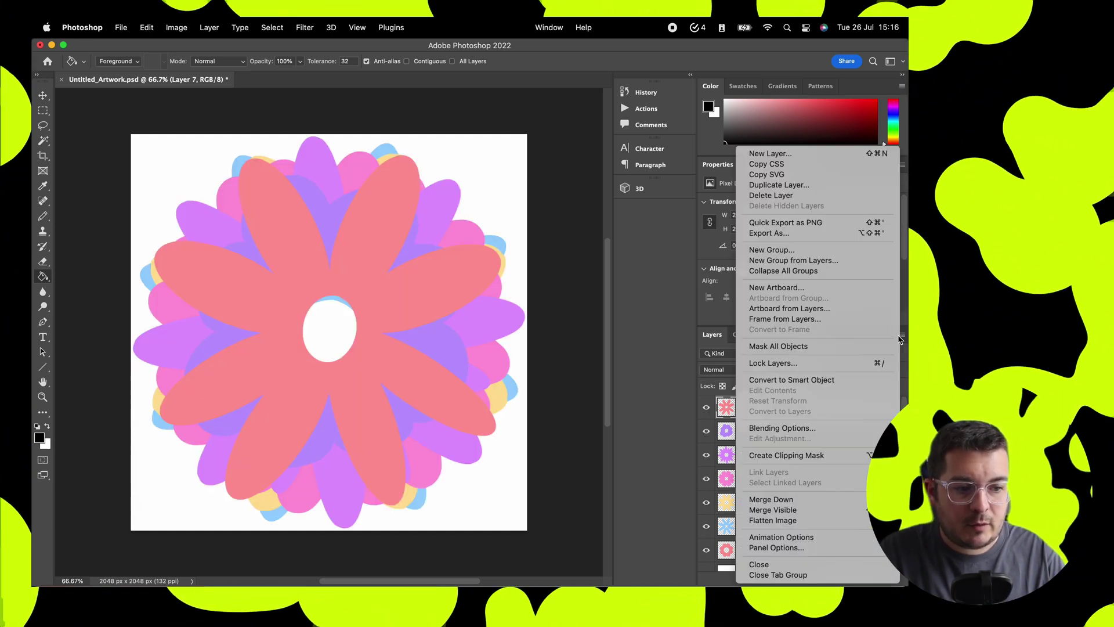
pyautogui.click(843, 233)
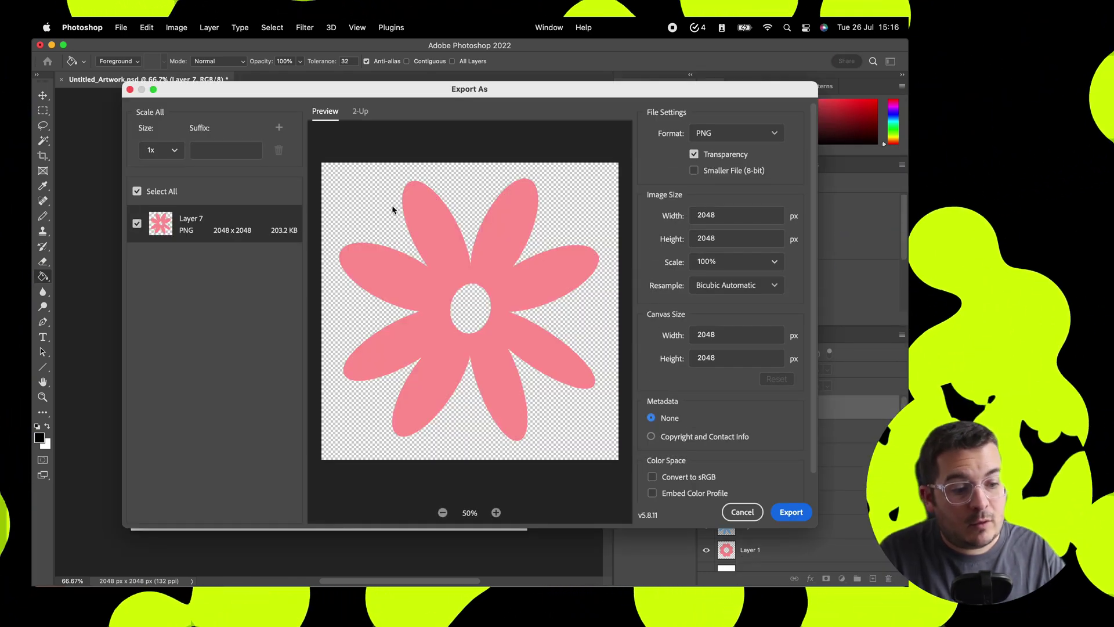
pyautogui.click(742, 512)
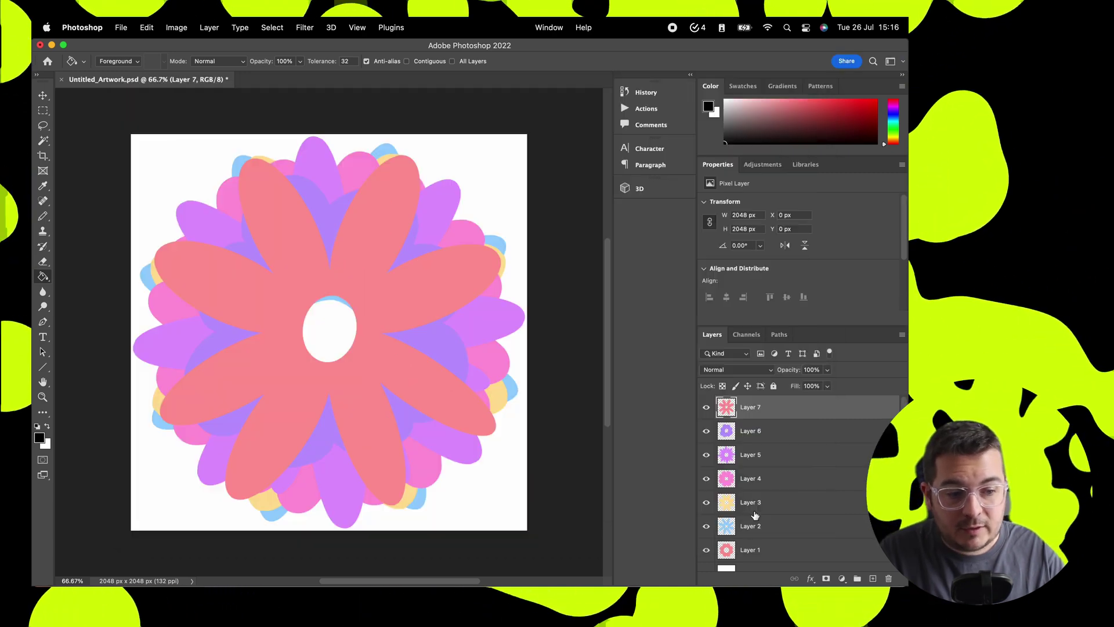
# - Export Layers 1 to 7 as separate transparent PNG files at 2048 x 2048 px into the Assets folder
pyautogui.click(901, 335)
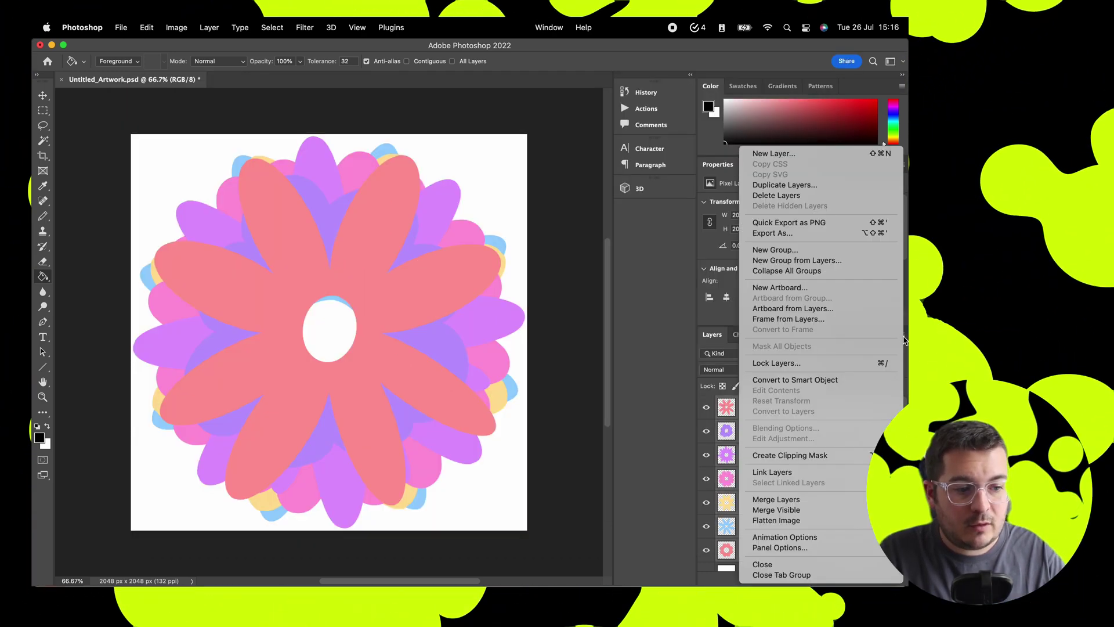
pyautogui.click(822, 233)
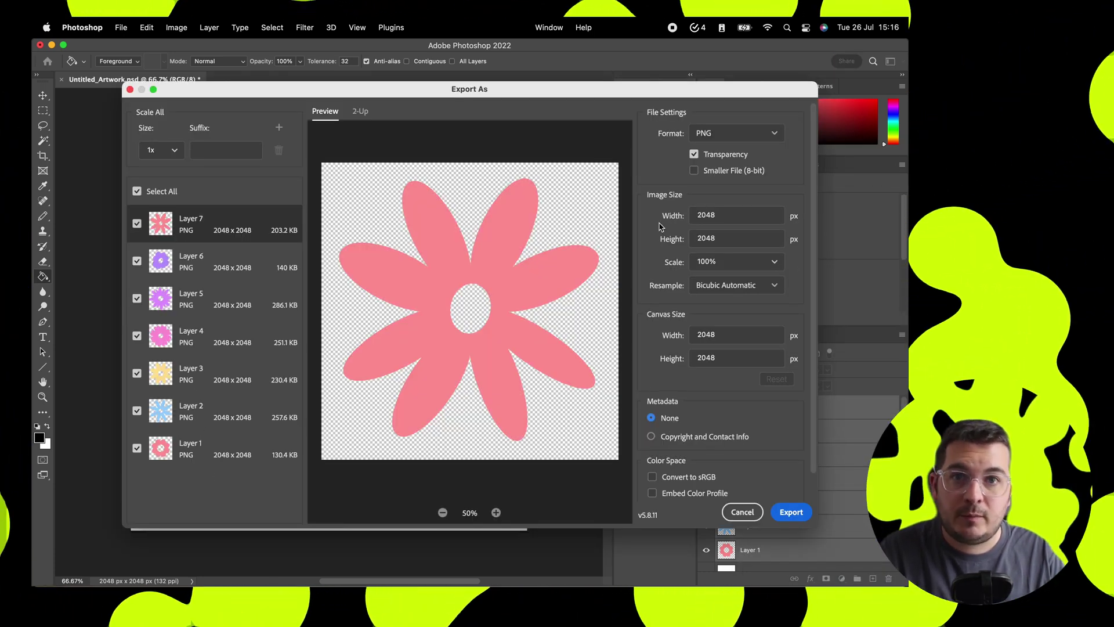
pyautogui.scroll(-2, 665, 337)
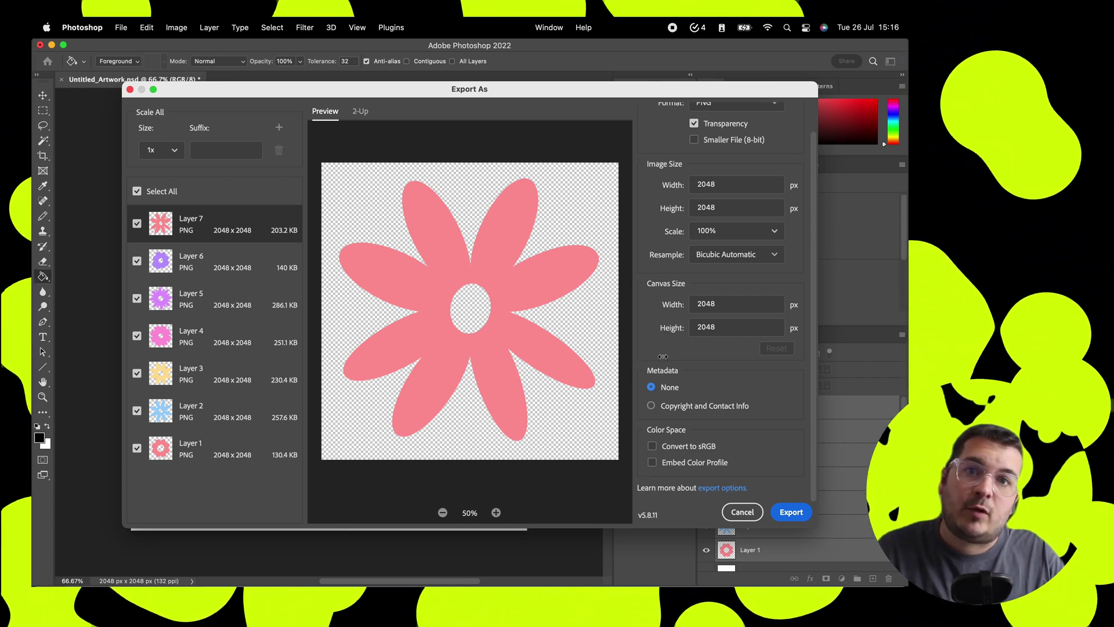
pyautogui.click(793, 511)
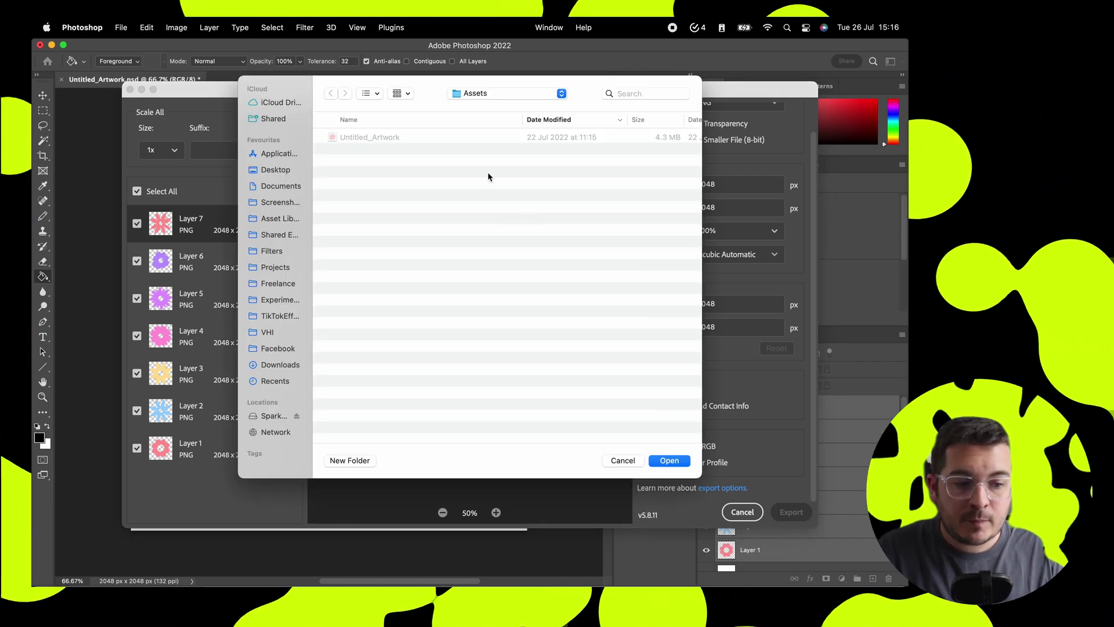
pyautogui.click(670, 461)
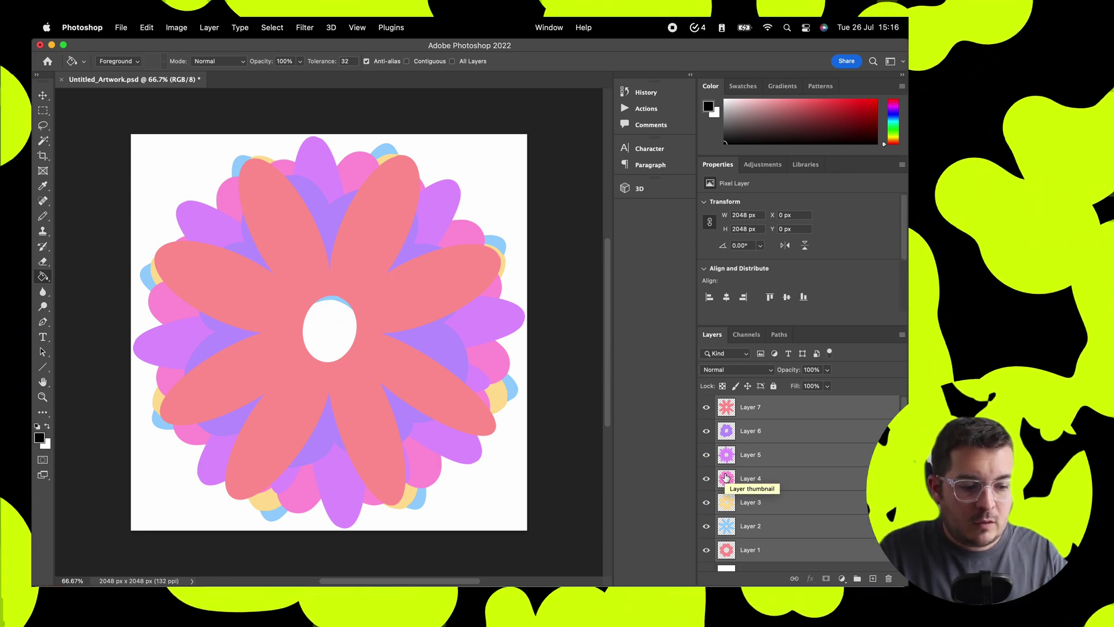
# - Switch to Finder and look through the exported layer PNGs in the Assets folder
pyautogui.press('super+Tab')
pyautogui.press('super+Tab')
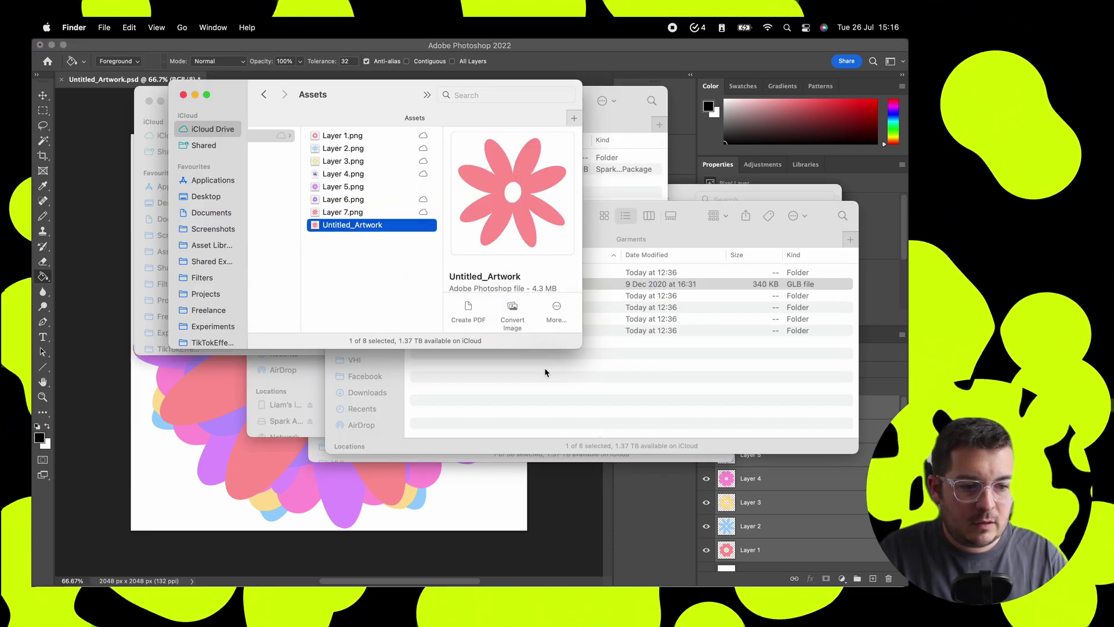
pyautogui.click(365, 202)
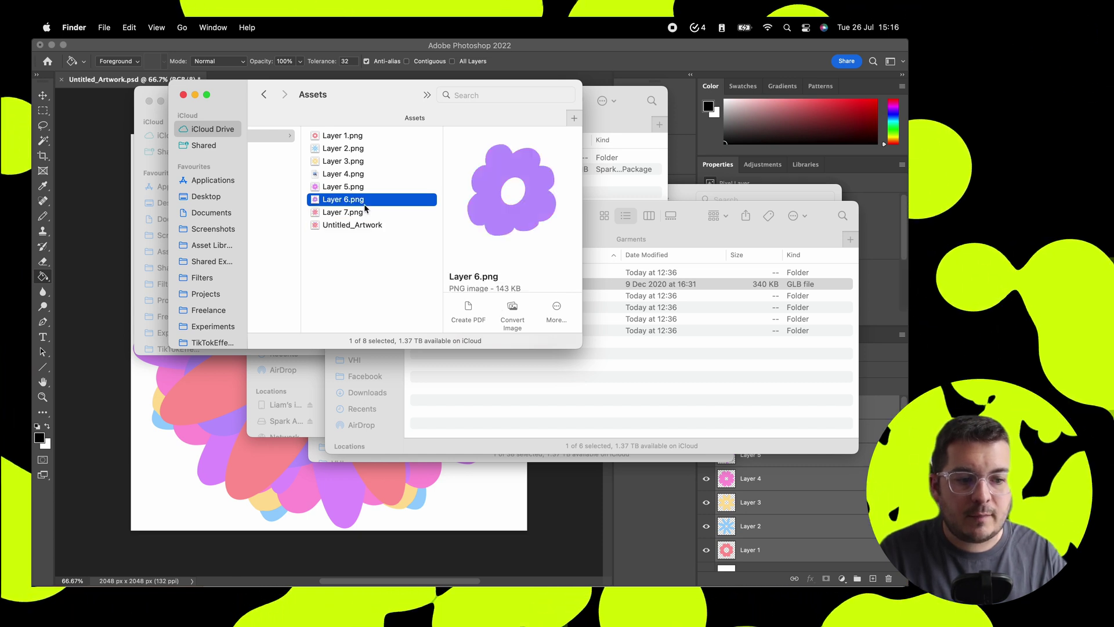
pyautogui.press('Up')
pyautogui.press('Up')
pyautogui.press('Up')
pyautogui.press('Up')
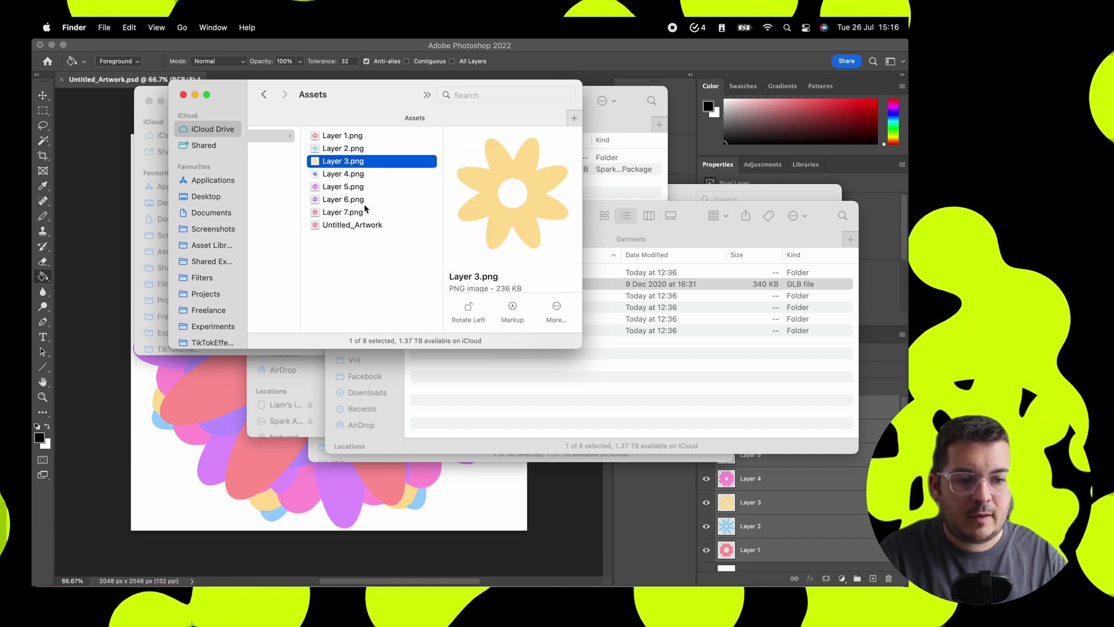
pyautogui.press('Up')
# - Inspect the exported flower images from Layer 1.png to Layer 7.png in an enlarged preview, and close it
pyautogui.press('space')
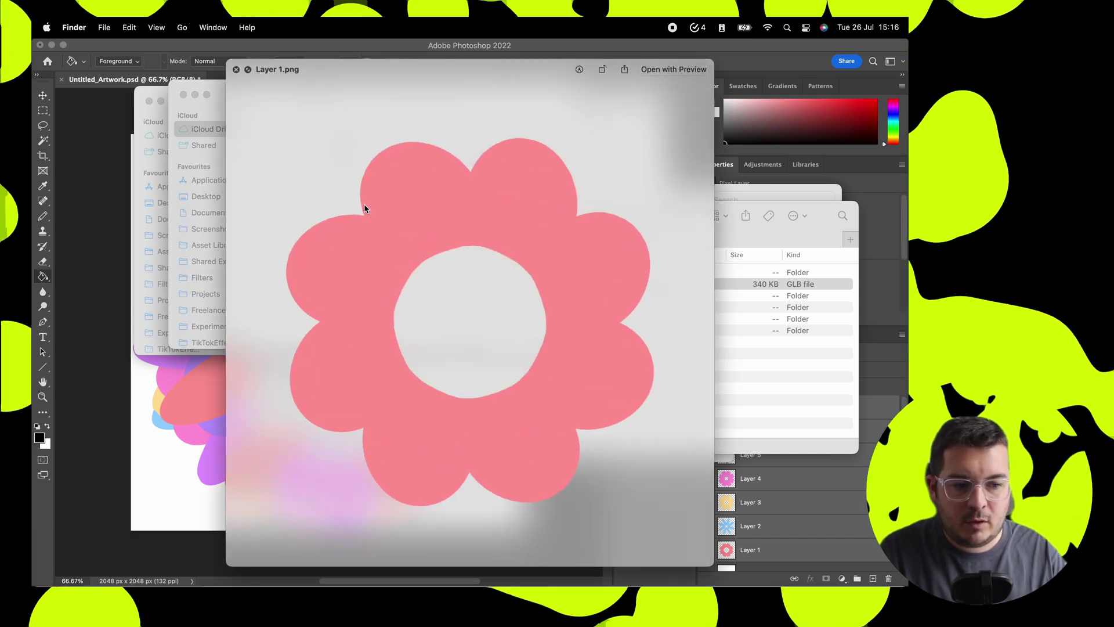
pyautogui.press('Down')
pyautogui.press('Down')
pyautogui.press('Down')
pyautogui.press('Down')
pyautogui.press('Down')
pyautogui.press('Down')
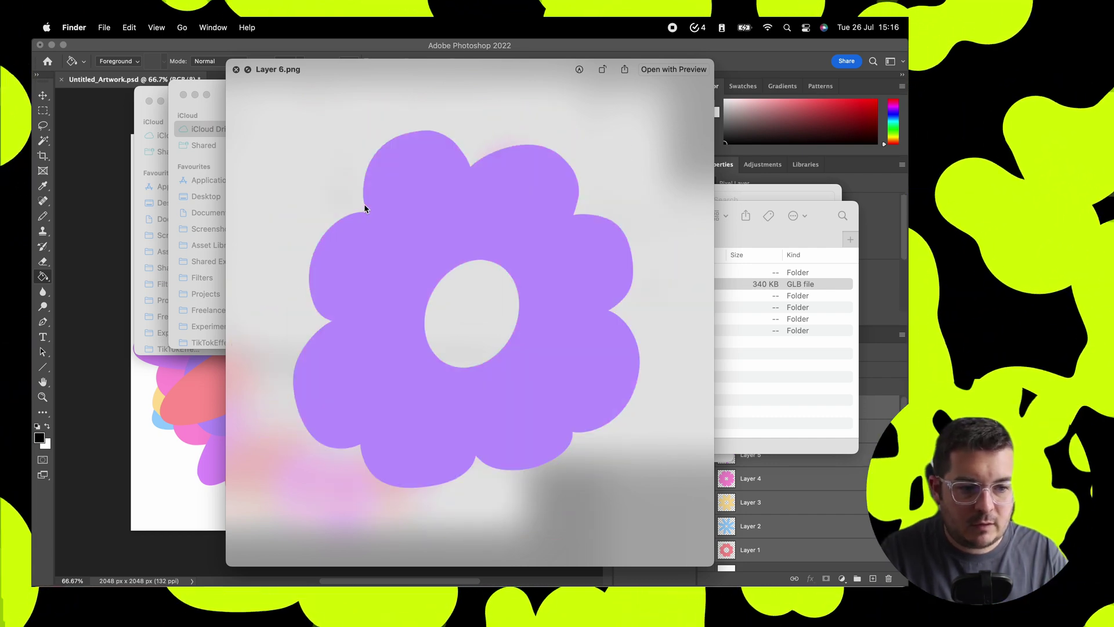
pyautogui.press('Down')
pyautogui.press('Up')
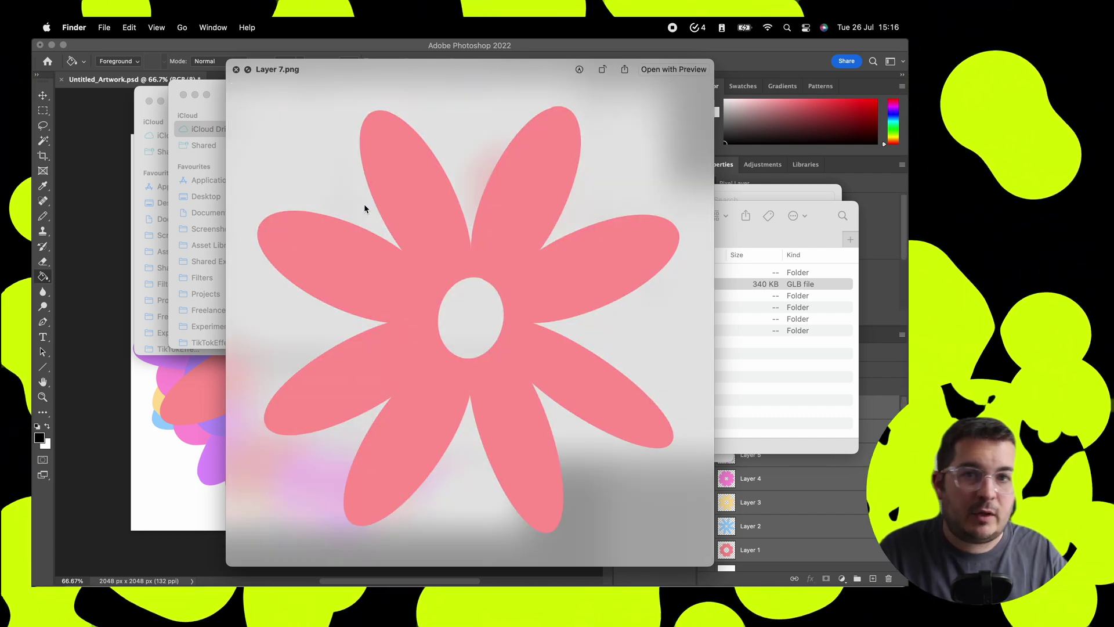
pyautogui.press('space')
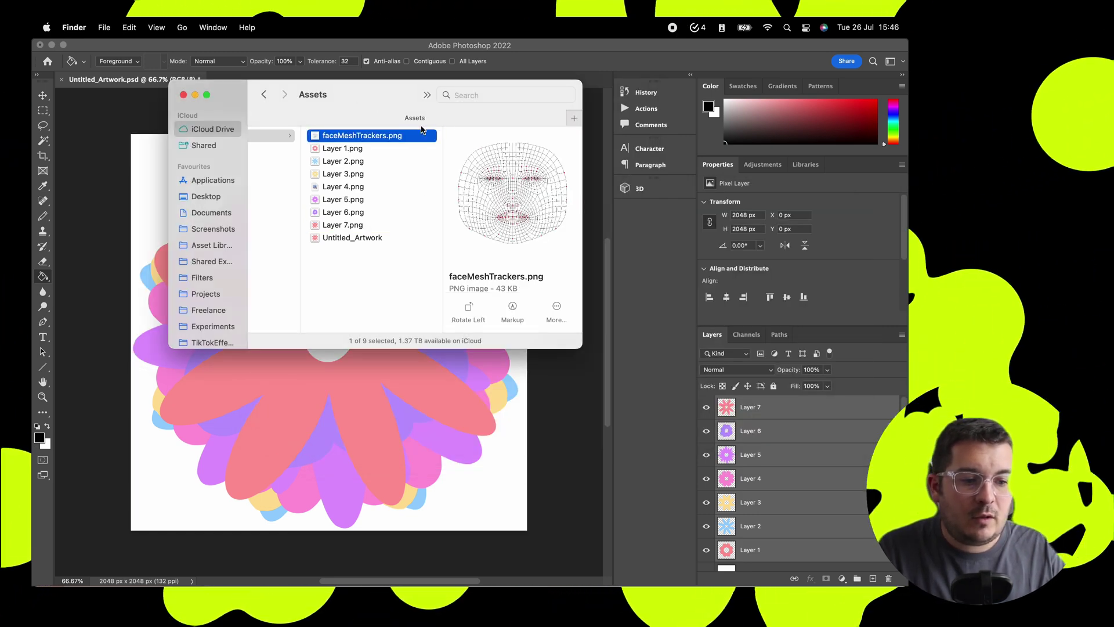
# - Place faceMeshTrackers.png in the flower artwork, enlarged to about 1608 x 1672 px, directly above the Background layer
pyautogui.moveTo(421, 129); pyautogui.dragTo(533, 439)
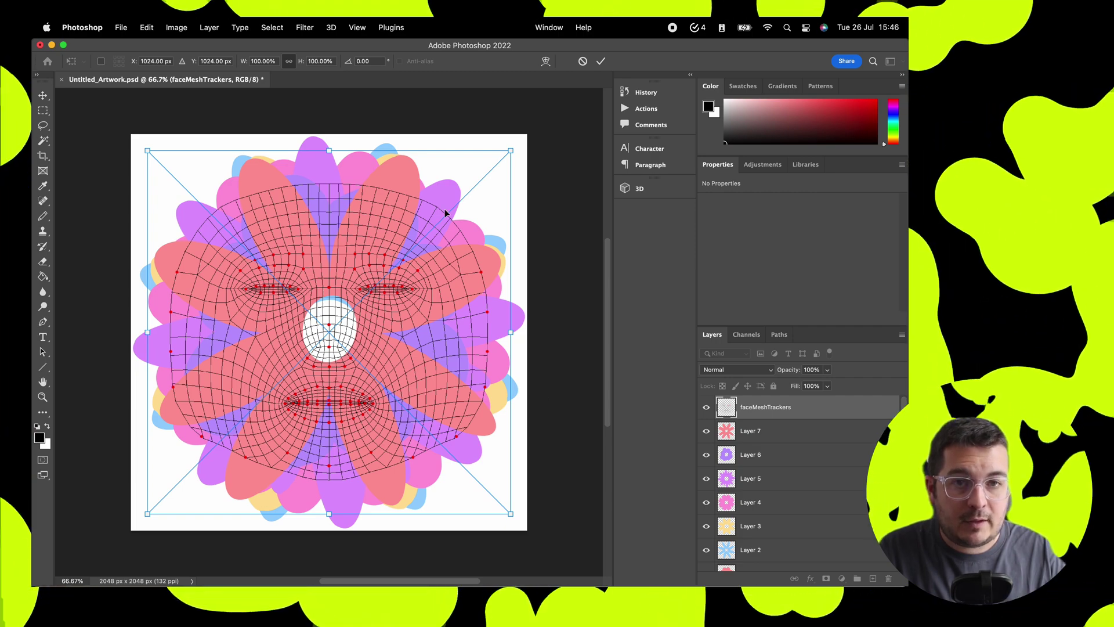
pyautogui.moveTo(512, 151); pyautogui.dragTo(530, 137)
pyautogui.press('Return')
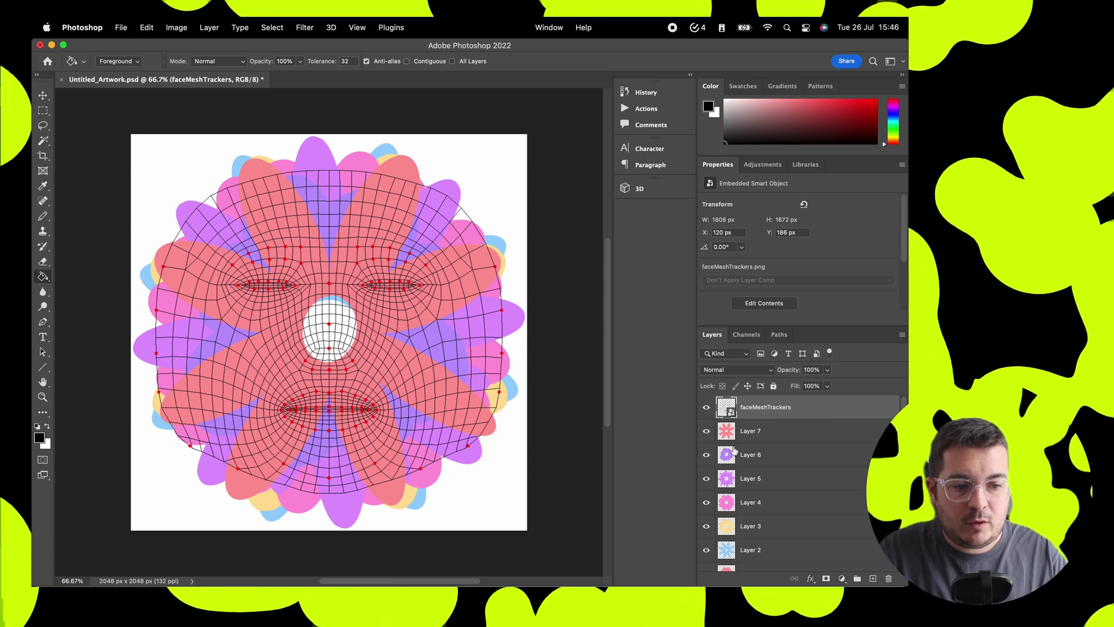
pyautogui.moveTo(781, 419); pyautogui.dragTo(786, 548)
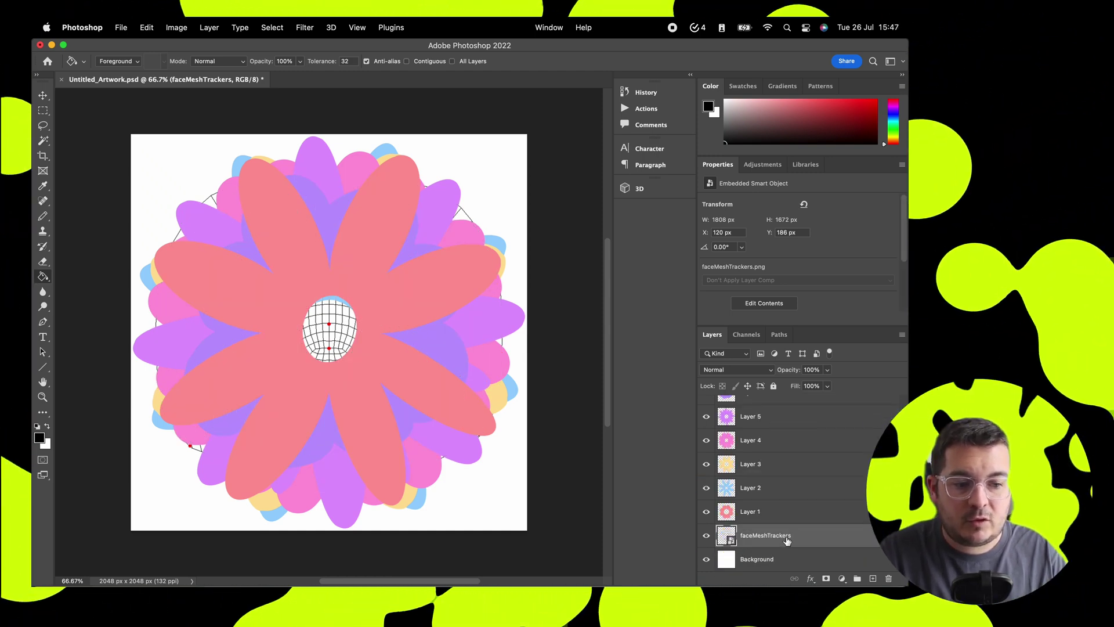
# - Scale Layers 1 to 7 down together to about 200 x 200 px at the centre of the canvas
pyautogui.click(788, 514)
pyautogui.scroll(3, 780, 464)
pyautogui.keyDown('shift'); pyautogui.click(778, 408); pyautogui.keyUp('shift')
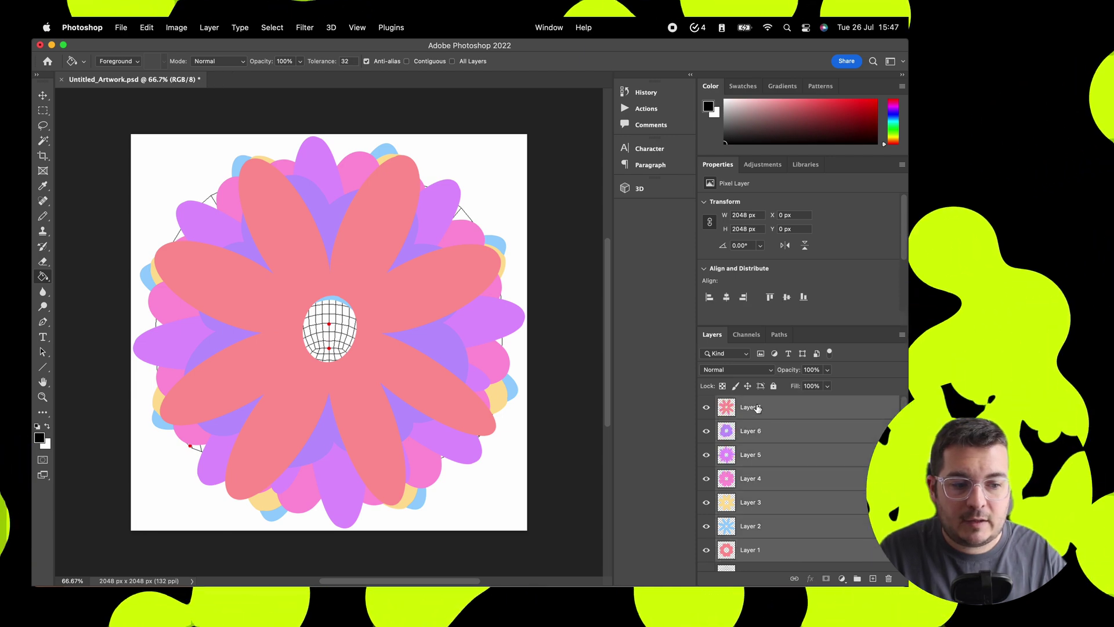
pyautogui.hotkey('ctrl', 't')
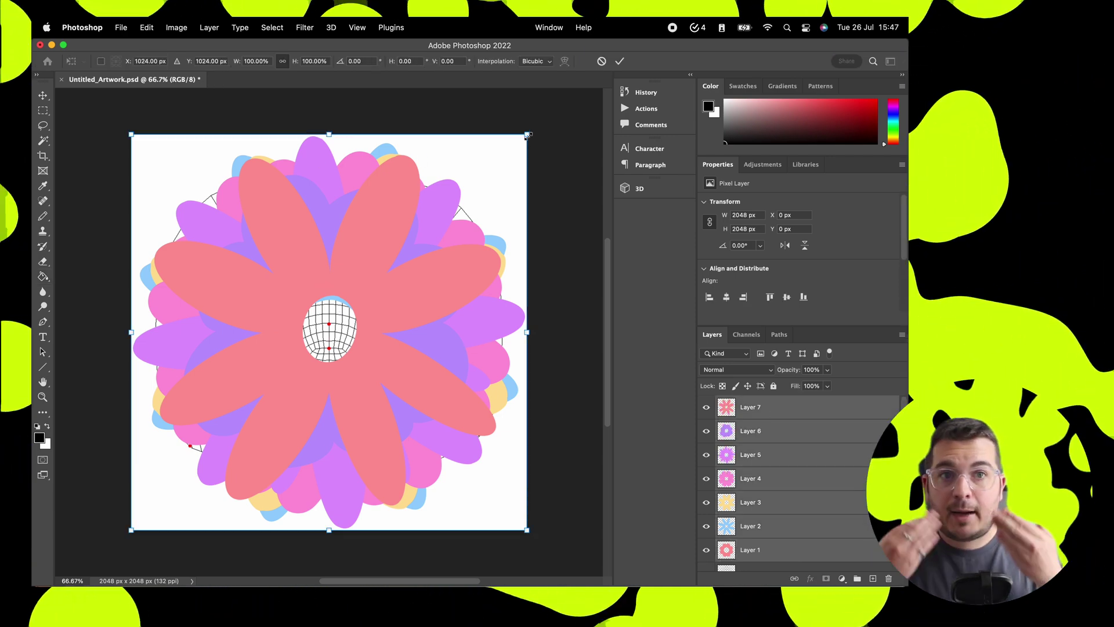
pyautogui.moveTo(526, 135); pyautogui.dragTo(291, 256)
pyautogui.press('Return')
# - Move the Layer 7 flower under the face's right-hand eye, and the Layer 6 and Layer 5 flowers below and beside the left-hand eye
pyautogui.press('g')
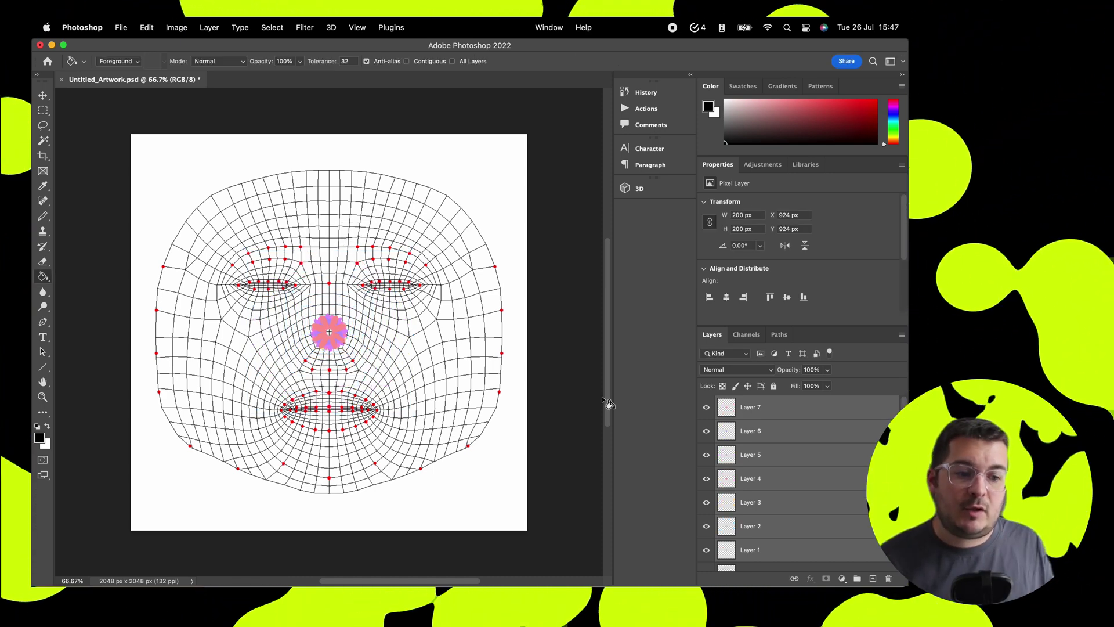
pyautogui.click(809, 410)
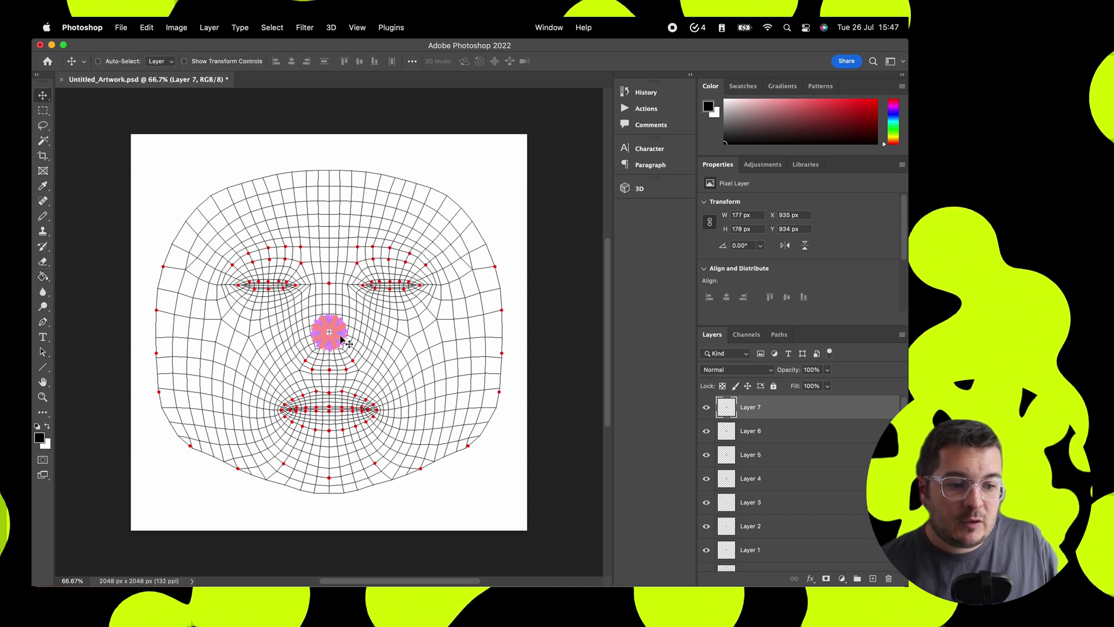
pyautogui.moveTo(380, 340); pyautogui.dragTo(418, 331)
pyautogui.keyDown('alt'); pyautogui.keyDown('super'); pyautogui.moveTo(329, 332); pyautogui.dragTo(249, 333); pyautogui.keyUp('super'); pyautogui.keyUp('alt')
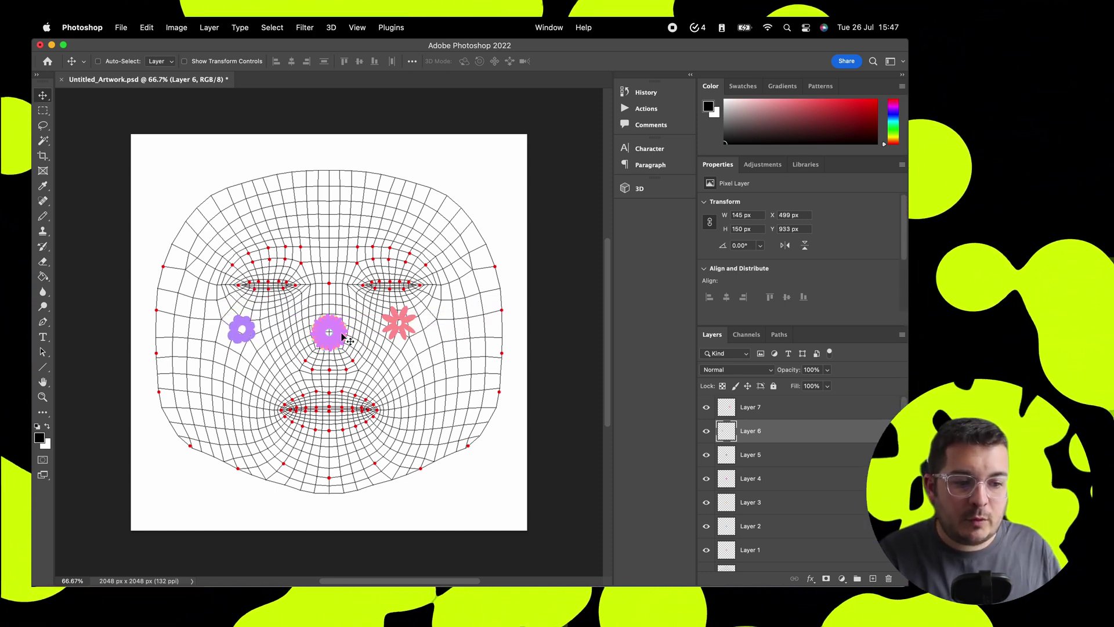
pyautogui.keyDown('alt'); pyautogui.keyDown('super'); pyautogui.moveTo(328, 349); pyautogui.dragTo(223, 310); pyautogui.keyUp('super'); pyautogui.keyUp('alt')
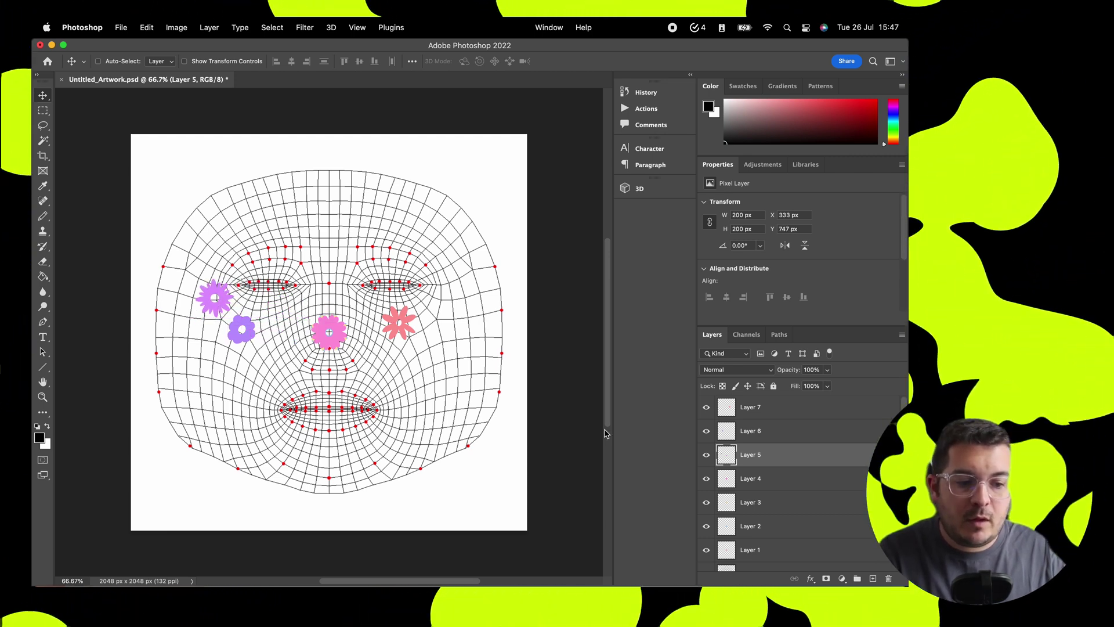
# - Hide Layer 4 and move the yellow Layer 3 flower to the outer corner of the face's right-hand eye
pyautogui.click(707, 478)
pyautogui.click(774, 508)
pyautogui.moveTo(339, 338); pyautogui.dragTo(457, 296)
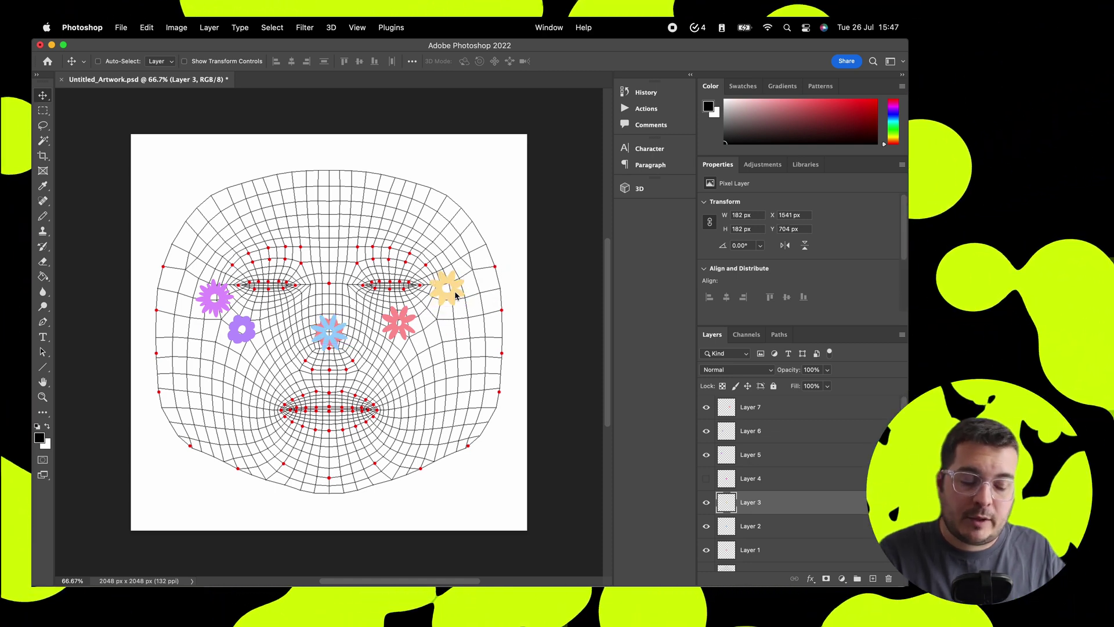
# - Move the blue Layer 2 flower onto the left-hand cheek, below the Layer 5 flower
pyautogui.keyDown('alt'); pyautogui.scroll(1, 441, 284); pyautogui.keyUp('alt')
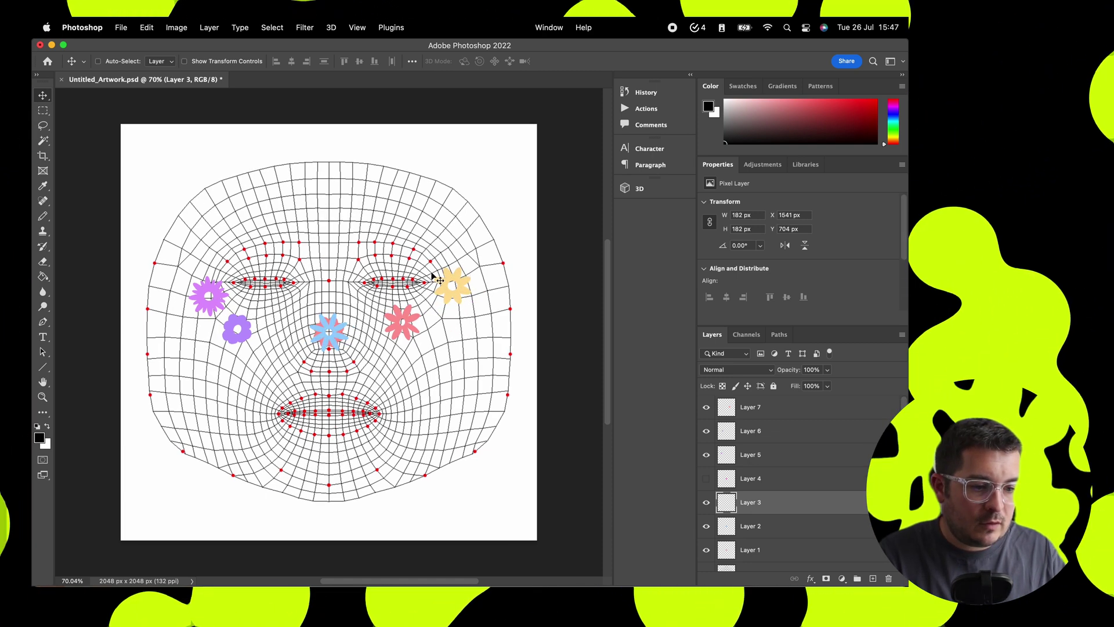
pyautogui.keyDown('alt'); pyautogui.scroll(4, 433, 258); pyautogui.keyUp('alt')
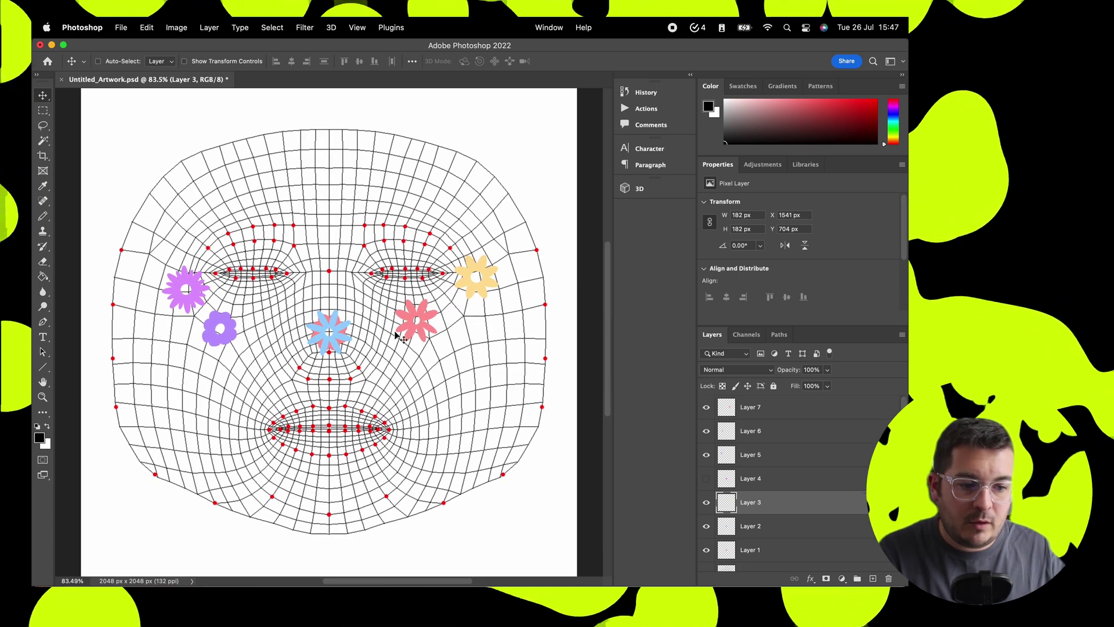
pyautogui.click(750, 525)
pyautogui.moveTo(330, 332); pyautogui.dragTo(177, 333)
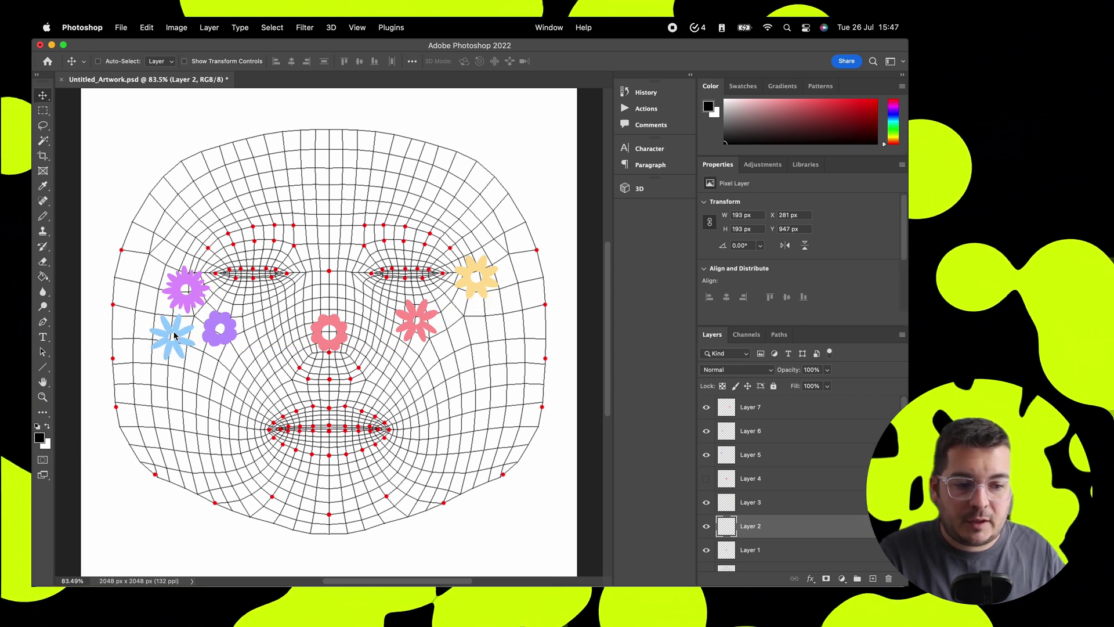
# - Move the yellow Layer 3 flower down beside the Layer 7 flower, just below the outer corner of the face's right-hand eye
pyautogui.click(743, 559)
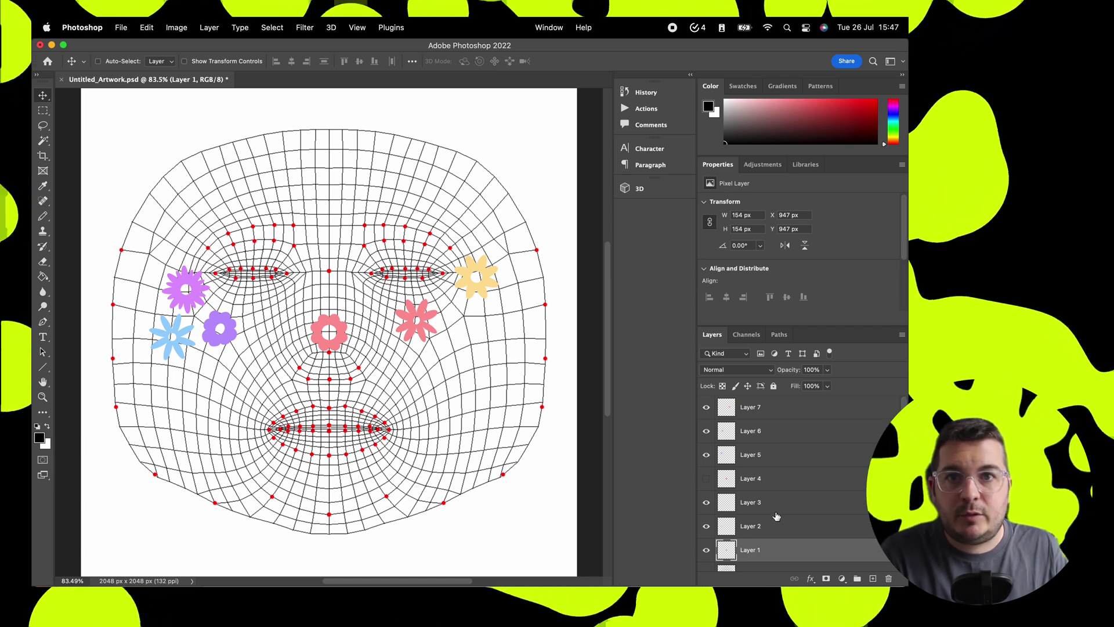
pyautogui.click(751, 526)
pyautogui.moveTo(541, 321); pyautogui.dragTo(479, 326)
pyautogui.click(751, 502)
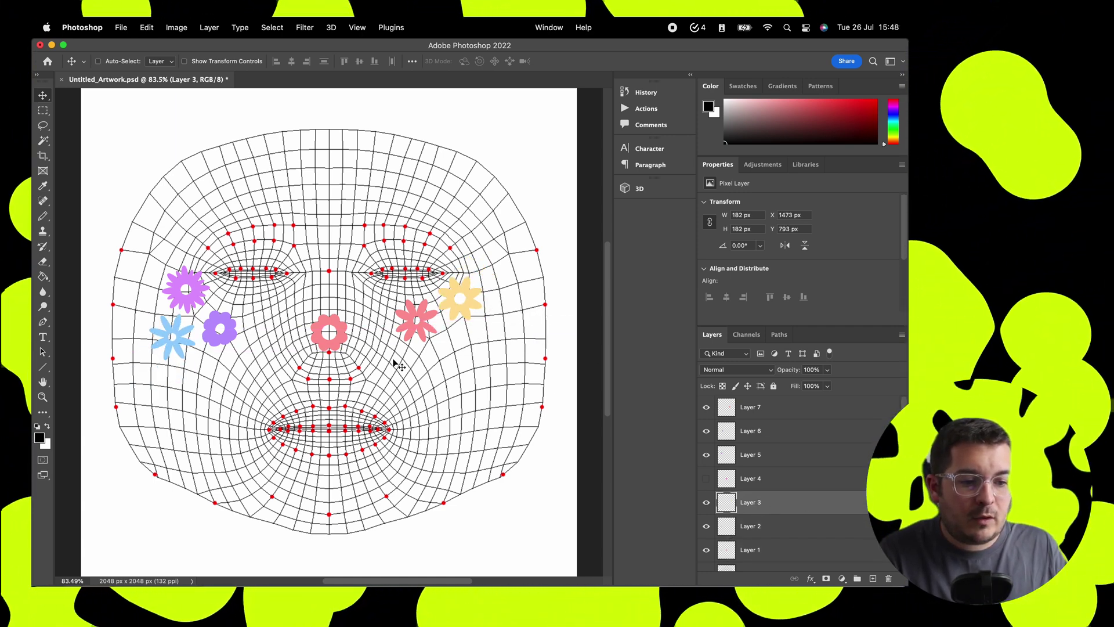
# - Move the Layer 1 flower from the nose onto the Layer 5 flower beside the left-hand eye
pyautogui.hotkey('alt', '[')
pyautogui.hotkey('alt', '[')
pyautogui.moveTo(363, 353); pyautogui.dragTo(195, 309)
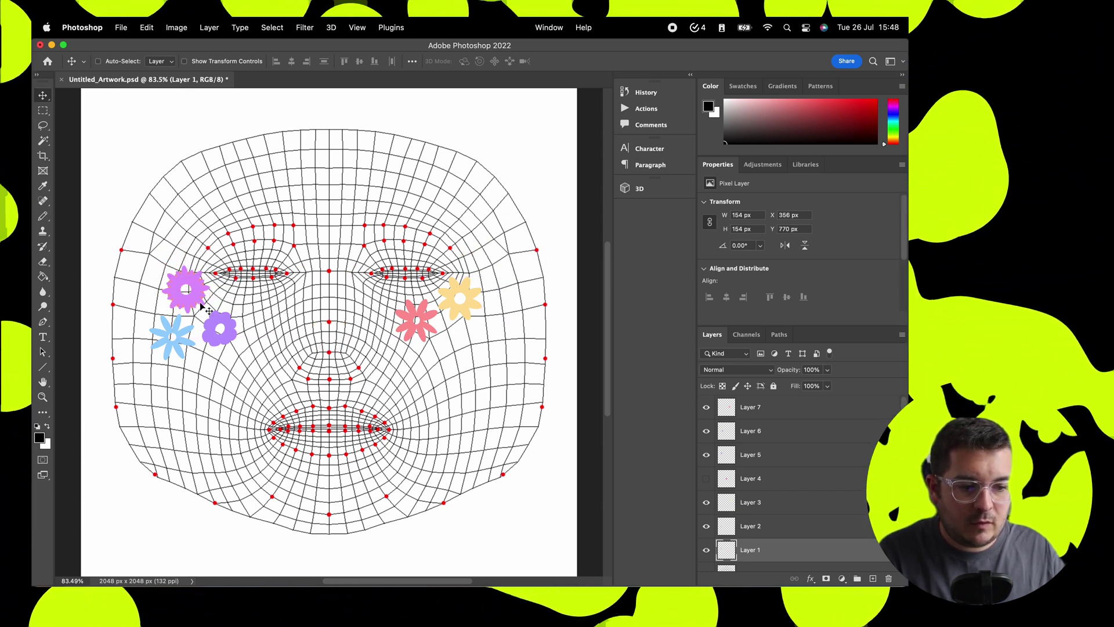
# - Move the Layer 5 flower to the outer corner of the right-hand eye and scale it down to 100 x 100 px
pyautogui.click(754, 454)
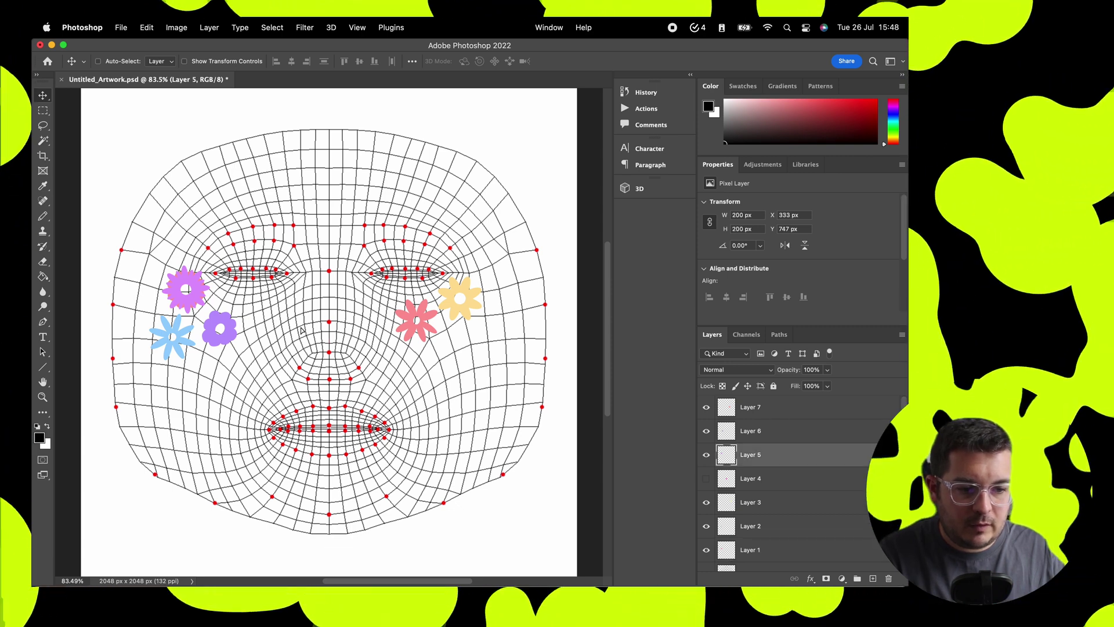
pyautogui.moveTo(303, 319); pyautogui.dragTo(531, 309)
pyautogui.hotkey('ctrl', 't')
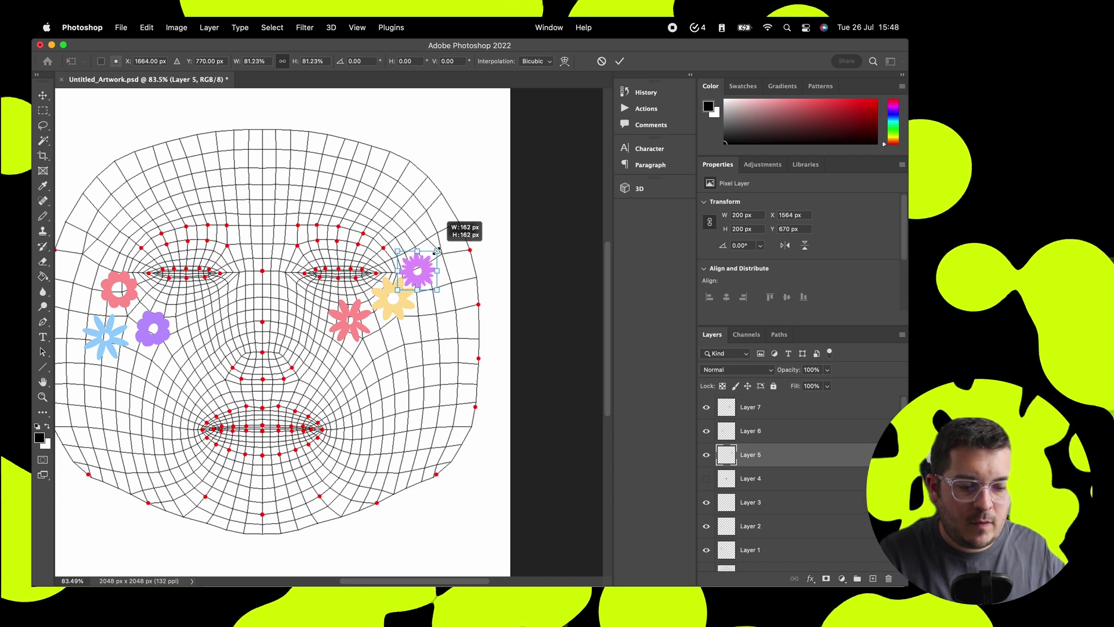
pyautogui.moveTo(438, 251); pyautogui.dragTo(409, 272)
pyautogui.press('Return')
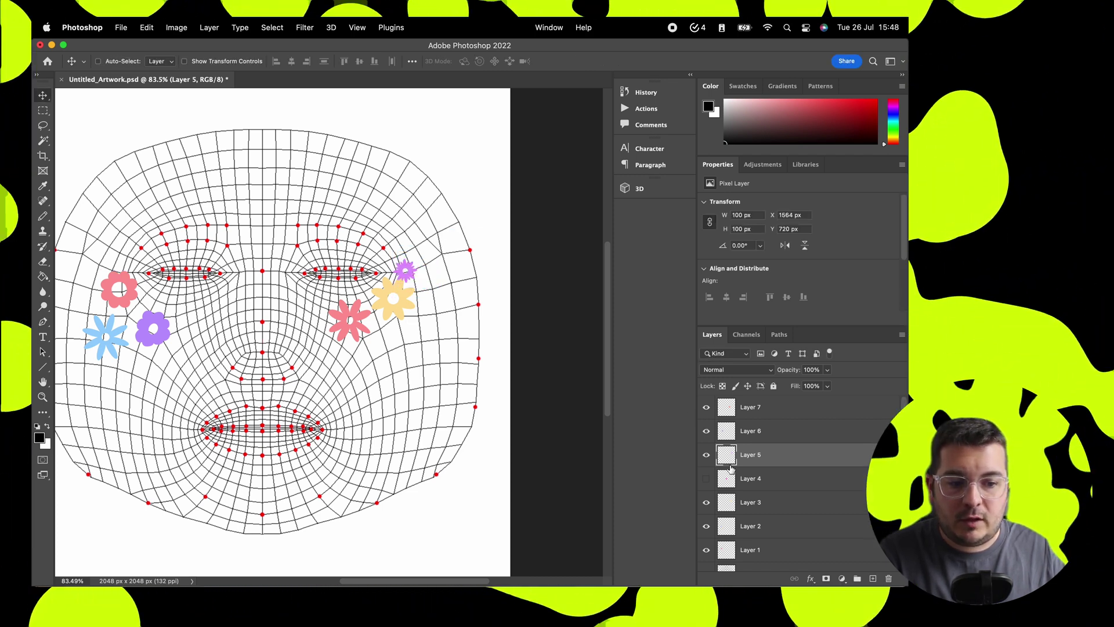
# - Scale the Layer 7 flower under the right-hand eye down to about 97 x 96 px
pyautogui.click(750, 407)
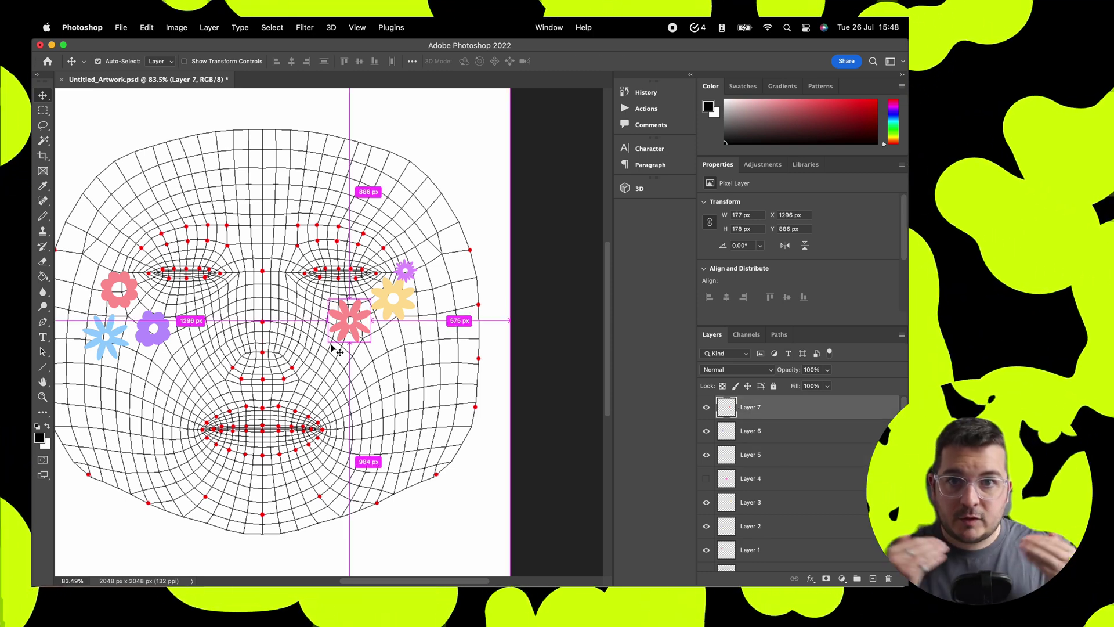
pyautogui.press('super+t')
pyautogui.keyDown('alt'); pyautogui.moveTo(375, 298); pyautogui.dragTo(351, 315); pyautogui.keyUp('alt')
pyautogui.press('Return')
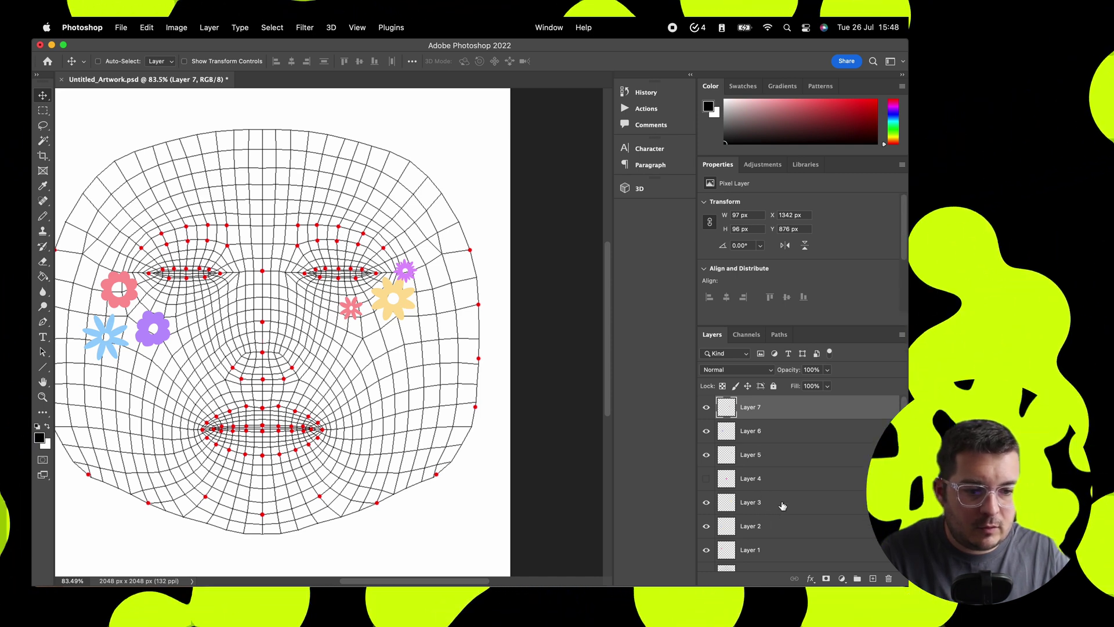
# - Scale the yellow Layer 3 flower down to about 138 x 138 px beside the Layer 7 flower
pyautogui.moveTo(417, 294)
pyautogui.keyDown('super'); pyautogui.mouseDown()
pyautogui.moveTo(424, 302)
pyautogui.moveTo(404, 292)
pyautogui.mouseUp(); pyautogui.keyUp('super')
pyautogui.press('super+t')
pyautogui.press('Return')
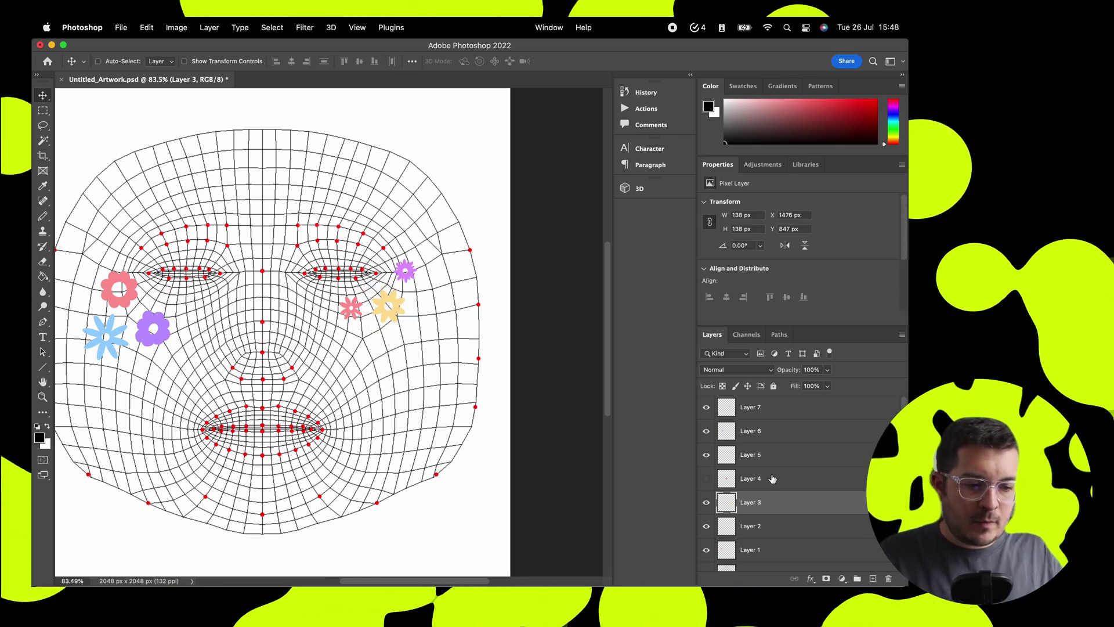
# - Delete the purple Layer 6 flower from below the left-hand eye
pyautogui.scroll(-2, 773, 478)
pyautogui.scroll(2, 797, 477)
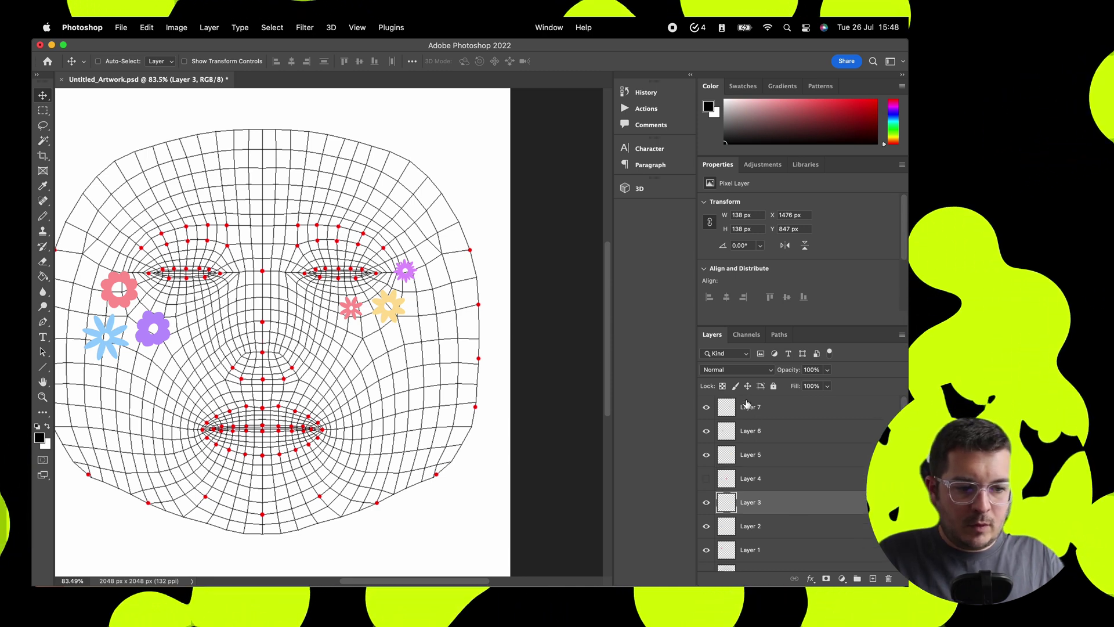
pyautogui.click(754, 410)
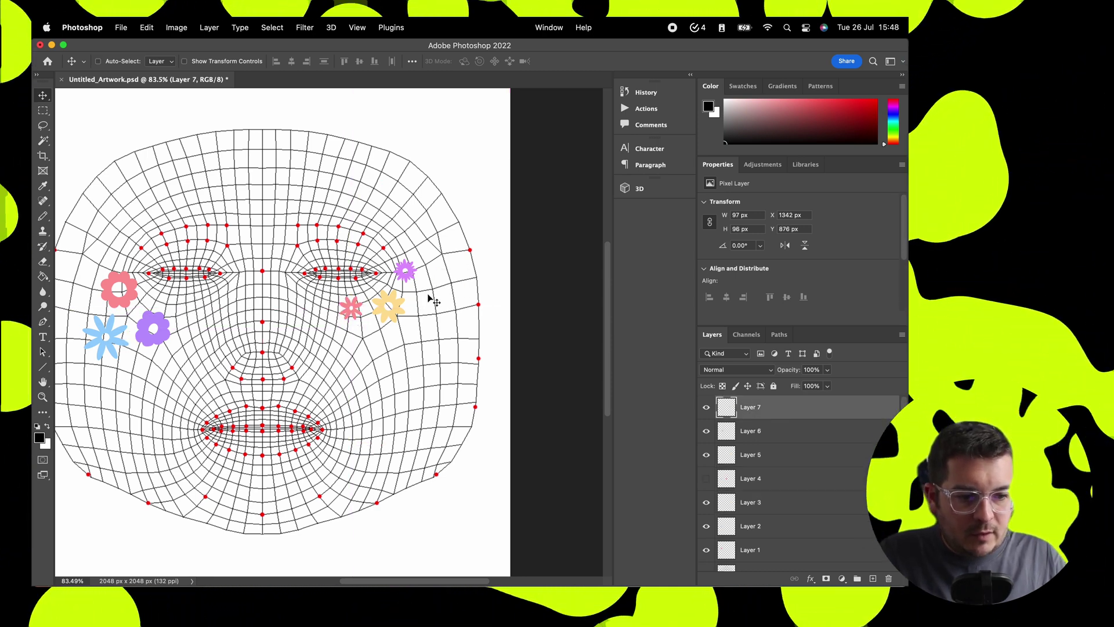
pyautogui.moveTo(463, 263); pyautogui.dragTo(472, 240)
pyautogui.press('super+t')
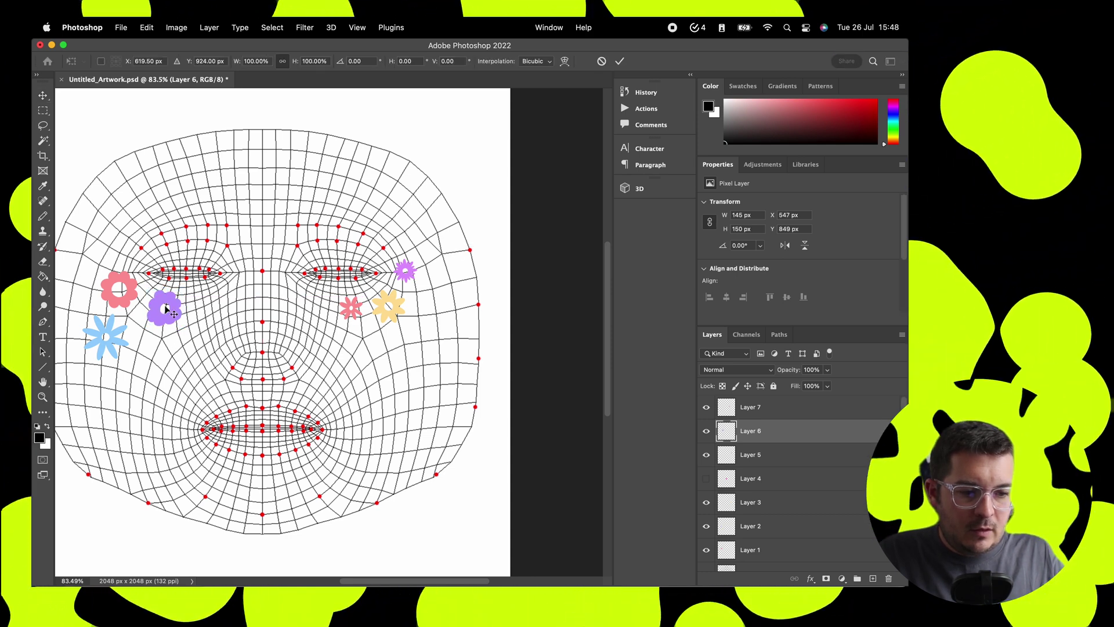
pyautogui.press('Escape')
pyautogui.press('Delete')
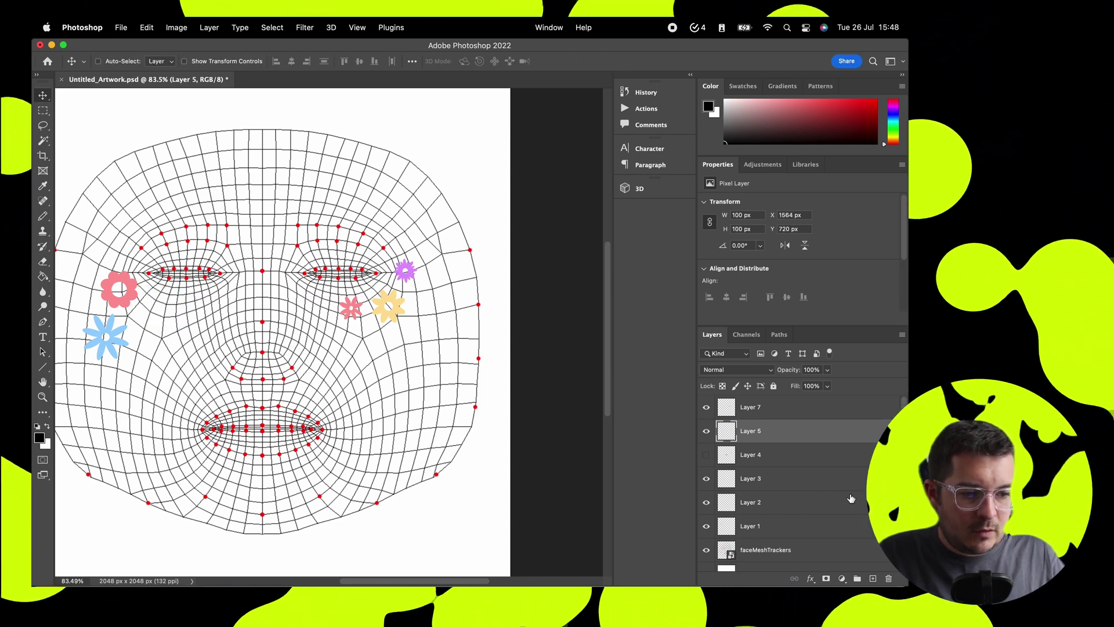
# - Scale the yellow Layer 3 flower down further and place it between the Layer 7 and Layer 5 flowers
pyautogui.click(804, 476)
pyautogui.moveTo(183, 327); pyautogui.dragTo(213, 344)
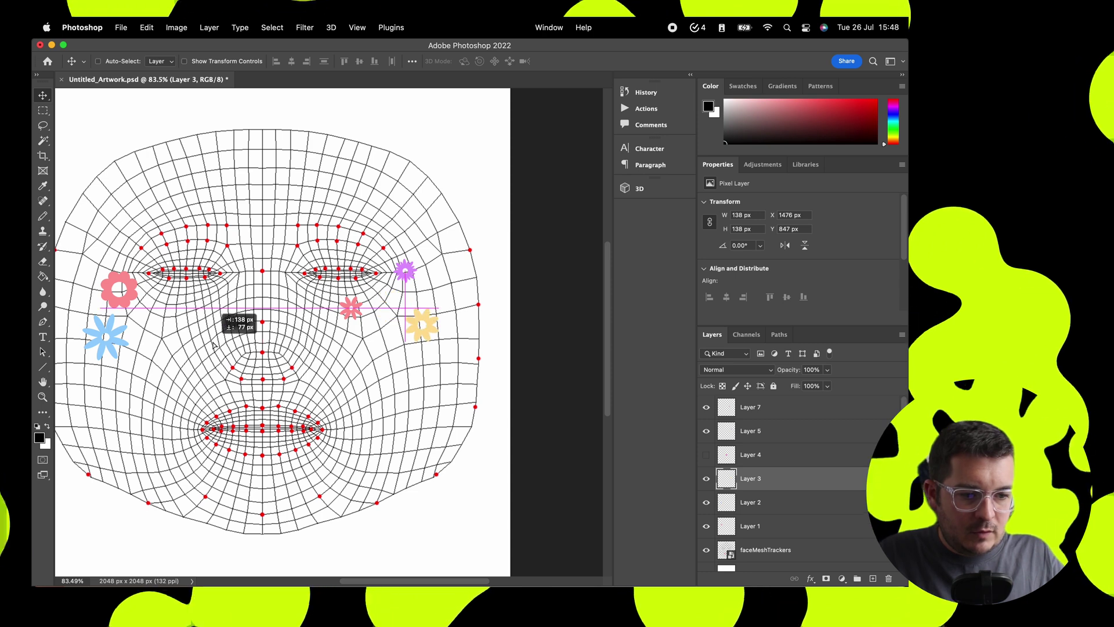
pyautogui.press('super+t')
pyautogui.keyDown('alt'); pyautogui.moveTo(421, 273); pyautogui.dragTo(387, 305); pyautogui.keyUp('alt')
pyautogui.press('Return')
# - Nudge the Layer 5 flower down to about Y 747 px beside the right-hand eye
pyautogui.click(750, 407)
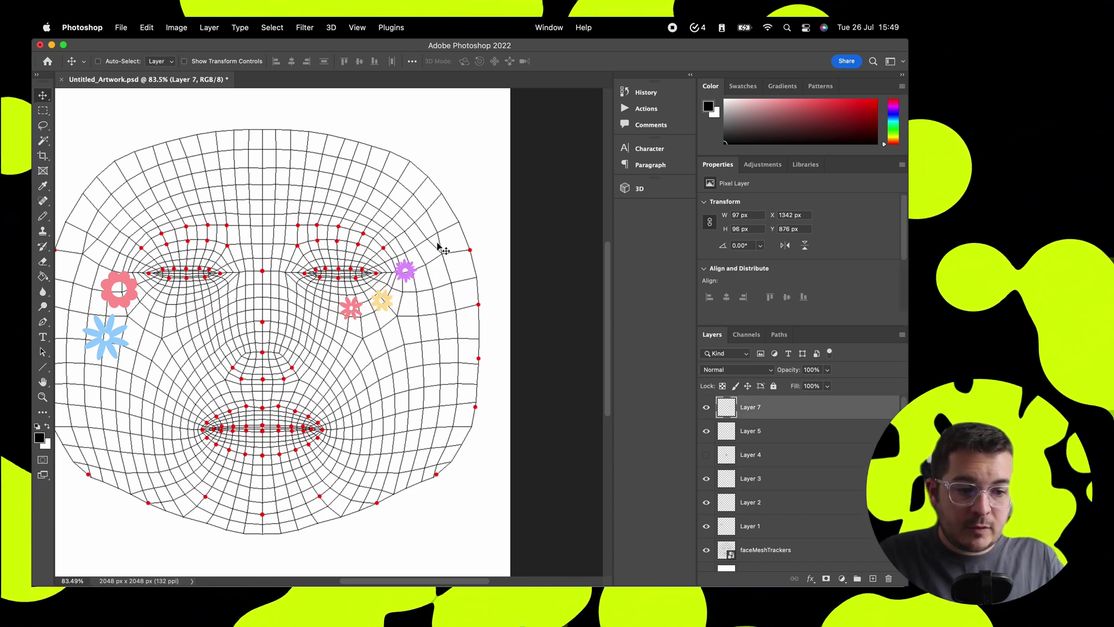
pyautogui.click(762, 434)
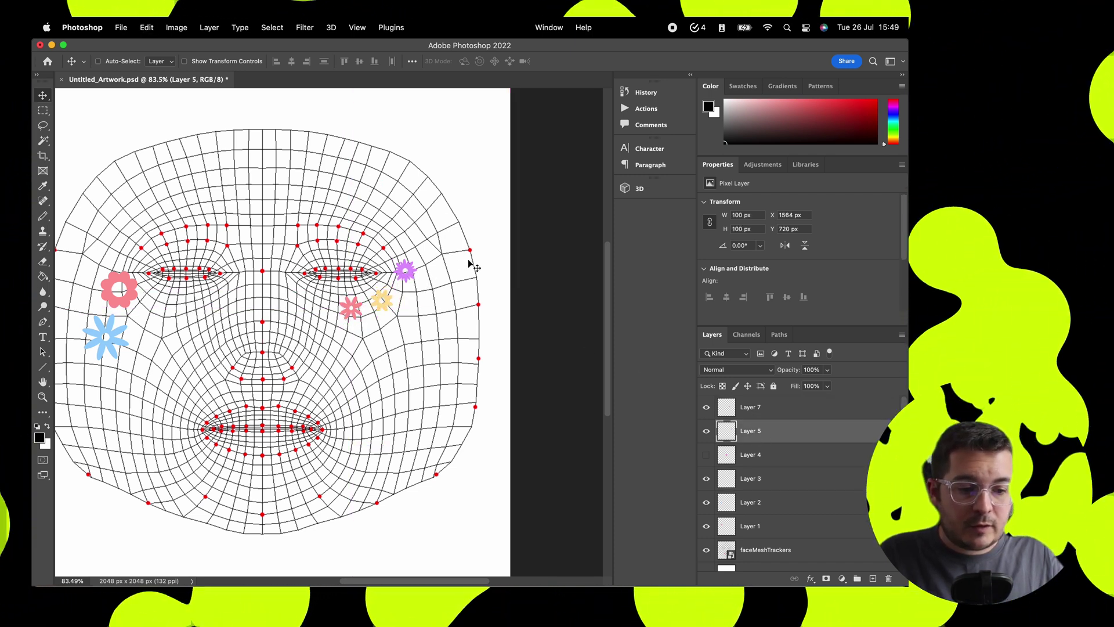
pyautogui.moveTo(465, 274); pyautogui.dragTo(465, 274)
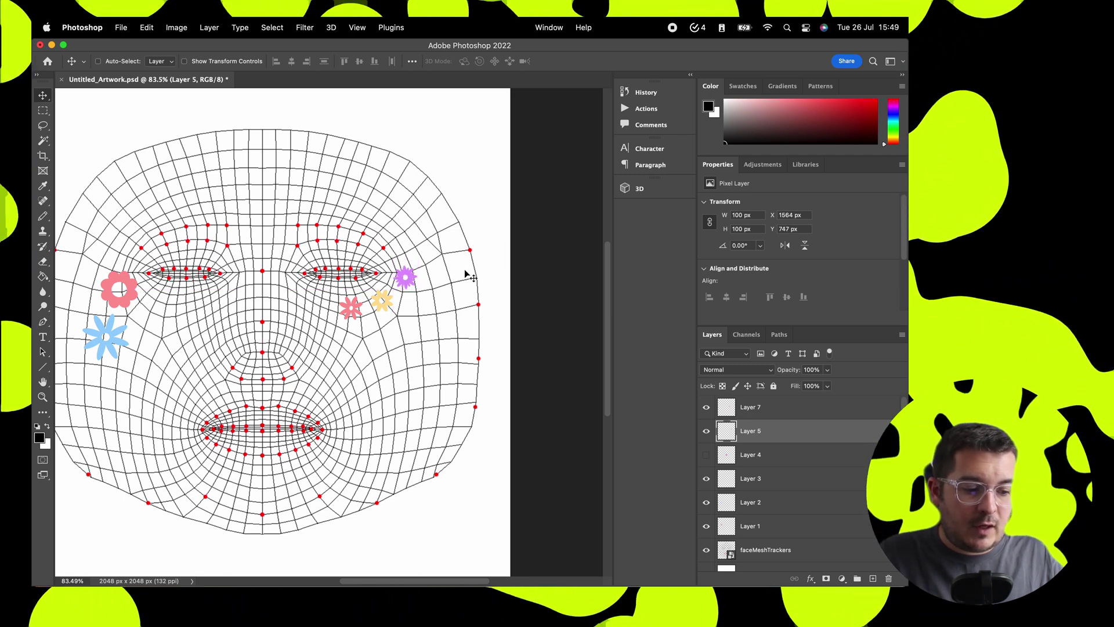
# - Scale down the blue Layer 2 flower and move it directly under the left-hand eye
pyautogui.scroll(-1, 785, 512)
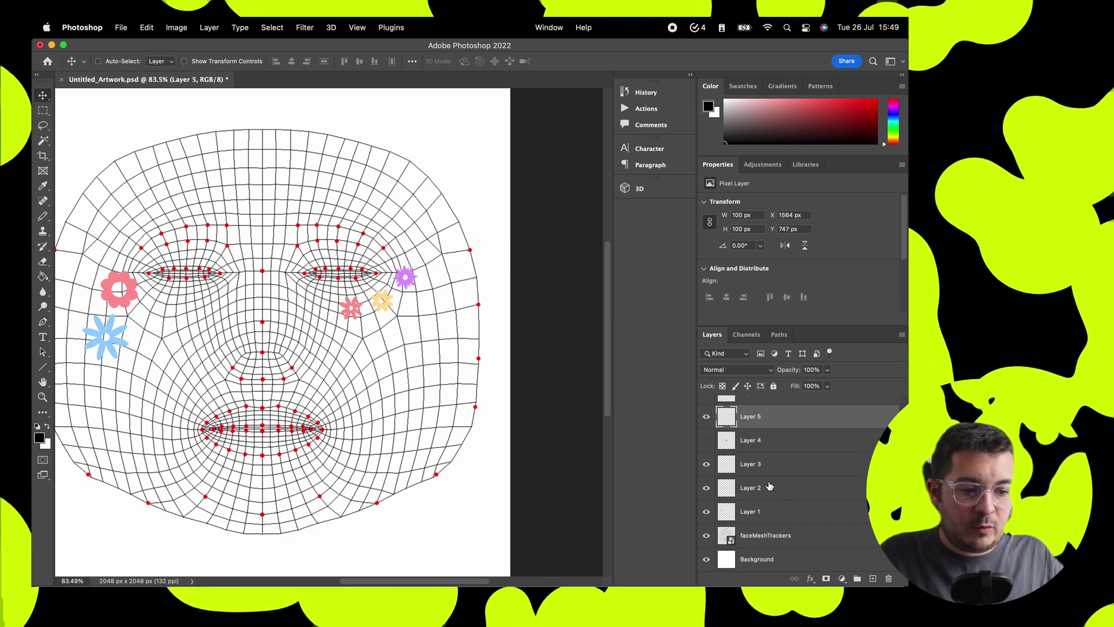
pyautogui.click(784, 491)
pyautogui.hotkey('ctrl', 't')
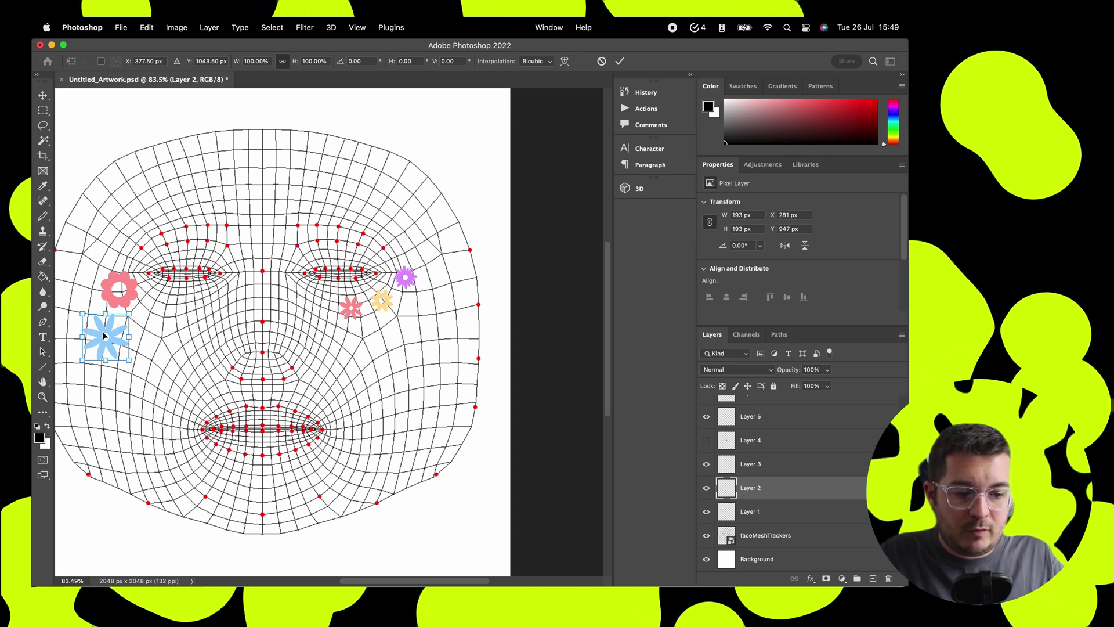
pyautogui.moveTo(104, 337); pyautogui.dragTo(178, 318)
pyautogui.press('Return')
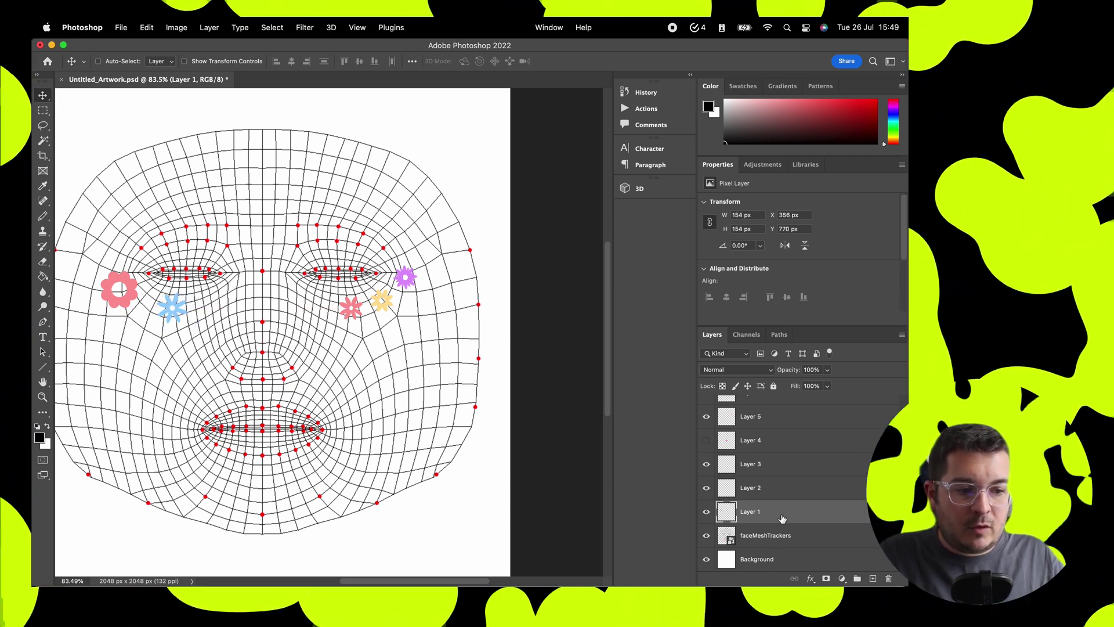
# - Scale the Layer 1 flower to about 55% and move it down onto the lower part of the left-hand cheek
pyautogui.moveTo(141, 273); pyautogui.dragTo(137, 271)
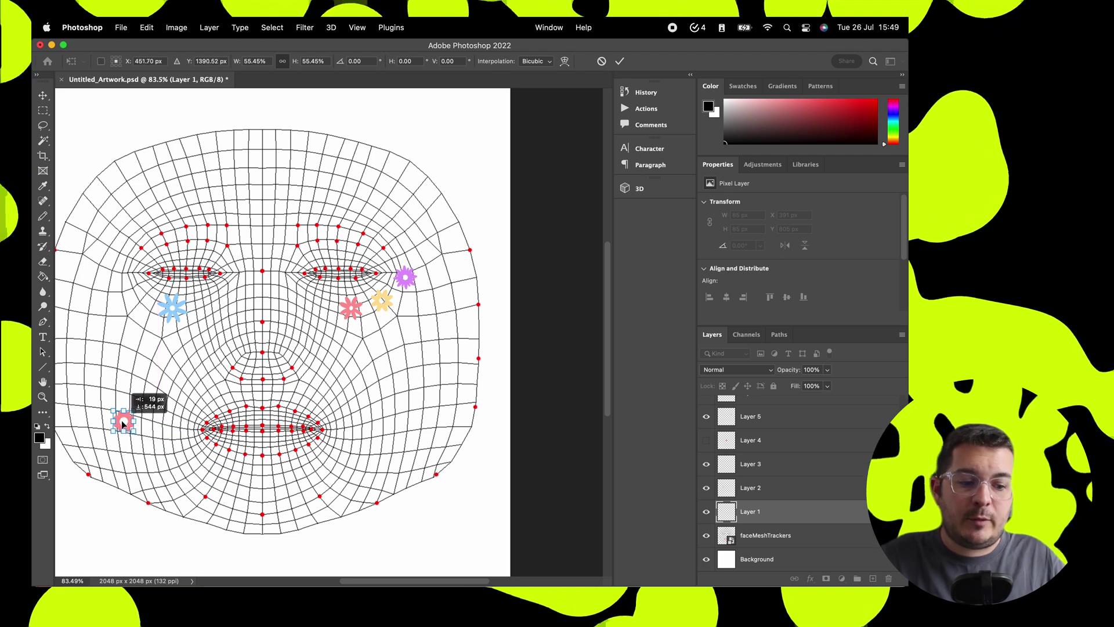
pyautogui.moveTo(118, 368); pyautogui.dragTo(121, 377)
pyautogui.press('Return')
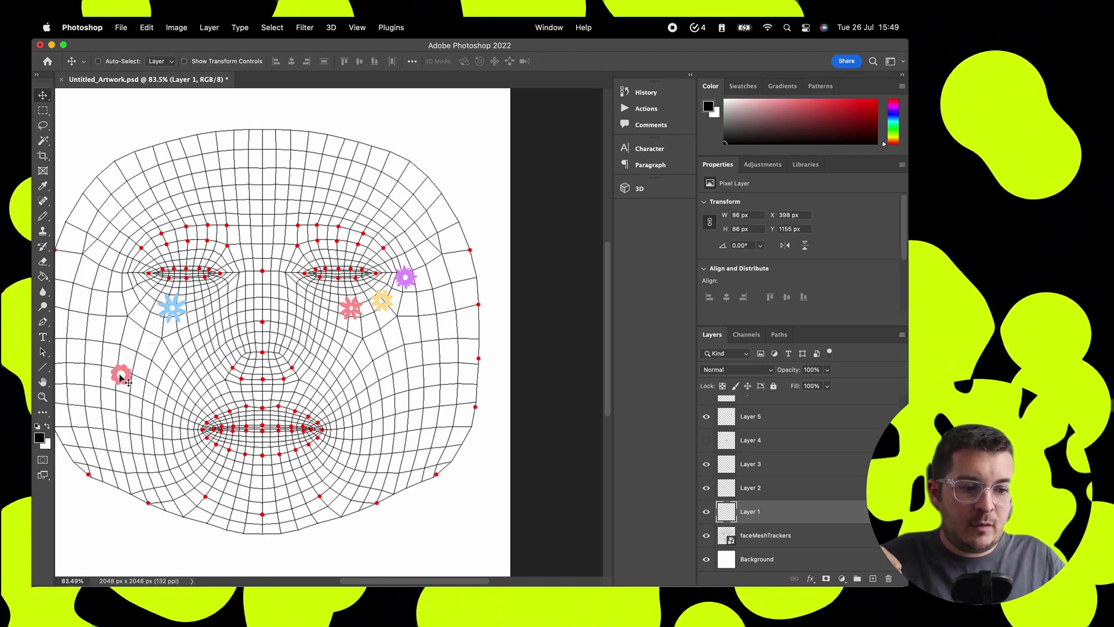
# - Hide the faceMeshTrackers layer so only the flowers remain over the white background
pyautogui.click(706, 535)
pyautogui.keyDown('alt'); pyautogui.scroll(-3, 503, 376); pyautogui.keyUp('alt')
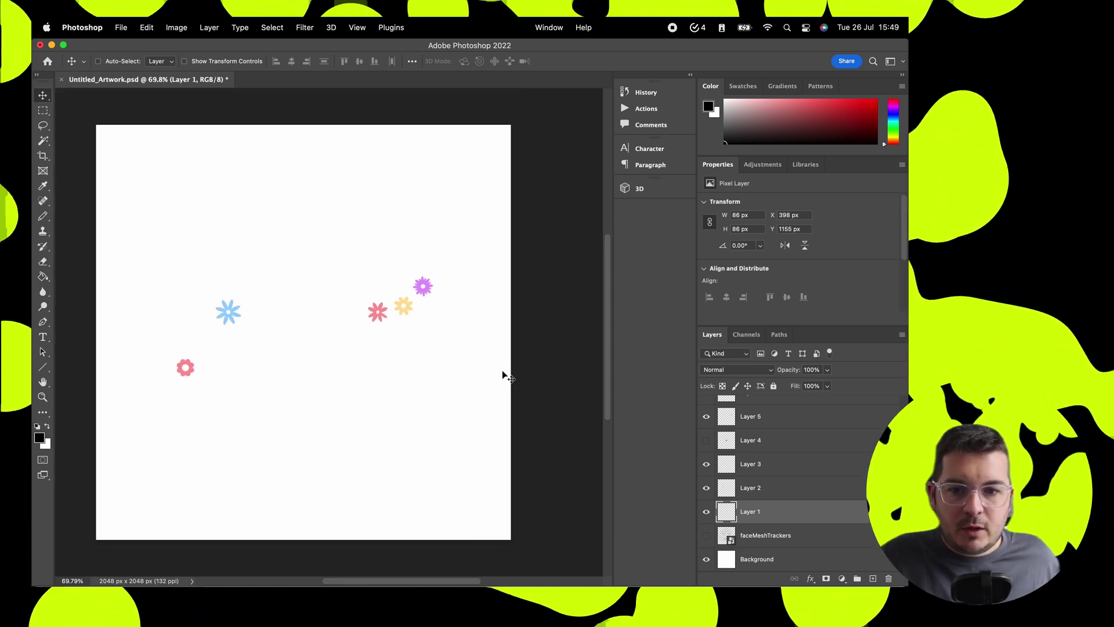
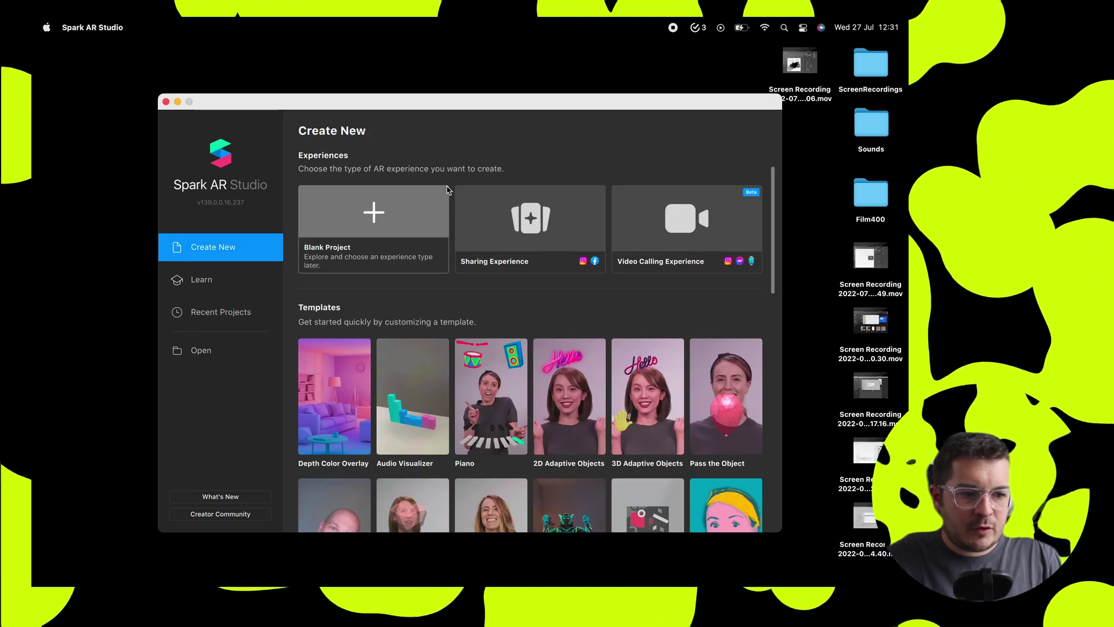
# - Switch to Spark AR Studio, create a new Sharing Experience project and enlarge its window to fill the screen
pyautogui.click(528, 219)
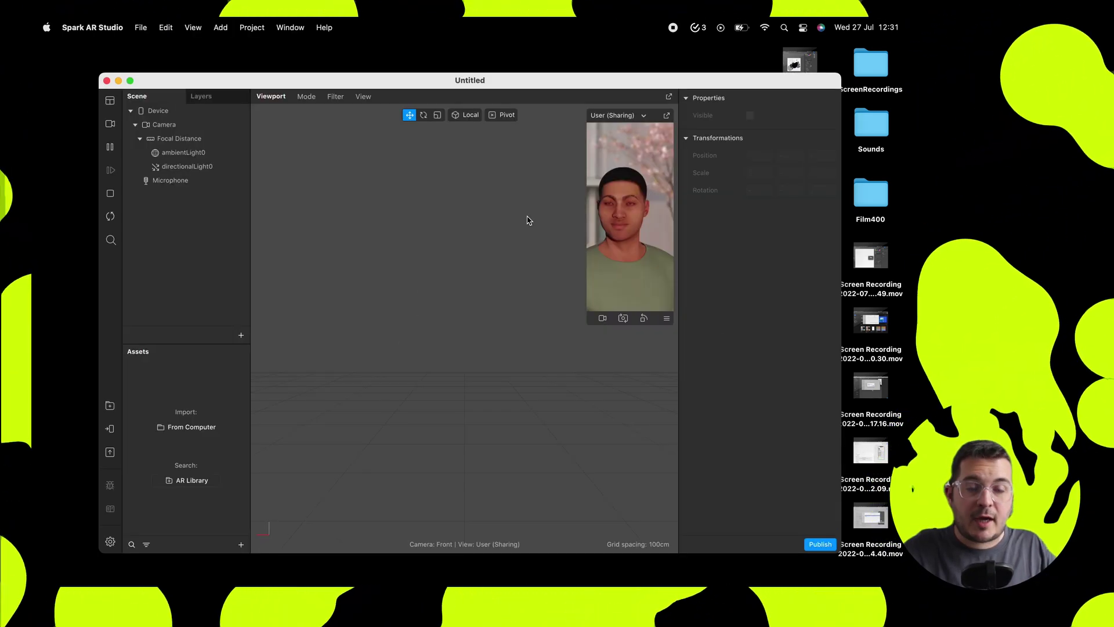
pyautogui.doubleClick(497, 84)
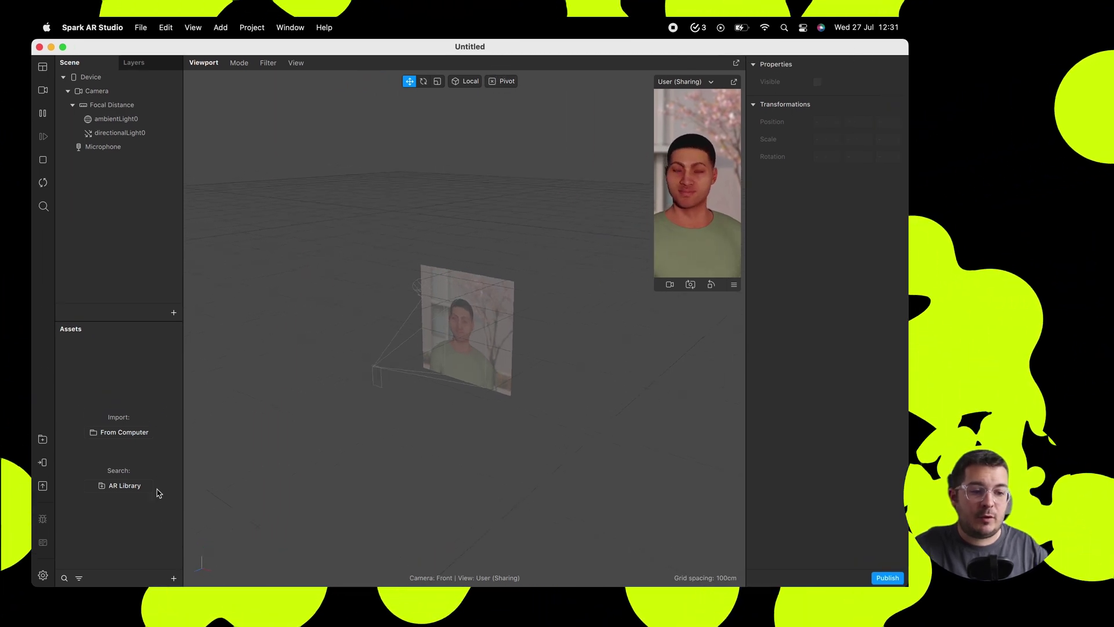
# - Import Facemask.png and Layer 1.png to Layer 7.png from the computer as project textures
pyautogui.click(174, 578)
pyautogui.moveTo(231, 390)
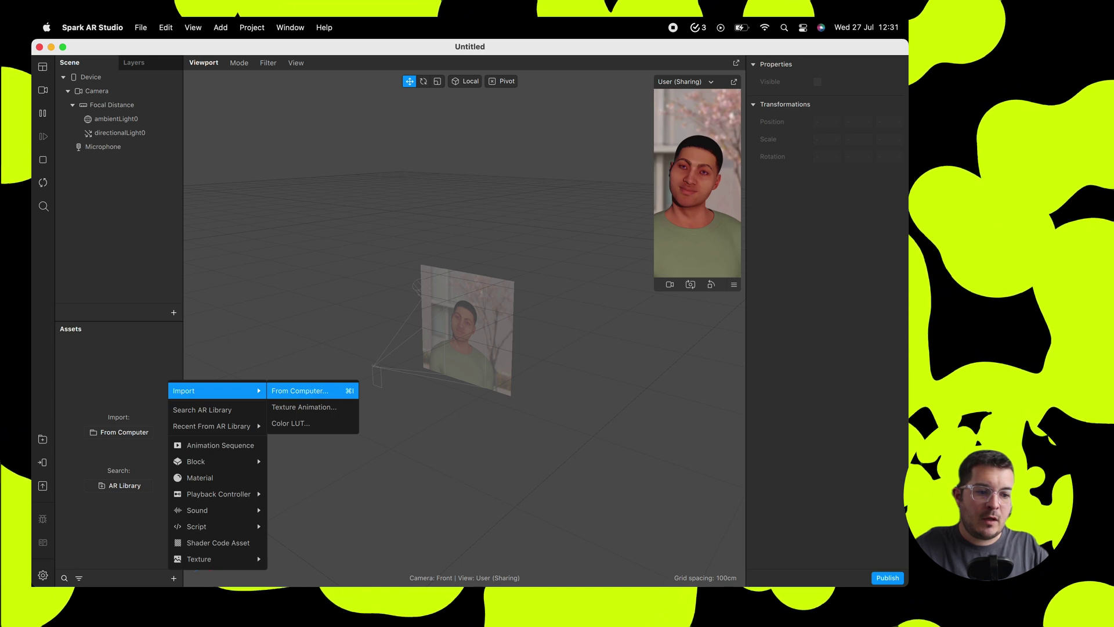
pyautogui.click(311, 391)
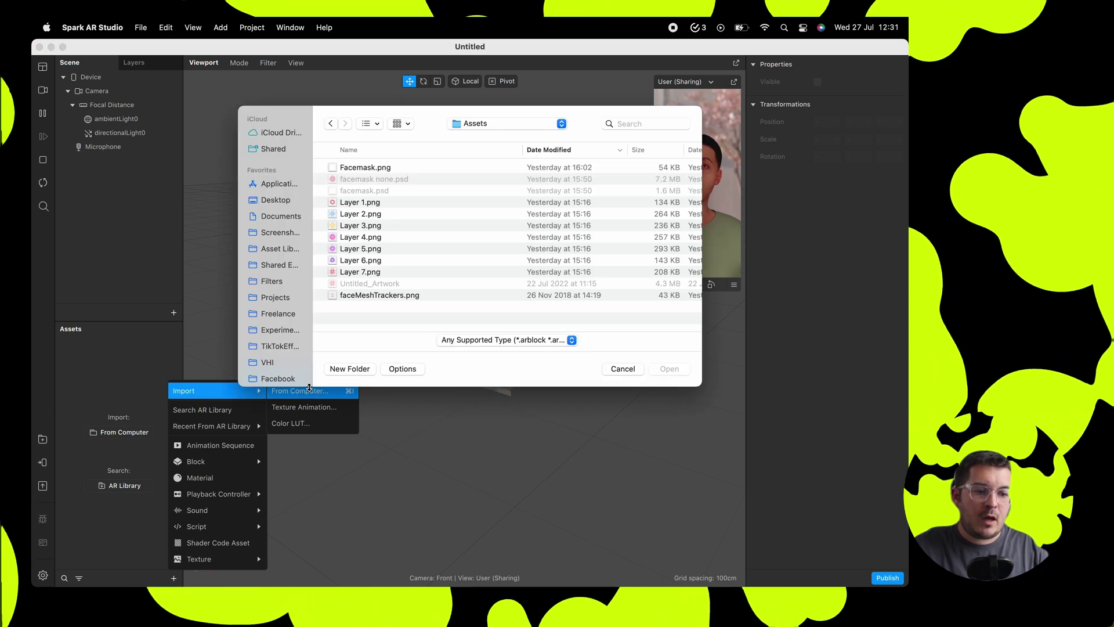
pyautogui.click(365, 167)
pyautogui.keyDown('super'); pyautogui.click(368, 204); pyautogui.keyUp('super')
pyautogui.keyDown('super'); pyautogui.moveTo(368, 208); pyautogui.dragTo(366, 276); pyautogui.keyUp('super')
pyautogui.press('Return')
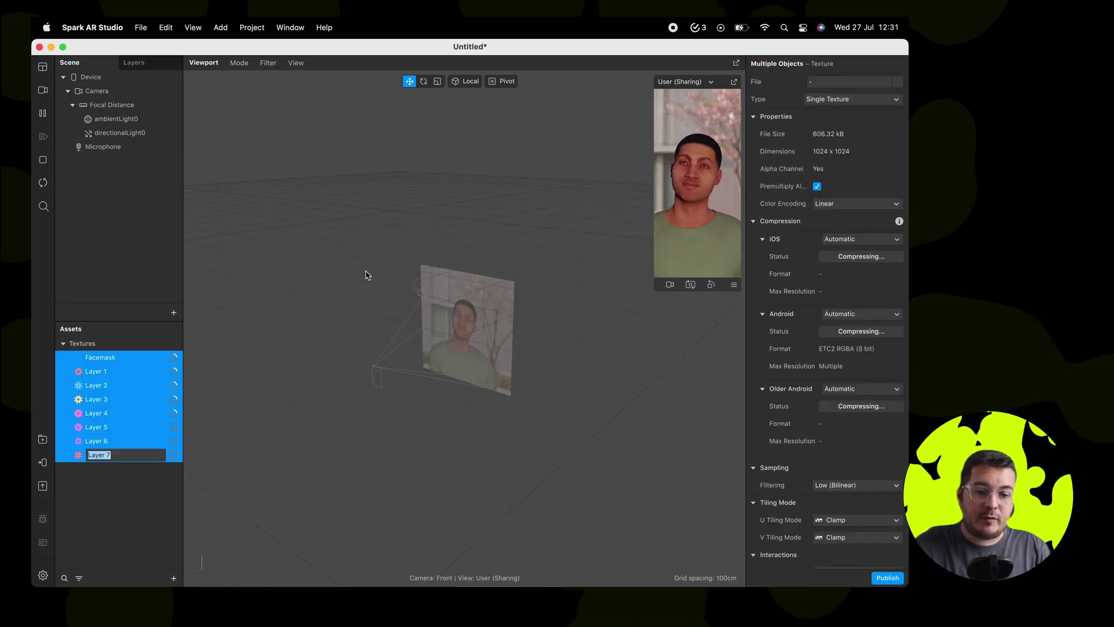
pyautogui.click(156, 510)
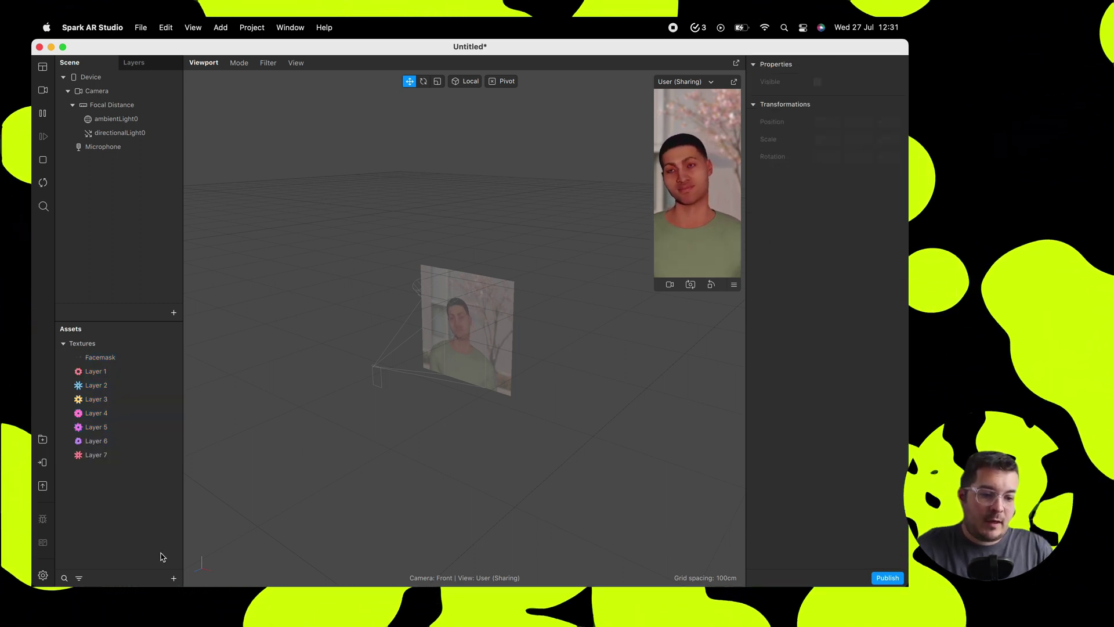
# - Create a new material and name it Facemask_Layer
pyautogui.click(174, 578)
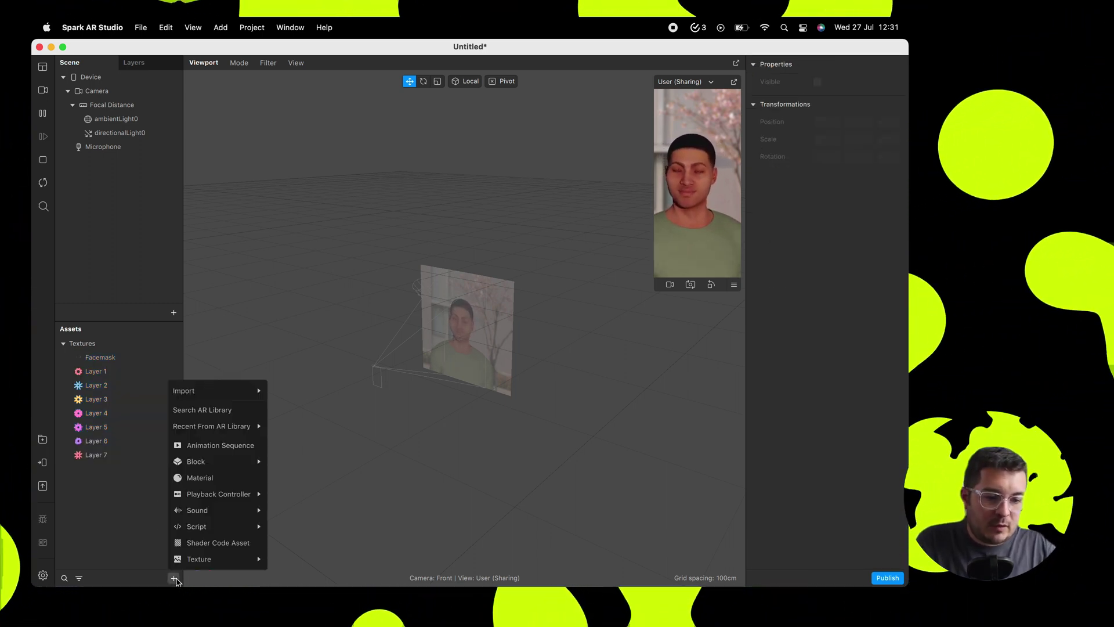
pyautogui.click(200, 478)
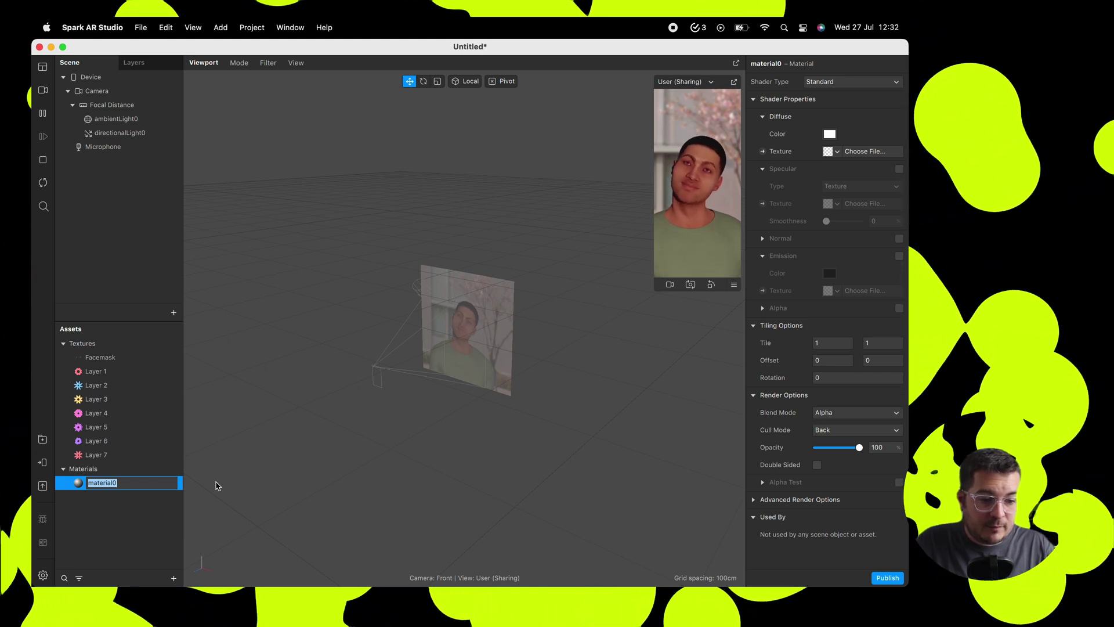
pyautogui.write('Facema')
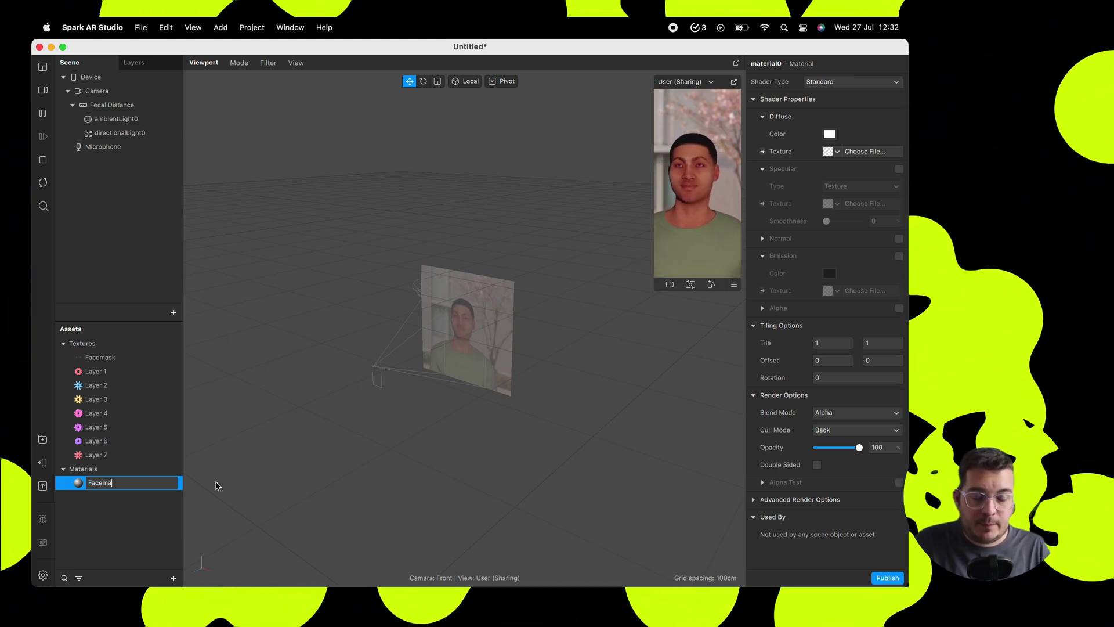
pyautogui.write('sk_Layer')
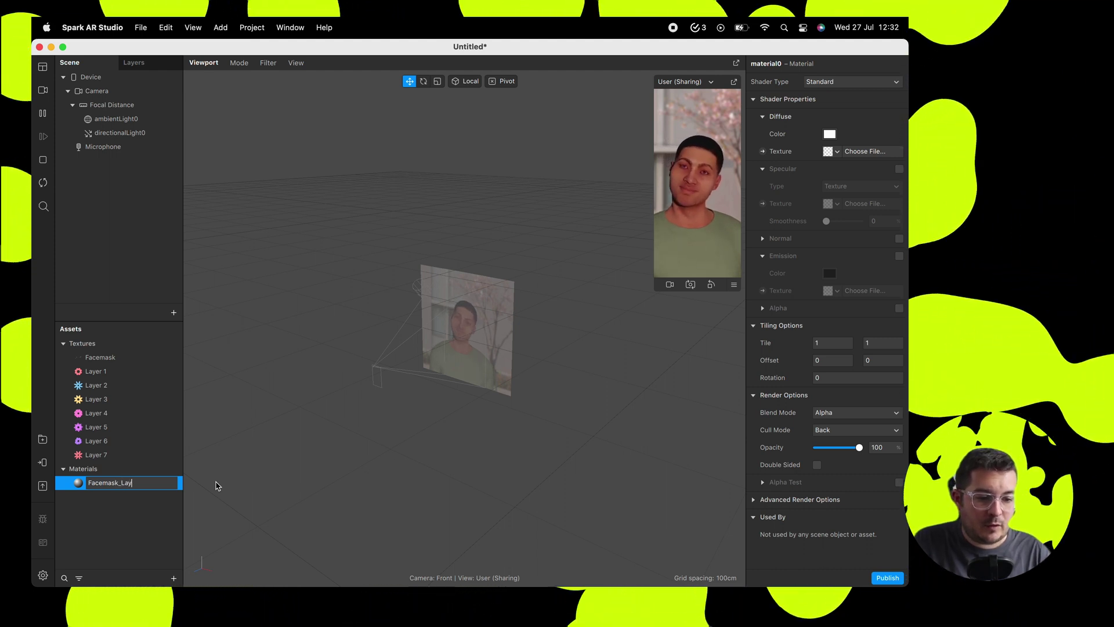
pyautogui.press('Return')
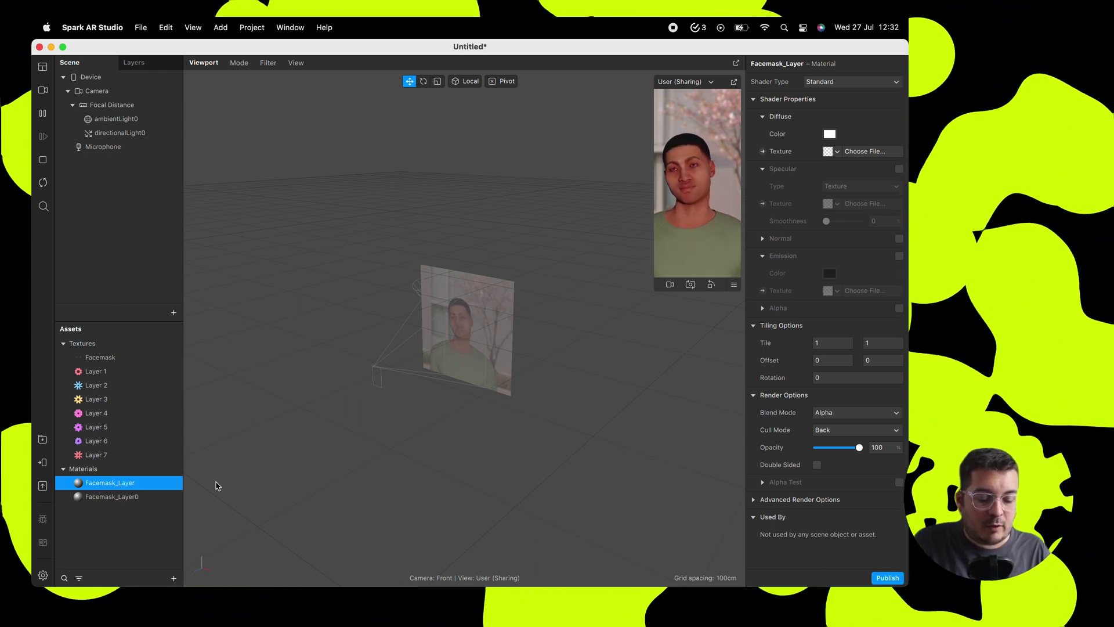
# - Rename the duplicated material Facemask_Layer0 as Retouching_Layer
pyautogui.click(130, 497)
pyautogui.click(129, 497)
pyautogui.write('Retouching_')
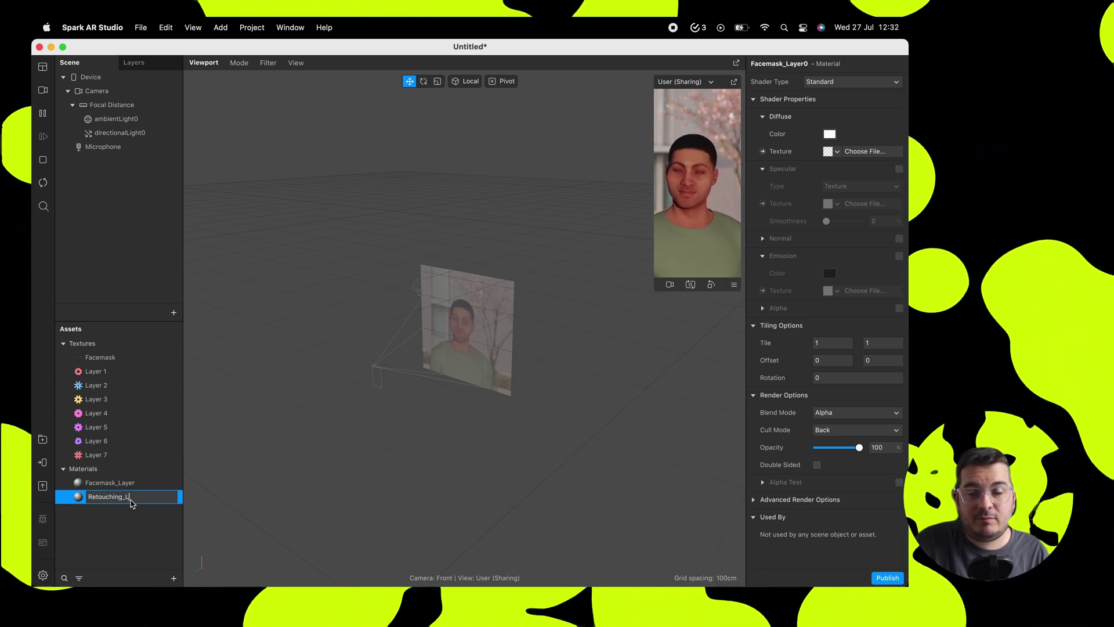
pyautogui.write(' Layer')
pyautogui.press('Return')
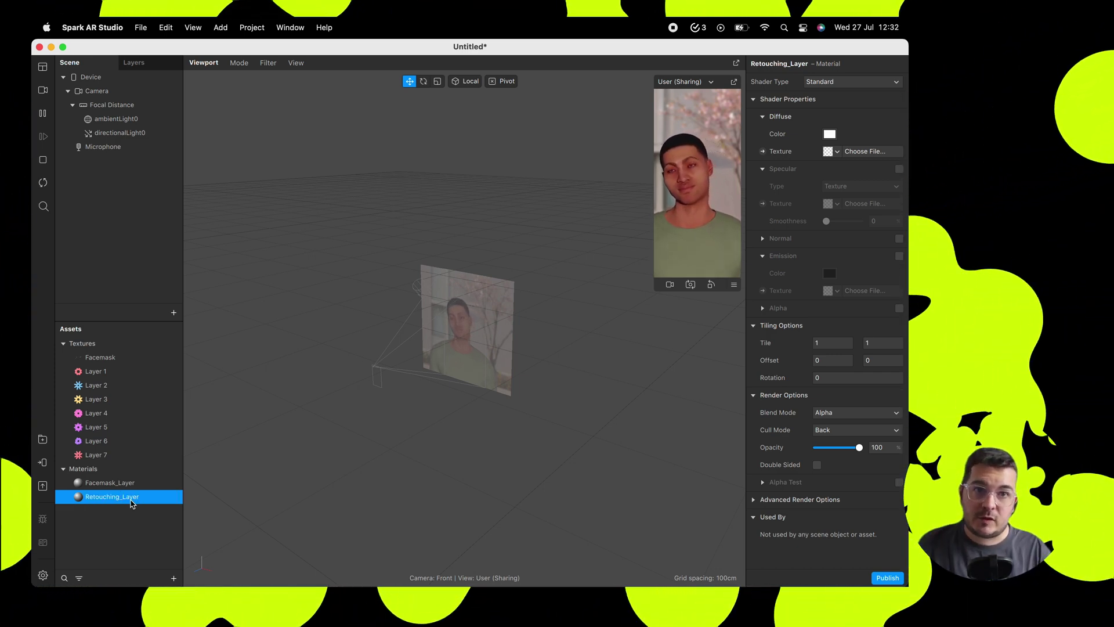
# - Duplicate the Retouching_Layer material and name the copy Camera_Texture
pyautogui.doubleClick(124, 511)
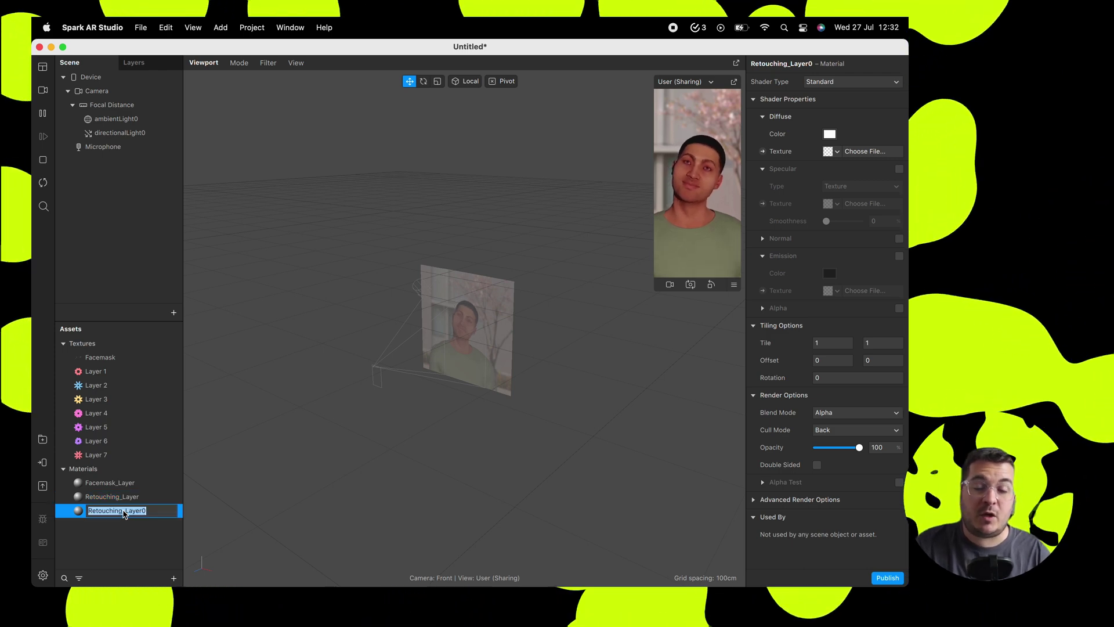
pyautogui.write('Camera')
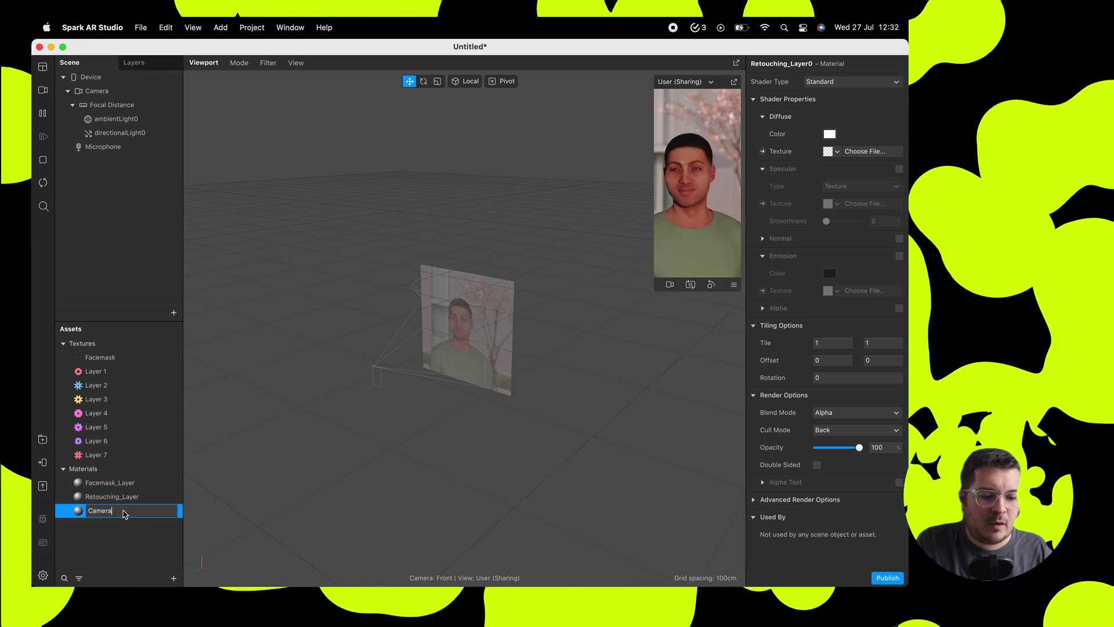
pyautogui.write('_Texture')
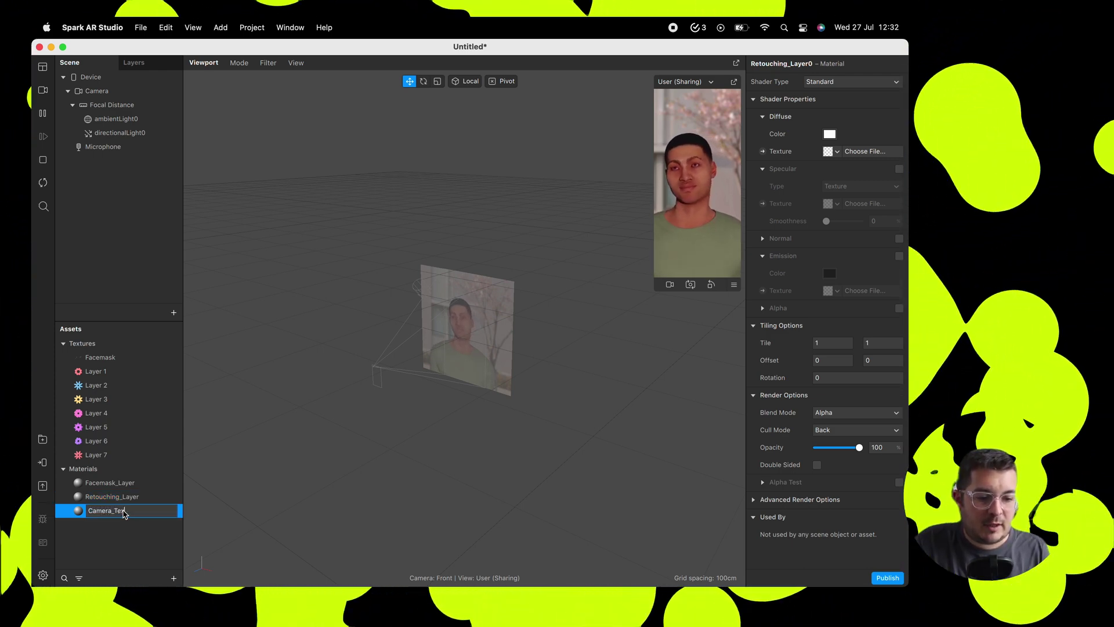
pyautogui.press('Return')
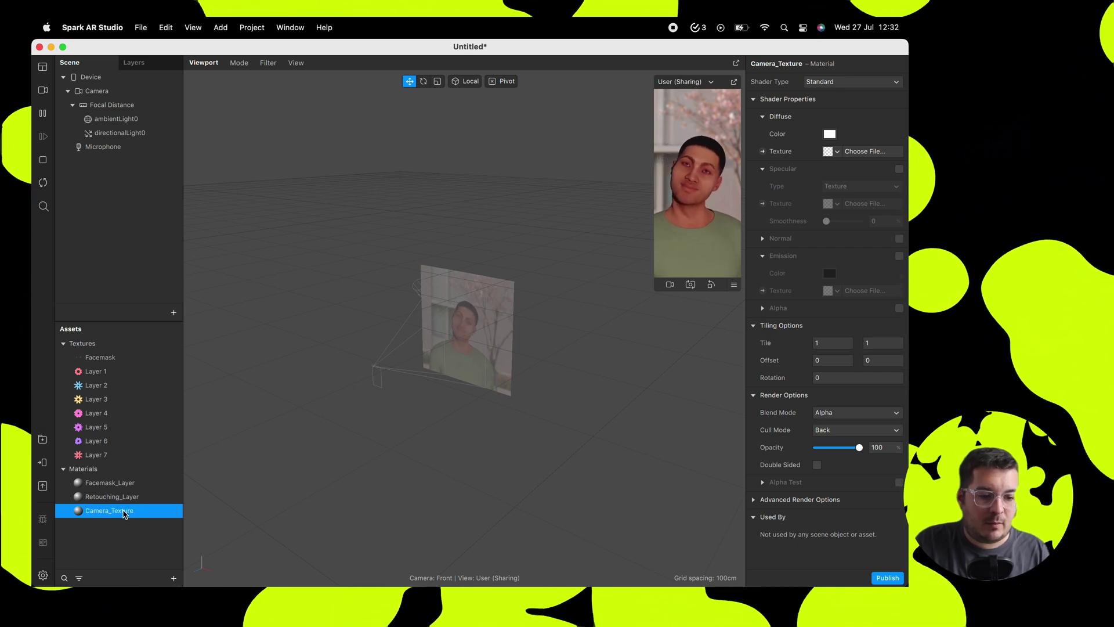
# - Duplicate the Camera_Texture material and name the copy Gradient
pyautogui.click(119, 524)
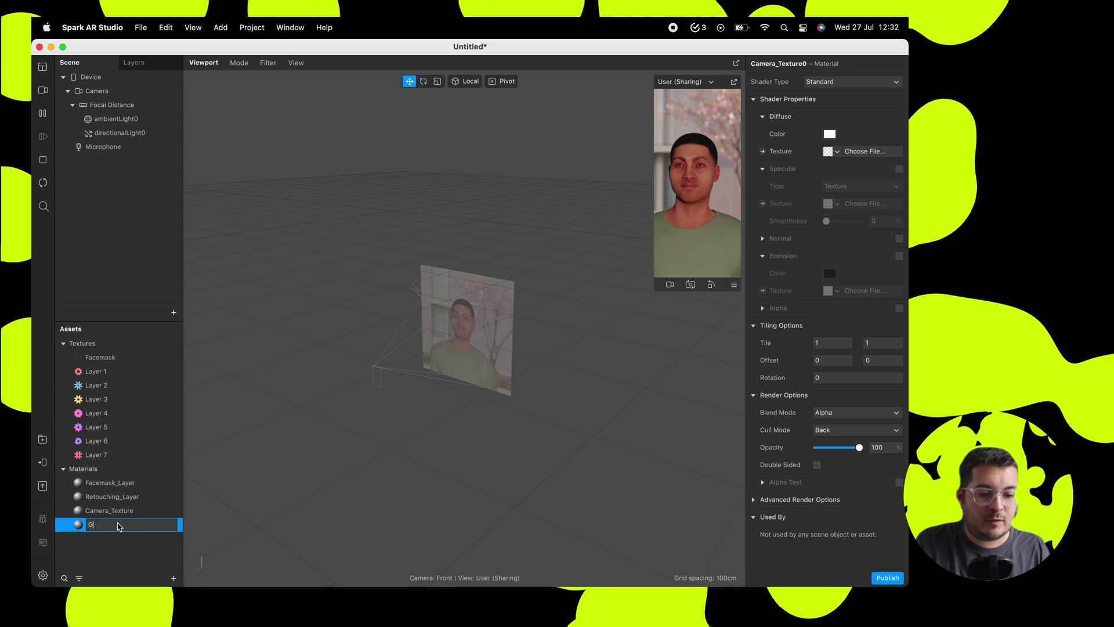
pyautogui.write('Gradient')
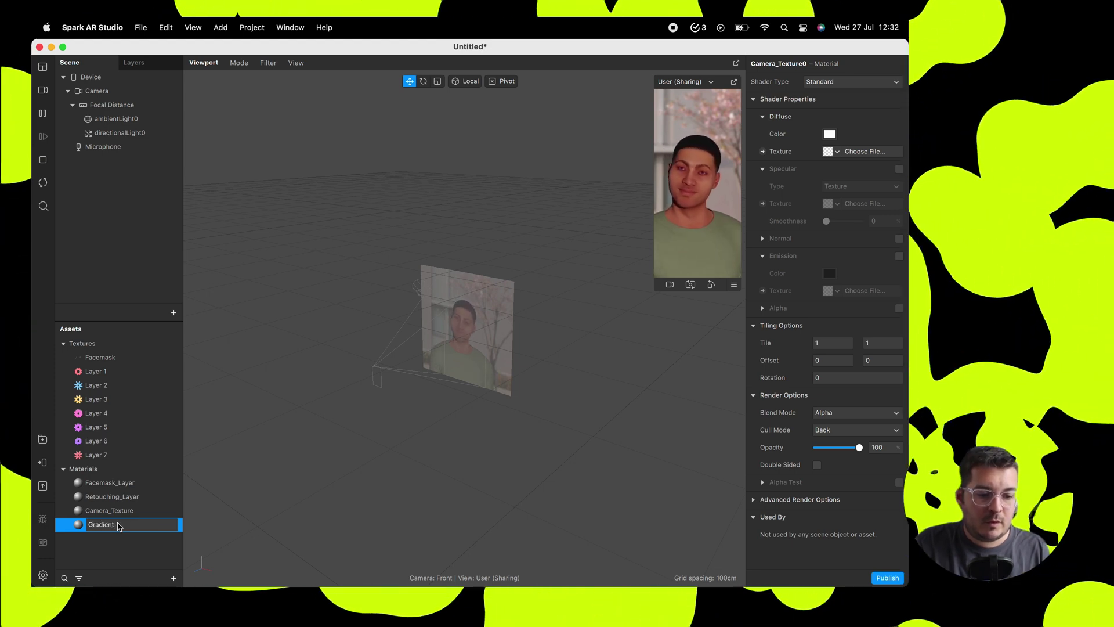
pyautogui.press('Return')
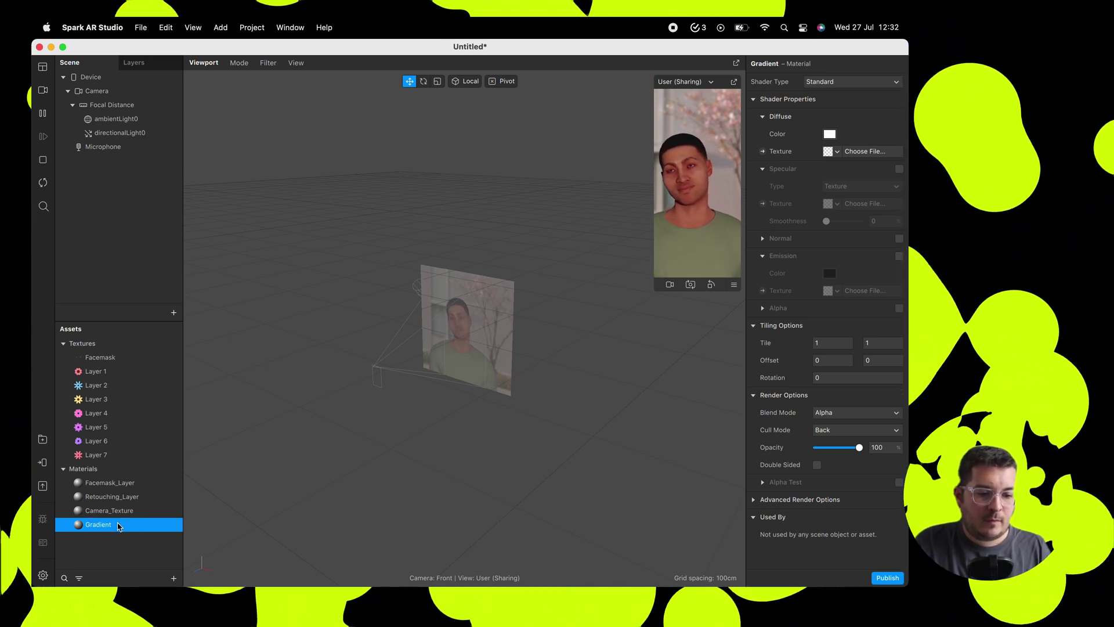
# - Create a new material and name it Layer_1
pyautogui.click(173, 578)
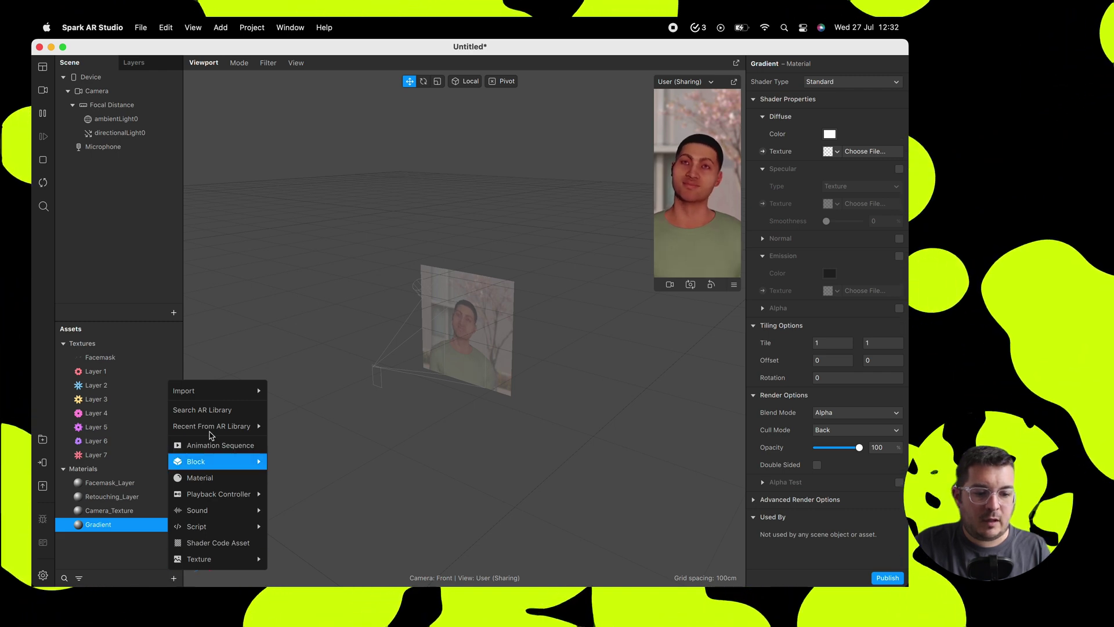
pyautogui.click(200, 477)
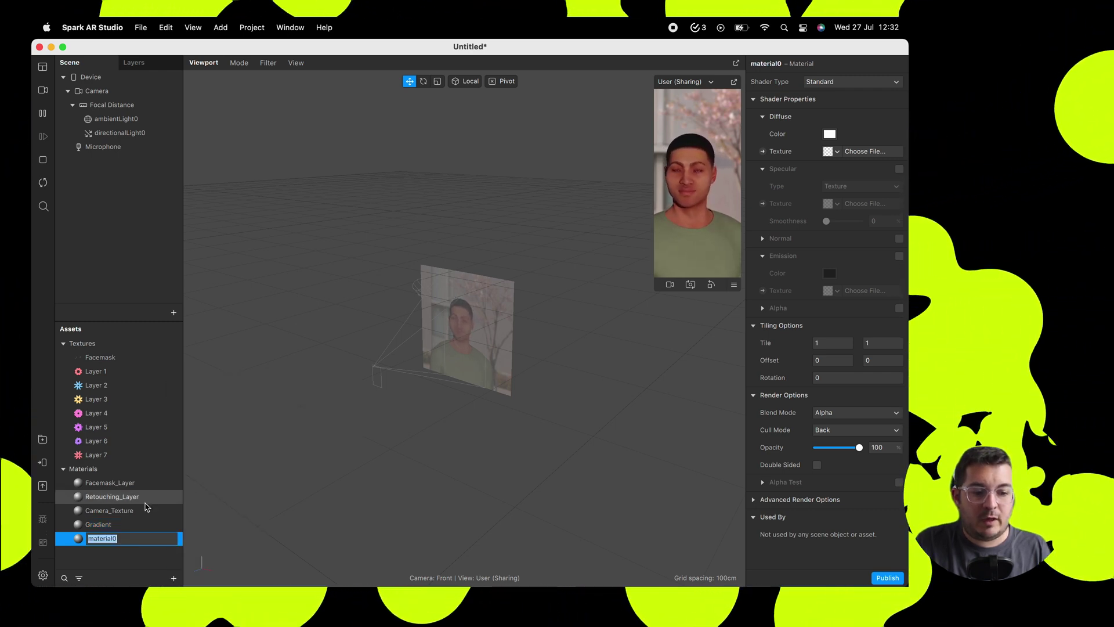
pyautogui.write('Lay')
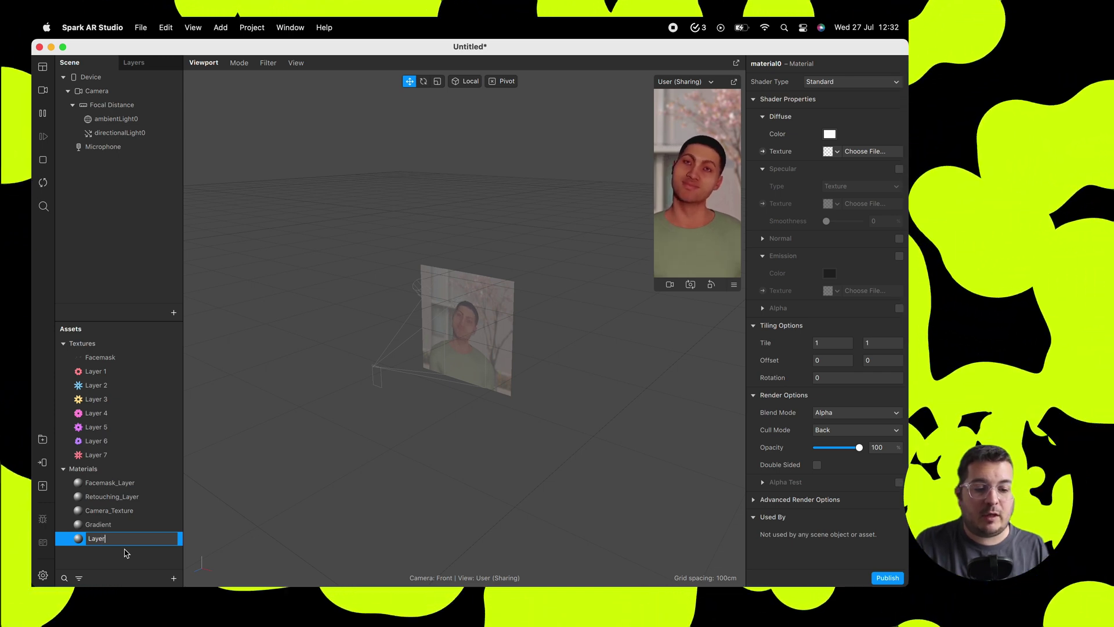
pyautogui.write('er')
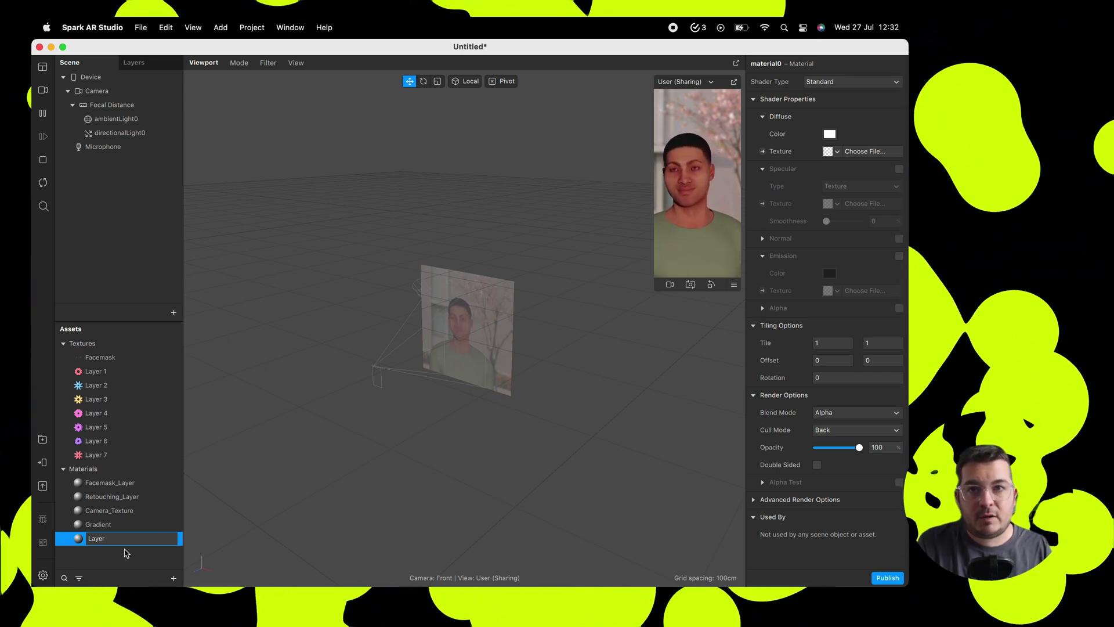
pyautogui.write('_1')
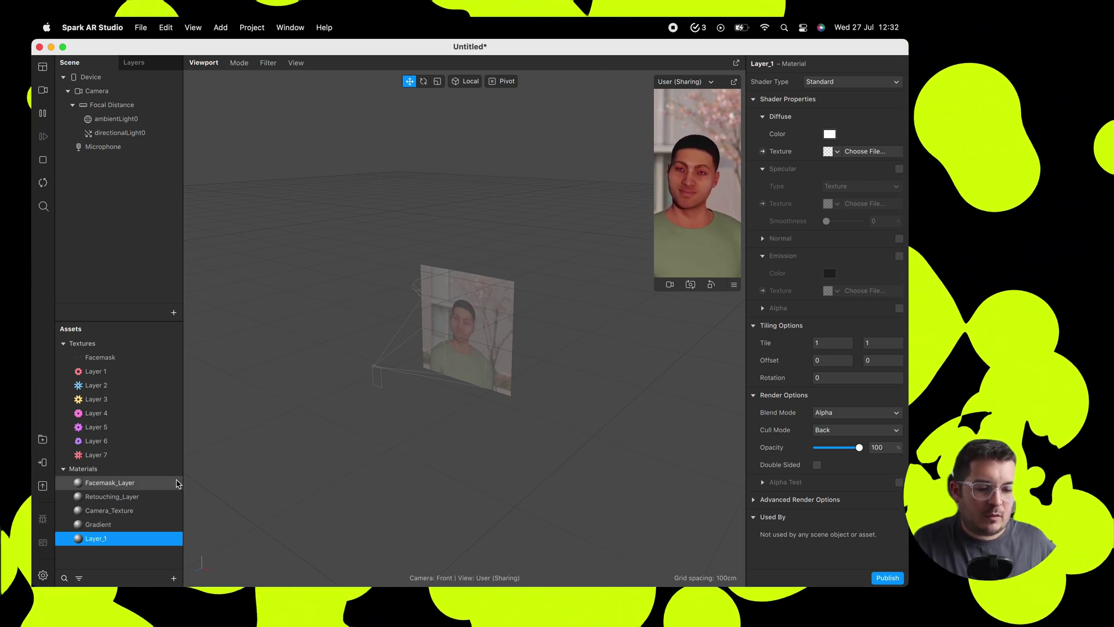
# - Duplicate the Layer_1 material repeatedly to produce the materials Layer_2 through Layer_7
pyautogui.rightClick(106, 558)
pyautogui.click(109, 521)
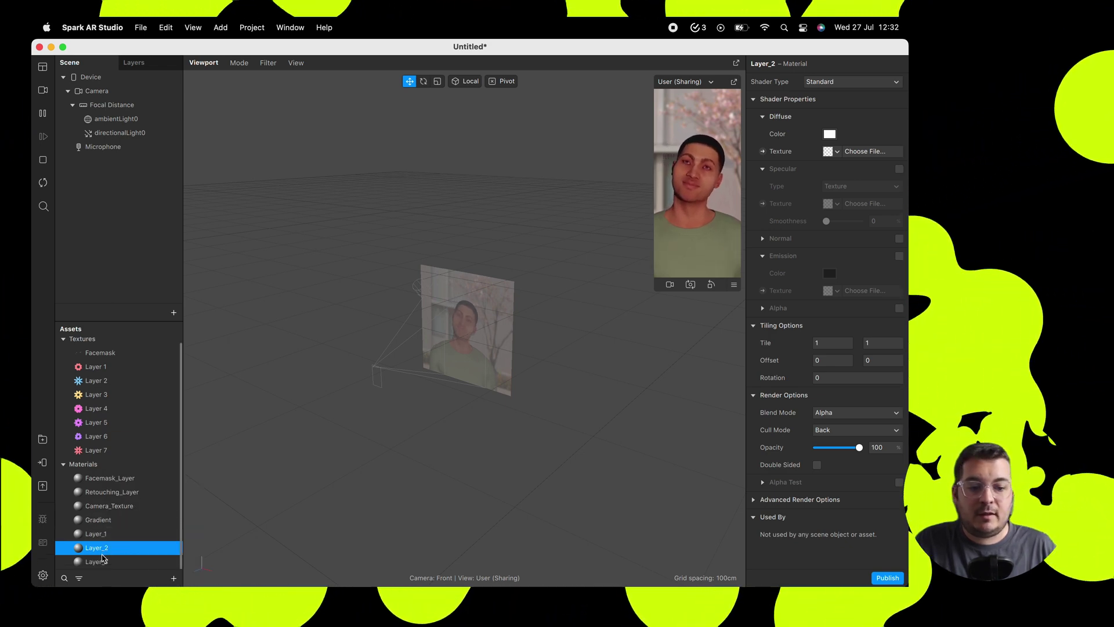
pyautogui.rightClick(109, 561)
pyautogui.click(113, 538)
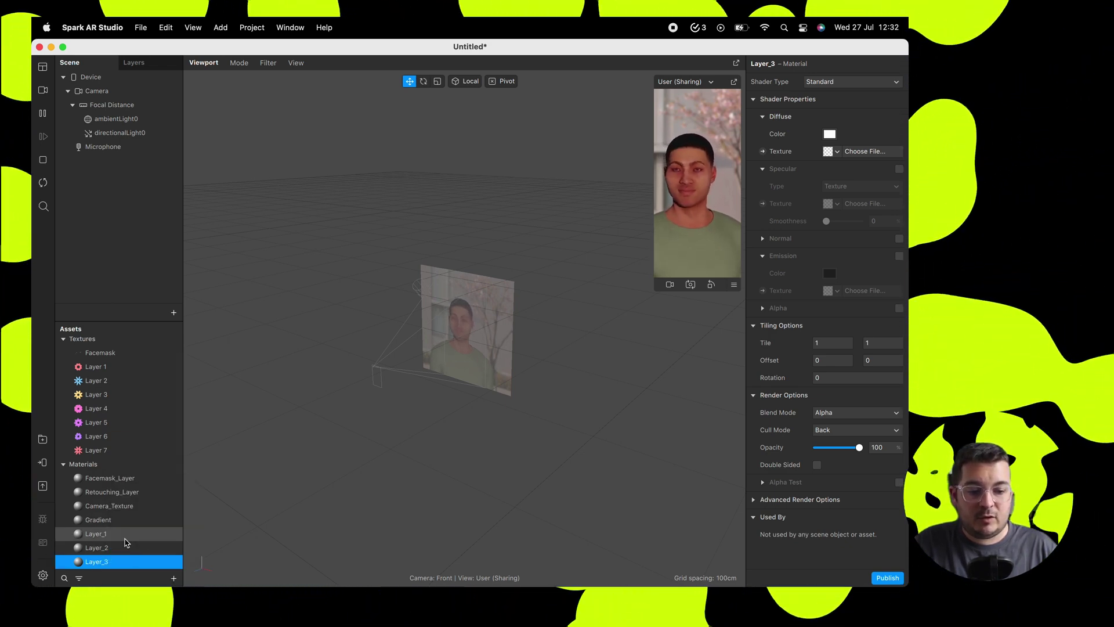
pyautogui.rightClick(96, 568)
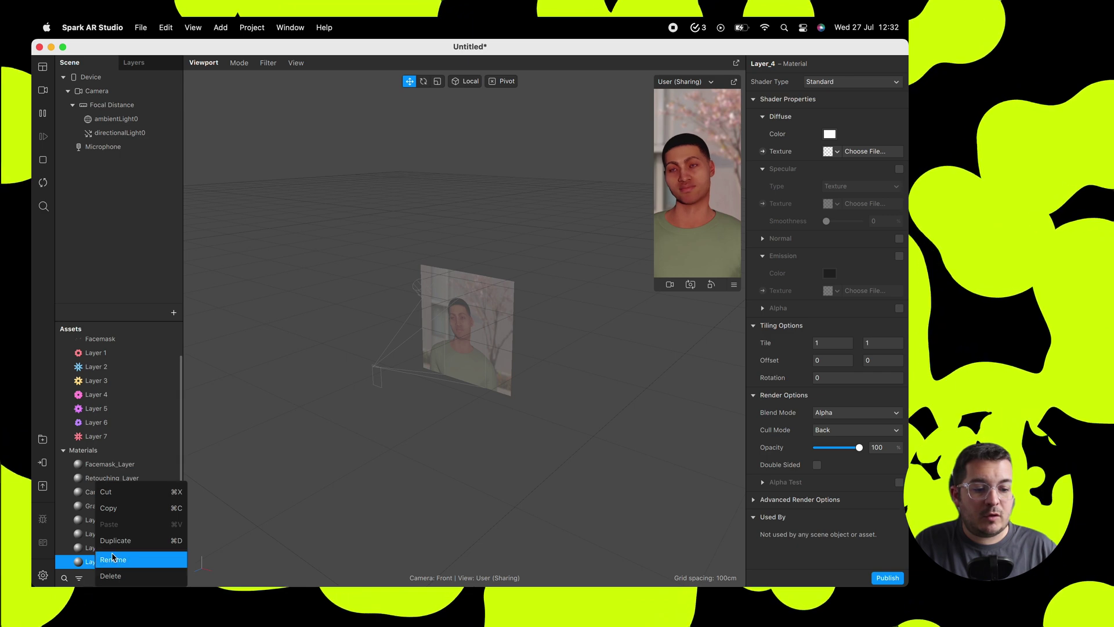
pyautogui.click(112, 542)
pyautogui.click(99, 561)
pyautogui.rightClick(102, 563)
pyautogui.click(120, 540)
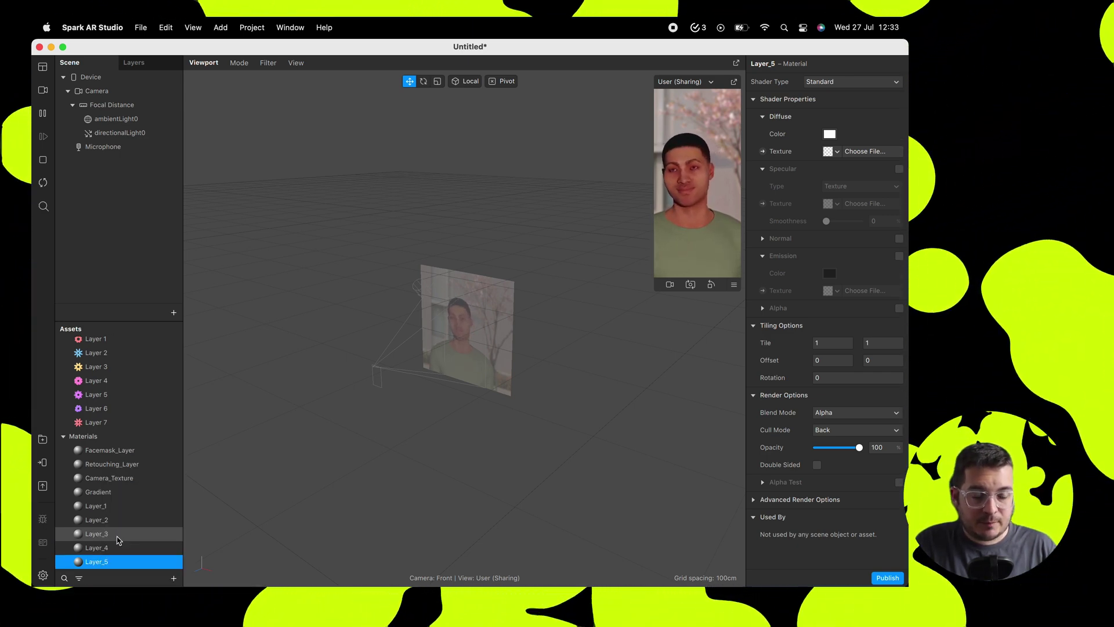
pyautogui.click(109, 562)
pyautogui.rightClick(110, 561)
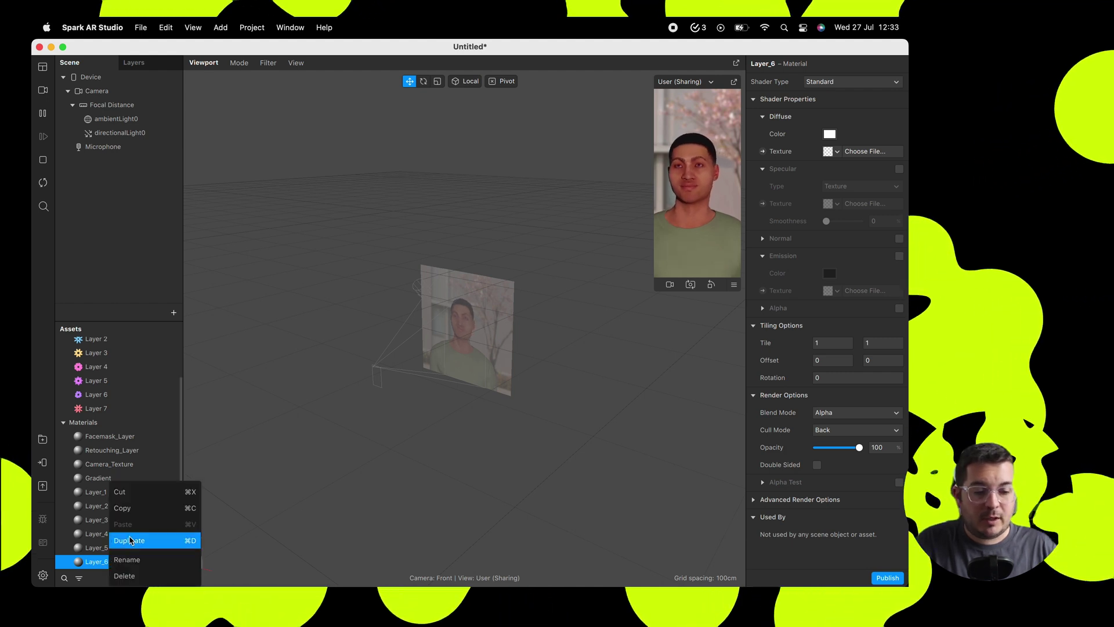
pyautogui.click(131, 539)
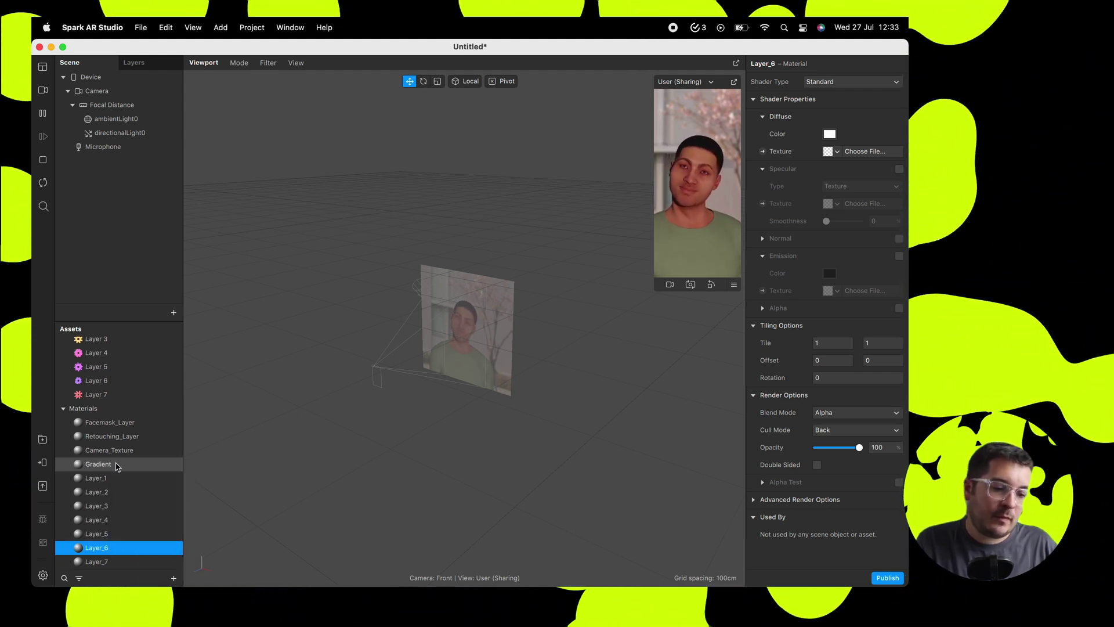
# - Set the shader type of all materials from Facemask_Layer to Layer_7 to Flat
pyautogui.click(121, 424)
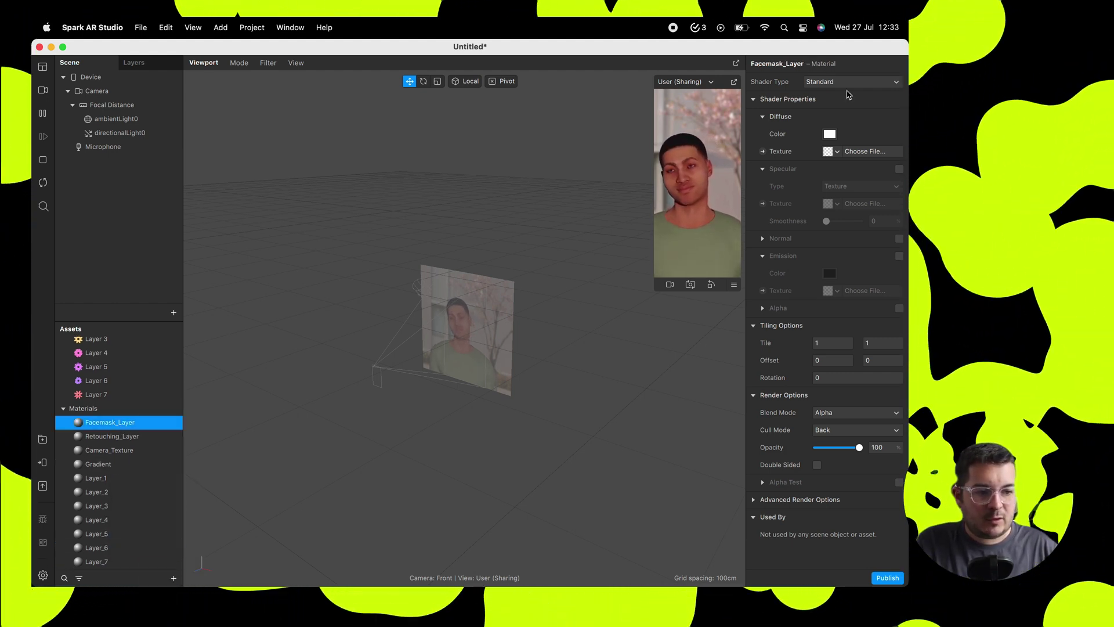
pyautogui.keyDown('shift'); pyautogui.click(121, 561); pyautogui.keyUp('shift')
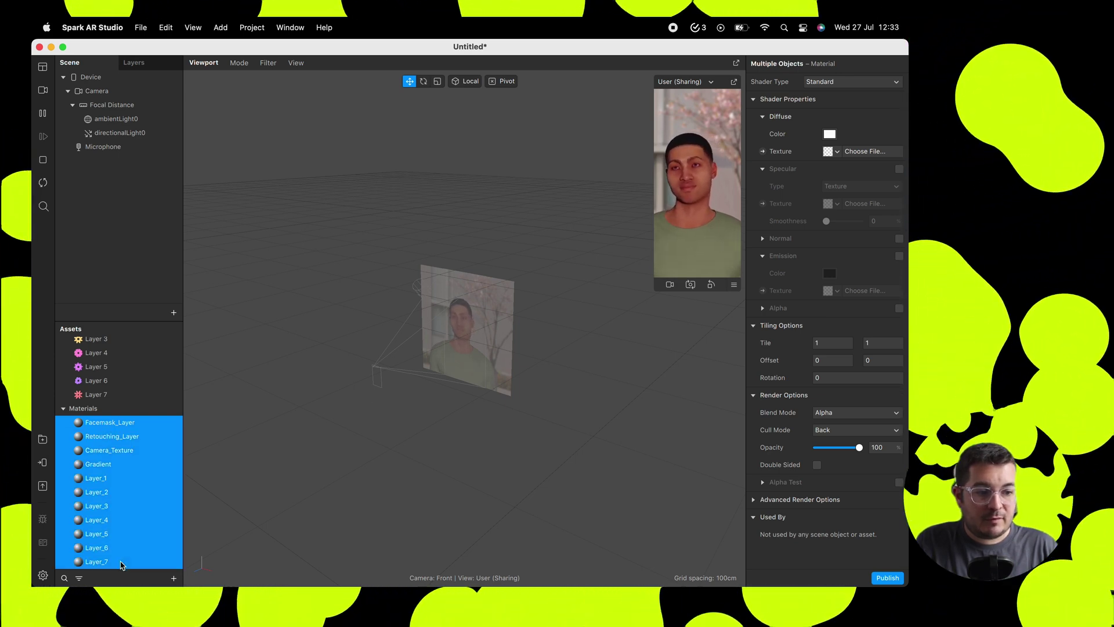
pyautogui.click(830, 82)
pyautogui.click(828, 84)
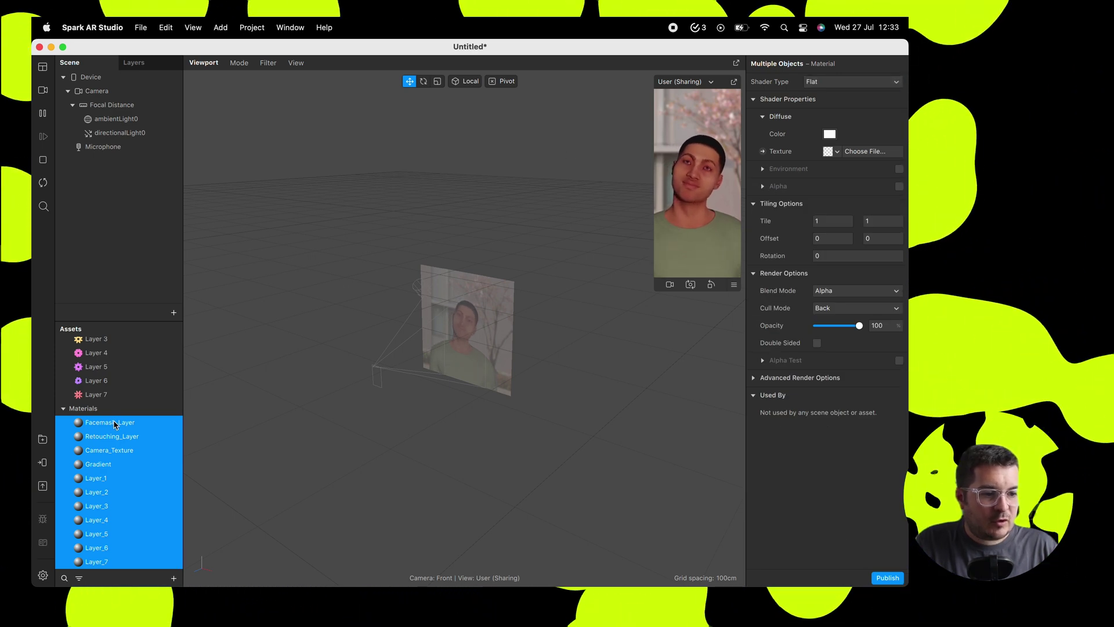
# - Set the Facemask_Layer material's shader type to Face paint and assign the Facemask texture to it
pyautogui.click(79, 422)
pyautogui.click(841, 81)
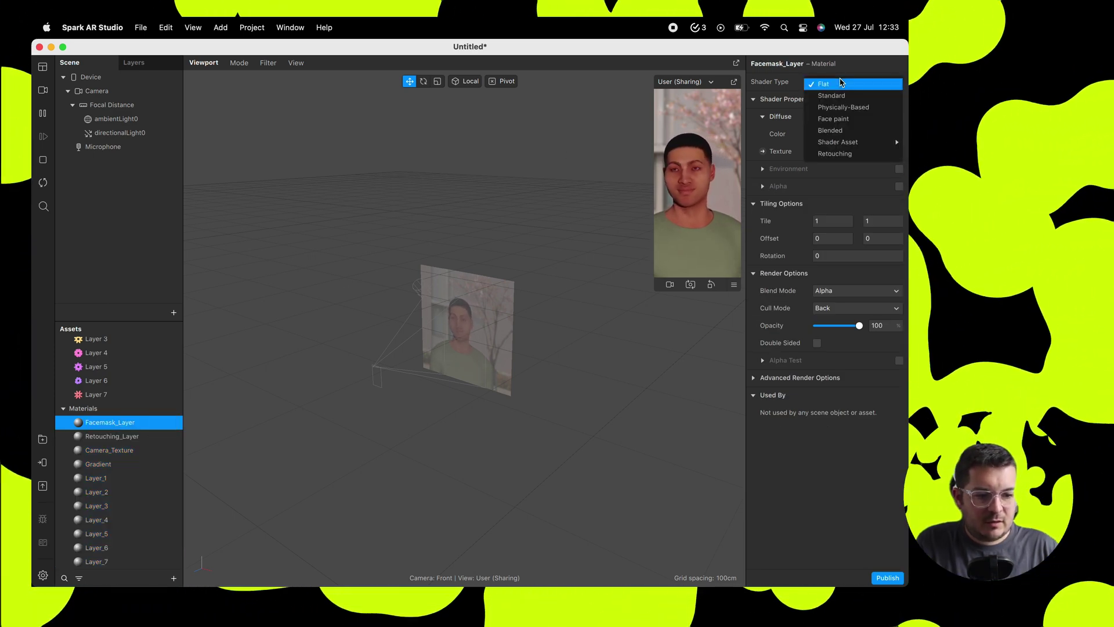
pyautogui.click(841, 120)
pyautogui.click(828, 134)
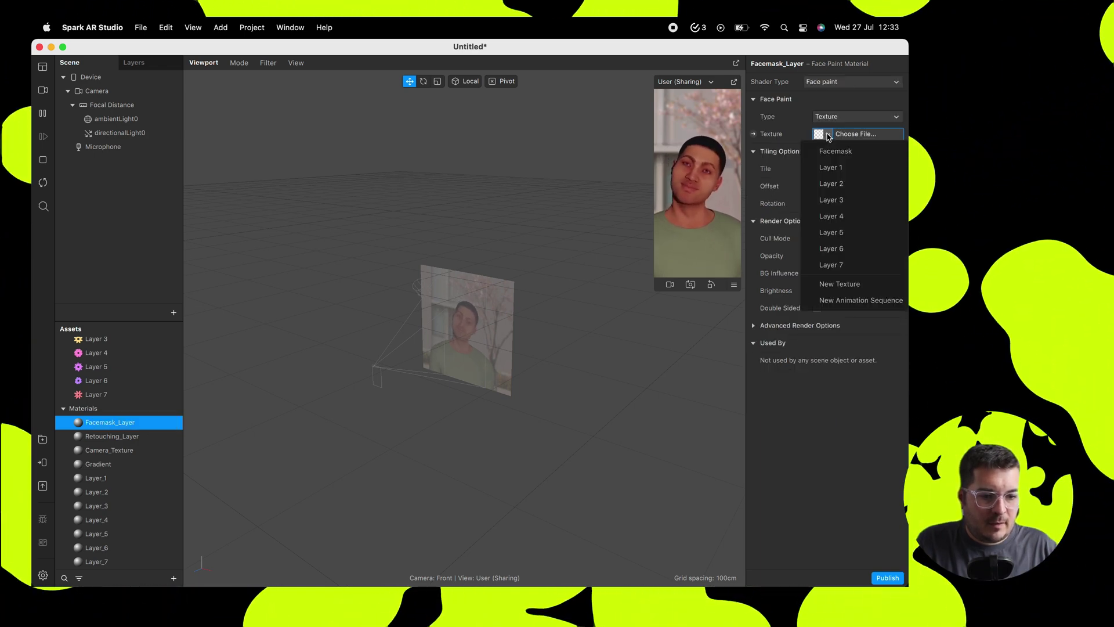
pyautogui.click(835, 151)
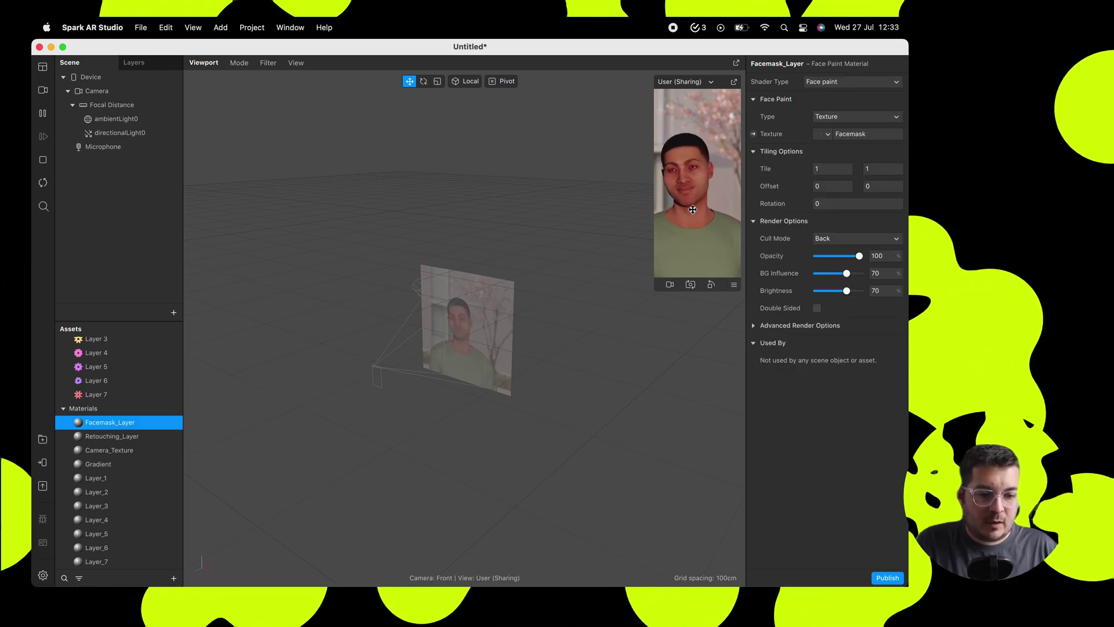
# - Insert a Face Mesh object into the scene
pyautogui.click(174, 313)
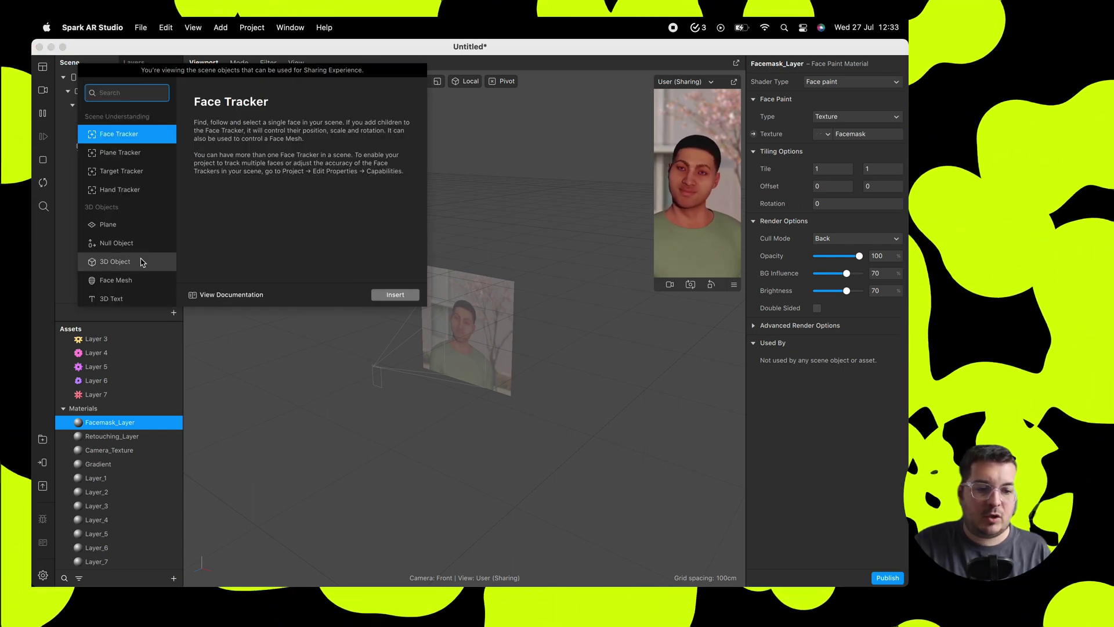
pyautogui.scroll(-3, 142, 258)
pyautogui.scroll(-1, 139, 255)
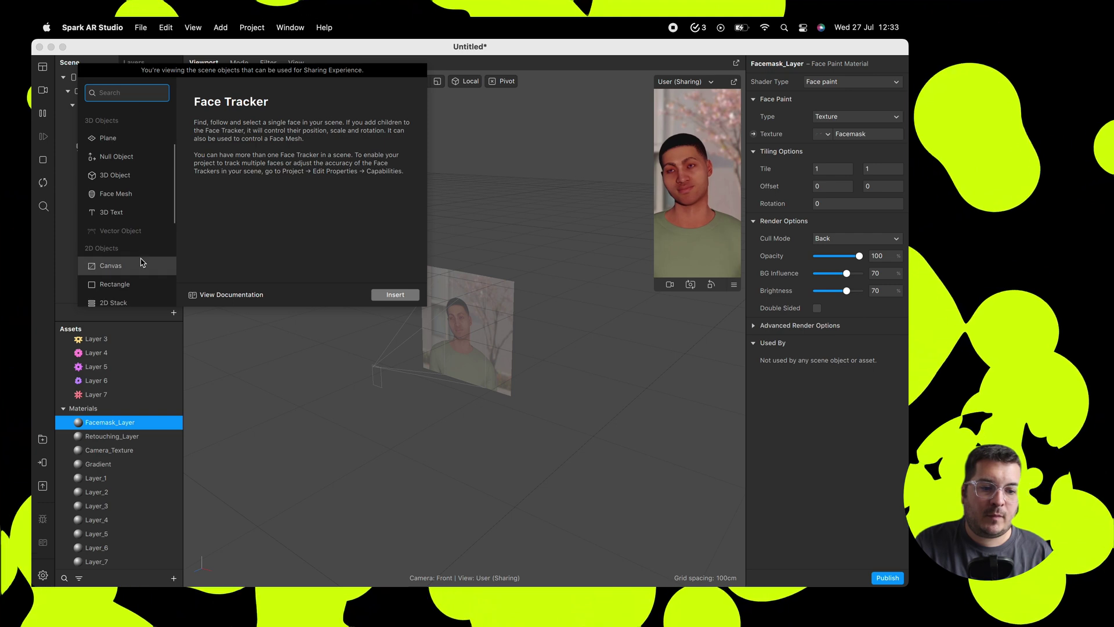
pyautogui.scroll(-2, 133, 232)
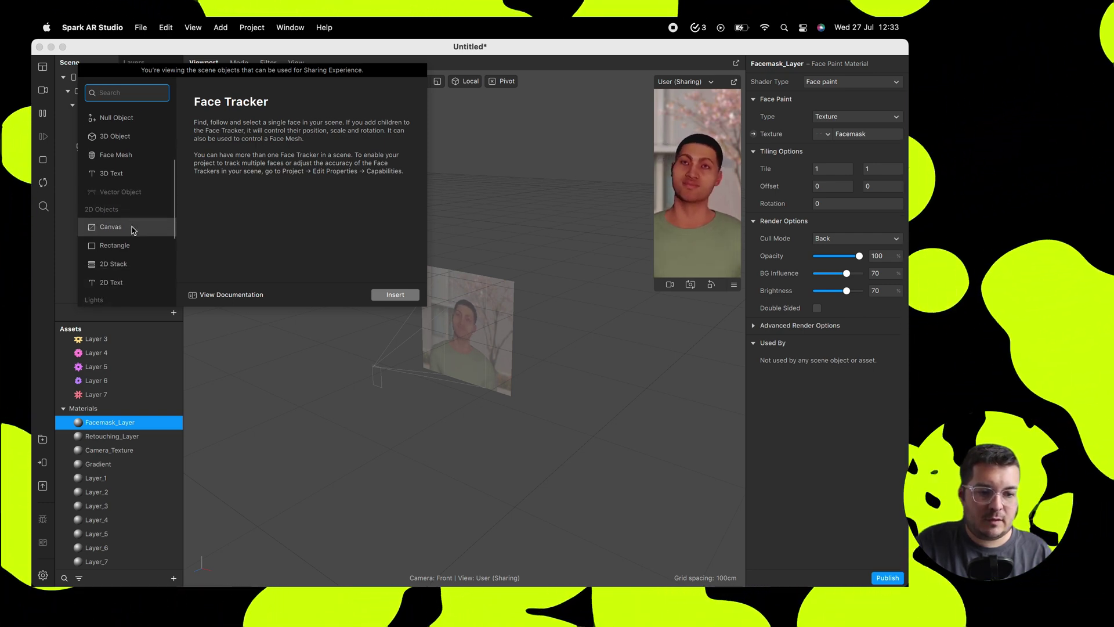
pyautogui.click(125, 161)
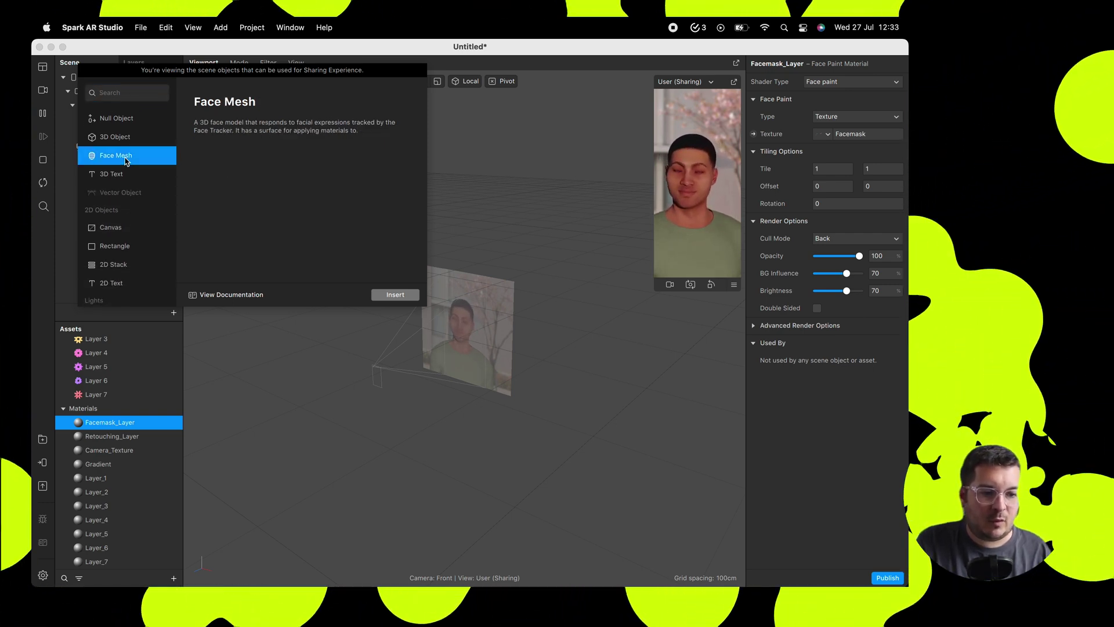
pyautogui.click(396, 296)
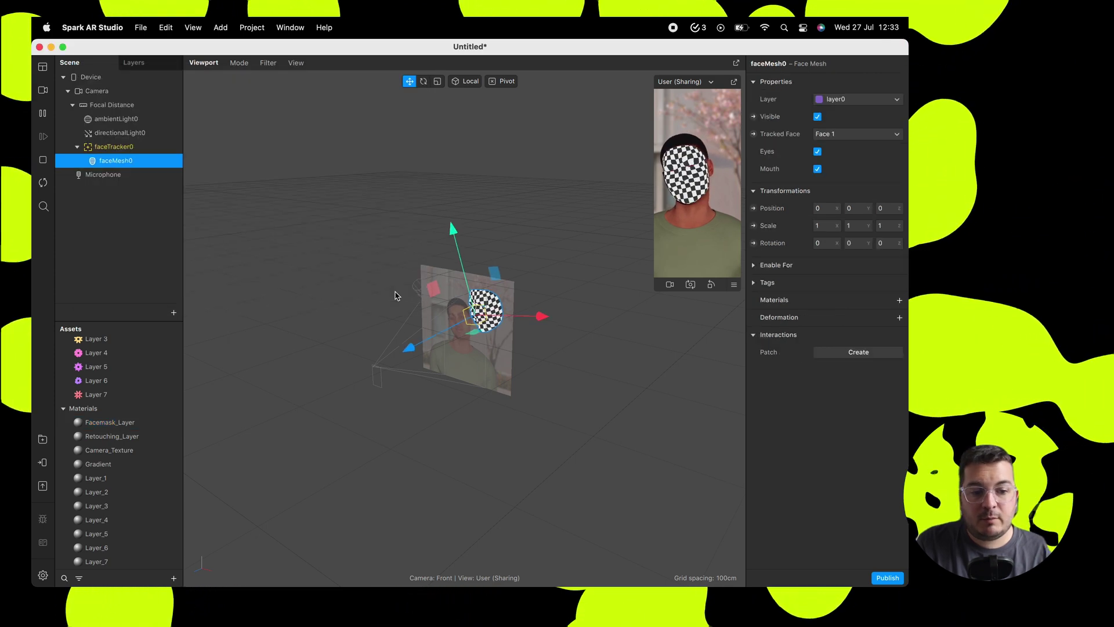
# - Rename the face mesh as Facemask_Layer and assign the Facemask_Layer material to it
pyautogui.doubleClick(113, 161)
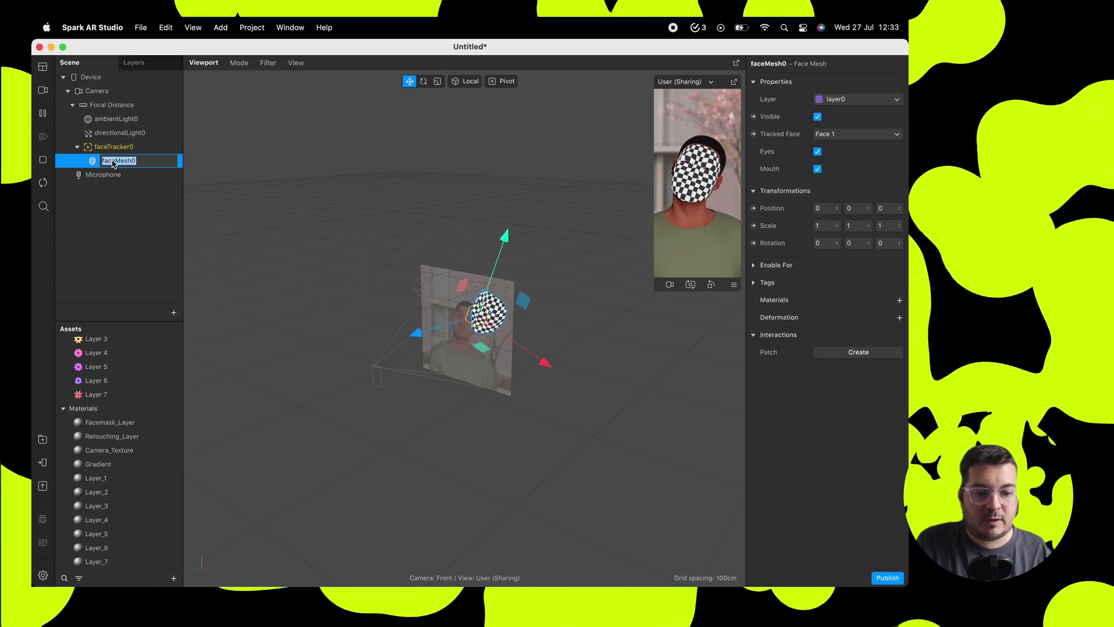
pyautogui.write('Facemask_Layer')
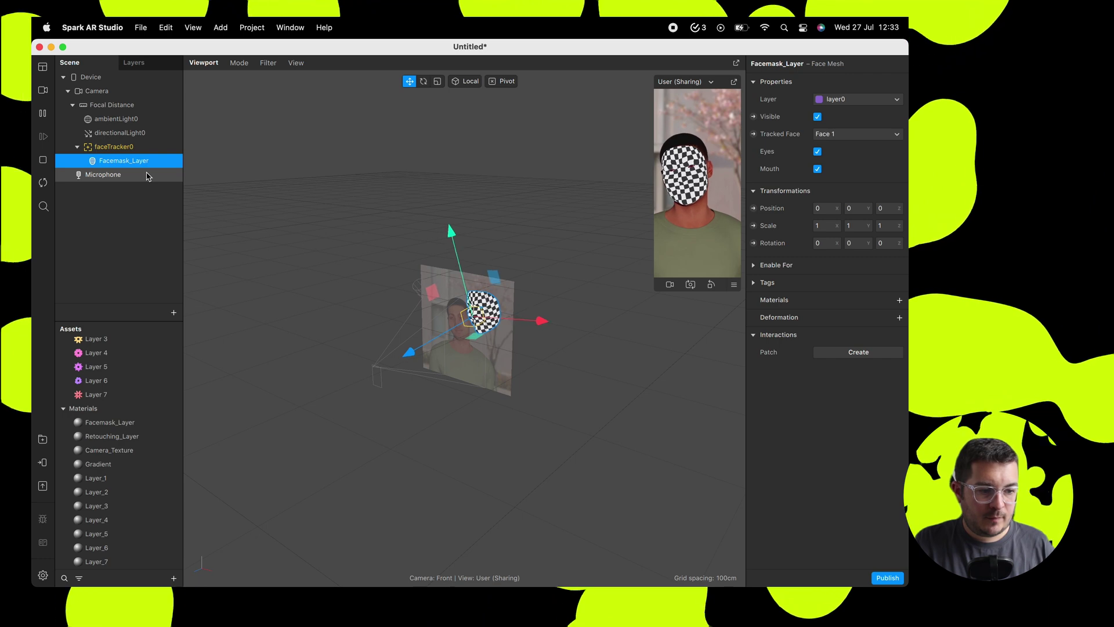
pyautogui.click(900, 318)
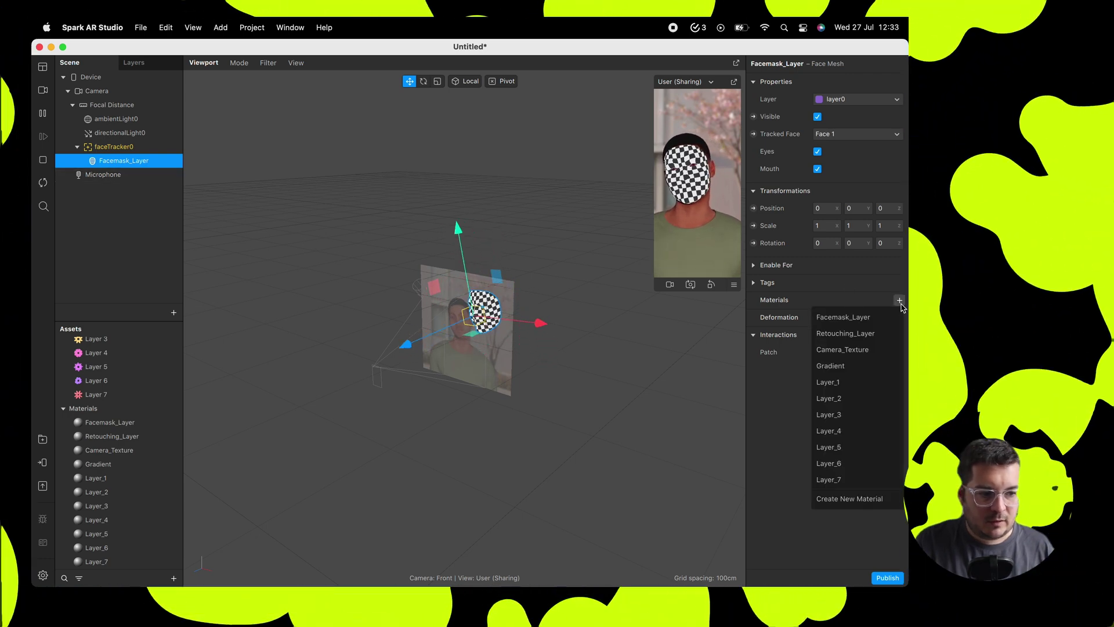
pyautogui.click(857, 320)
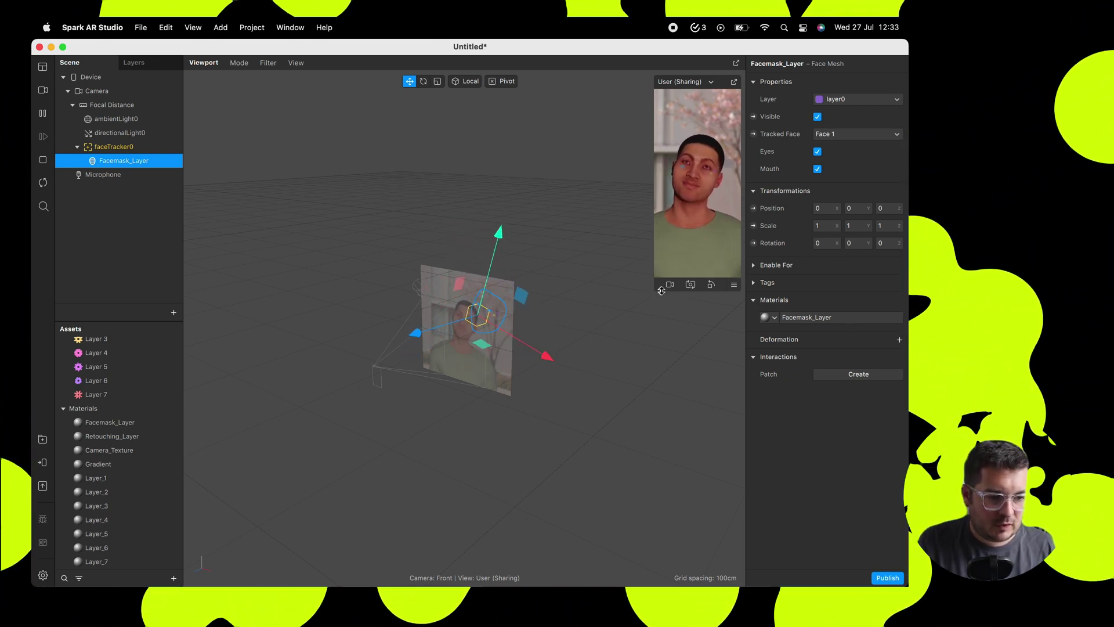
# - Enlarge the preview and set the Facemask_Layer material's opacity to 90, BG influence to 100 and brightness to 49
pyautogui.moveTo(657, 291); pyautogui.dragTo(437, 559)
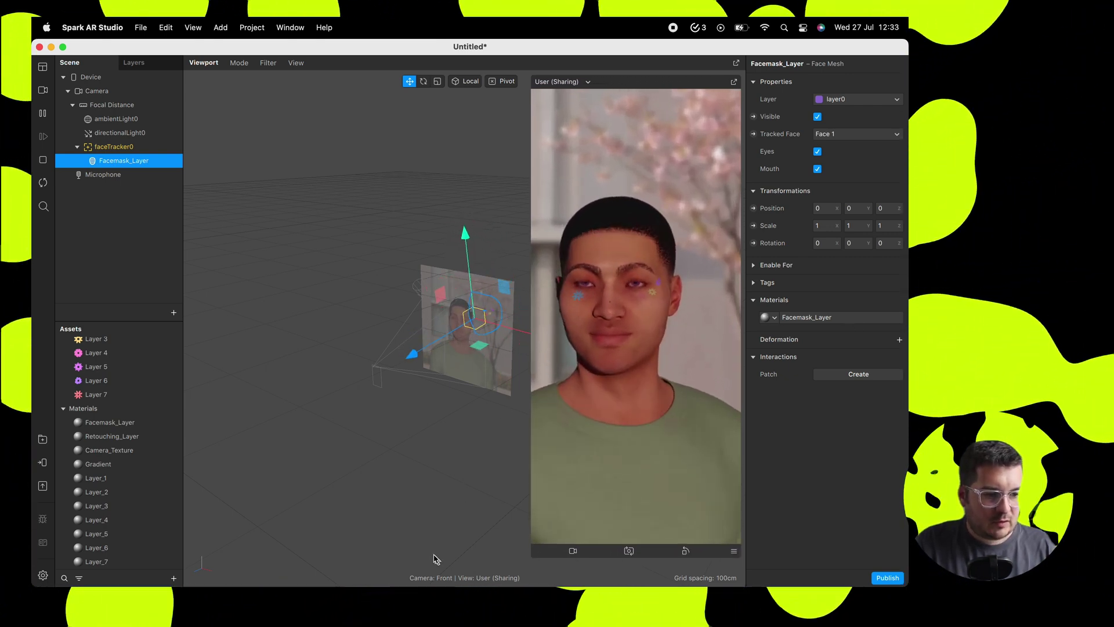
pyautogui.scroll(2, 102, 383)
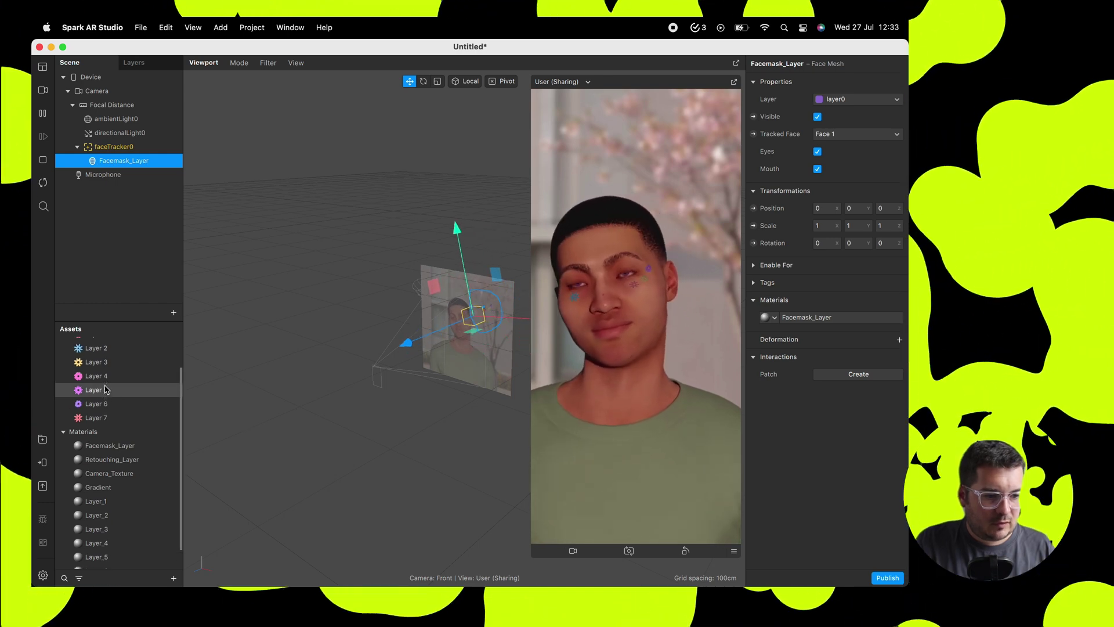
pyautogui.click(110, 452)
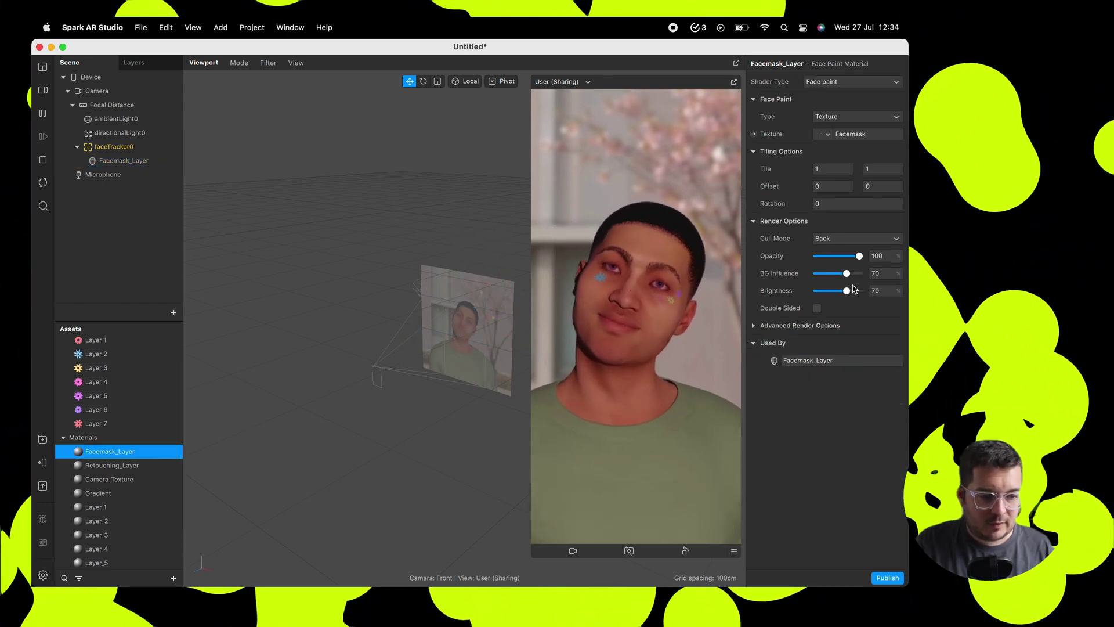
pyautogui.moveTo(848, 292); pyautogui.dragTo(849, 292)
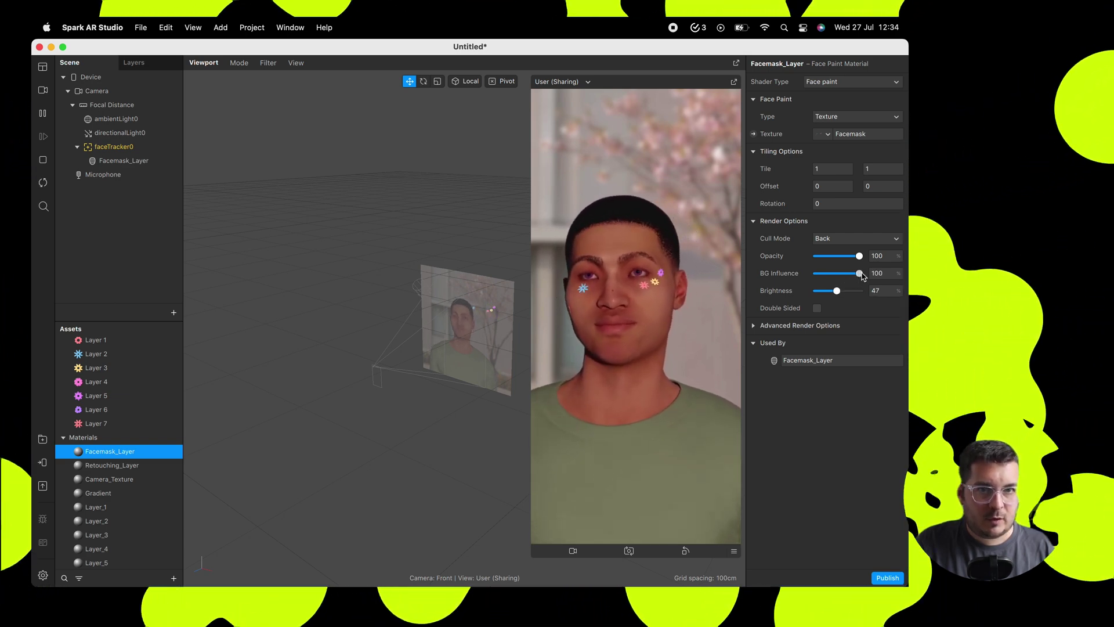
pyautogui.moveTo(836, 292); pyautogui.dragTo(837, 292)
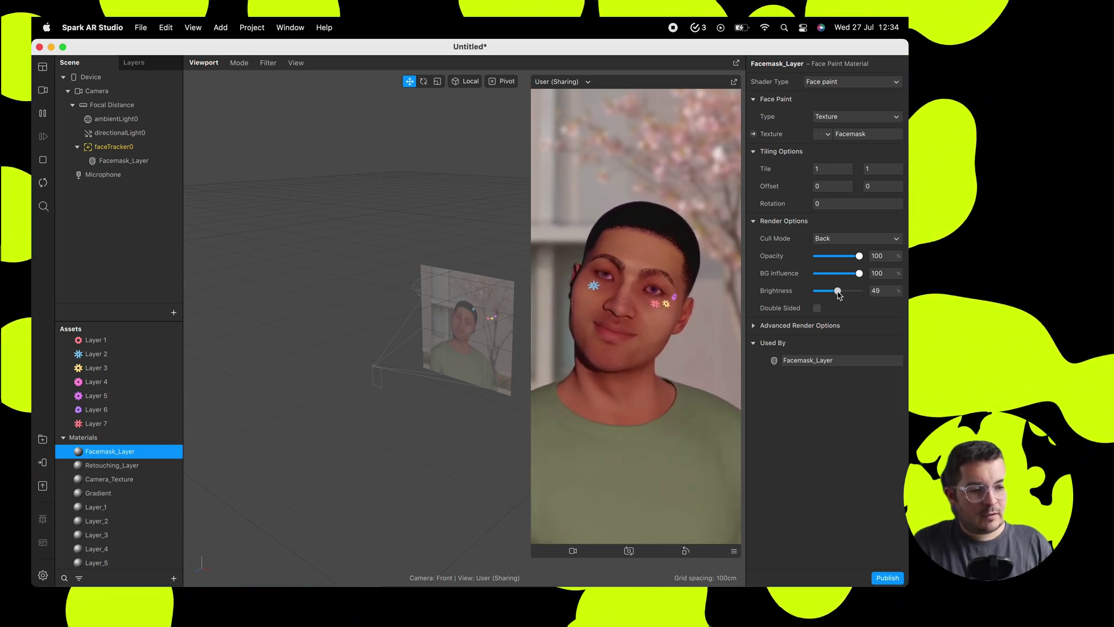
pyautogui.click(861, 258)
pyautogui.write('90')
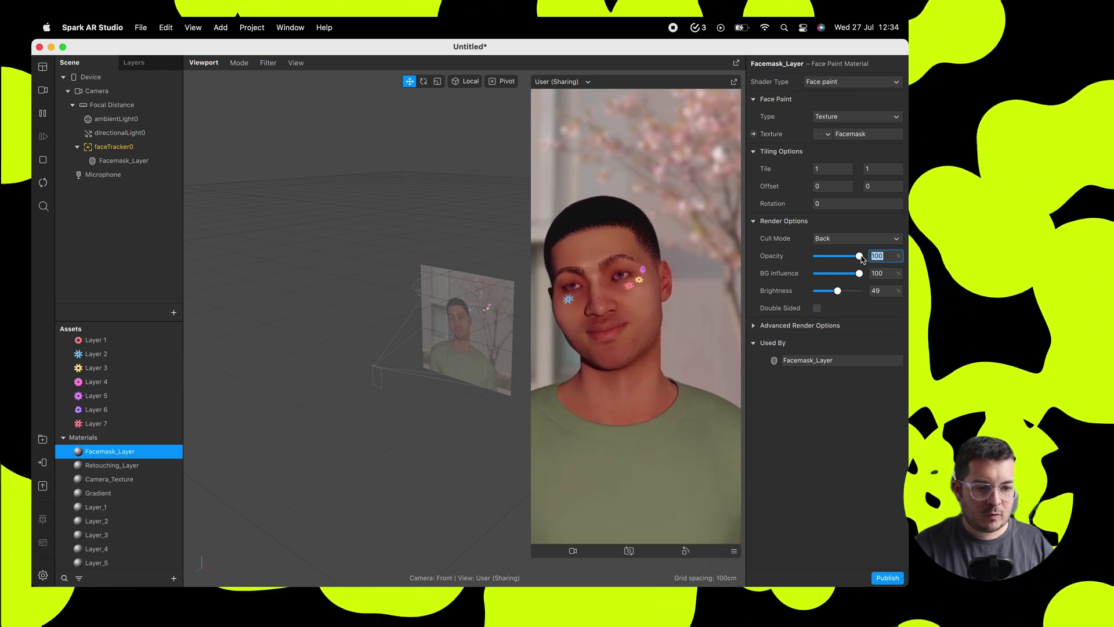
pyautogui.press('Return')
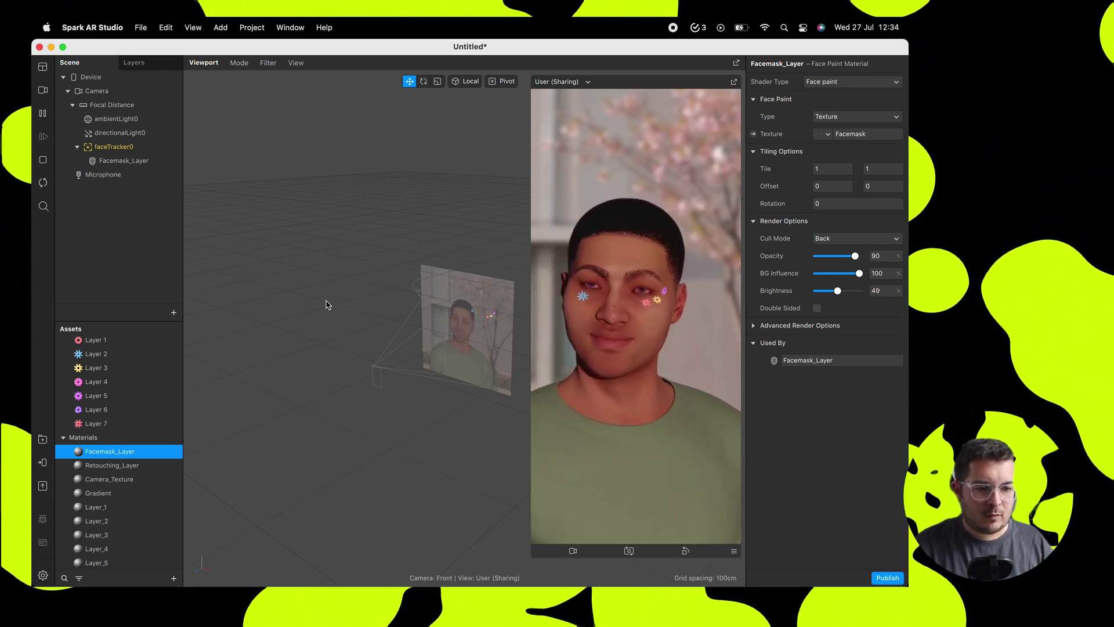
# - Duplicate the Facemask_Layer face mesh and rename the copy as Retouching_Layer
pyautogui.click(123, 161)
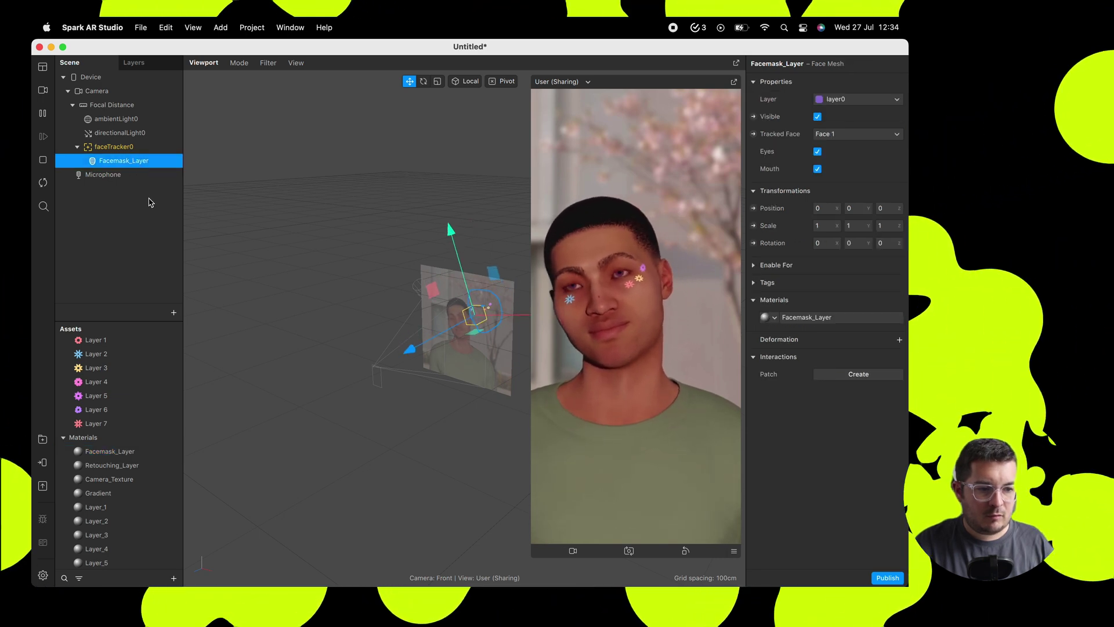
pyautogui.rightClick(129, 167)
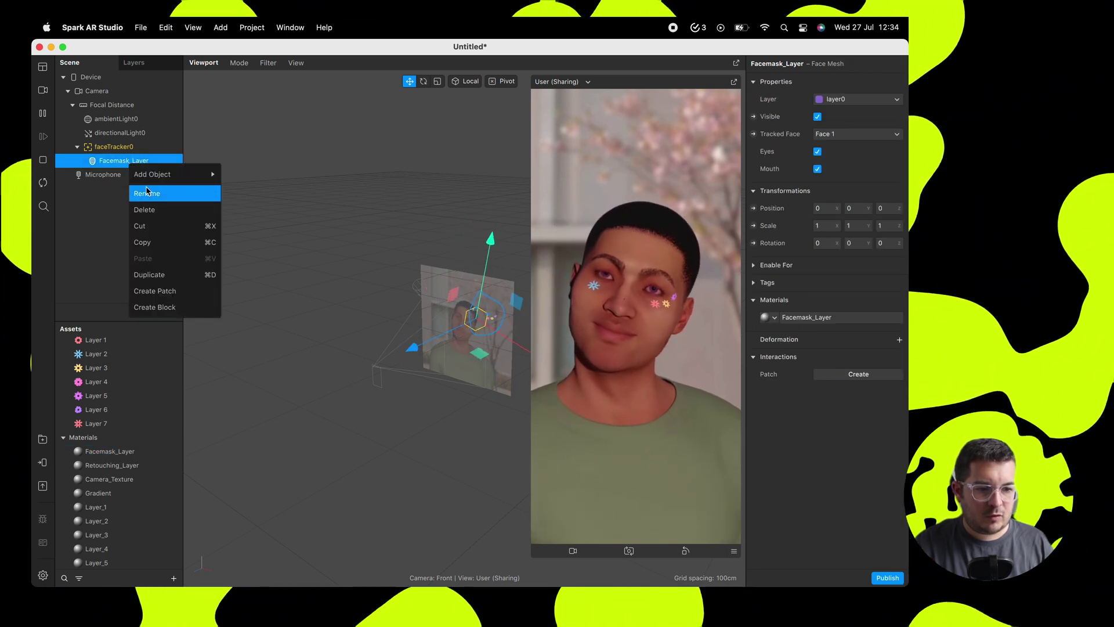
pyautogui.click(151, 274)
pyautogui.click(115, 174)
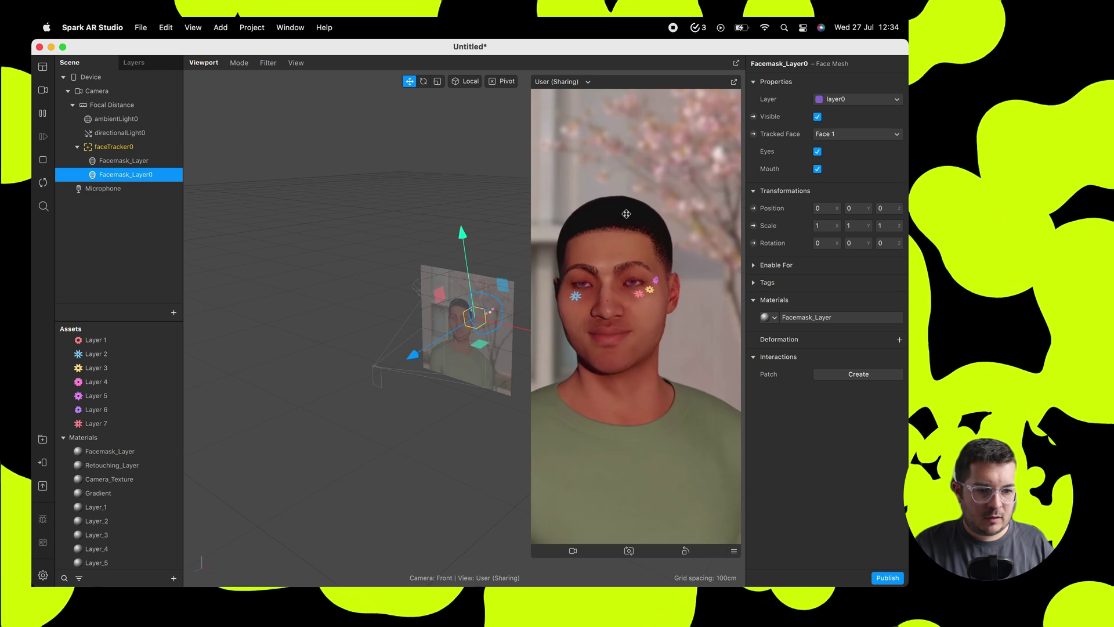
pyautogui.rightClick(103, 174)
pyautogui.click(149, 204)
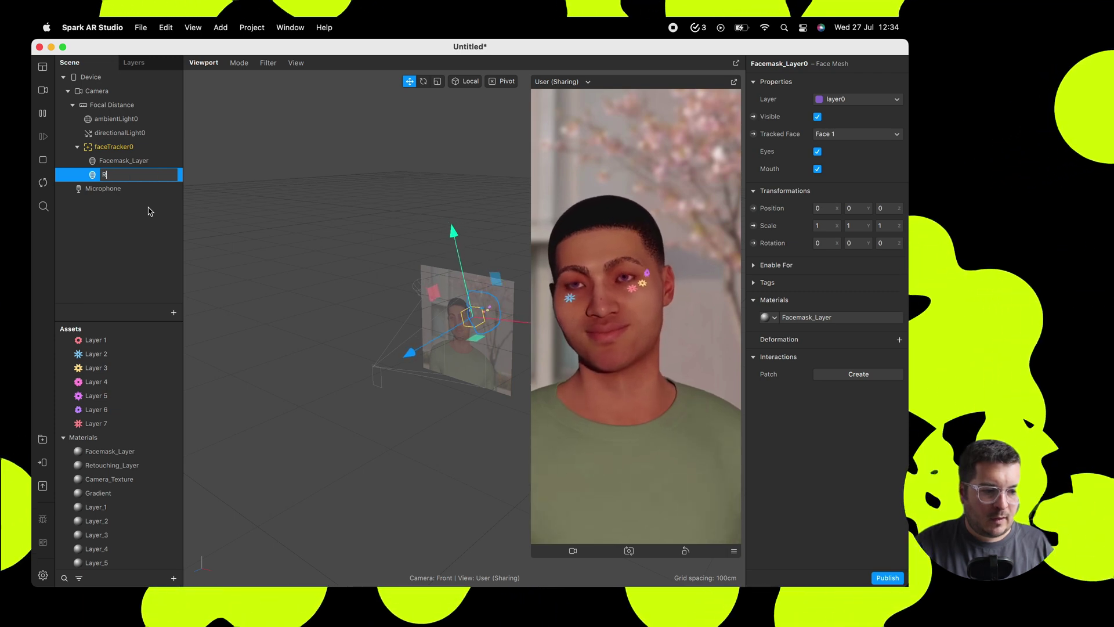
pyautogui.write('Retouching_Layer')
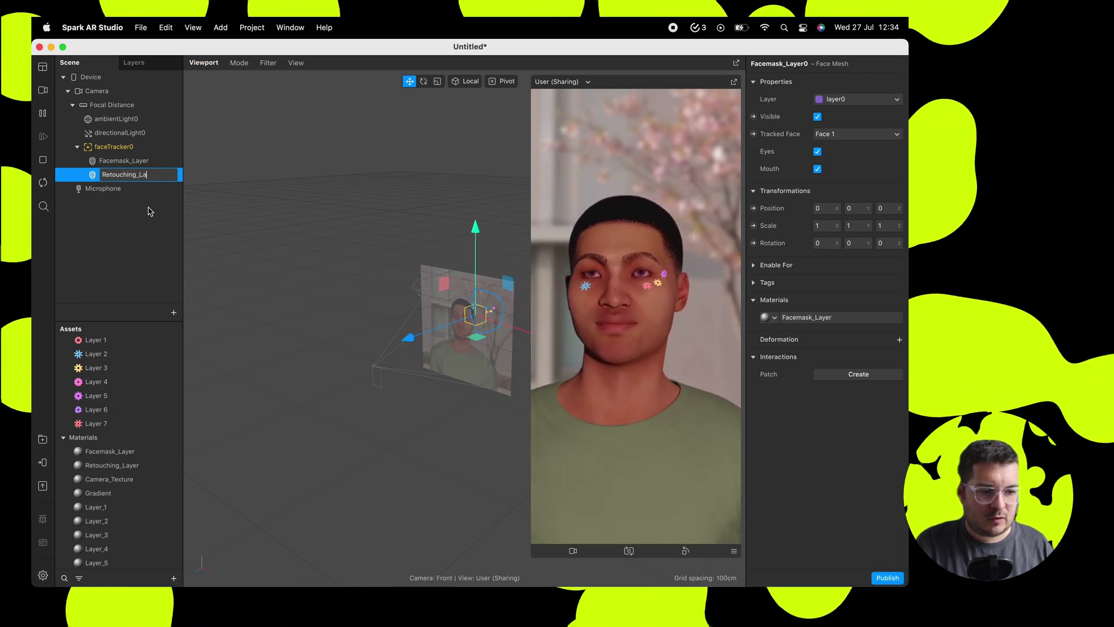
pyautogui.press('Return')
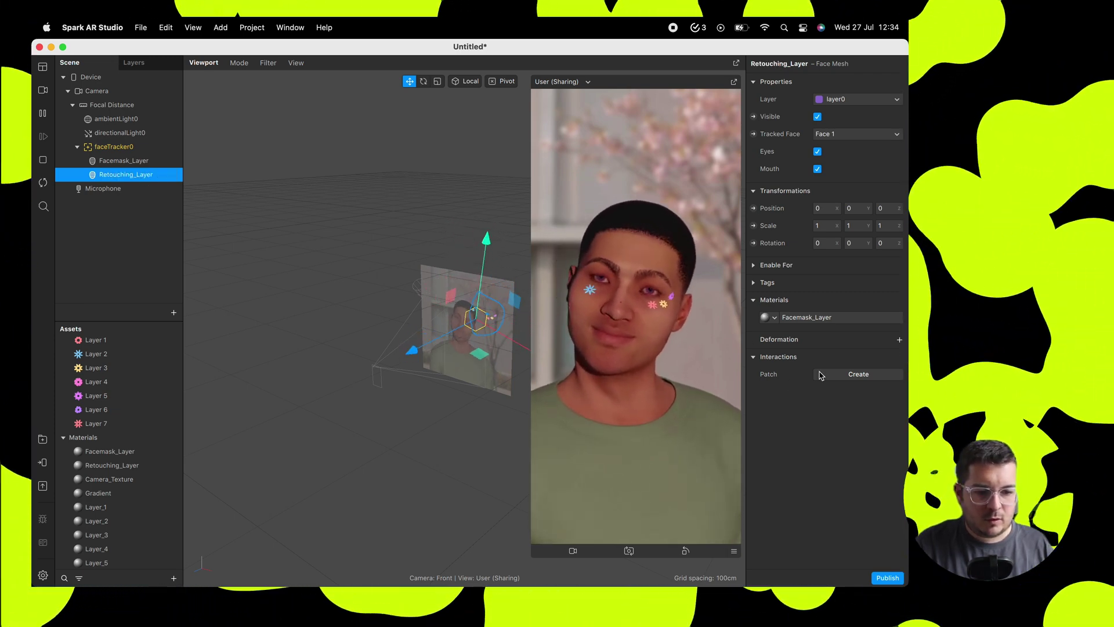
# - Assign the Retouching_Layer material to the Retouching_Layer mesh and give that material the Retouching shader type with skin smoothing 0
pyautogui.click(776, 317)
pyautogui.click(791, 352)
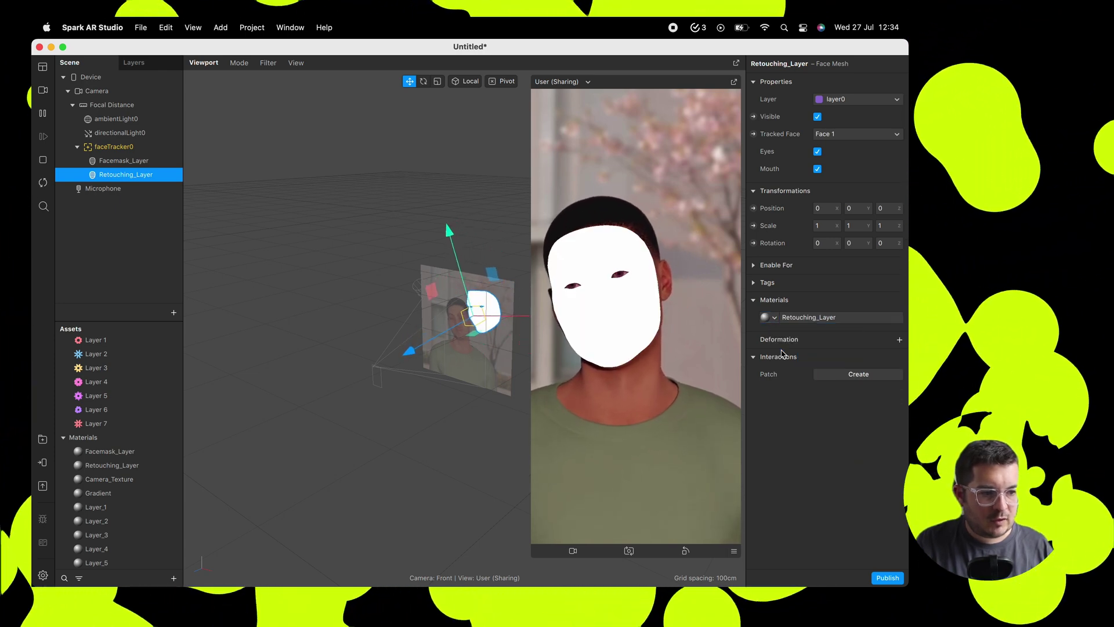
pyautogui.click(111, 465)
pyautogui.click(868, 82)
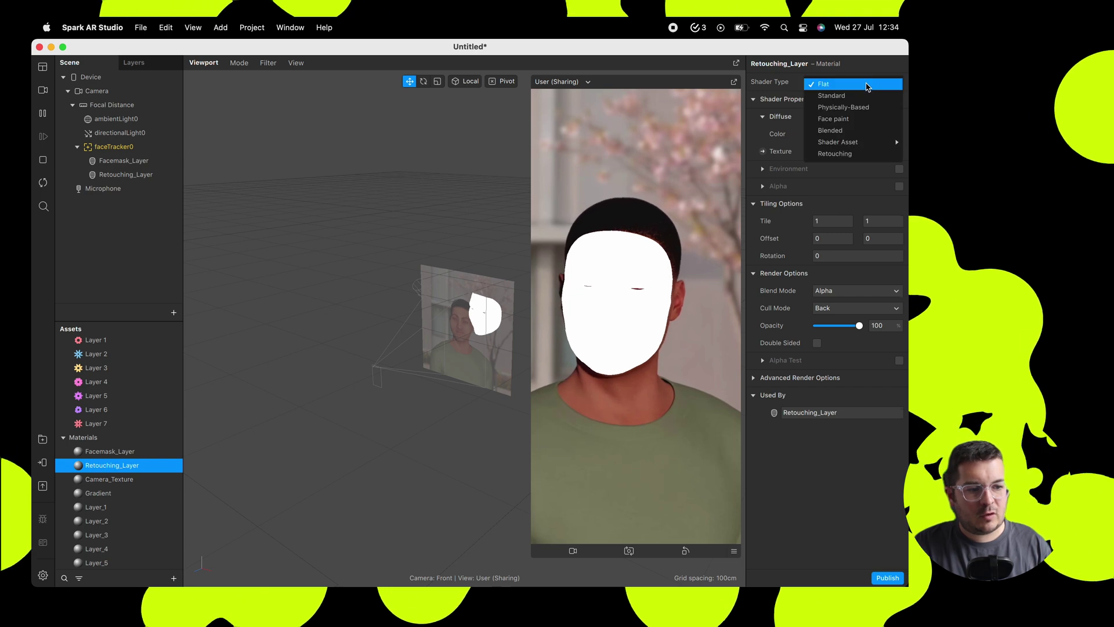
pyautogui.click(843, 153)
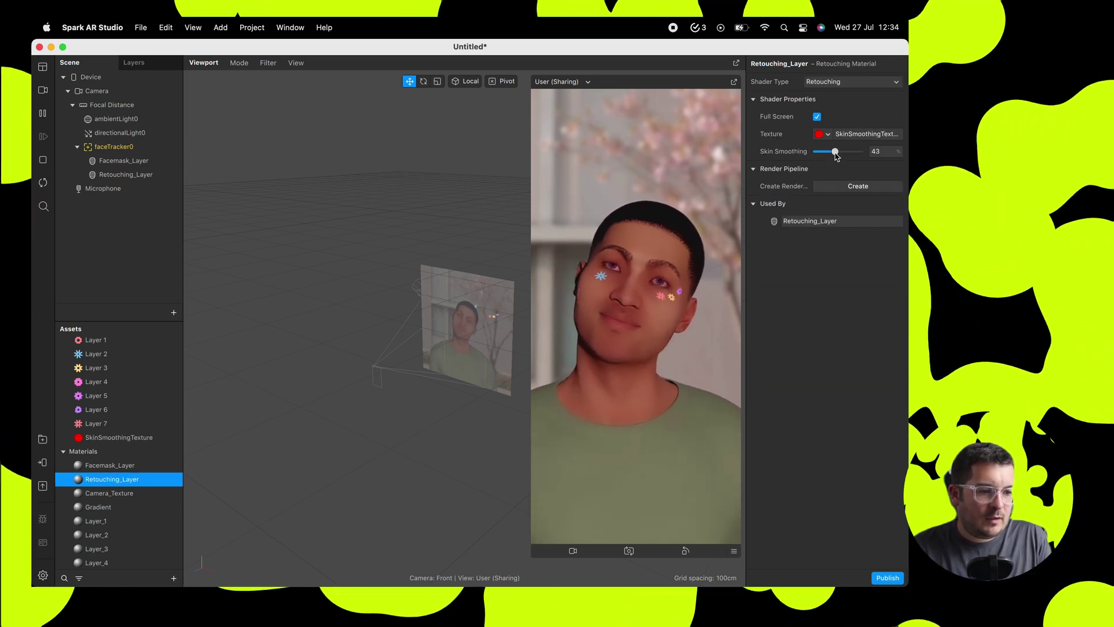
pyautogui.moveTo(838, 151); pyautogui.dragTo(814, 158)
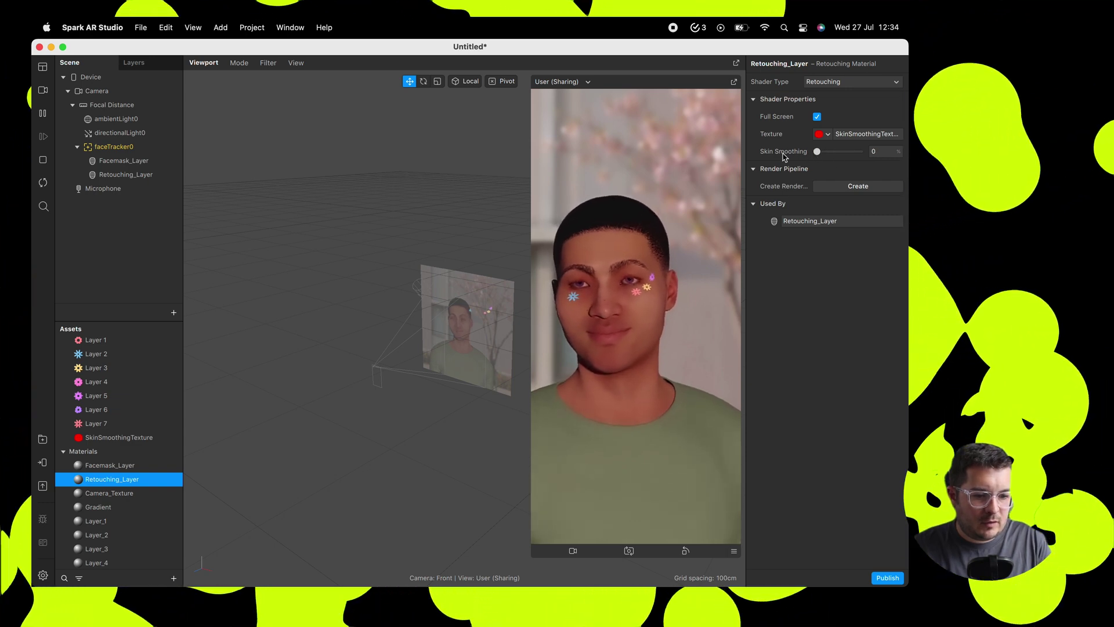
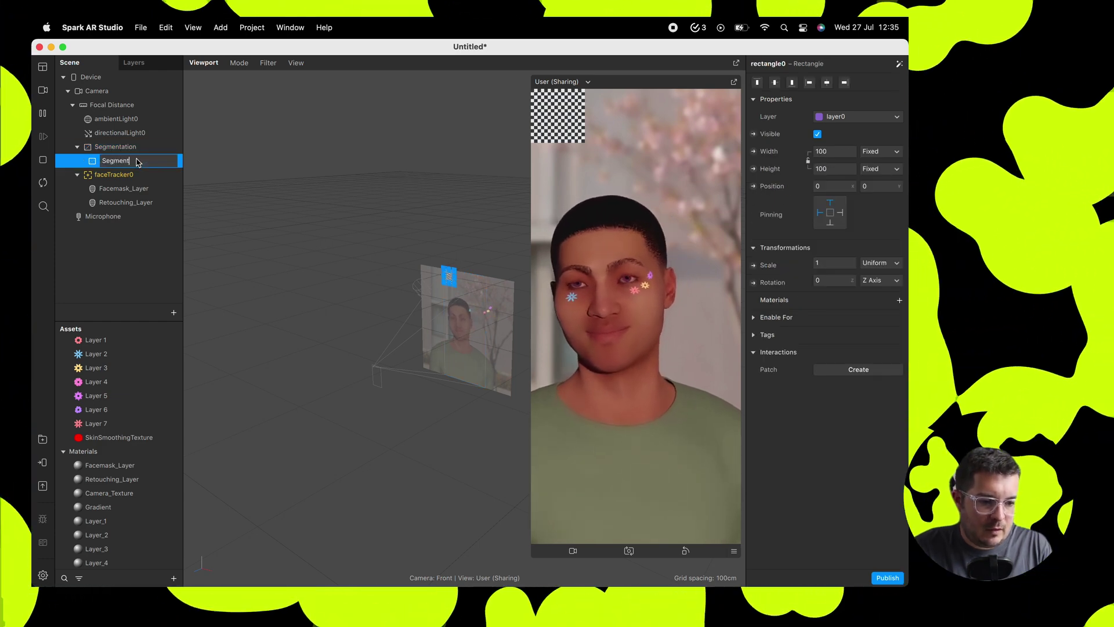
# - Rename the rectangle under the Segmentation canvas as Segmentation_Layer and make it fill the full width and height
pyautogui.write('Layer')
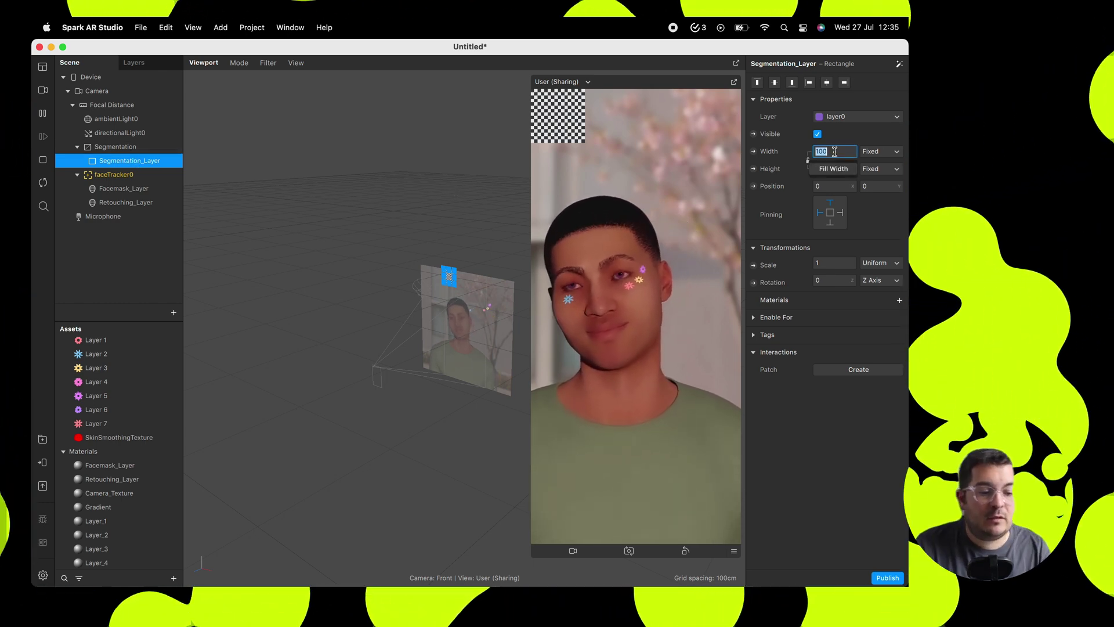
pyautogui.click(834, 169)
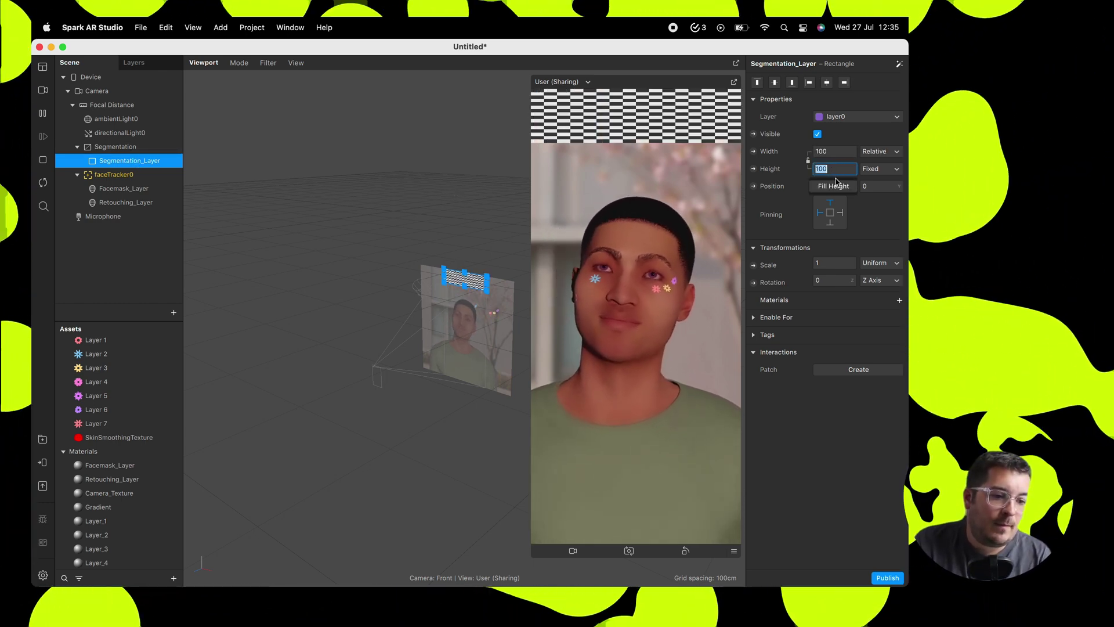
pyautogui.click(835, 187)
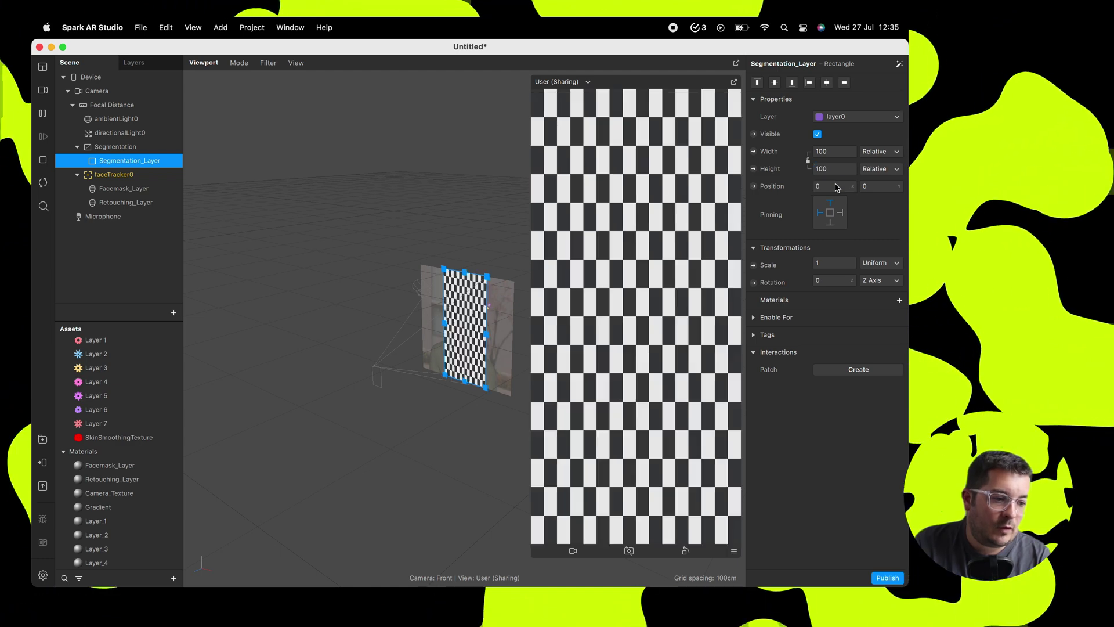
# - Assign the Camera_Texture material to the Segmentation_Layer rectangle
pyautogui.click(900, 300)
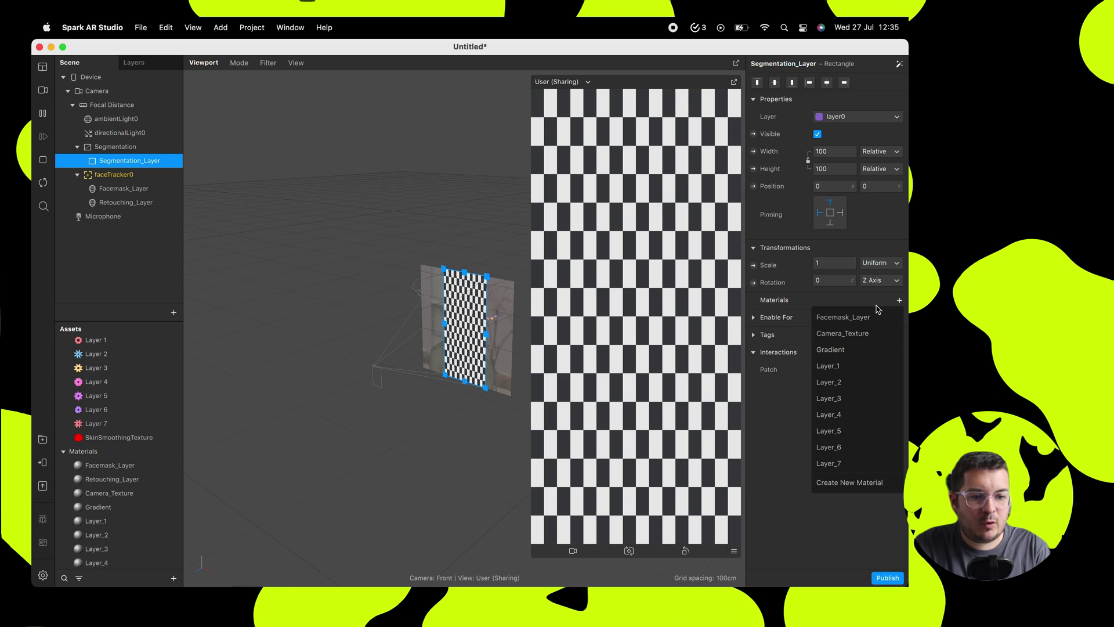
pyautogui.click(849, 335)
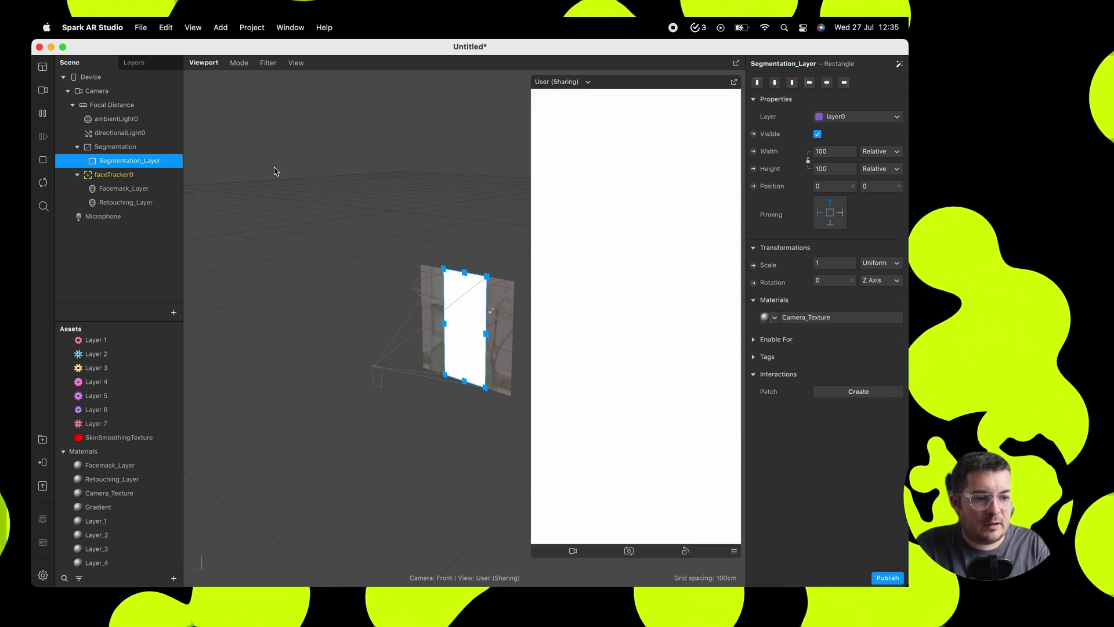
# - Add a texture extraction and a Person segmentation to the Camera
pyautogui.click(99, 91)
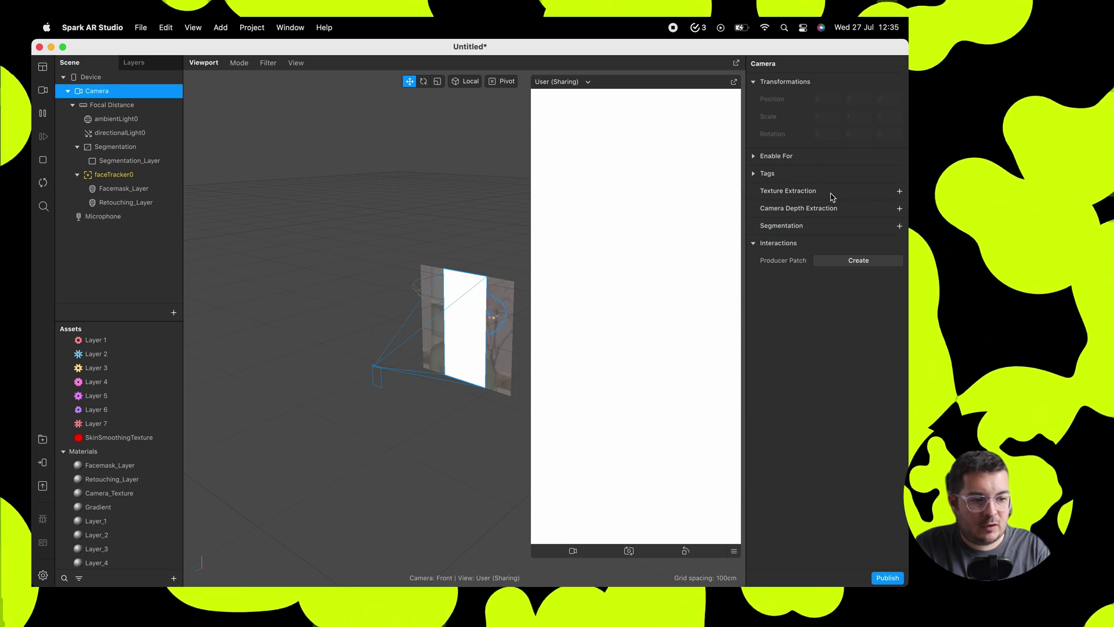
pyautogui.click(899, 192)
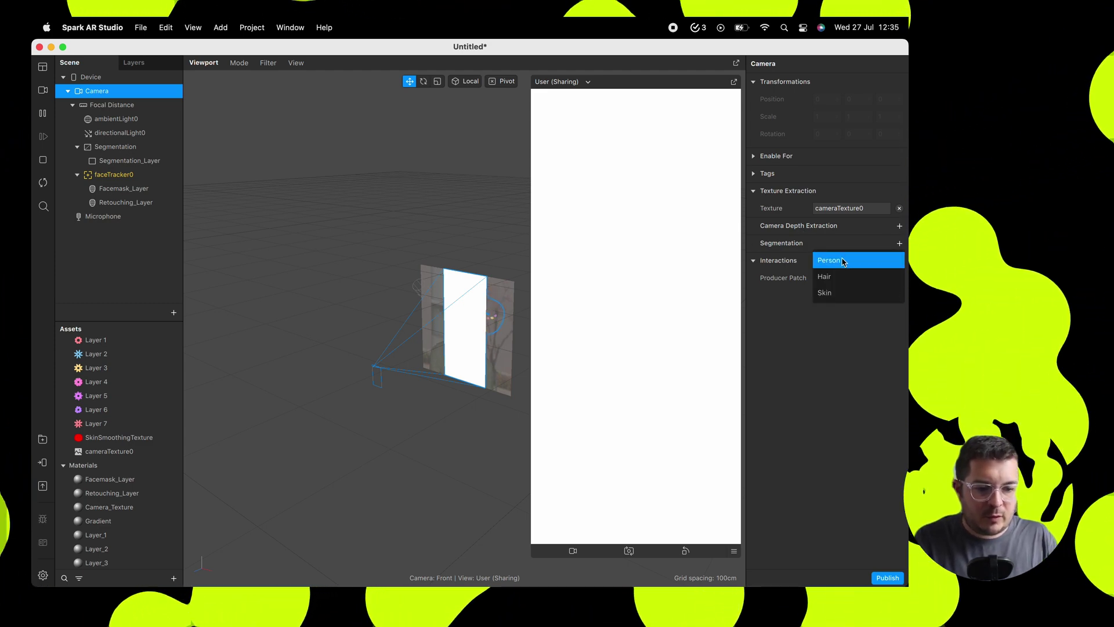
pyautogui.click(843, 261)
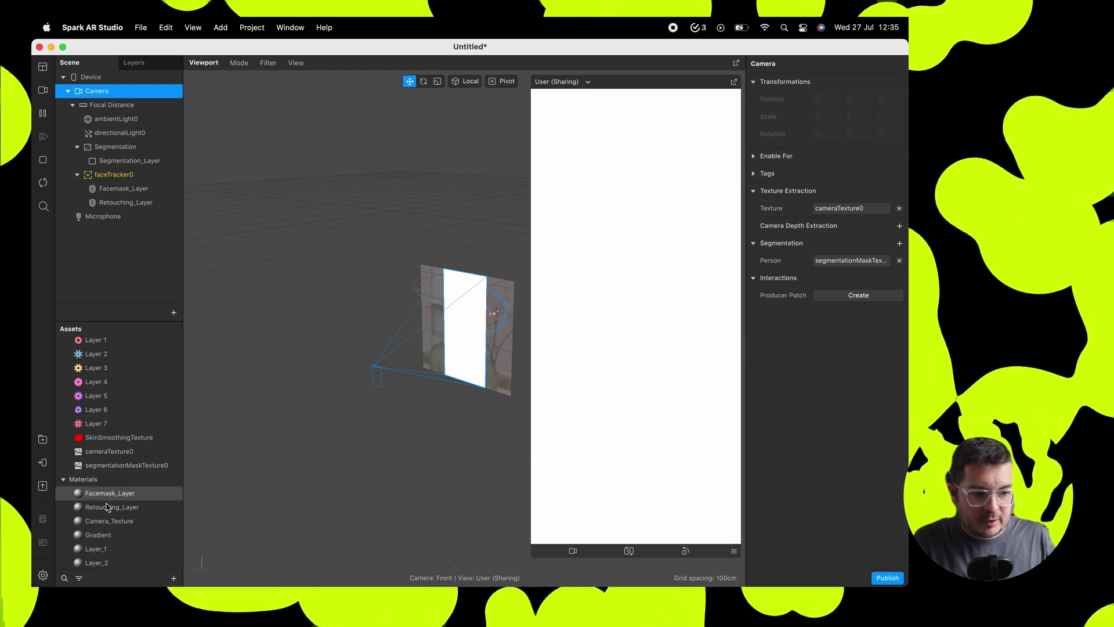
# - Set the Camera_Texture material's diffuse texture to cameraTexture0 and enable its alpha with segmentationMaskTexture0
pyautogui.click(104, 523)
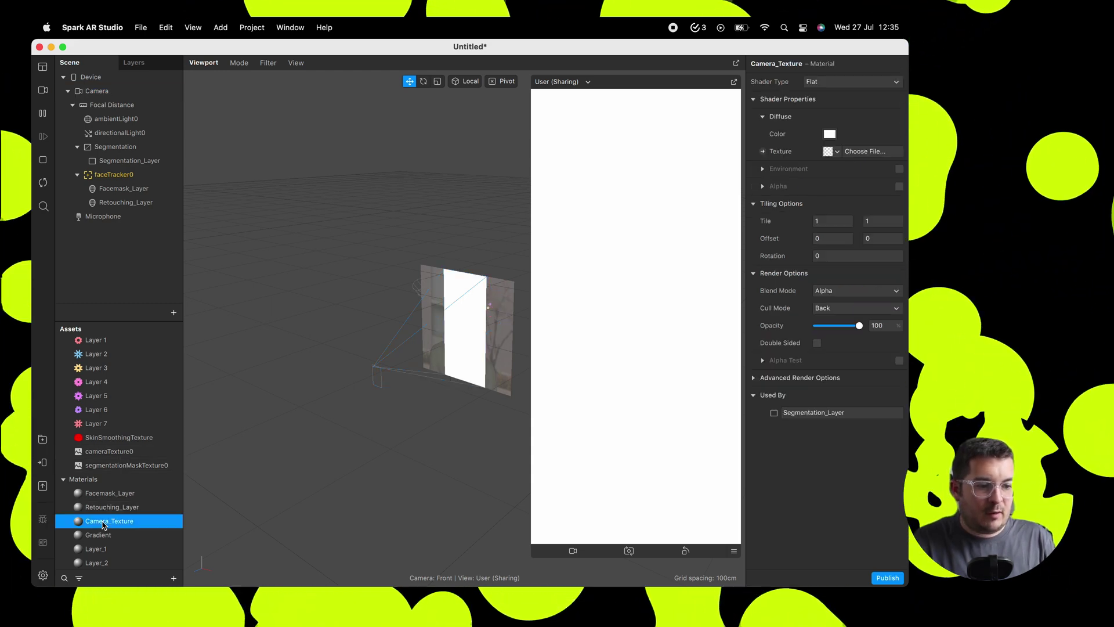
pyautogui.click(836, 152)
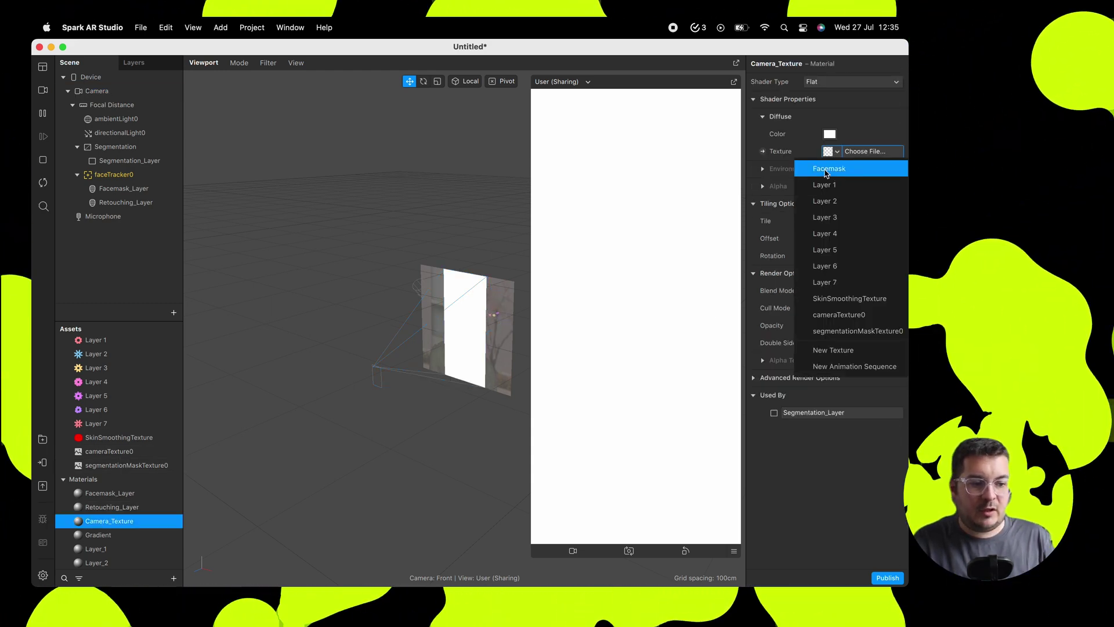
pyautogui.click(845, 316)
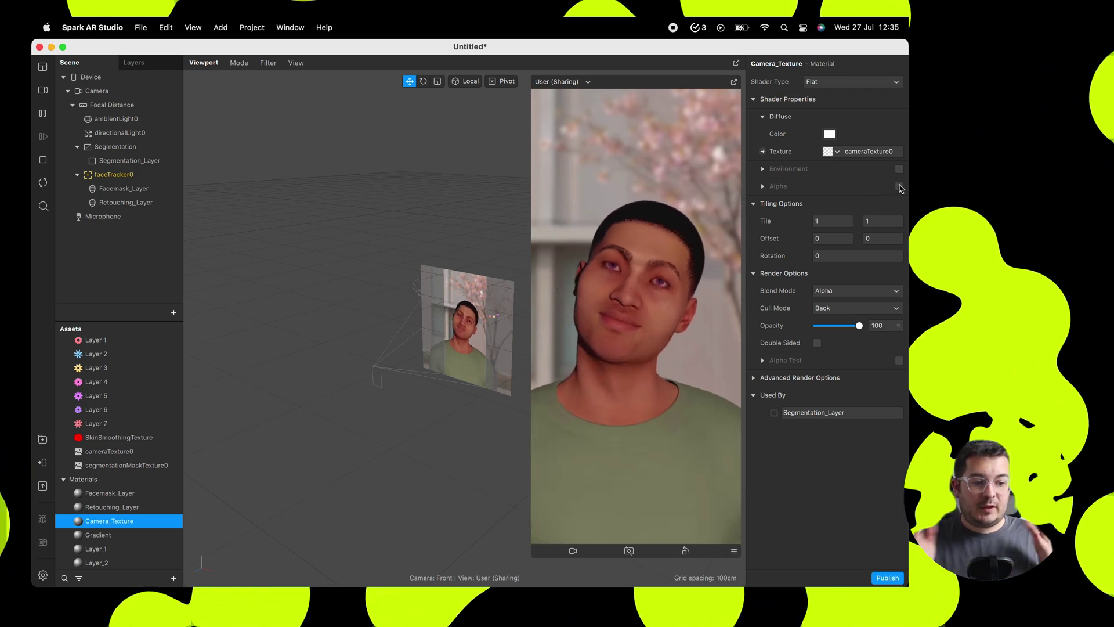
pyautogui.click(899, 186)
pyautogui.click(838, 221)
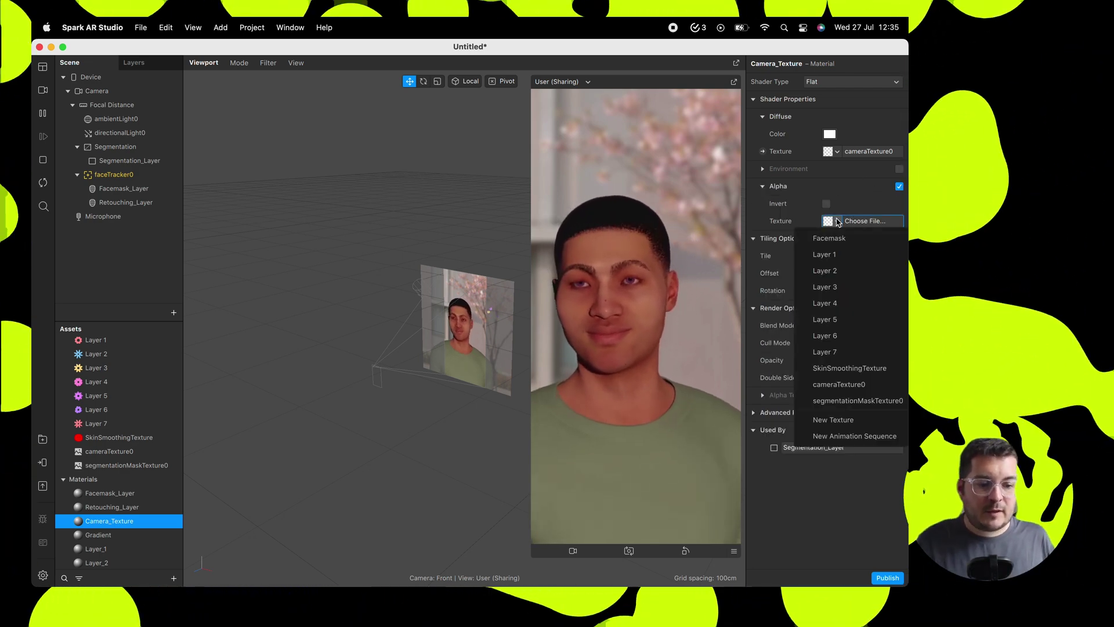
pyautogui.click(839, 402)
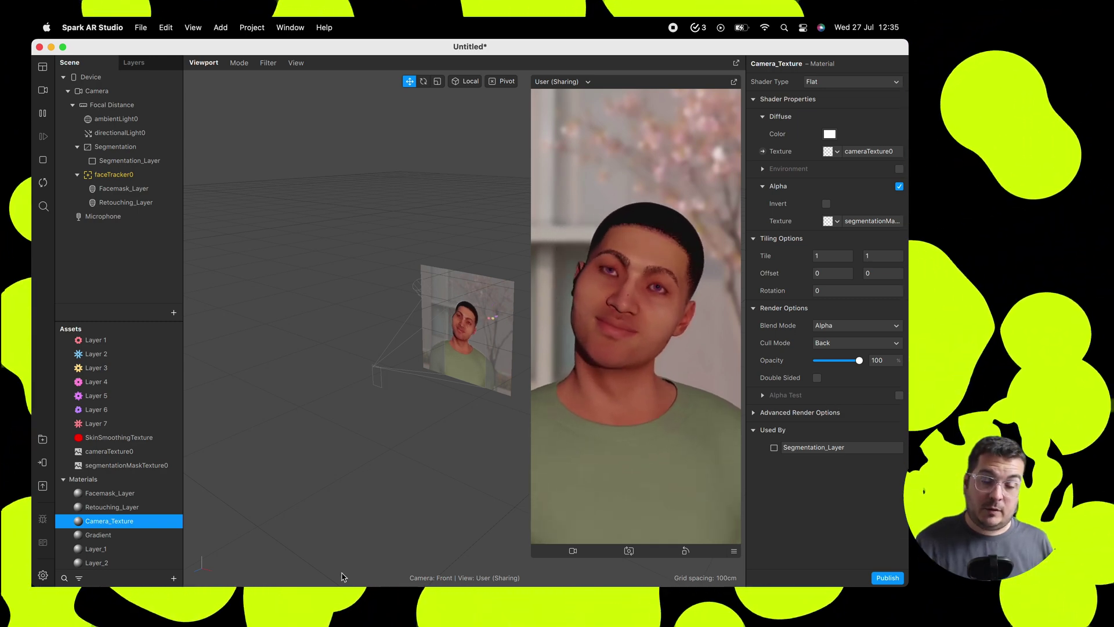
# - Turn off Use Depth Test in the Facemask_Layer material's advanced render options
pyautogui.click(116, 493)
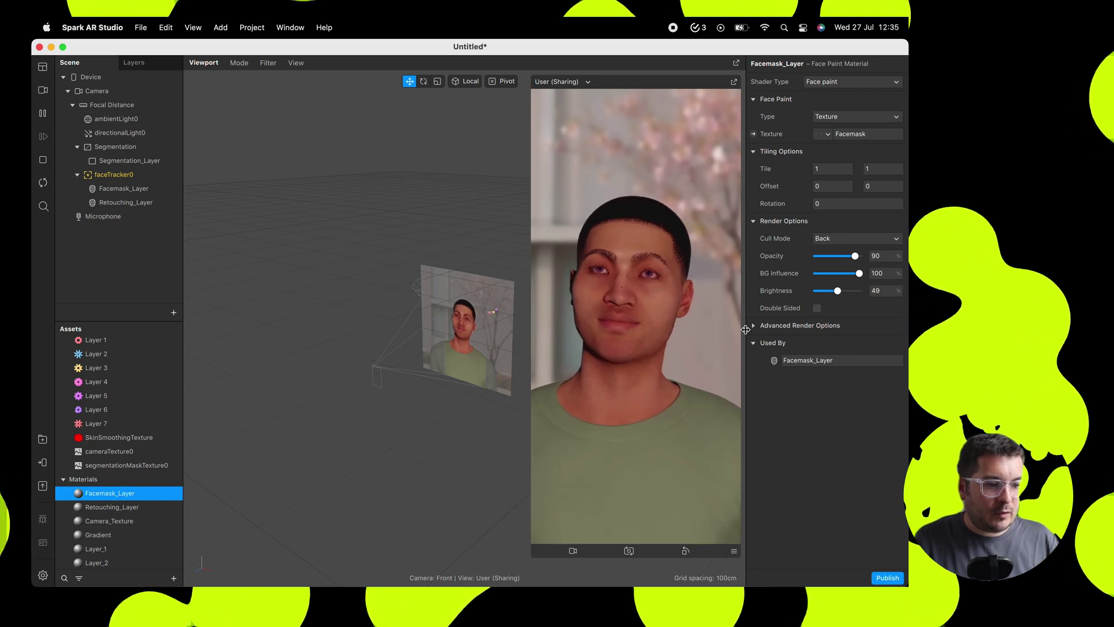
pyautogui.click(754, 326)
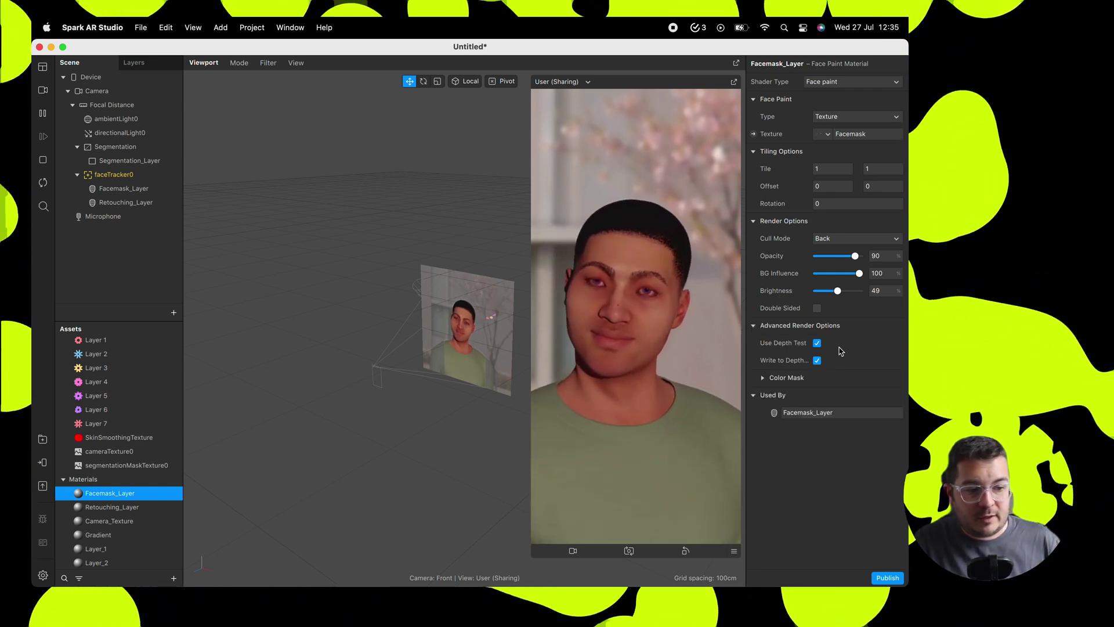
pyautogui.click(817, 343)
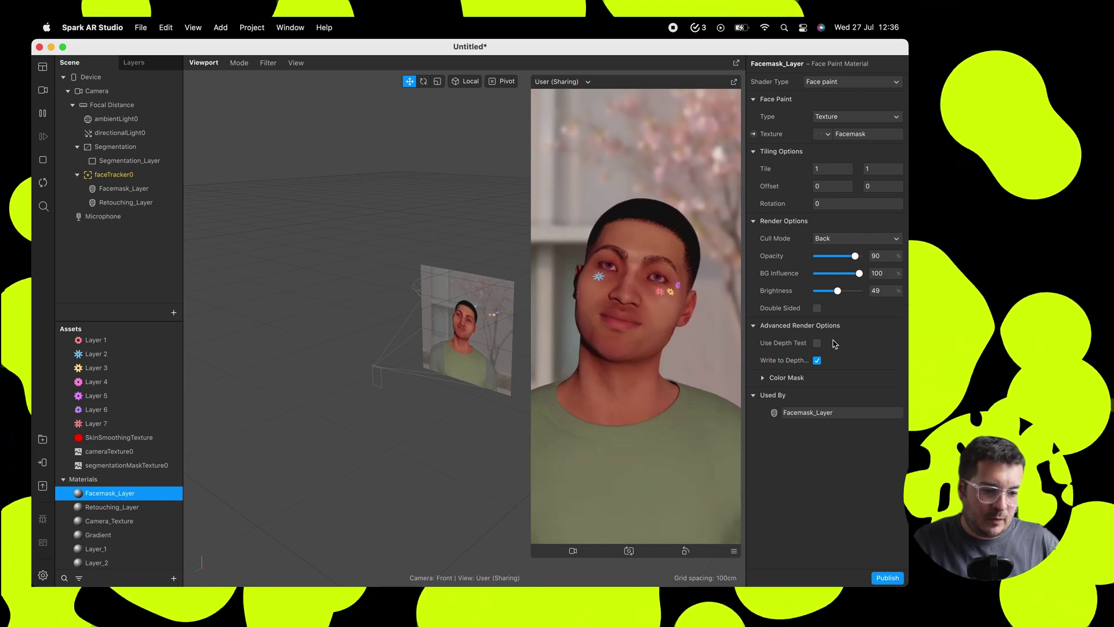
# - Add a null object to the scene, place it above Segmentation under Focal Distance, and rename it Emitters
pyautogui.click(173, 312)
pyautogui.click(140, 244)
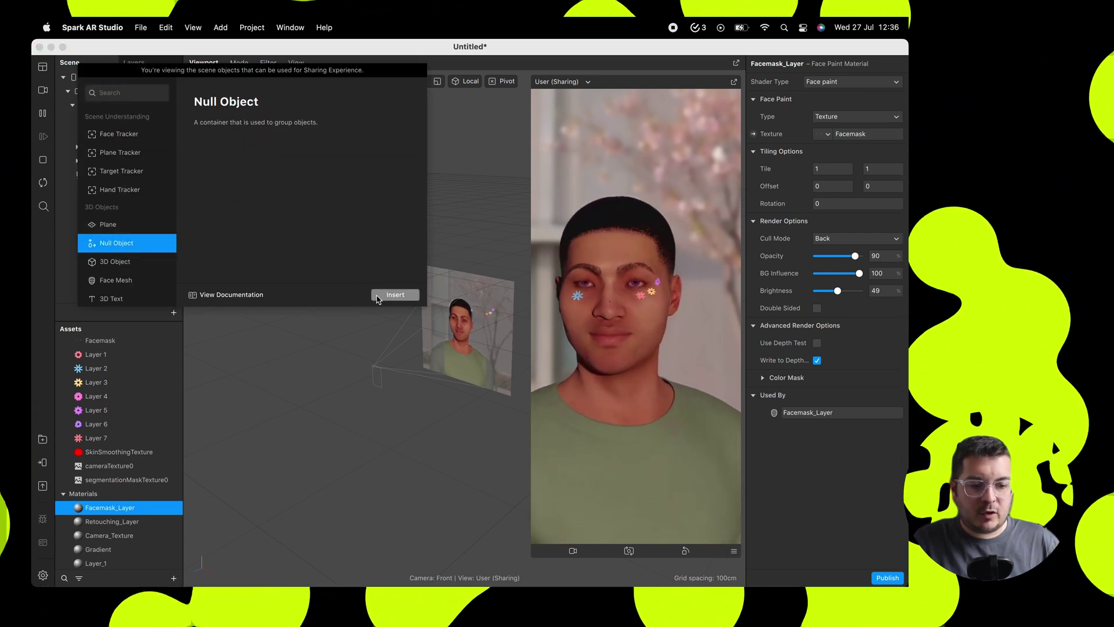
pyautogui.click(396, 294)
pyautogui.moveTo(111, 174); pyautogui.dragTo(108, 143)
pyautogui.doubleClick(108, 147)
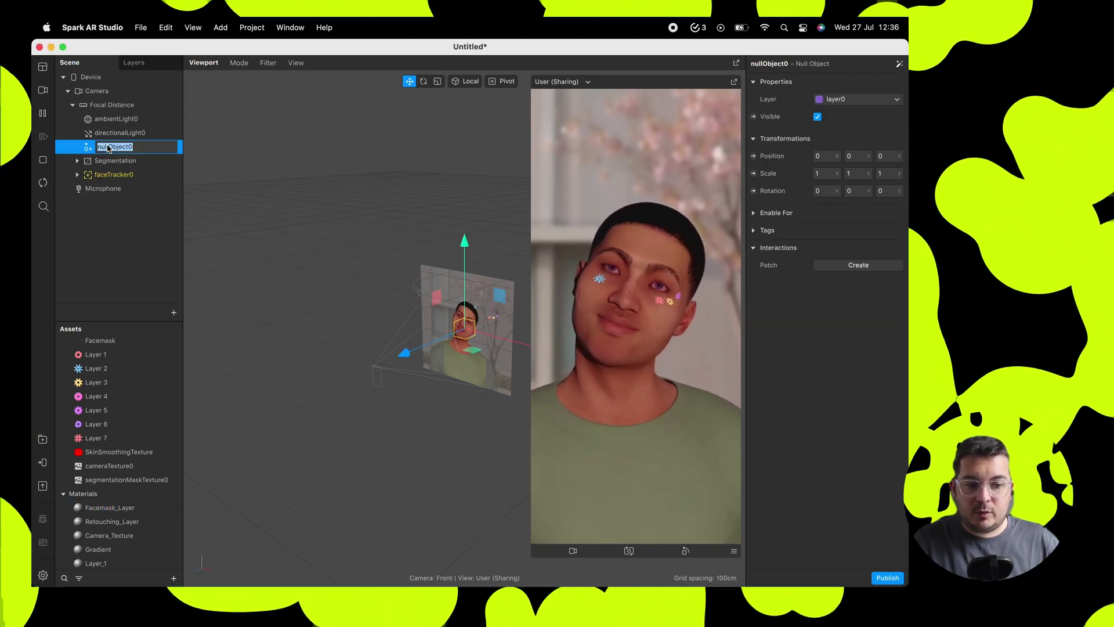
pyautogui.write('Emotters')
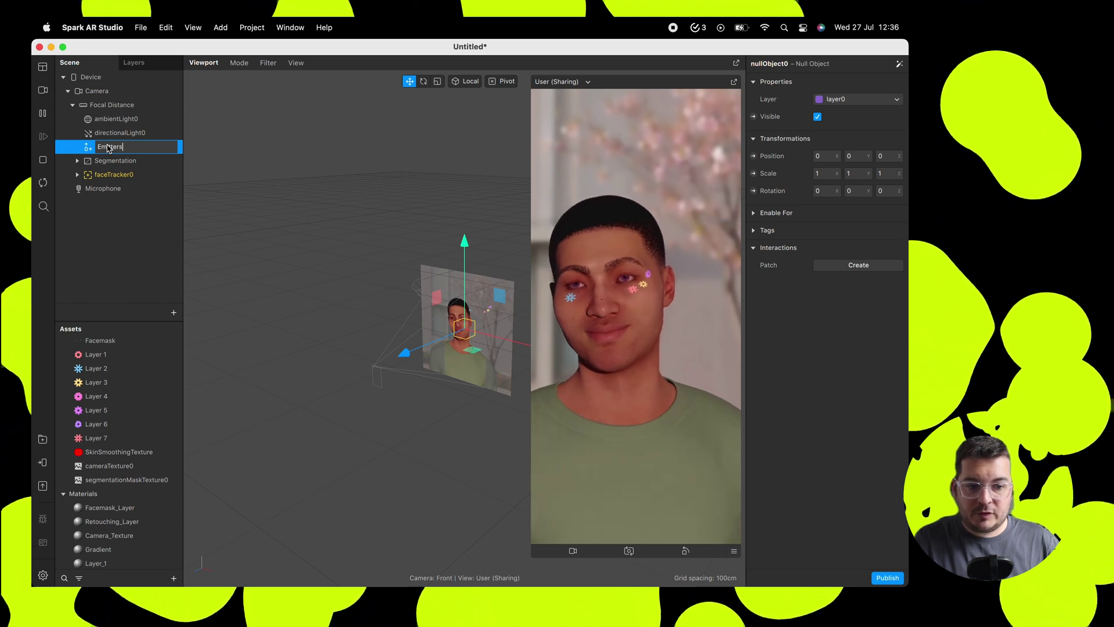
pyautogui.press('Return')
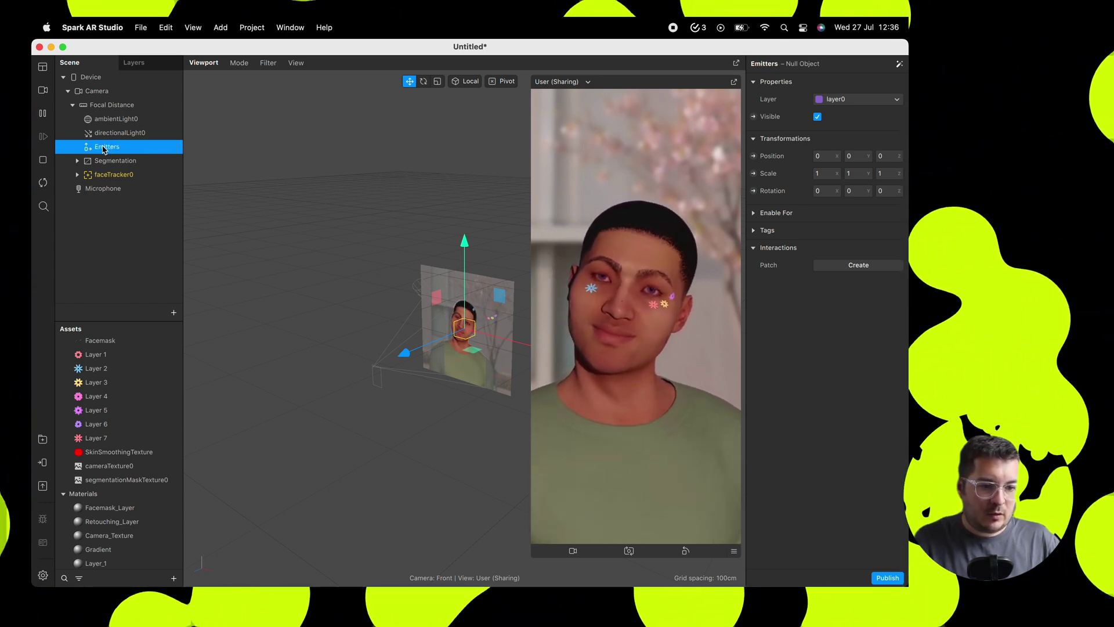
# - Add a particle system inside the Emitters null object and rename it Layer_1
pyautogui.rightClick(103, 149)
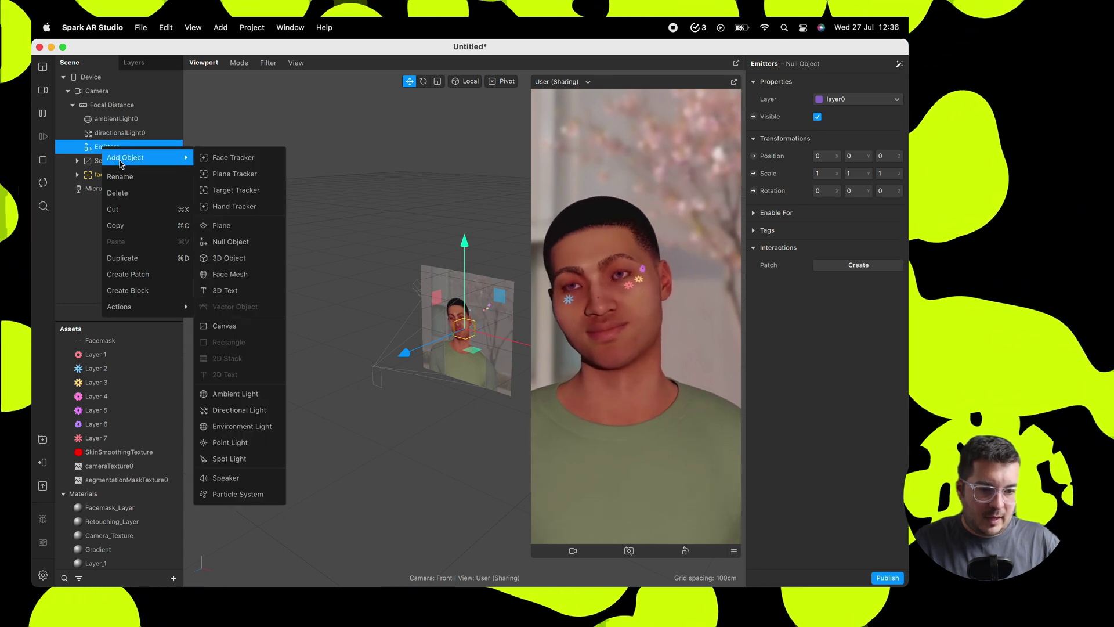
pyautogui.moveTo(145, 157)
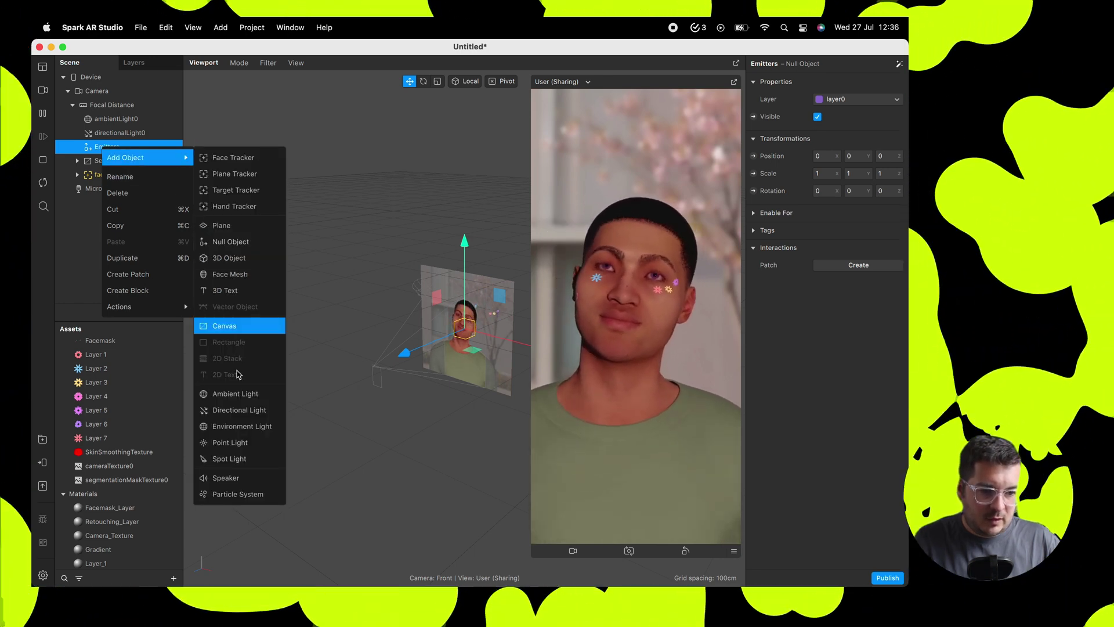
pyautogui.click(244, 496)
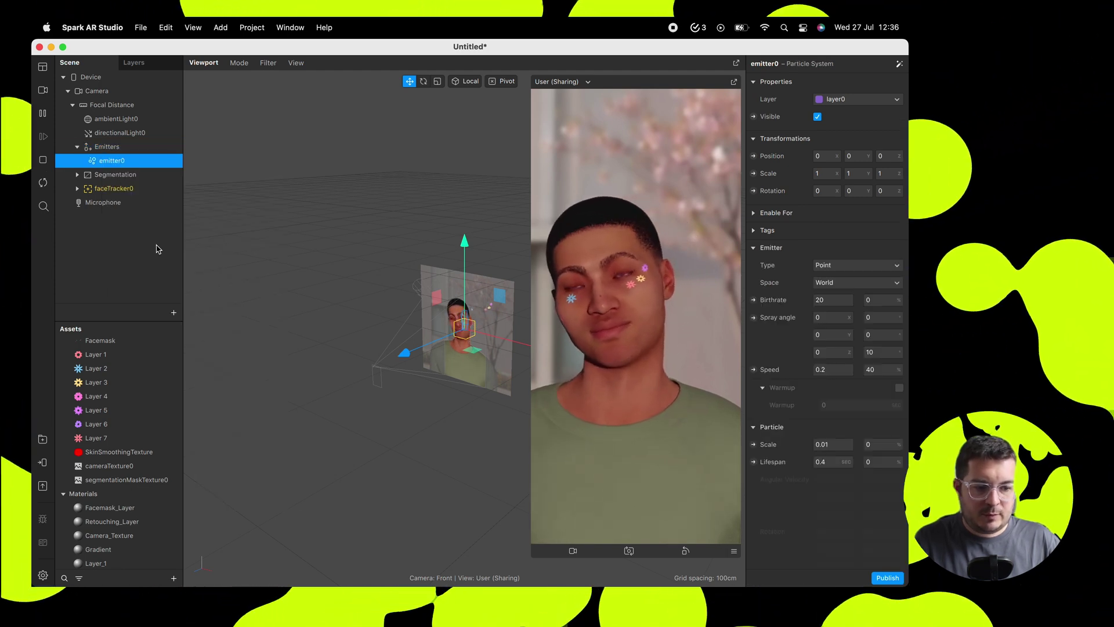
pyautogui.write('Lay')
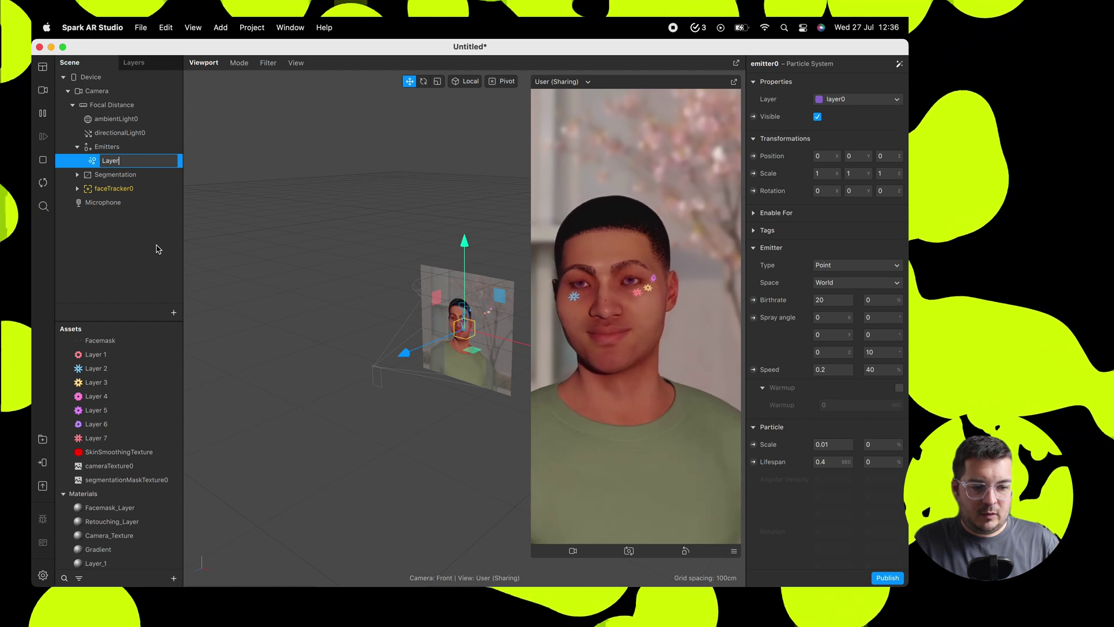
pyautogui.write('er_1')
pyautogui.press('Return')
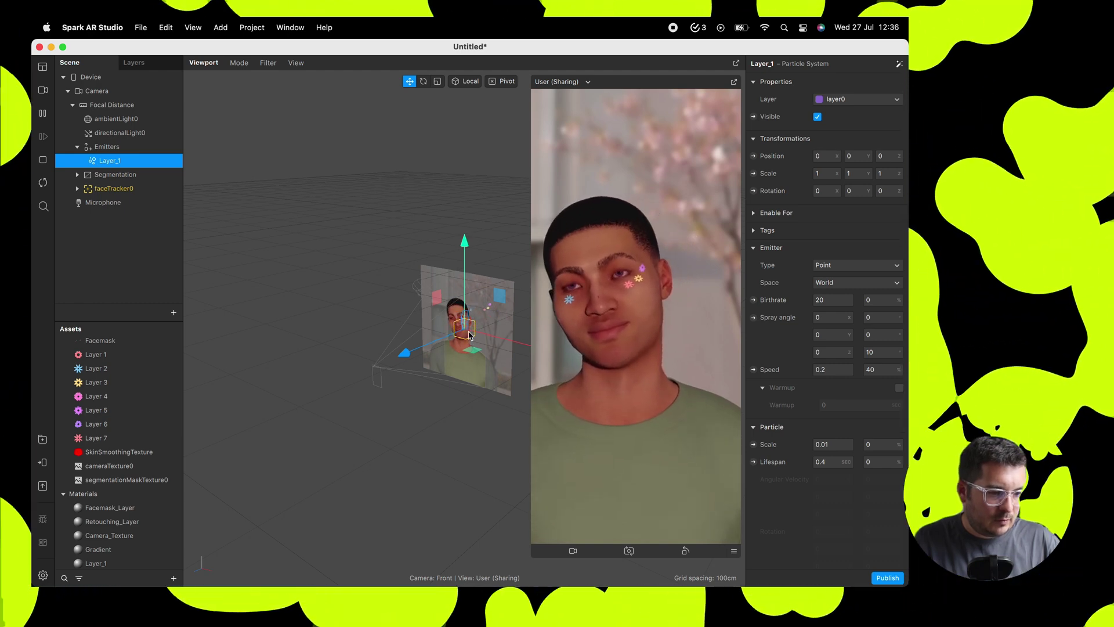
# - Change the Layer_1 particle system's emitter type to Line and set its X scale to 2.5
pyautogui.scroll(5, 470, 313)
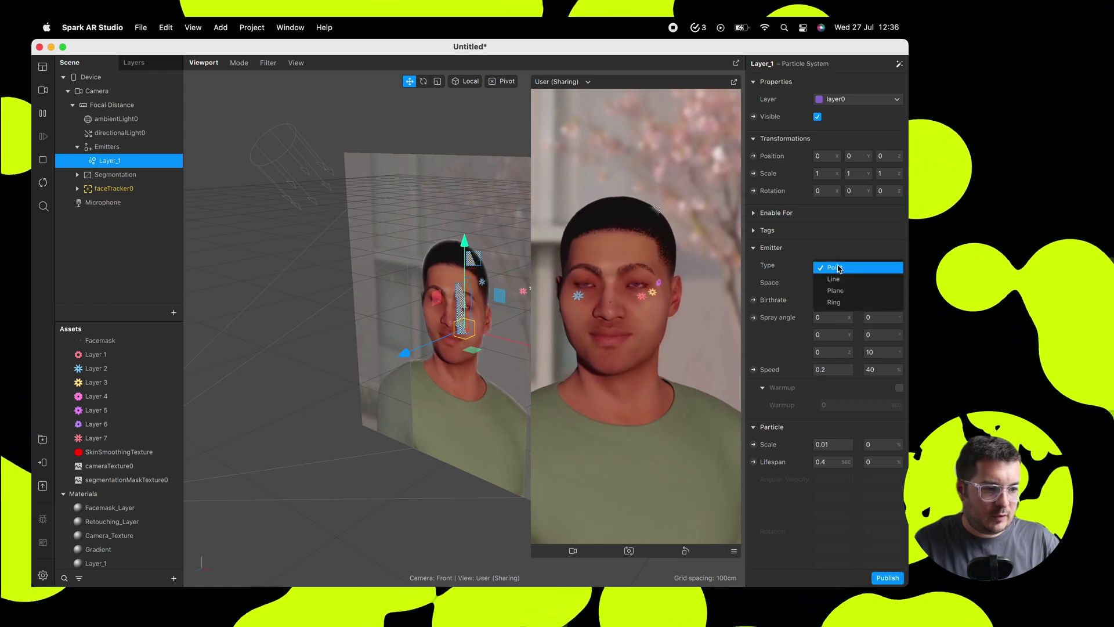
pyautogui.click(834, 279)
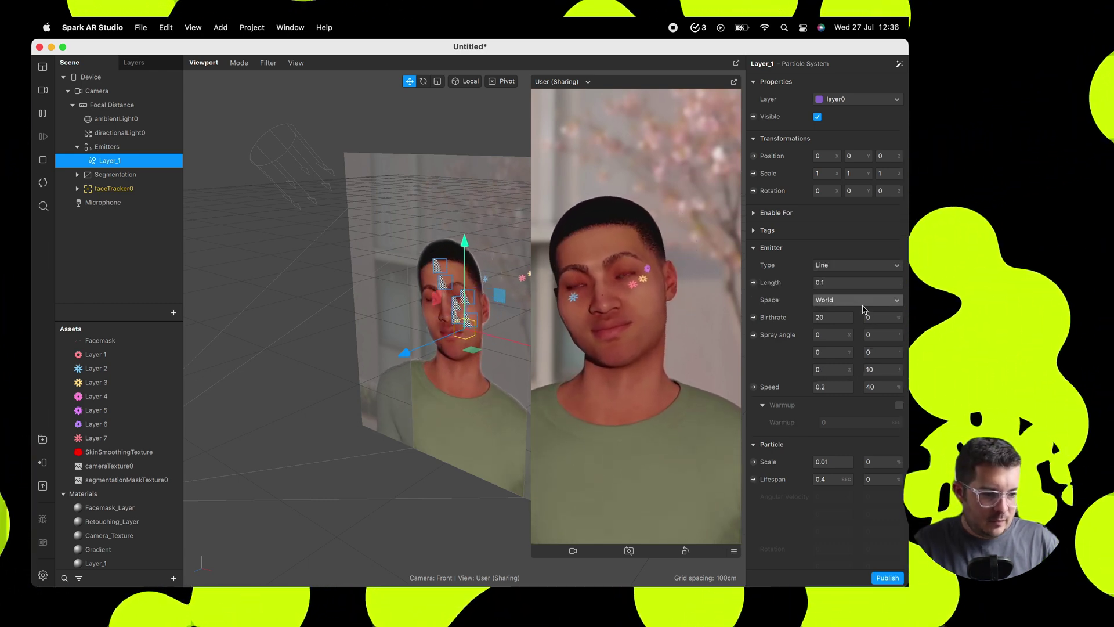
pyautogui.click(823, 173)
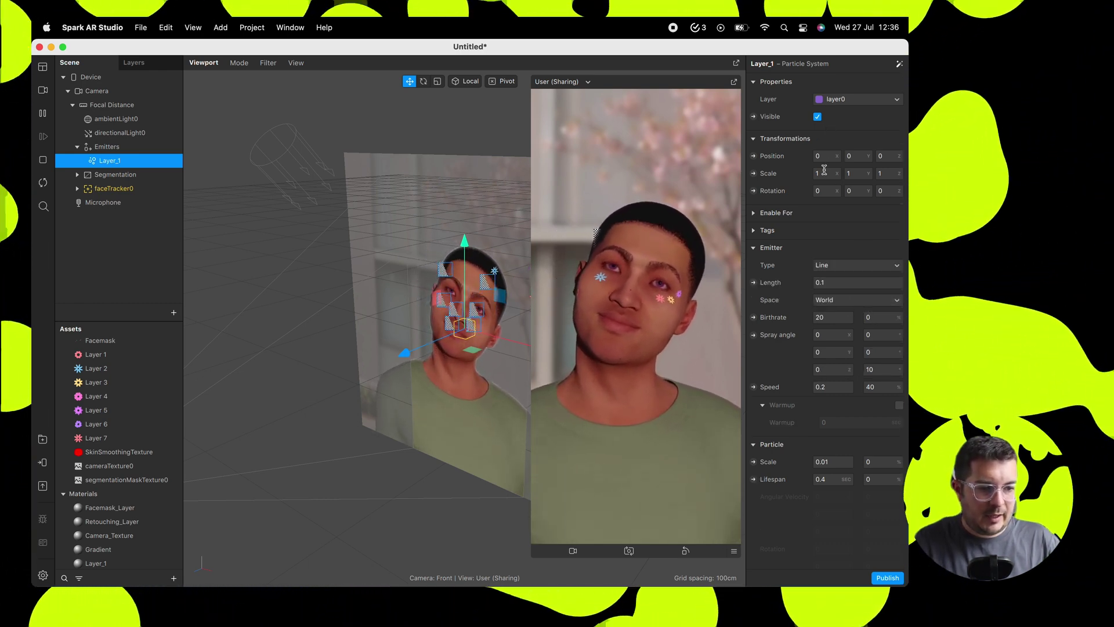
pyautogui.write('2.5')
pyautogui.press('Return')
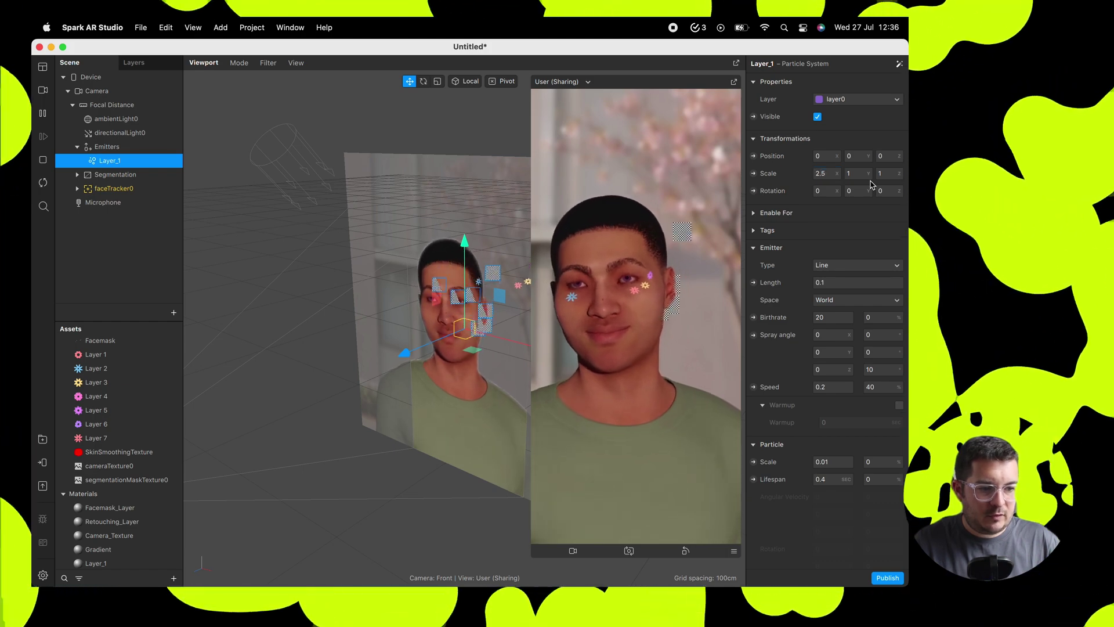
# - Set the Layer_1 particle system's Y position to 0.27 and its Z rotation to -180
pyautogui.moveTo(325, 174); pyautogui.dragTo(406, 217)
pyautogui.scroll(-3, 407, 217)
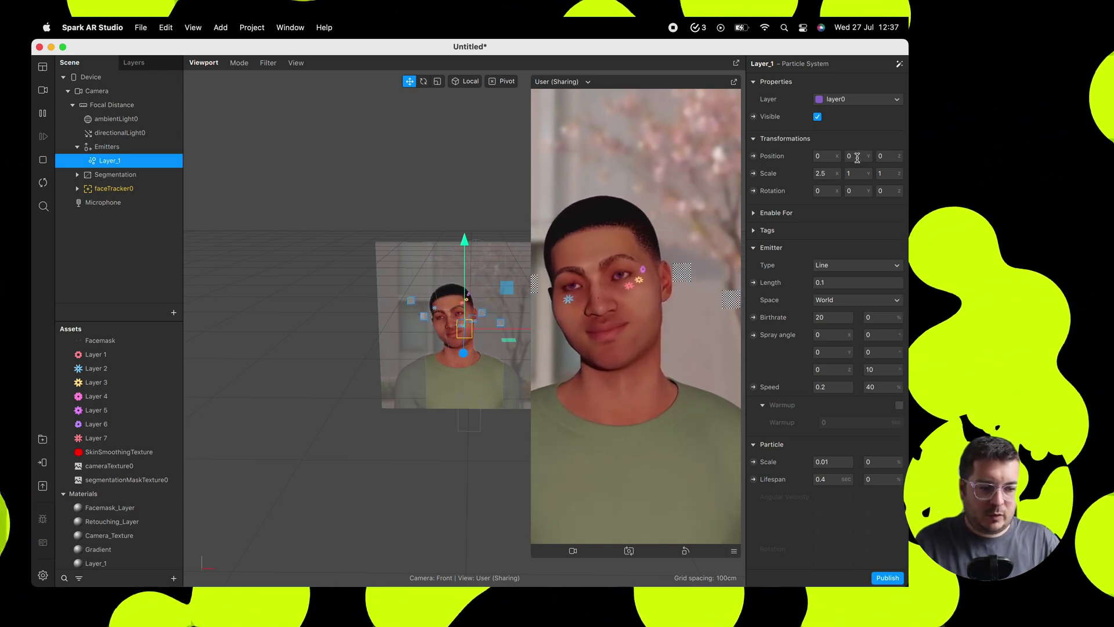
pyautogui.write('0.2')
pyautogui.press('Return')
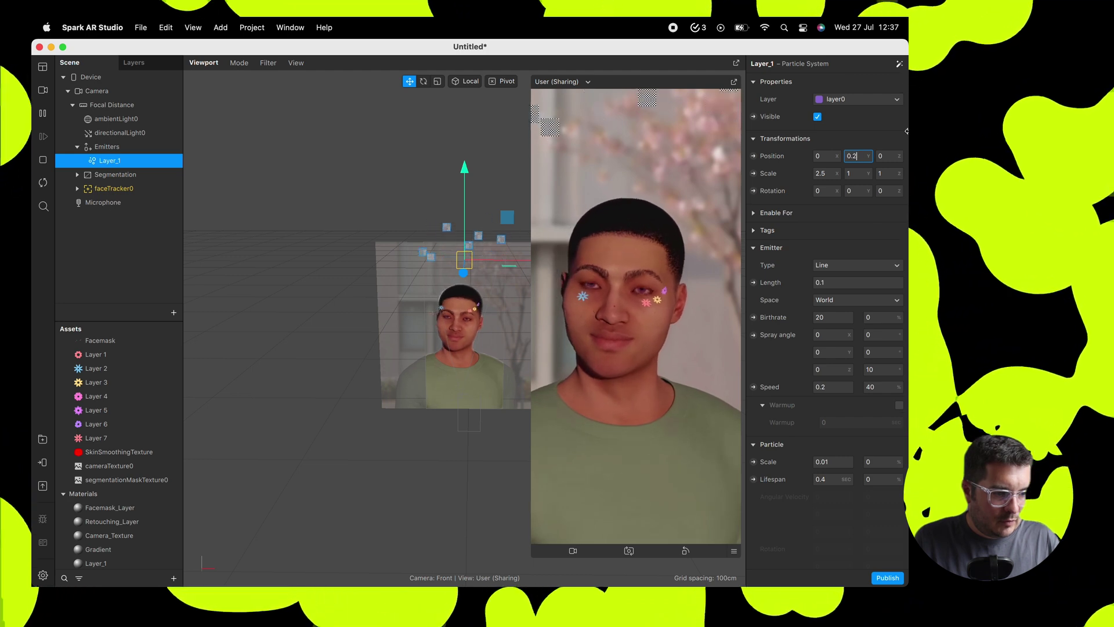
pyautogui.moveTo(907, 131); pyautogui.dragTo(906, 133)
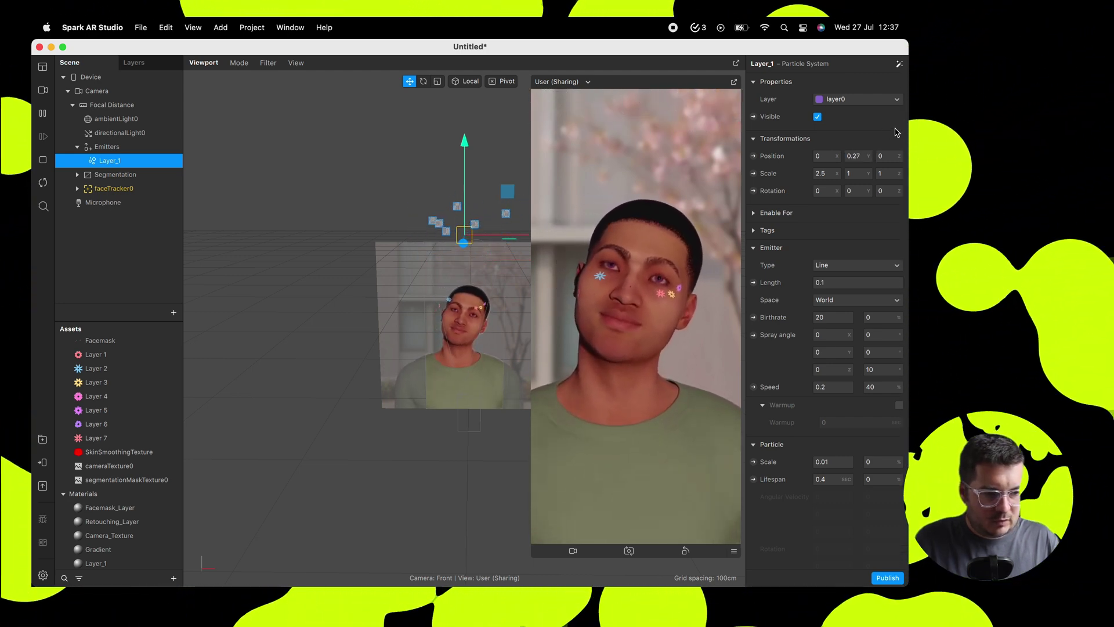
pyautogui.click(887, 191)
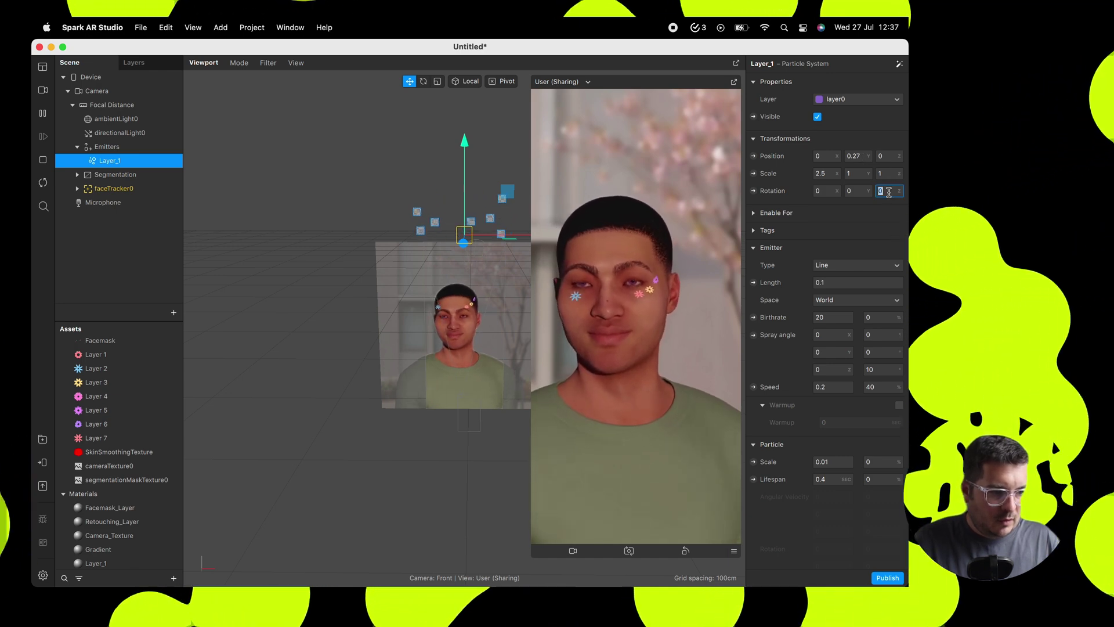
pyautogui.write('-180')
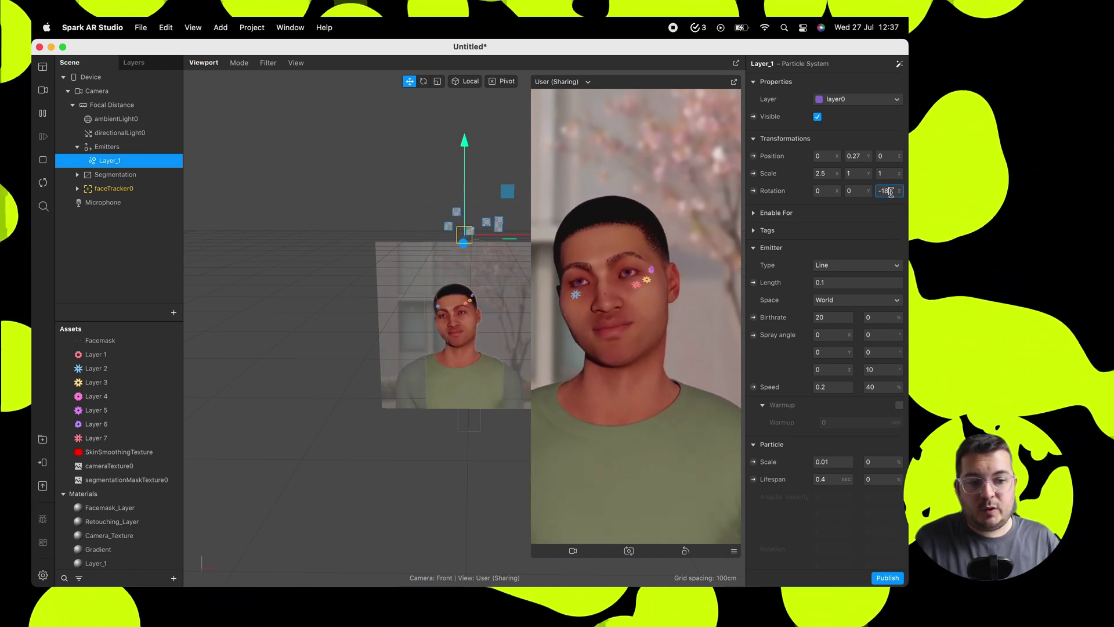
pyautogui.press('Return')
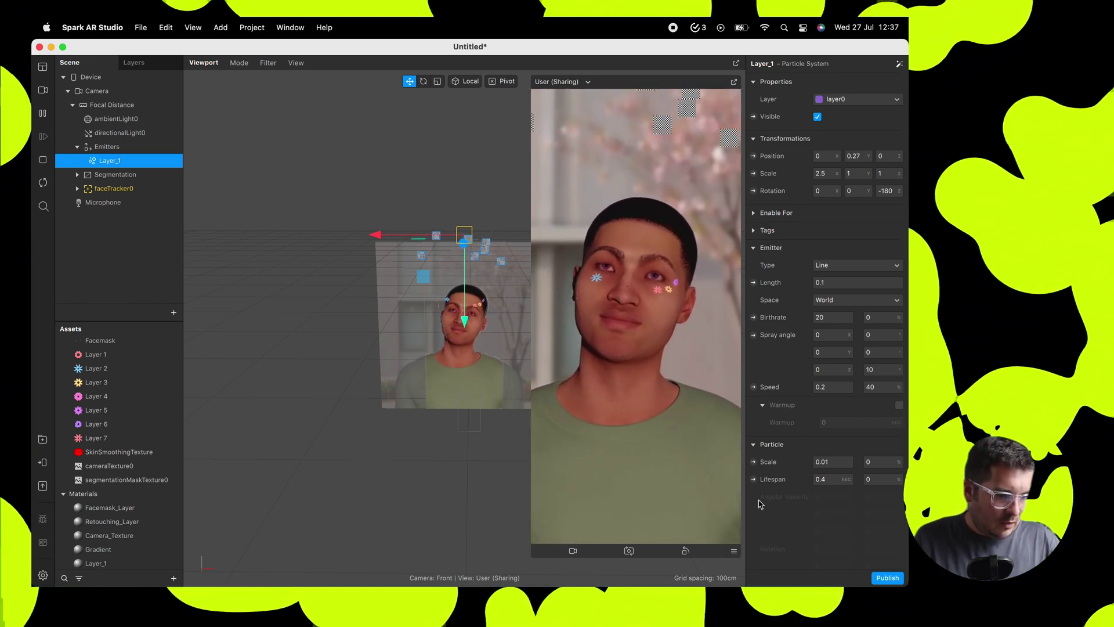
# - Assign the Layer_1 material to the Layer_1 particle system
pyautogui.scroll(-3, 761, 504)
pyautogui.scroll(-5, 789, 459)
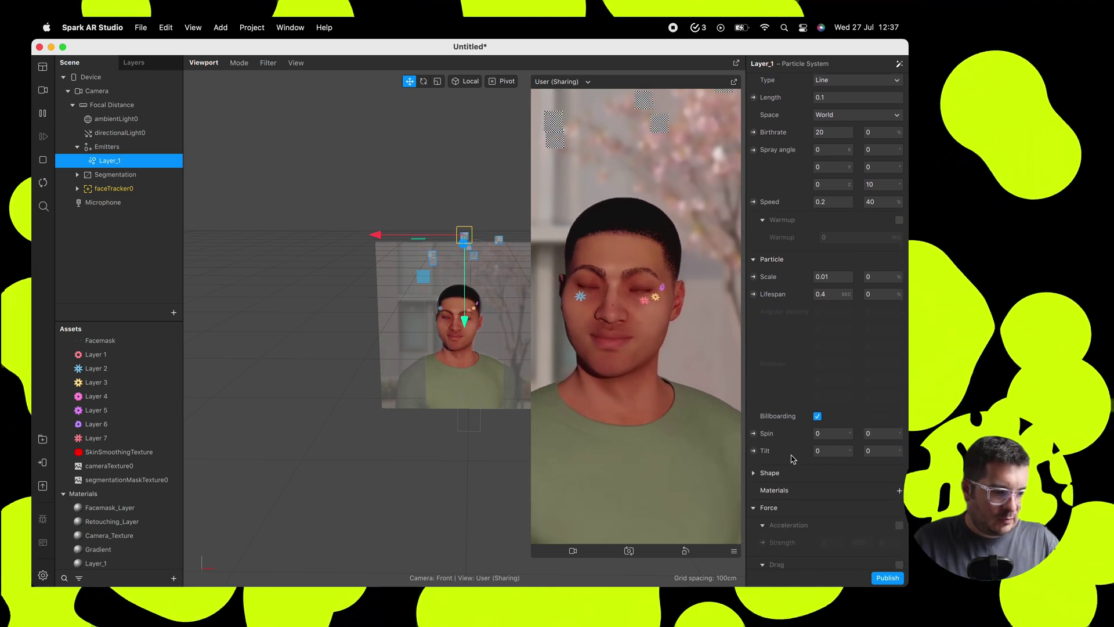
pyautogui.scroll(-4, 798, 398)
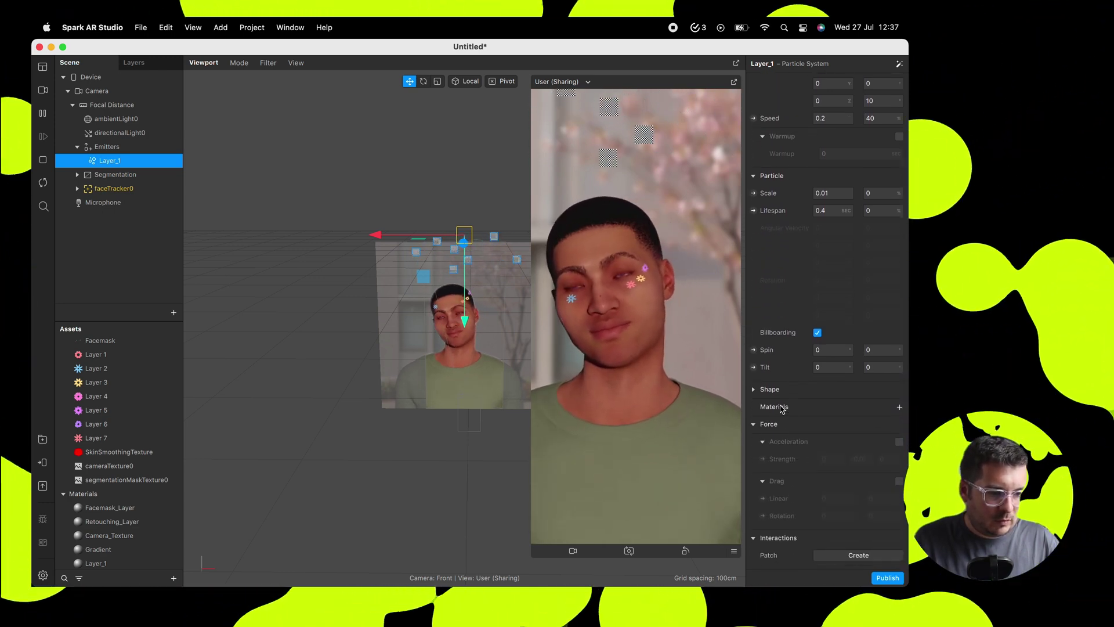
pyautogui.click(900, 410)
pyautogui.click(842, 458)
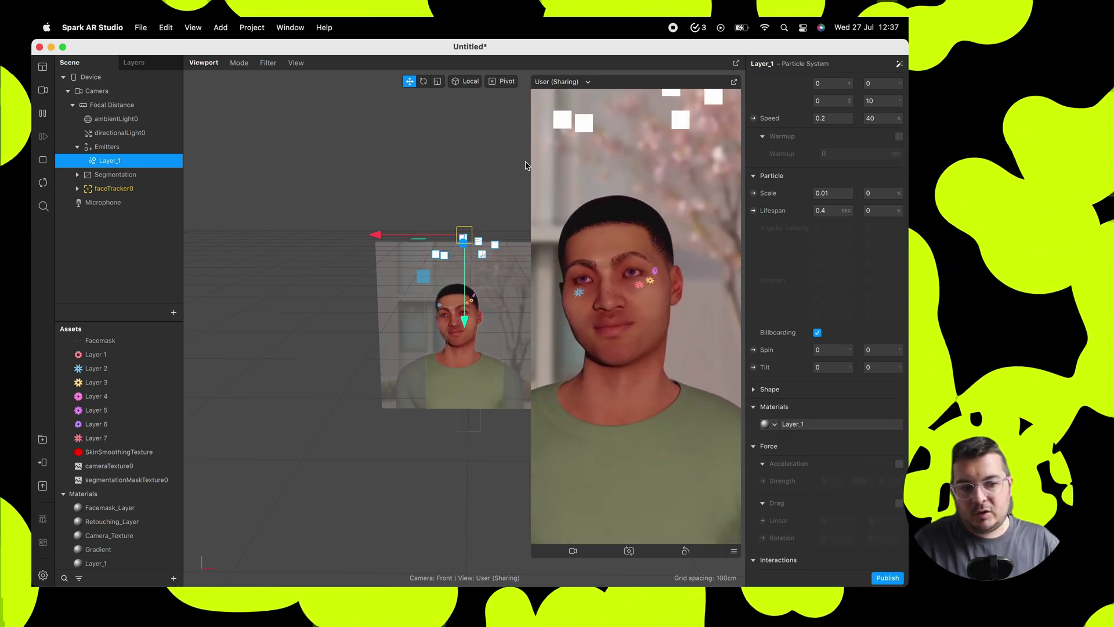
# - Set the Layer_1 material's diffuse texture to the Layer 1 flower image
pyautogui.scroll(-5, 116, 479)
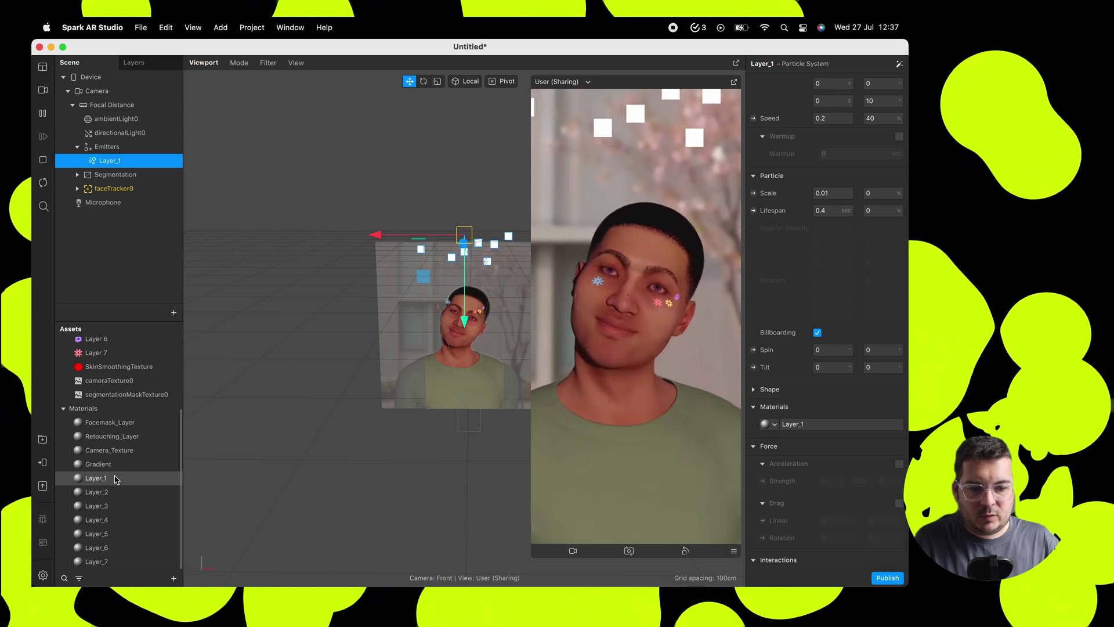
pyautogui.click(116, 479)
pyautogui.click(833, 152)
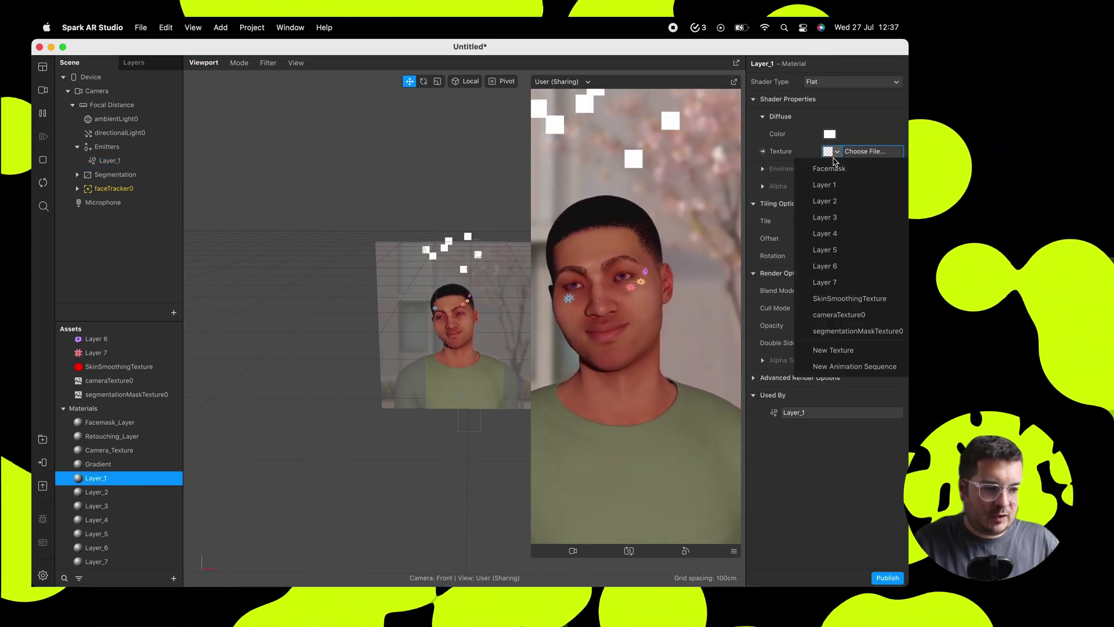
pyautogui.click(835, 185)
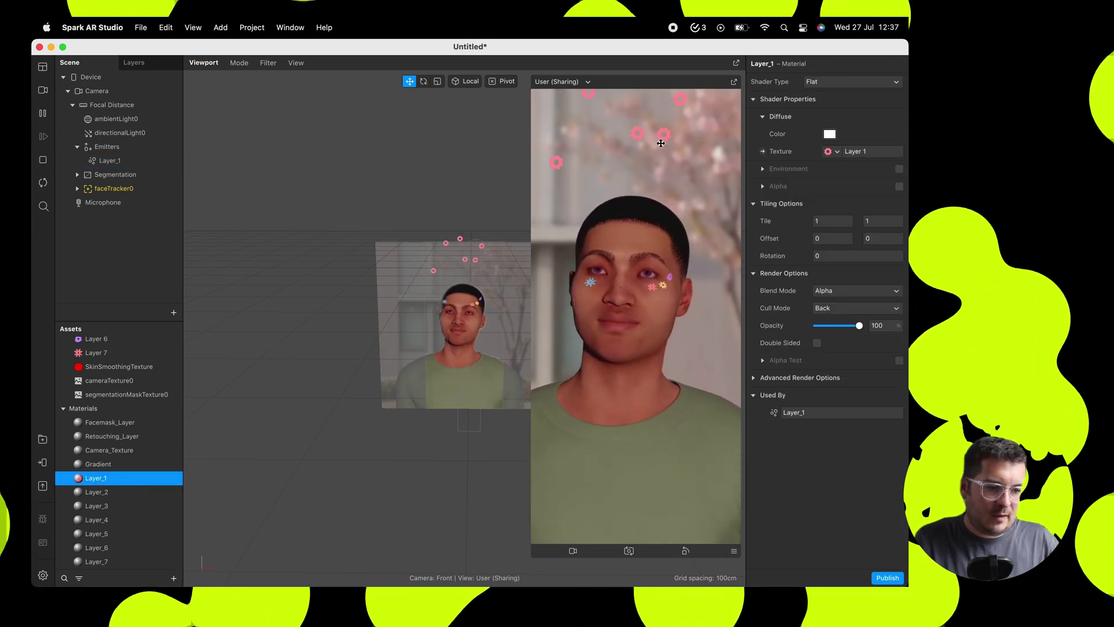
# - Set the diffuse textures of the Layer_2 and Layer_3 materials to Layer 2 and Layer 3 respectively
pyautogui.click(95, 493)
pyautogui.click(833, 151)
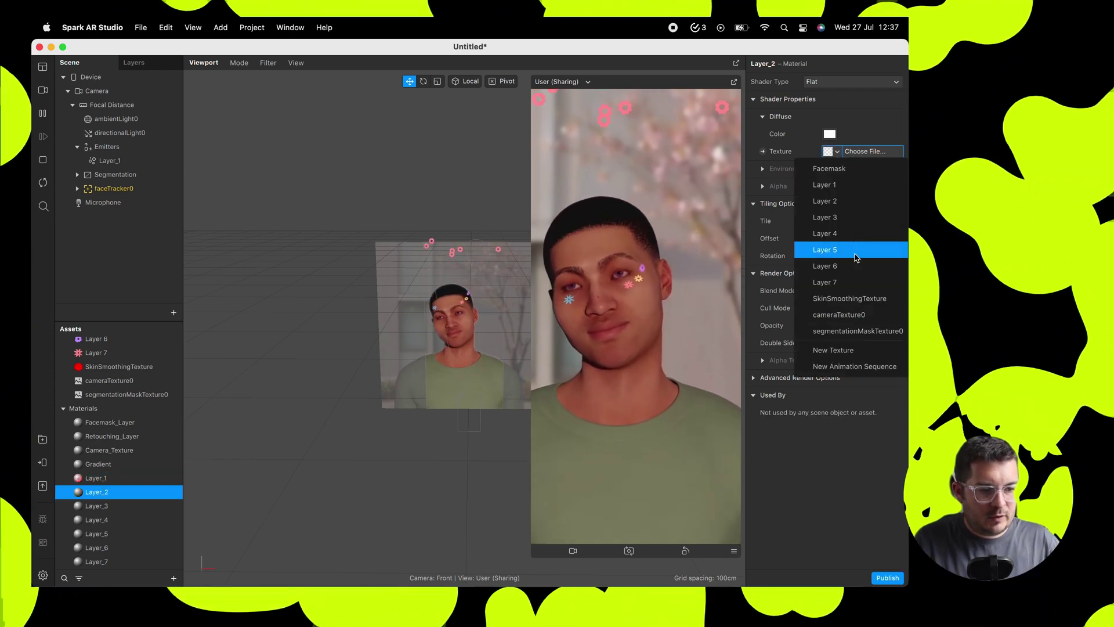
pyautogui.click(850, 202)
pyautogui.click(174, 505)
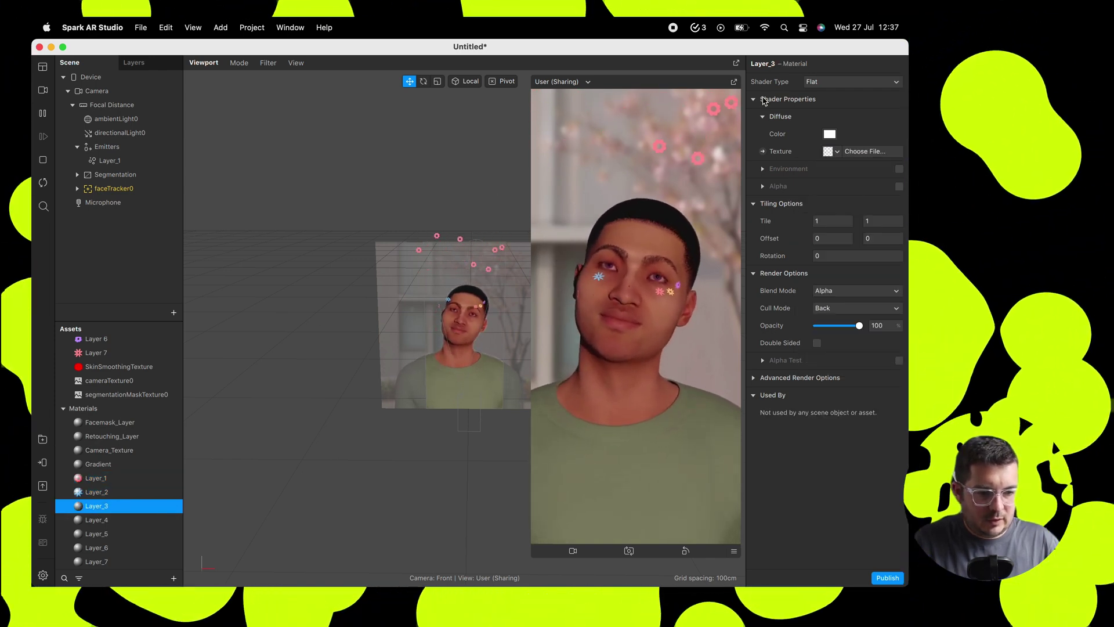
pyautogui.click(834, 151)
pyautogui.click(824, 218)
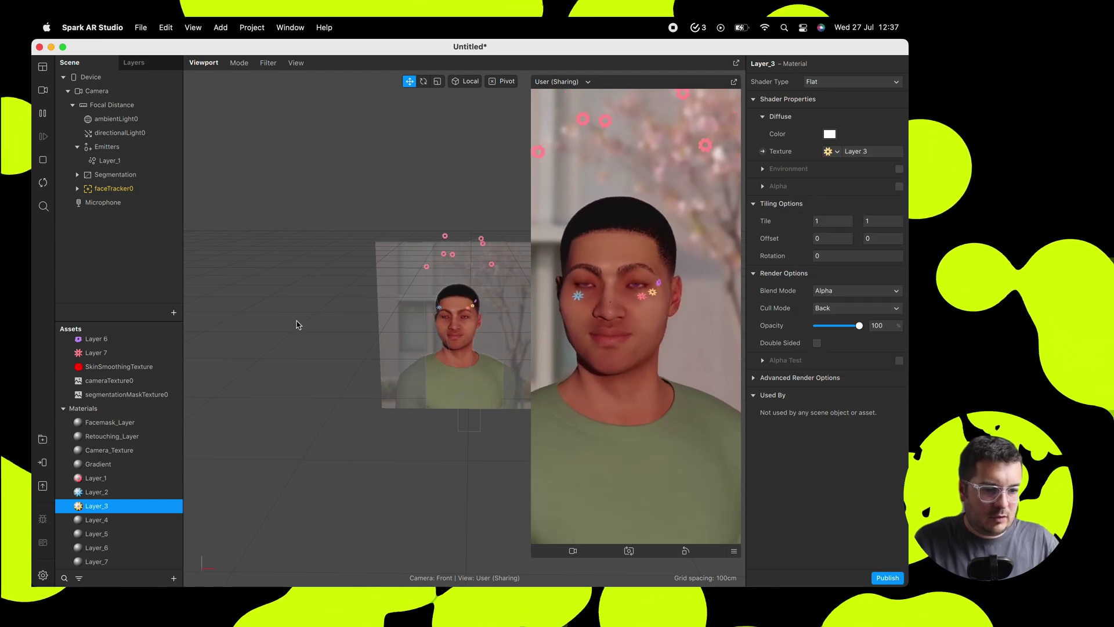
# - Apply the Layer 4 texture to the Layer_4 material and the Layer 5 texture to the Layer_5 material
pyautogui.click(834, 151)
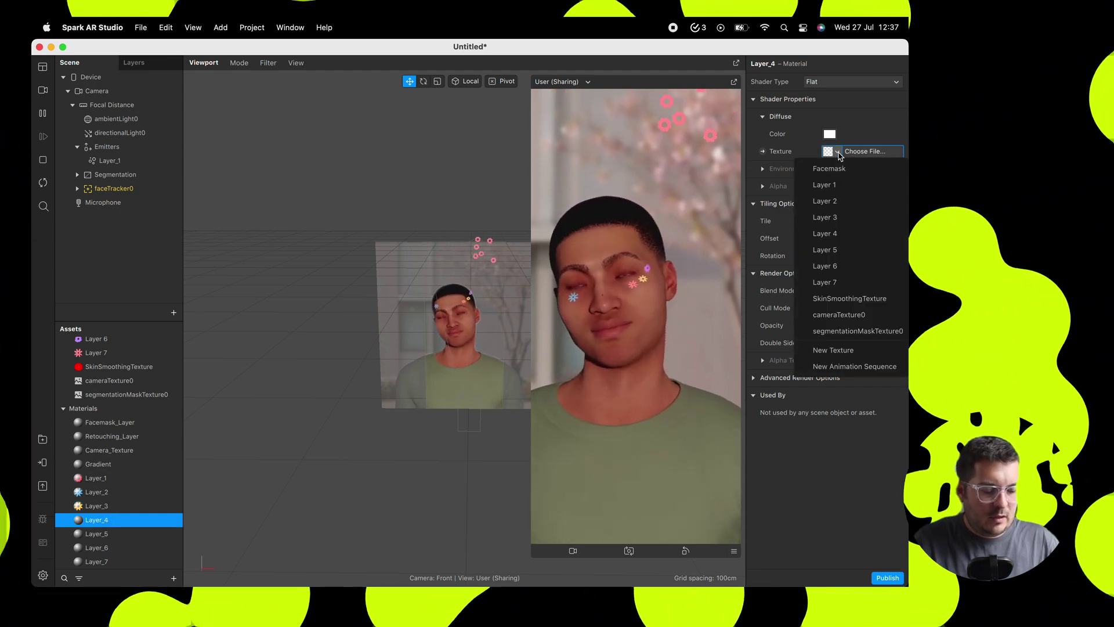
pyautogui.click(825, 233)
pyautogui.click(96, 534)
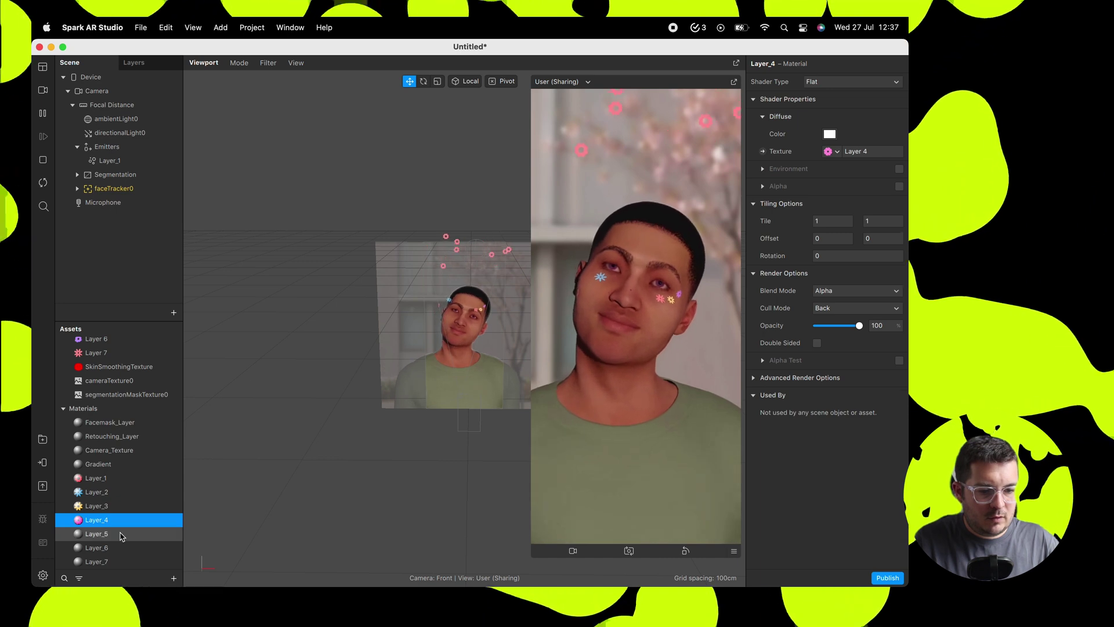
pyautogui.click(833, 152)
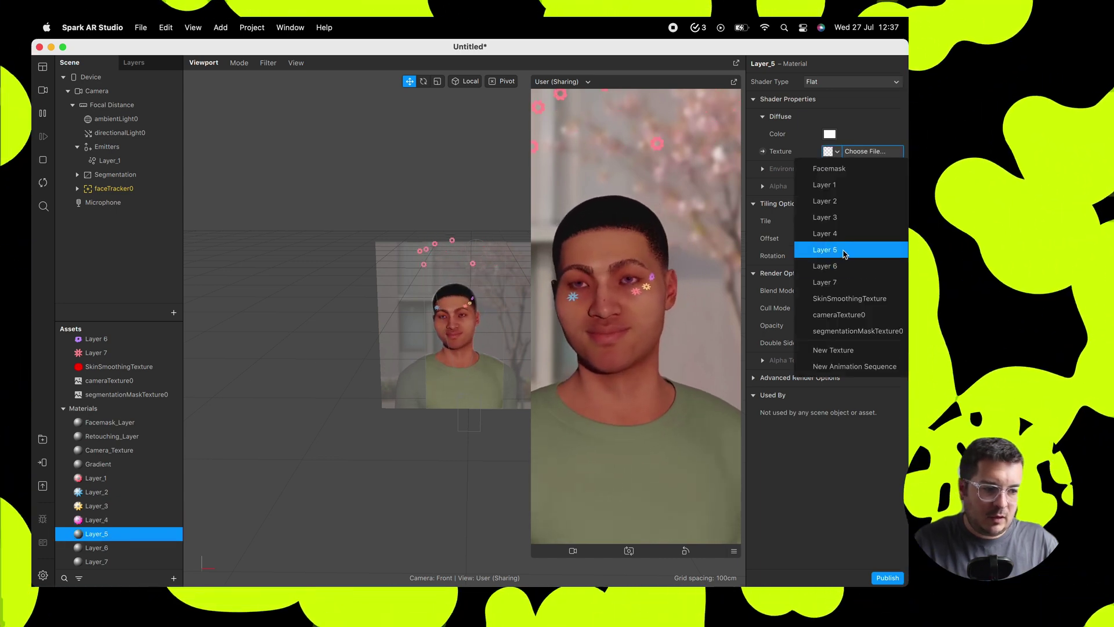
pyautogui.click(825, 249)
# - Apply the Layer 6 texture to the Layer_6 material and the Layer 7 texture to the Layer_7 material
pyautogui.click(96, 547)
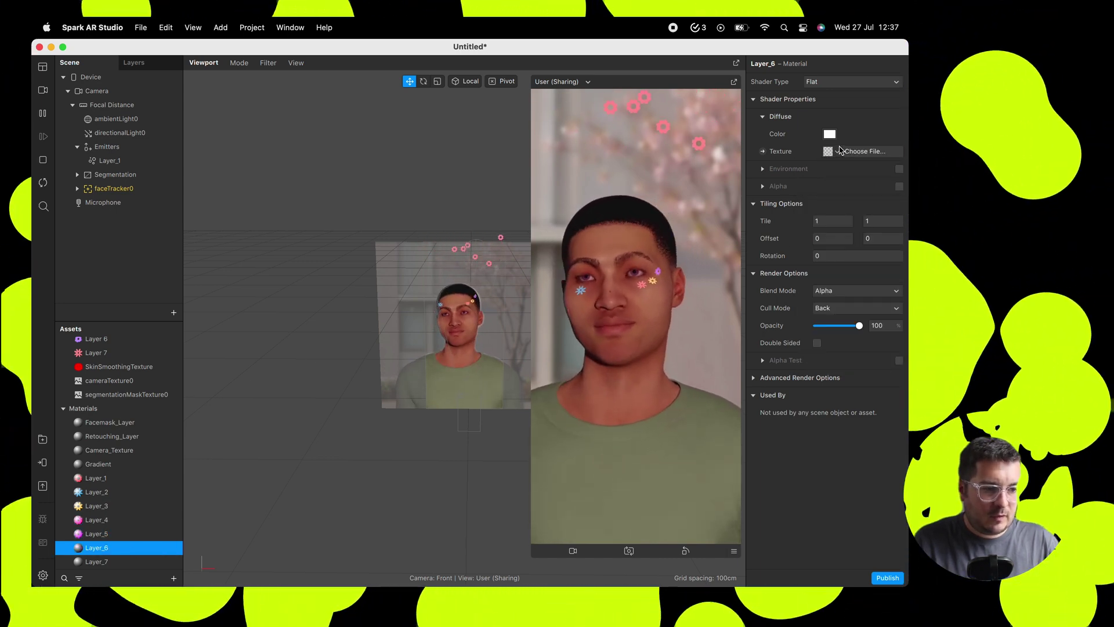
pyautogui.click(833, 151)
pyautogui.click(825, 267)
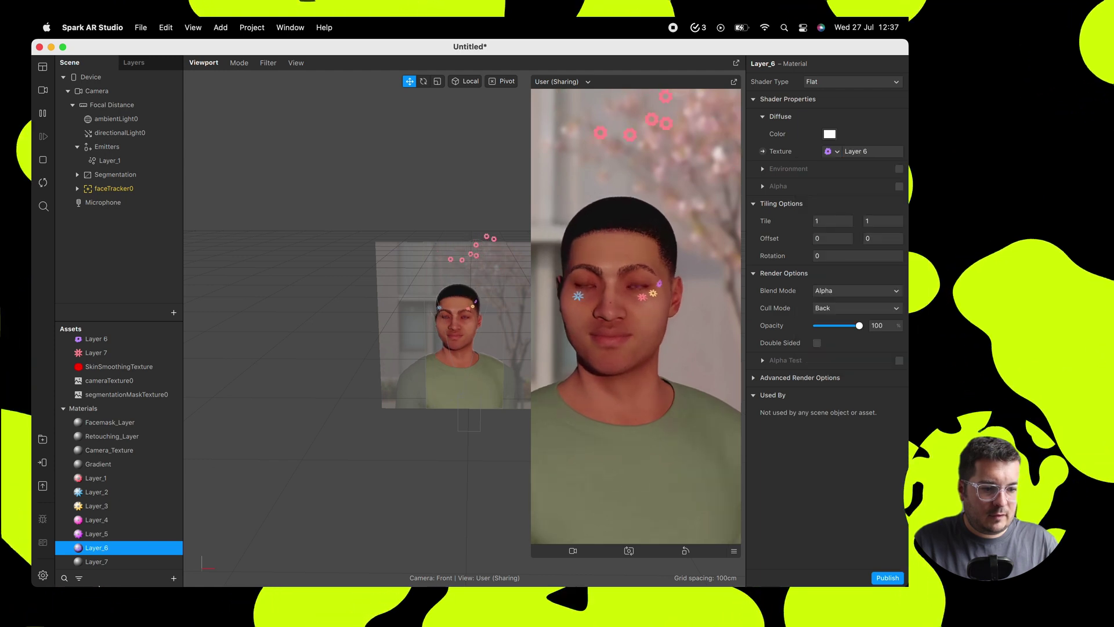
pyautogui.click(96, 561)
pyautogui.click(835, 152)
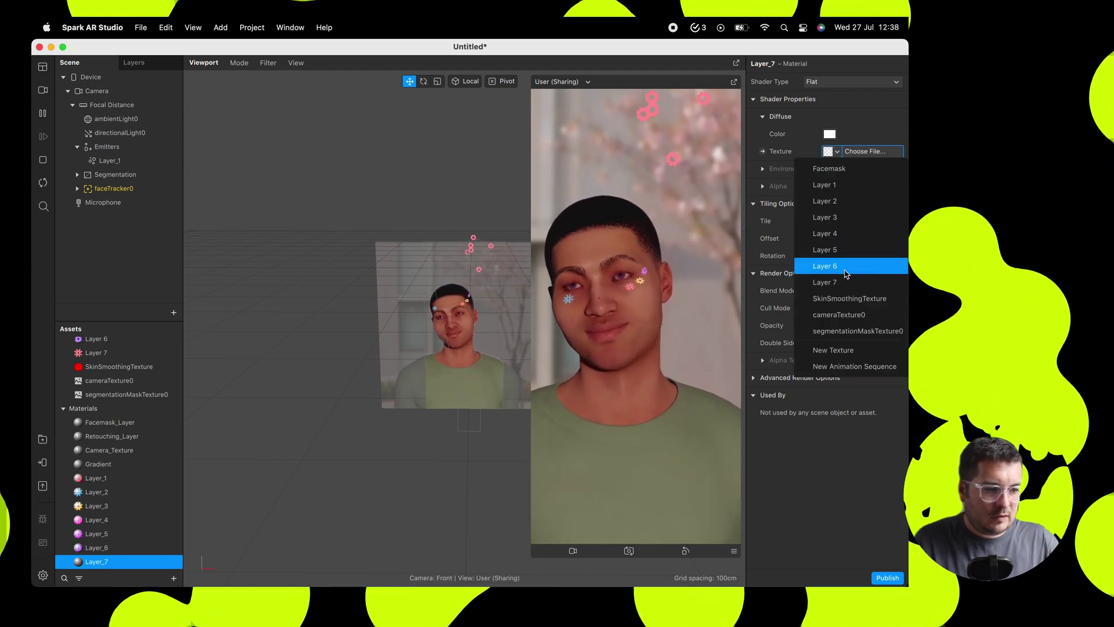
pyautogui.click(824, 285)
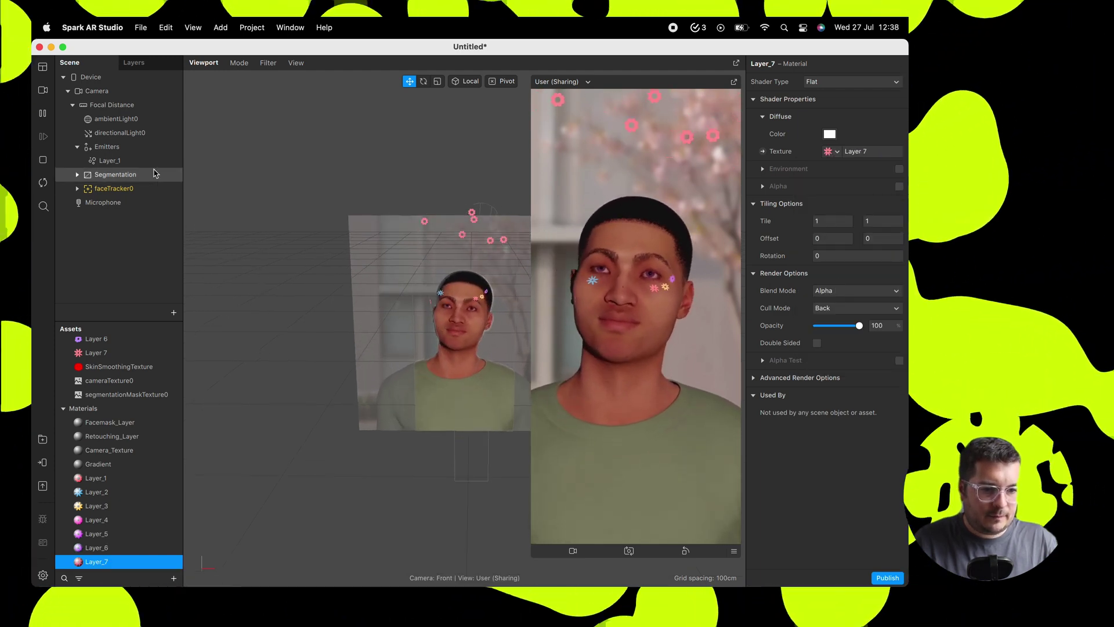
# - Set the Layer_1 particle emitter's speed to 0.1
pyautogui.click(108, 160)
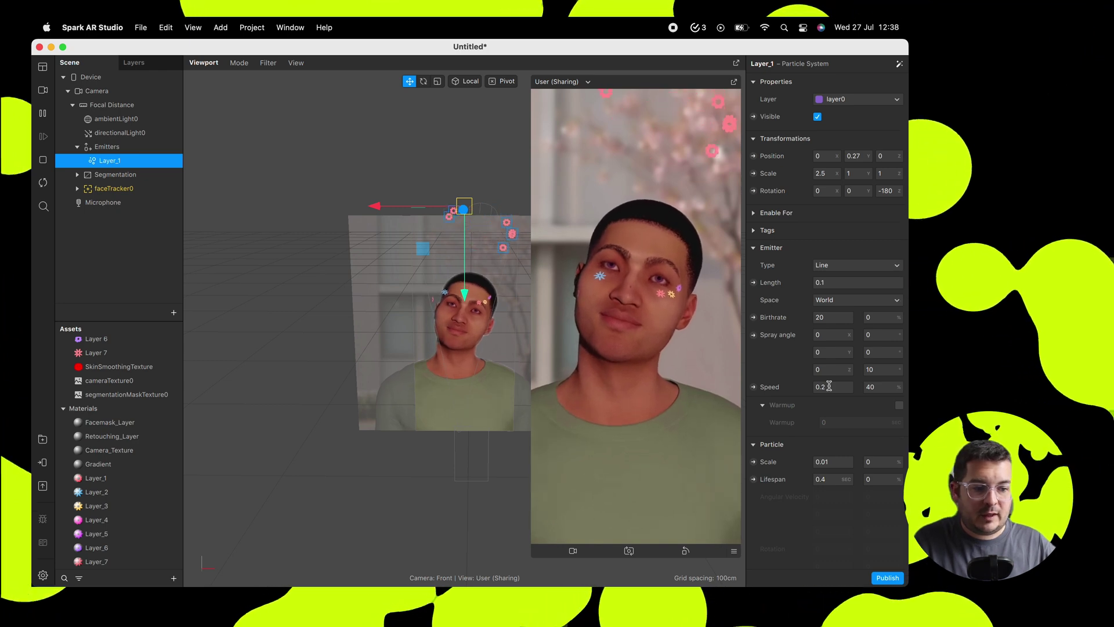
pyautogui.click(828, 386)
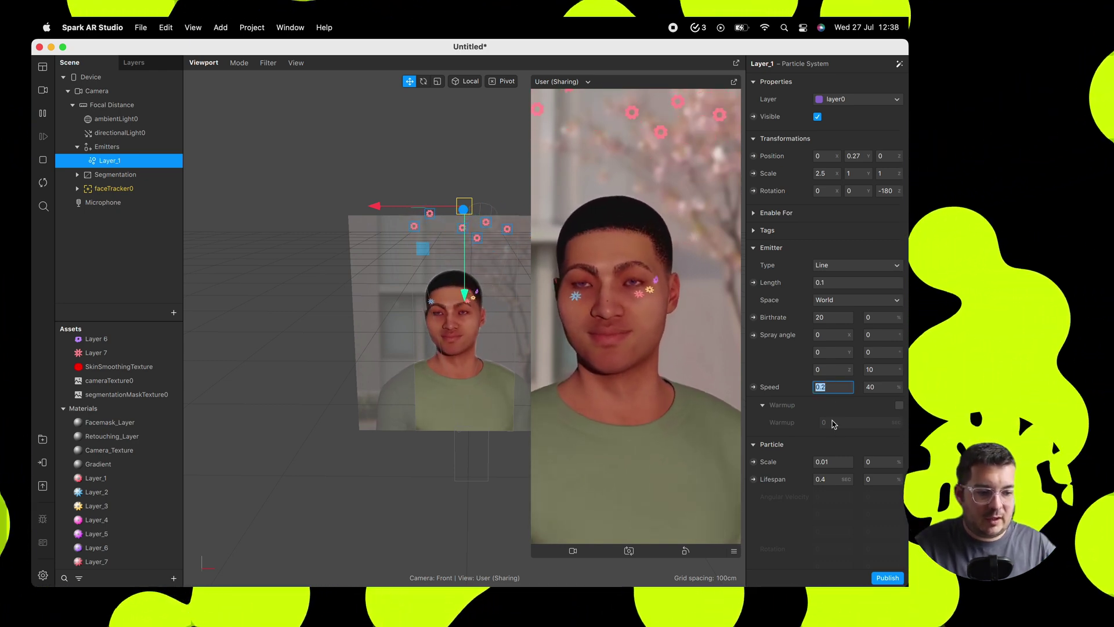
pyautogui.click(836, 480)
pyautogui.press('BackSpace')
pyautogui.write('1')
pyautogui.press('Return')
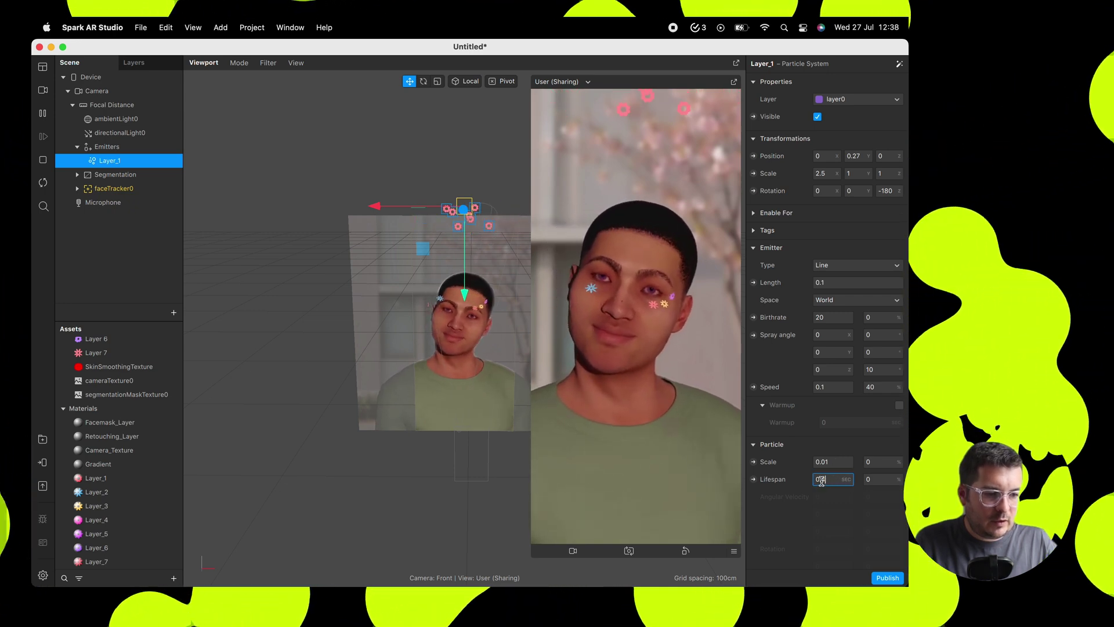
# - Set the Layer_1 emitter's particle lifespan to 5.5 seconds
pyautogui.write('5')
pyautogui.press('Return')
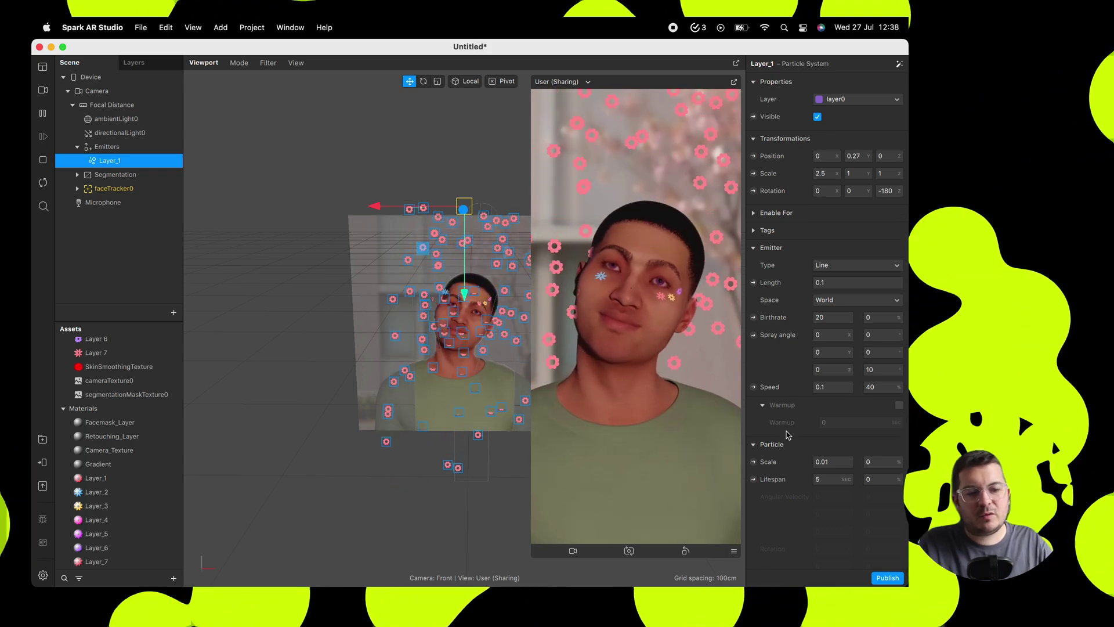
pyautogui.click(831, 479)
pyautogui.write('.5')
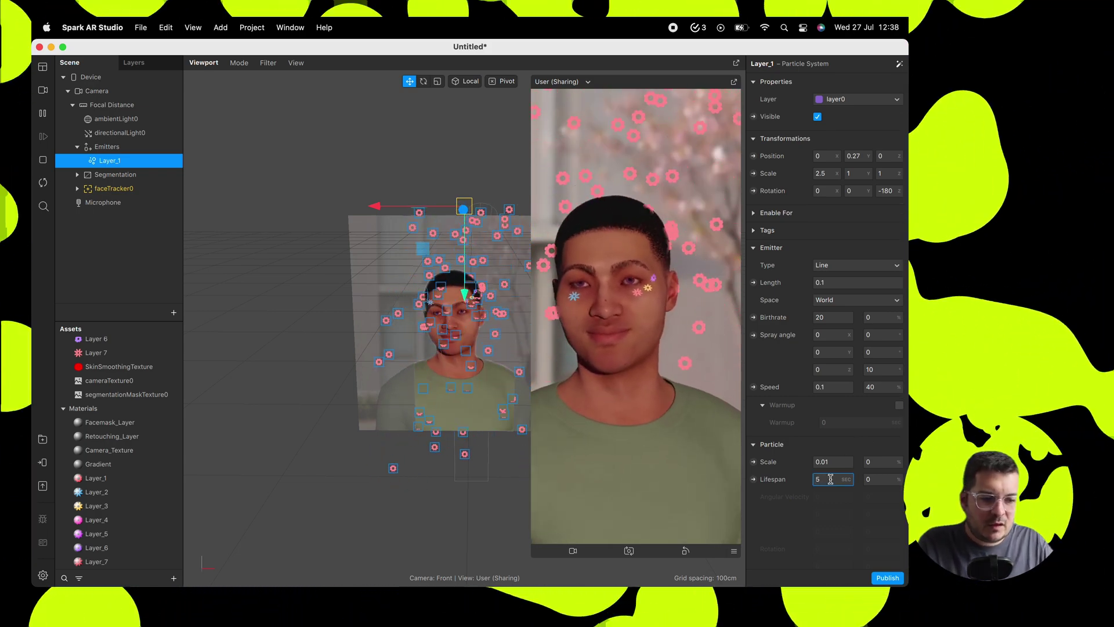
pyautogui.press('Return')
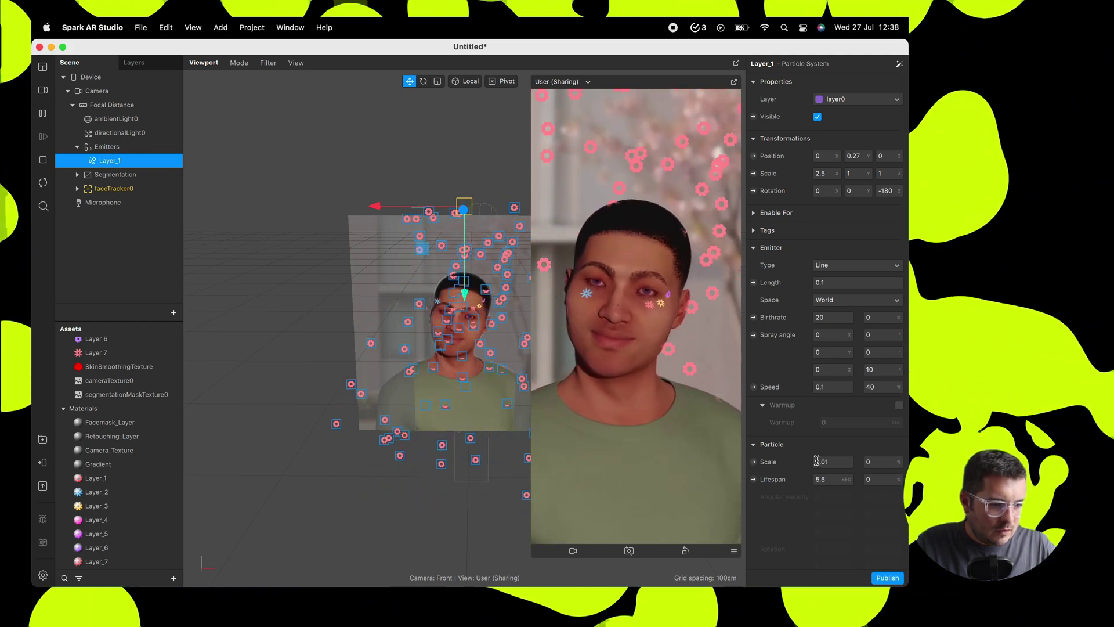
# - Set the Layer_1 emitter's particle scale variation to 50% and its speed variation to 20%
pyautogui.click(868, 461)
pyautogui.write('5')
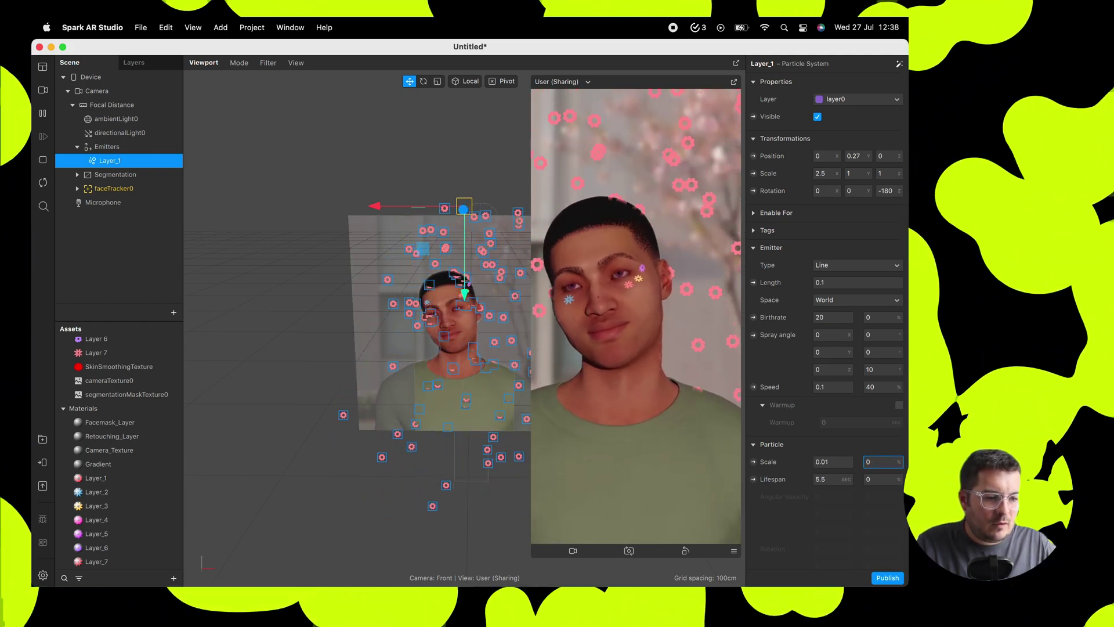
pyautogui.press('Return')
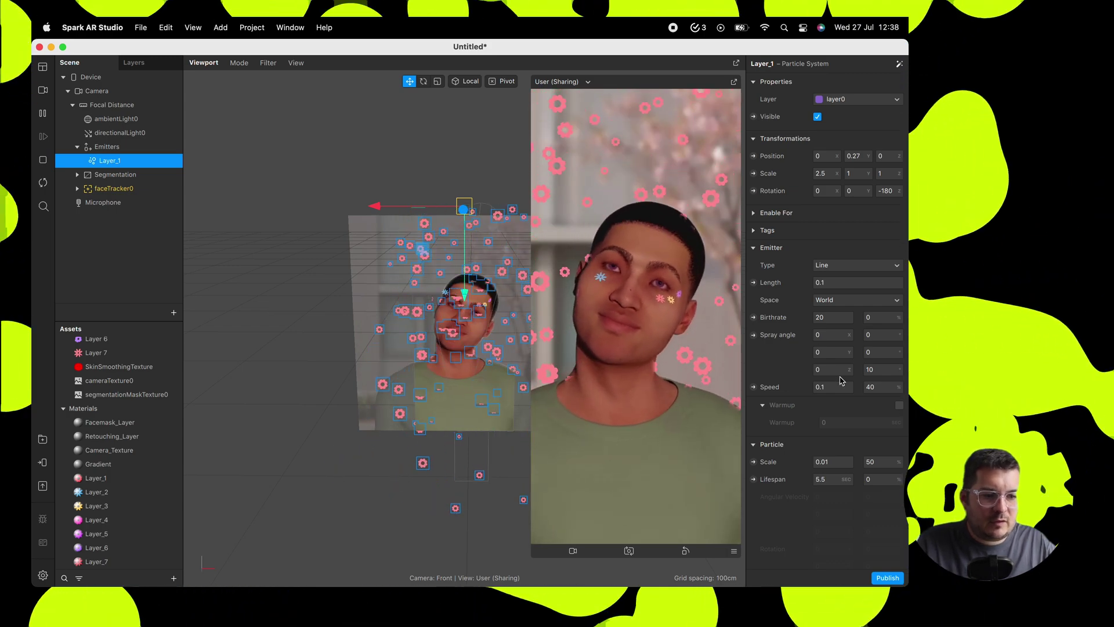
pyautogui.press('Return')
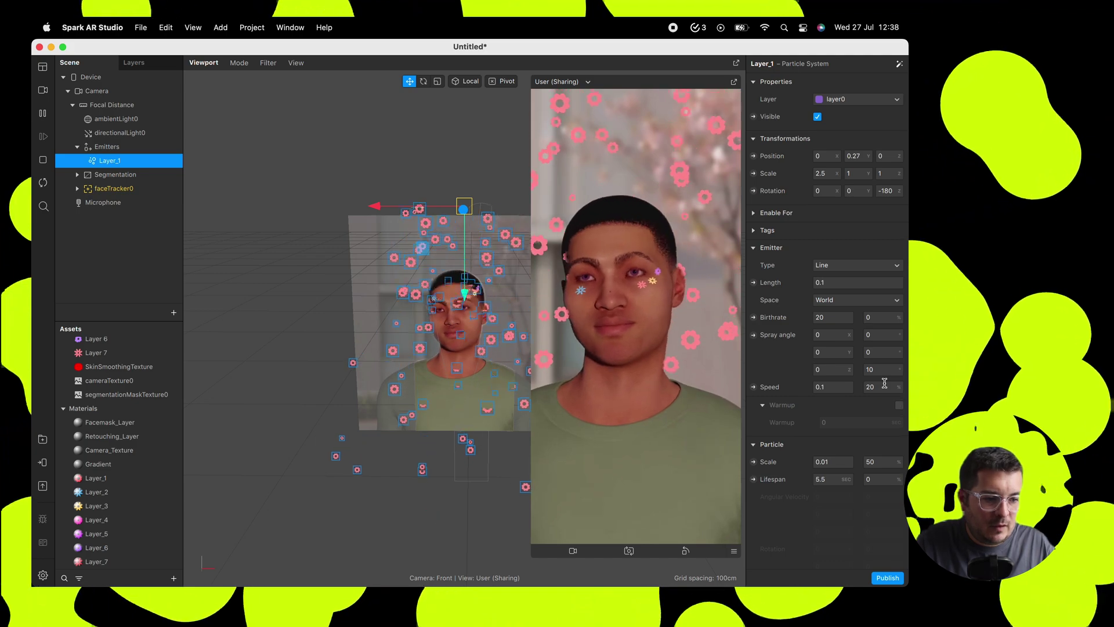
# - Set the Layer_1 emitter's Z spray angle variation to 5 degrees and its birthrate to 2
pyautogui.click(880, 370)
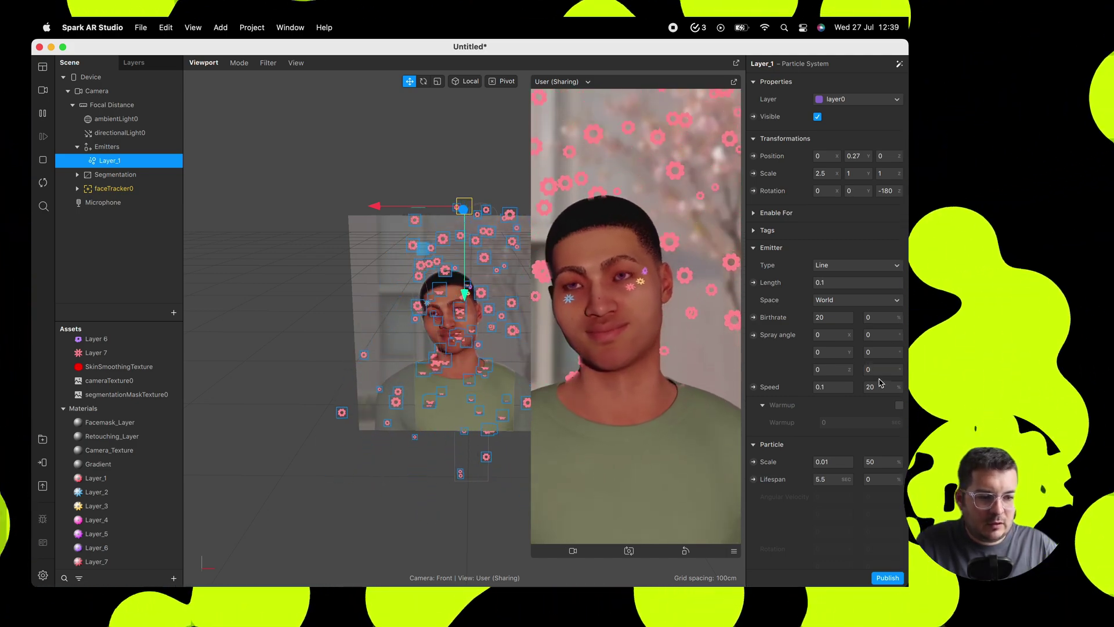
pyautogui.write('5')
pyautogui.press('Return')
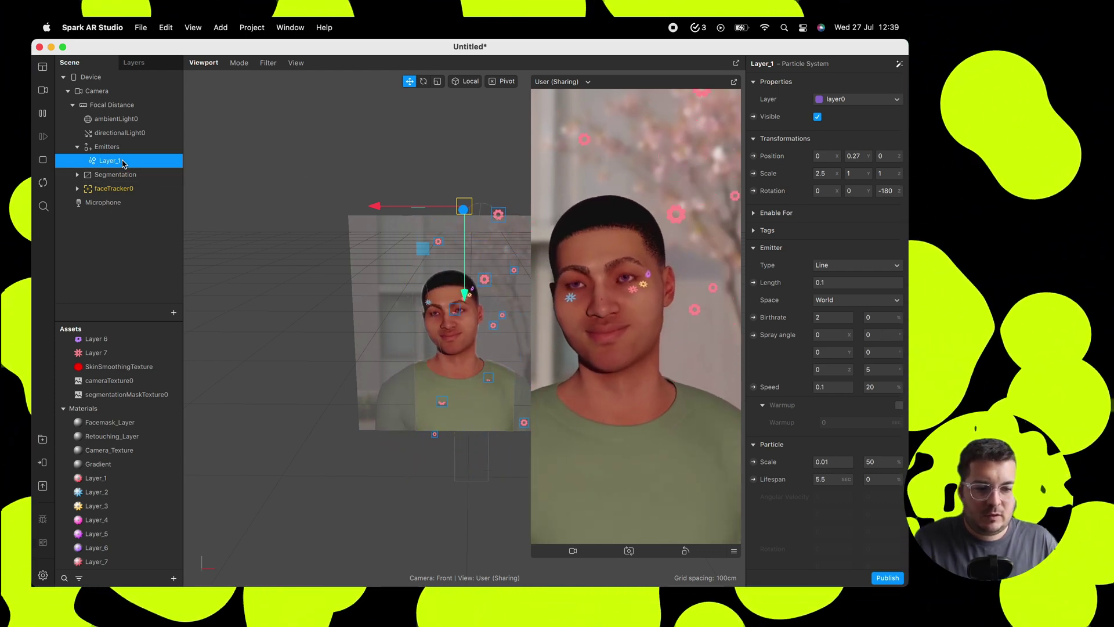
# - Duplicate the Layer_1 emitter and each new copy until the Emitters group holds five emitters
pyautogui.press('super+d')
pyautogui.click(110, 175)
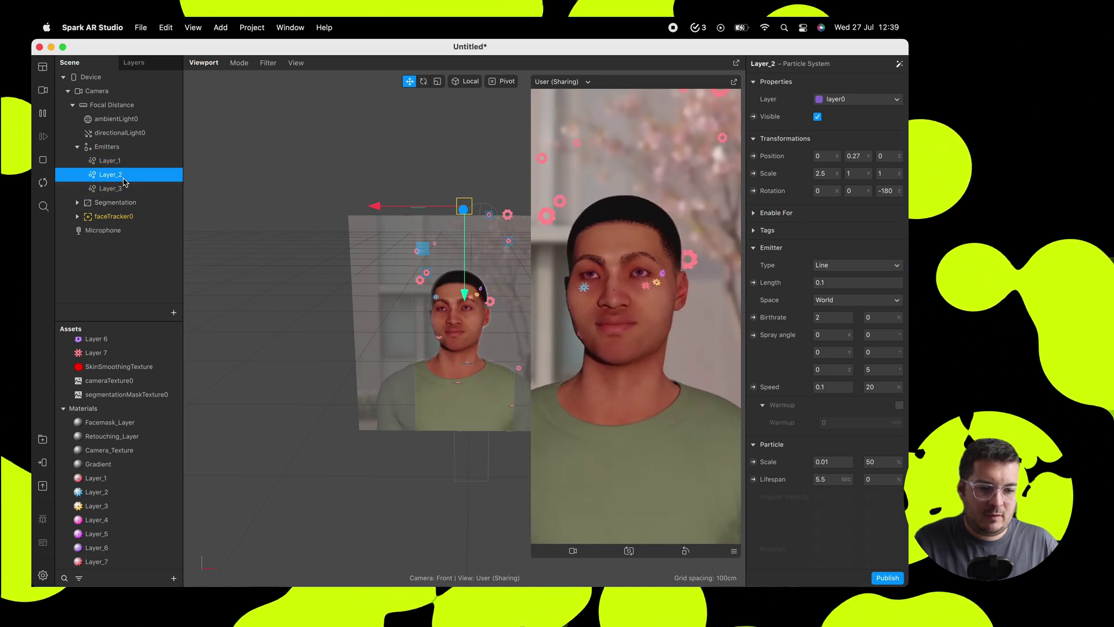
pyautogui.rightClick(123, 191)
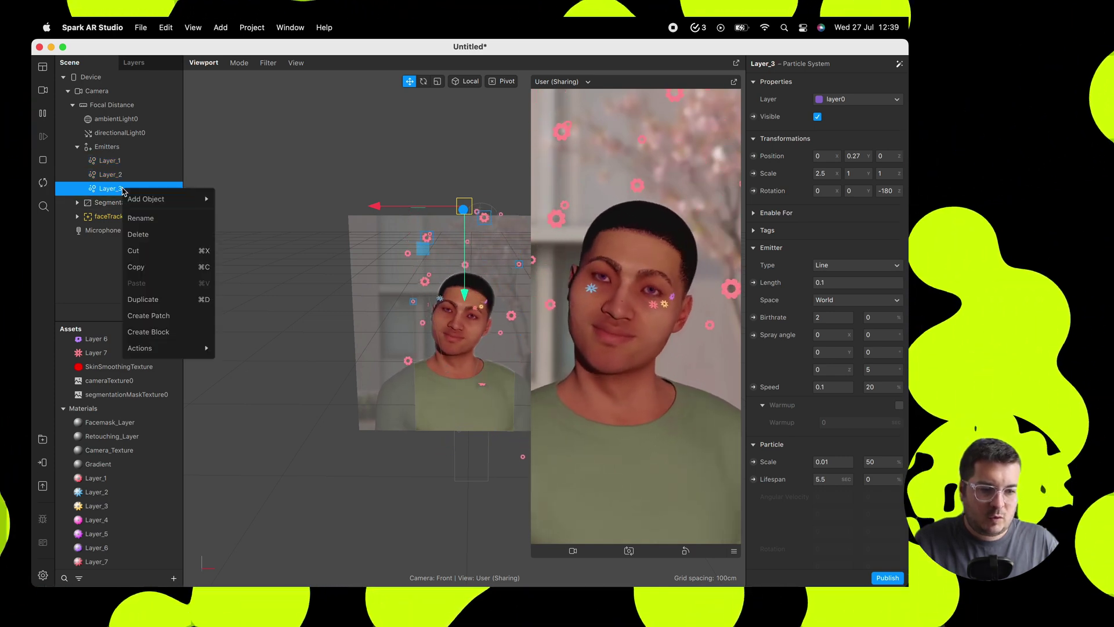
pyautogui.click(143, 299)
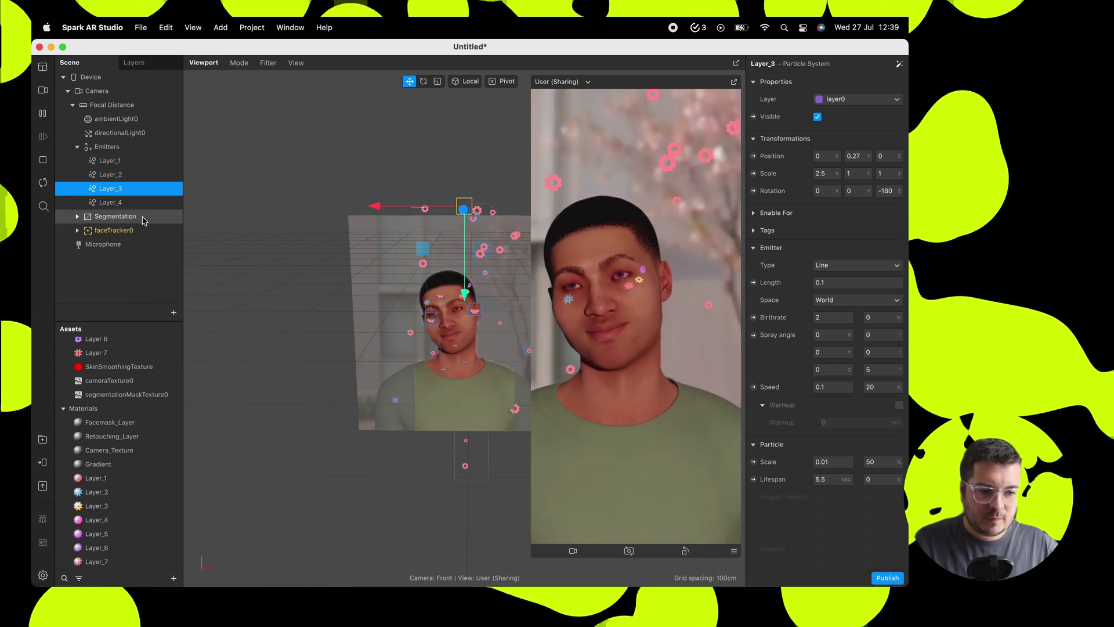
pyautogui.rightClick(133, 209)
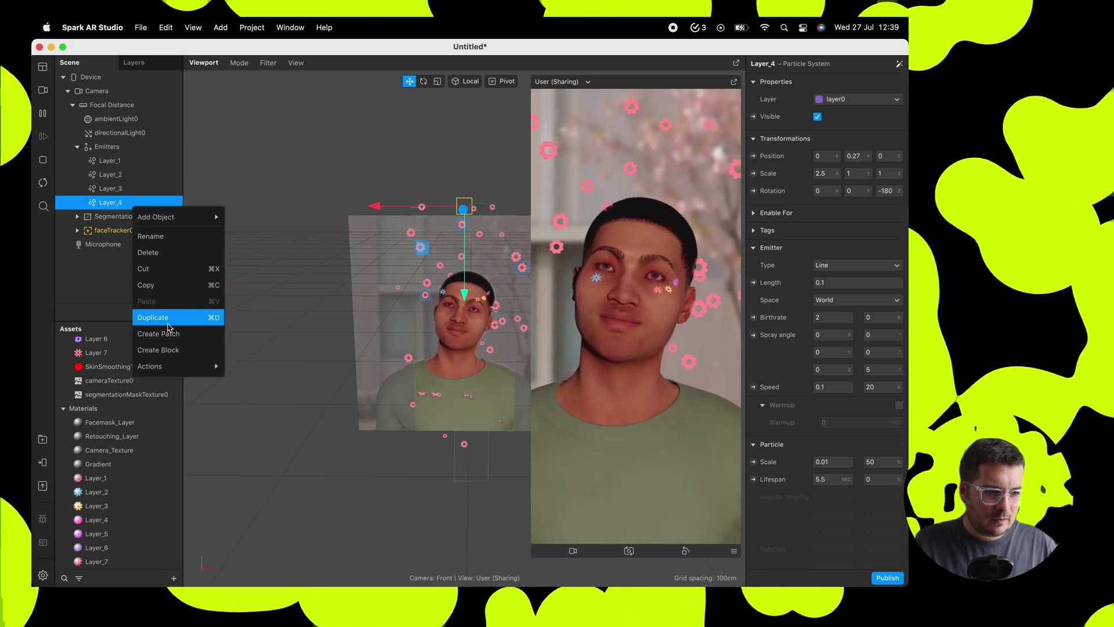
pyautogui.click(167, 317)
# - Duplicate the last emitter twice more so the Emitters group holds seven emitters
pyautogui.click(110, 215)
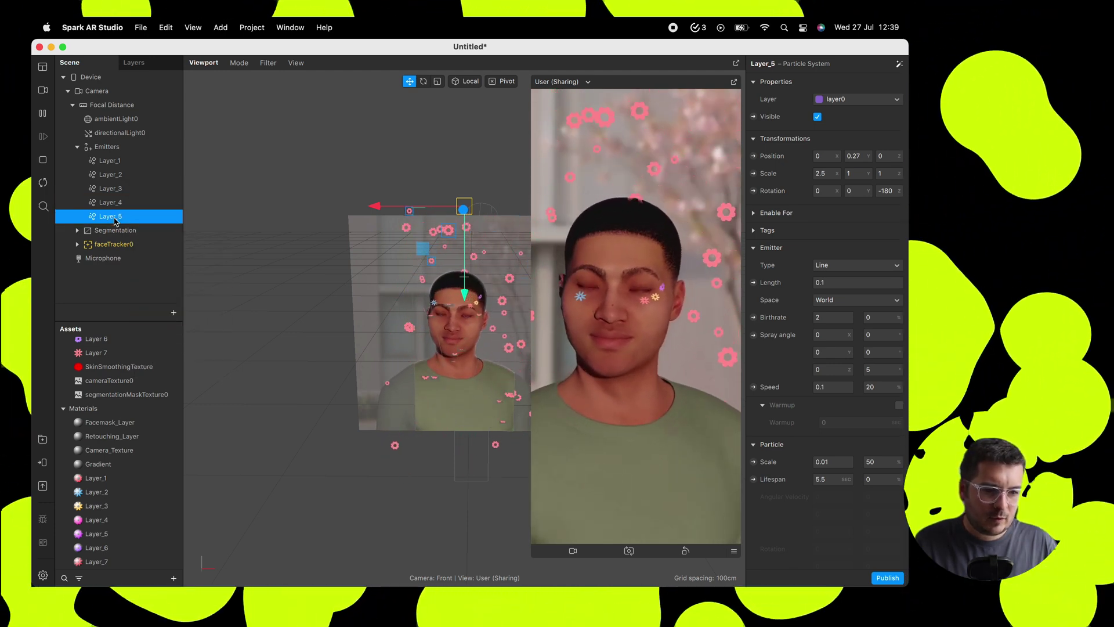
pyautogui.rightClick(115, 217)
pyautogui.click(154, 327)
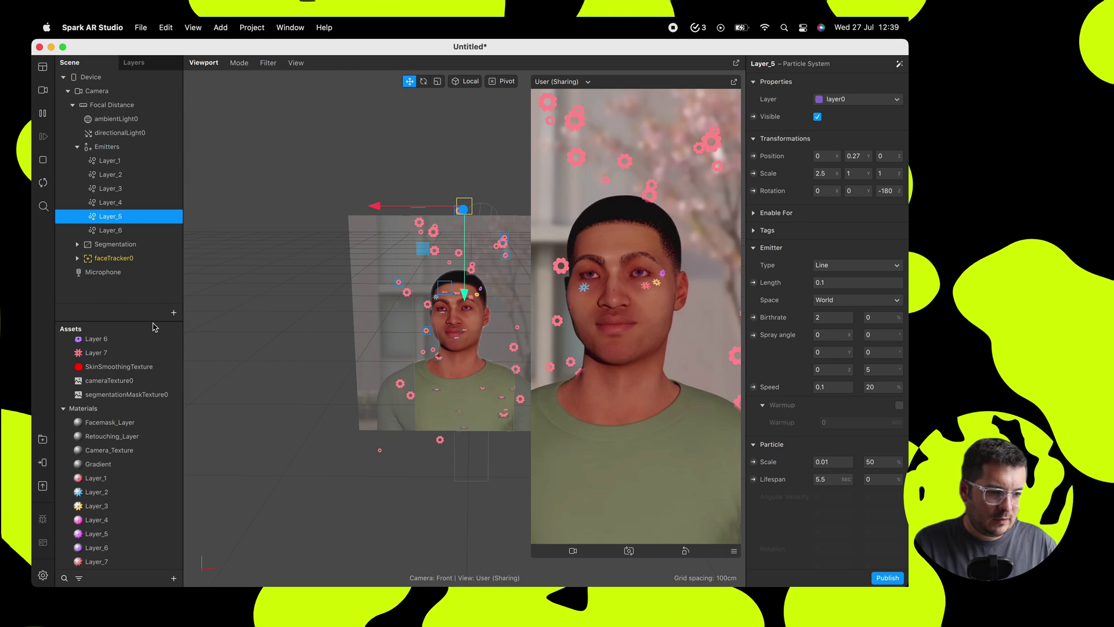
pyautogui.click(123, 237)
pyautogui.rightClick(123, 239)
pyautogui.click(153, 346)
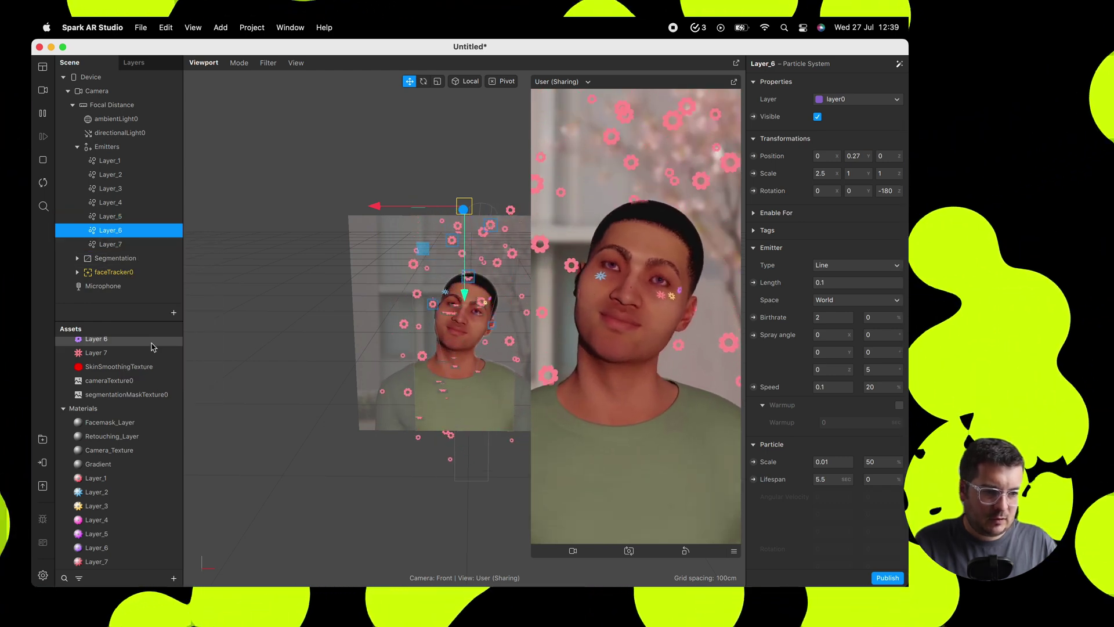
# - Assign the Layer_2 material to the Layer_2 emitter and the Layer_3 material to the Layer_3 emitter
pyautogui.click(111, 174)
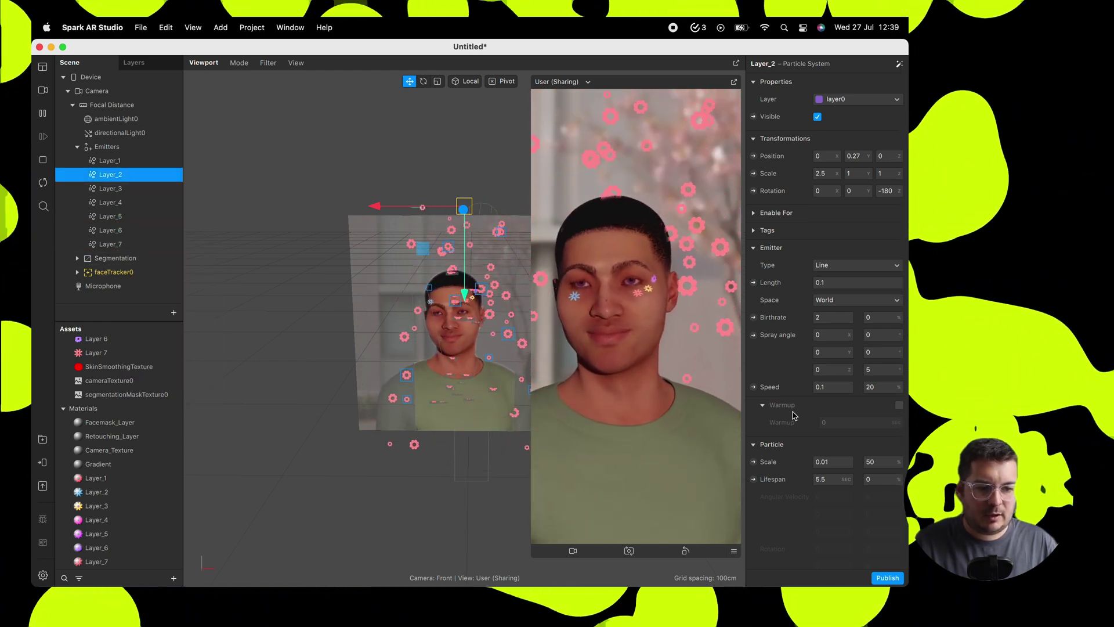
pyautogui.scroll(-10, 834, 378)
pyautogui.click(813, 403)
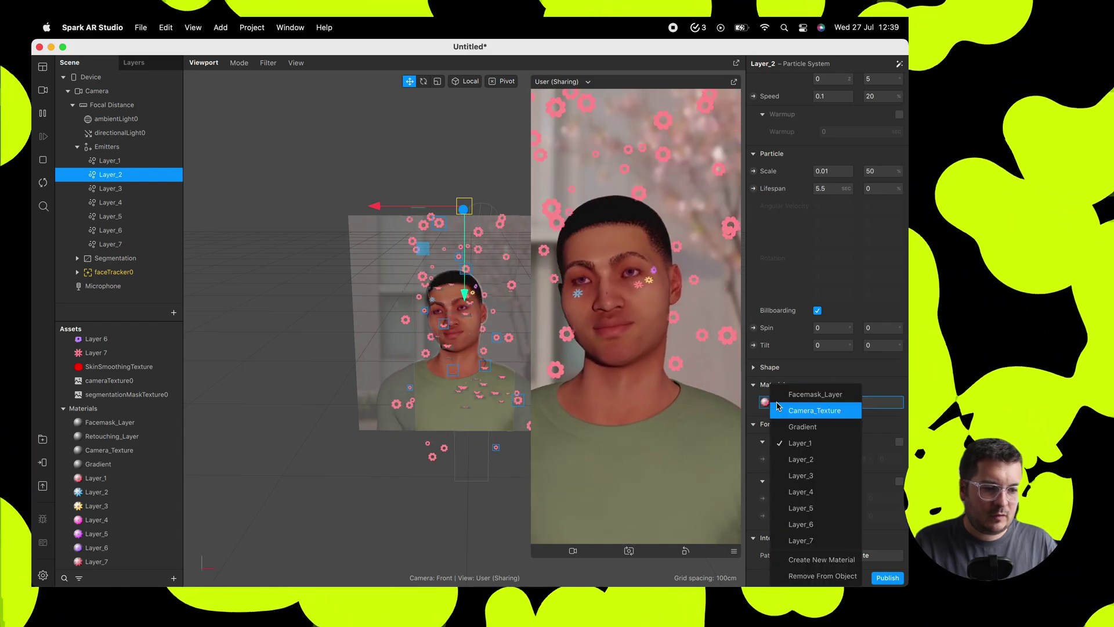
pyautogui.click(800, 459)
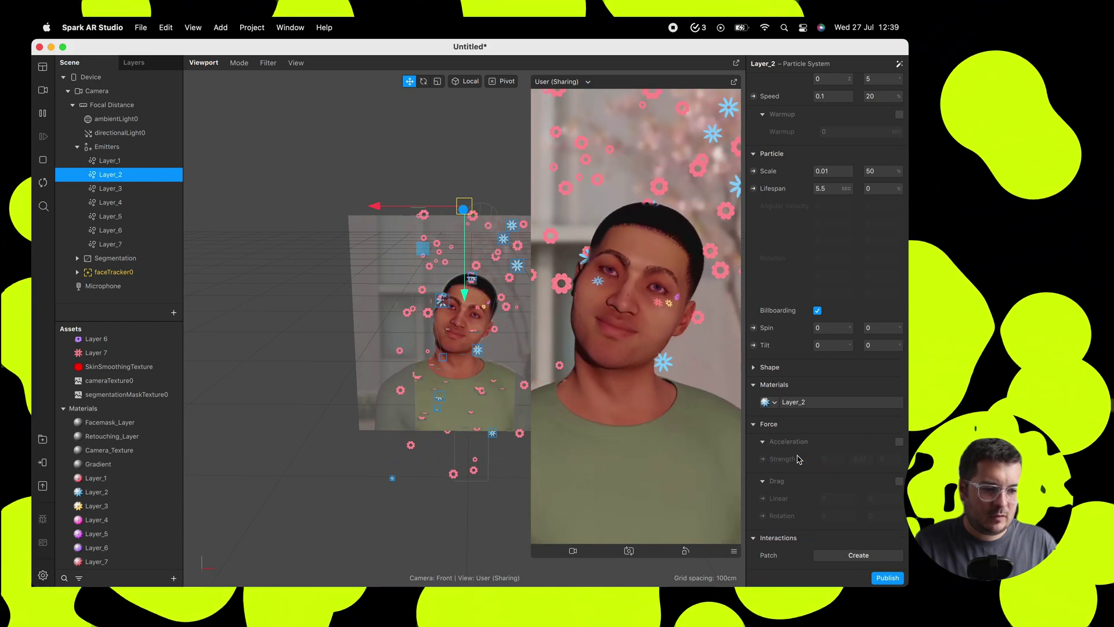
pyautogui.click(145, 186)
pyautogui.scroll(-5, 772, 470)
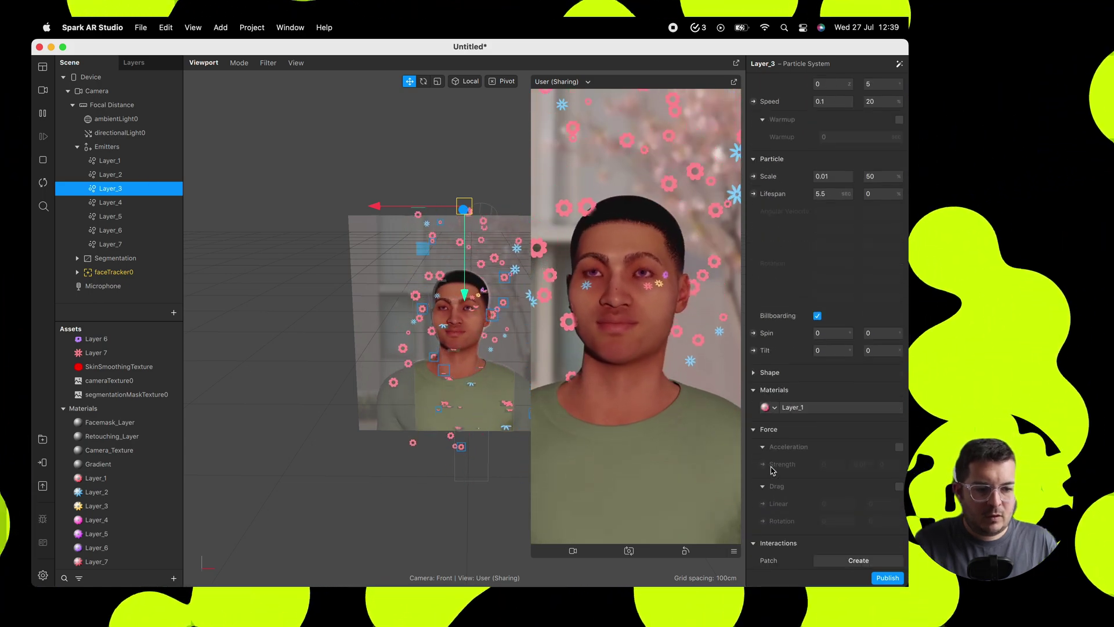
pyautogui.click(772, 408)
pyautogui.click(792, 475)
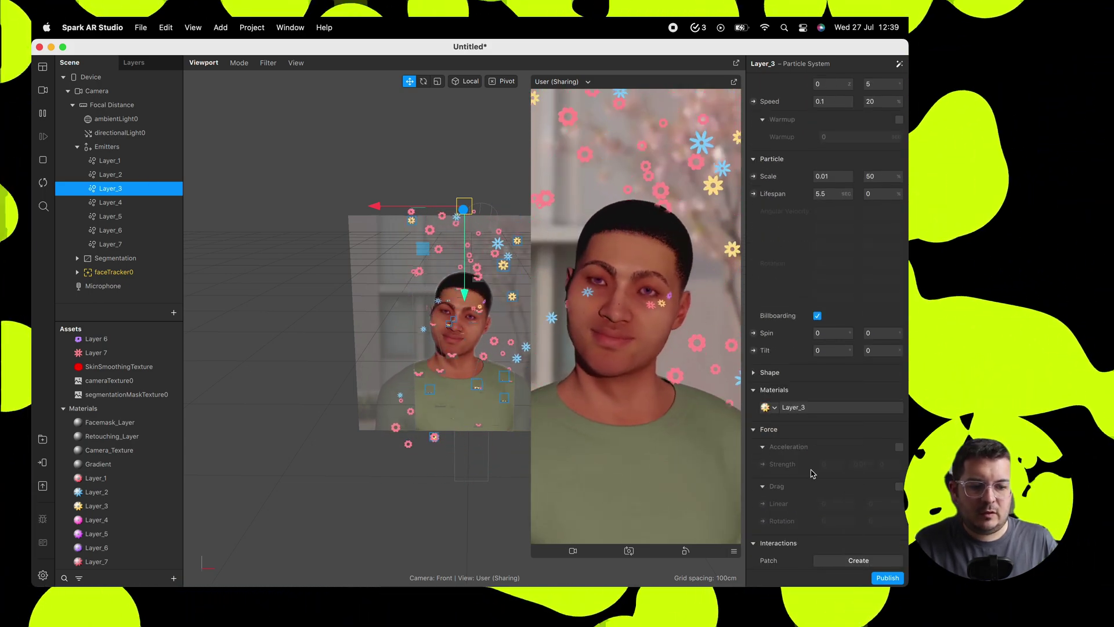
# - Change the Layer_4 emitter's material to Layer_4 and the Layer_5 emitter's material to Layer_5
pyautogui.click(137, 202)
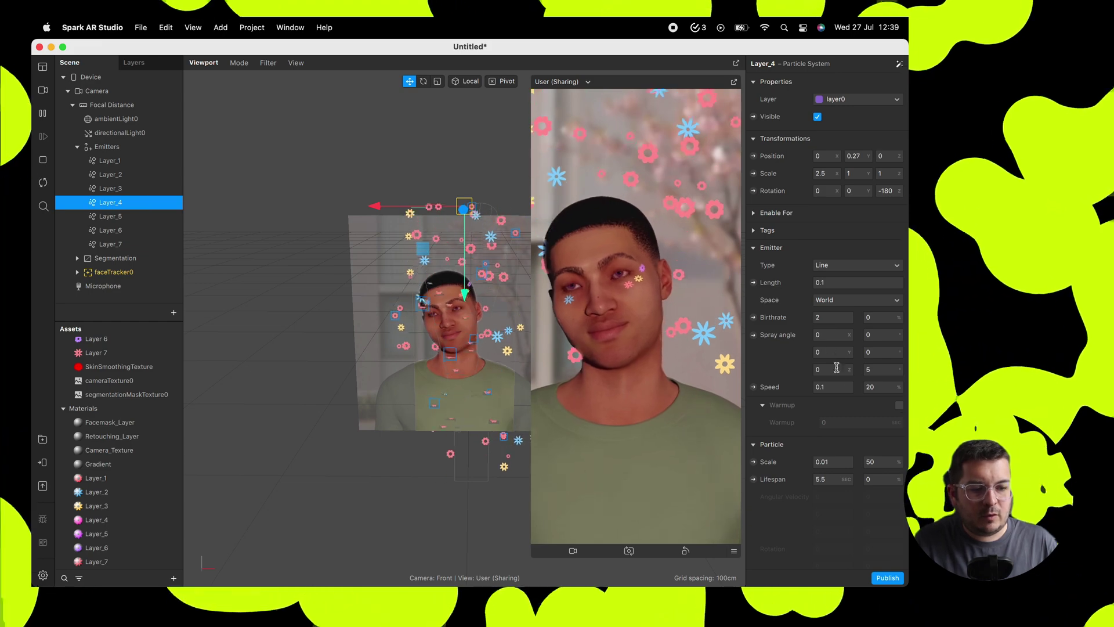
pyautogui.scroll(-5, 813, 464)
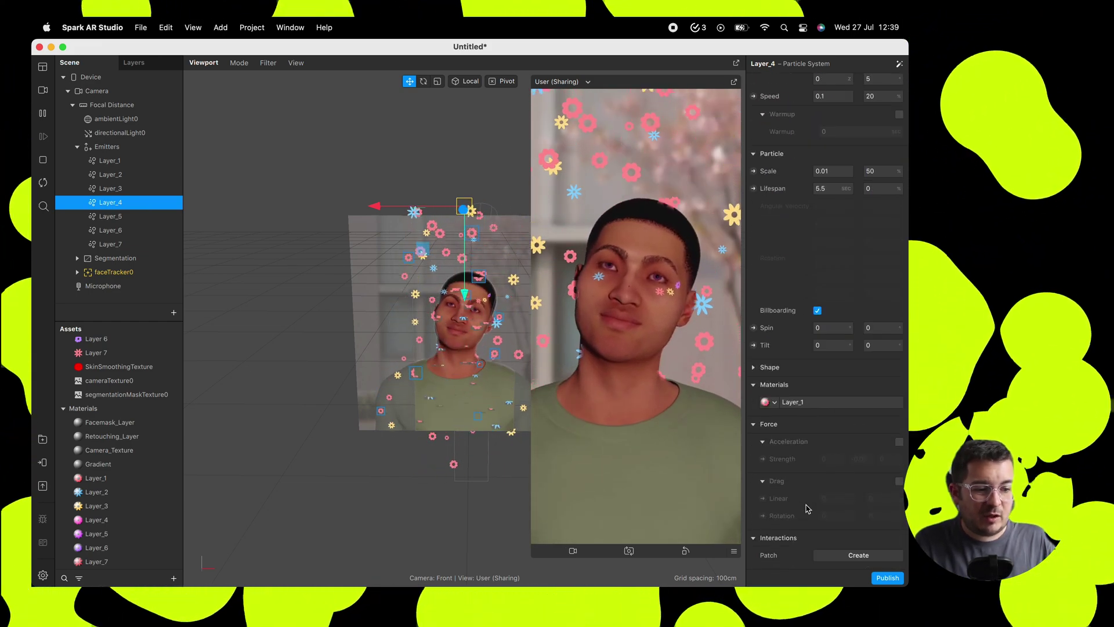
pyautogui.click(773, 402)
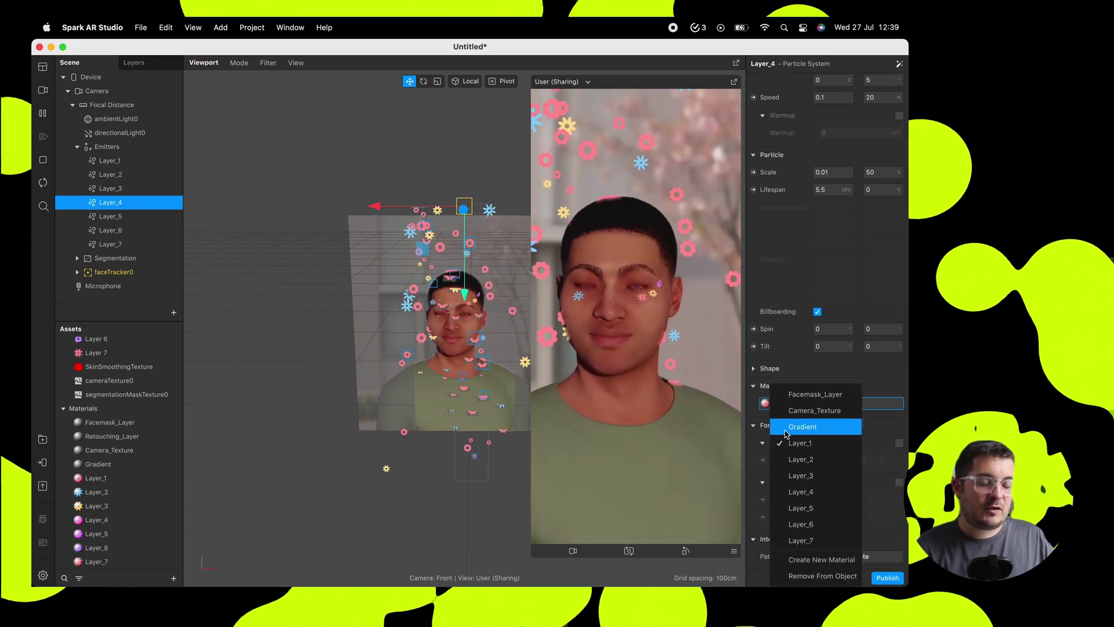
pyautogui.click(801, 493)
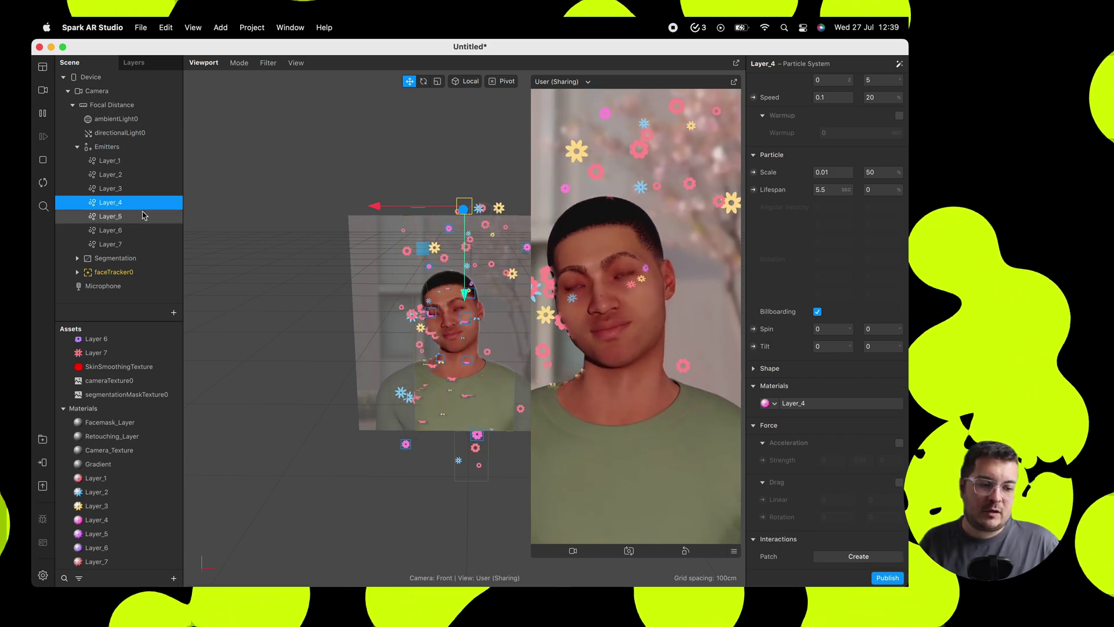
pyautogui.click(136, 217)
pyautogui.scroll(-5, 816, 344)
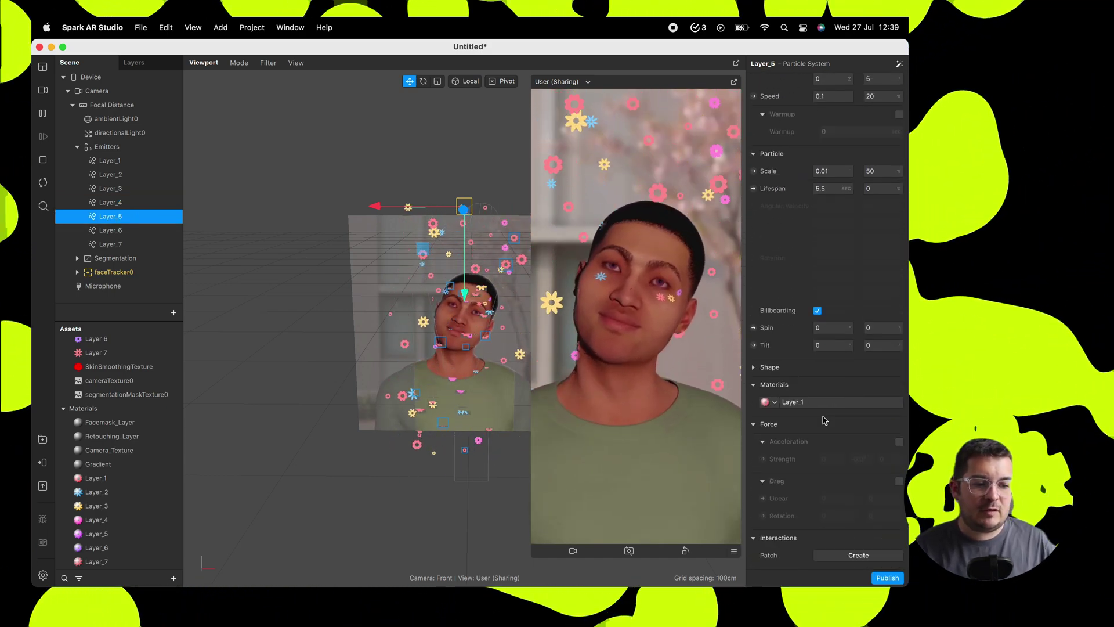
pyautogui.click(773, 401)
pyautogui.click(807, 508)
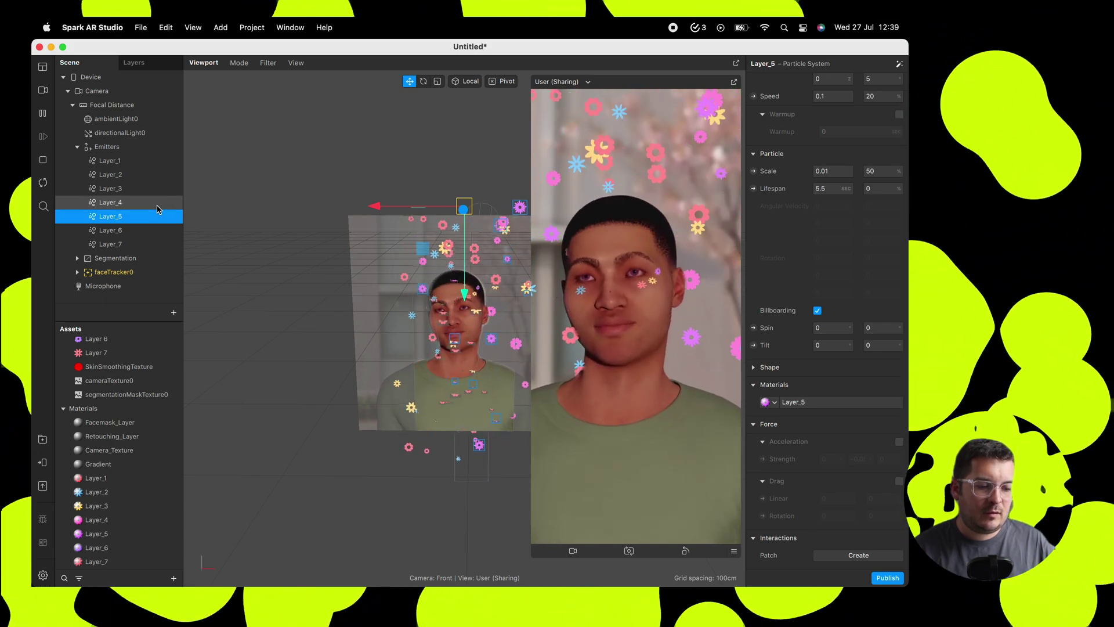
# - Apply the Layer_6 material to the Layer_6 emitter and the Layer_7 material to the Layer_7 emitter
pyautogui.click(138, 230)
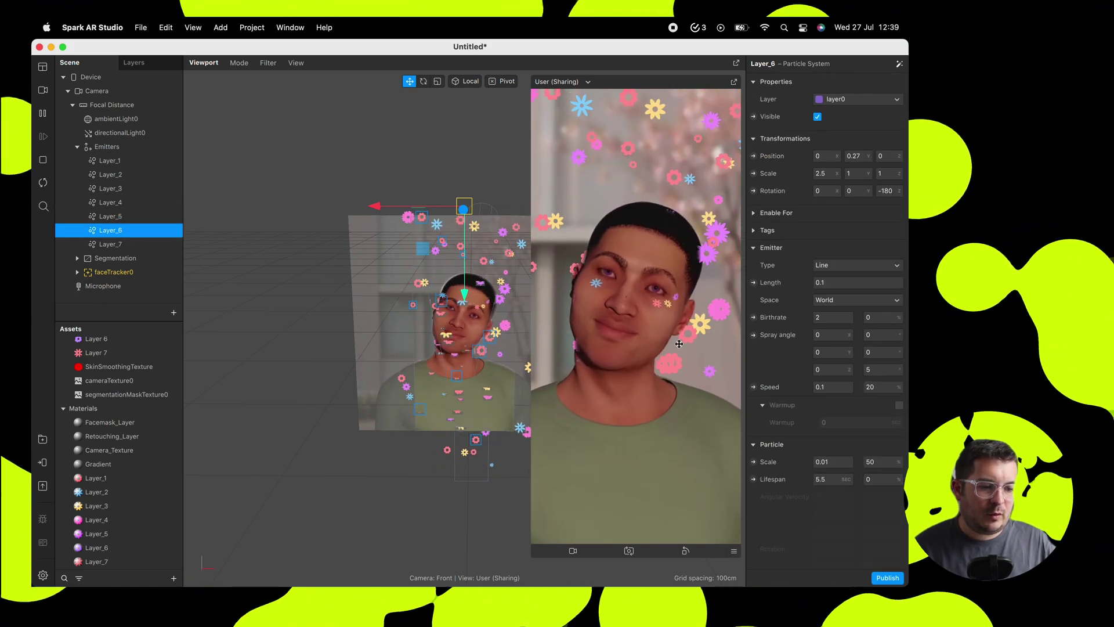
pyautogui.scroll(-5, 852, 410)
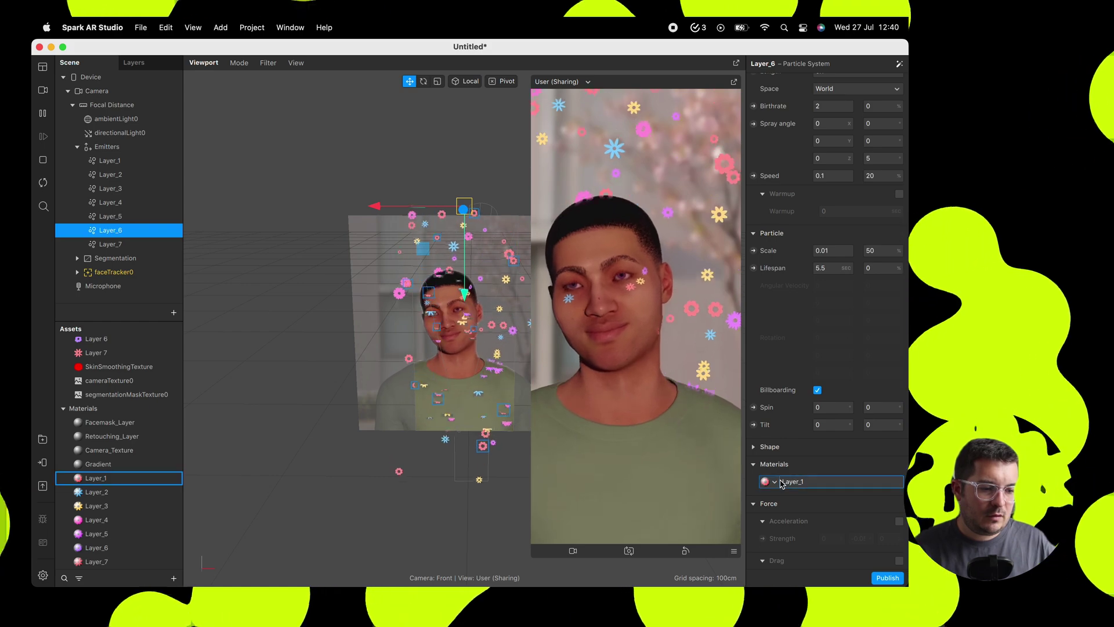
pyautogui.click(782, 484)
pyautogui.click(807, 523)
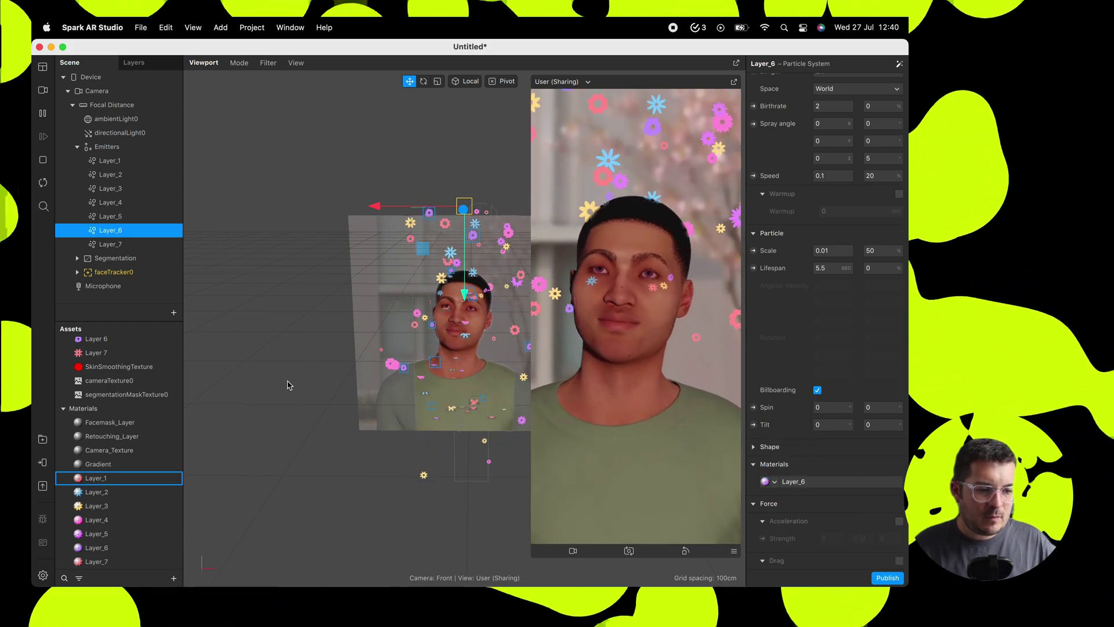
pyautogui.click(108, 244)
pyautogui.scroll(-6, 824, 406)
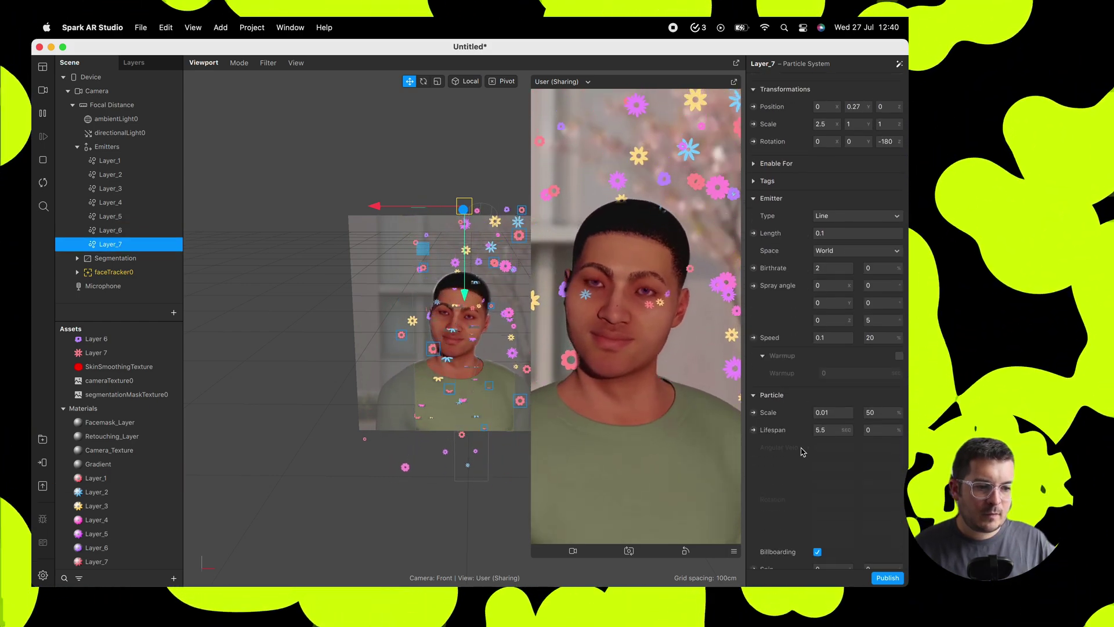
pyautogui.click(776, 442)
pyautogui.click(801, 540)
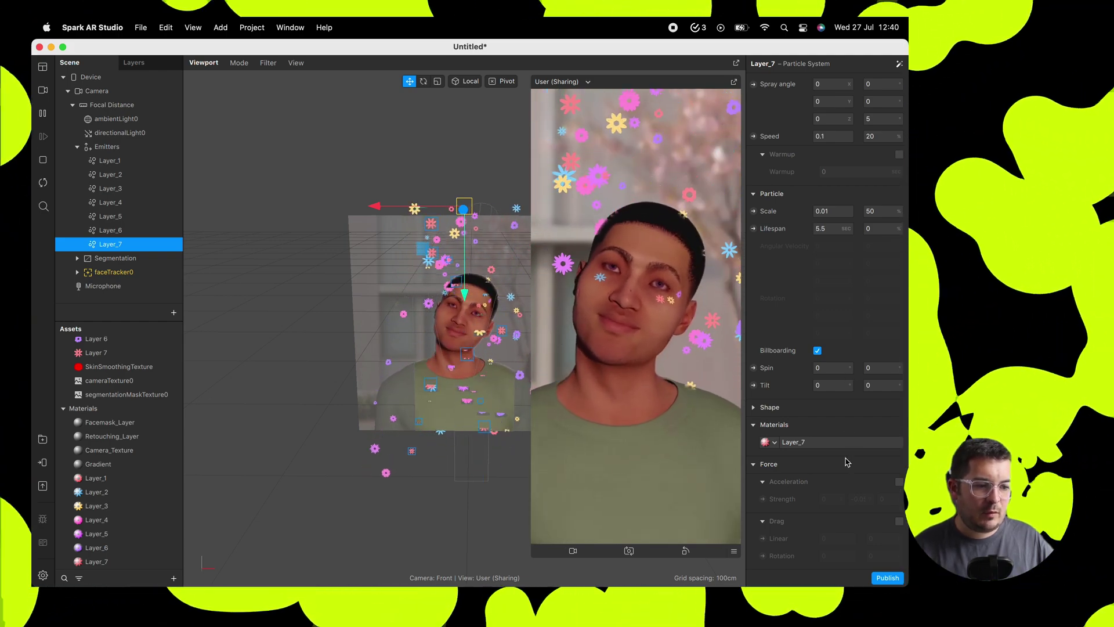
pyautogui.scroll(-2, 847, 462)
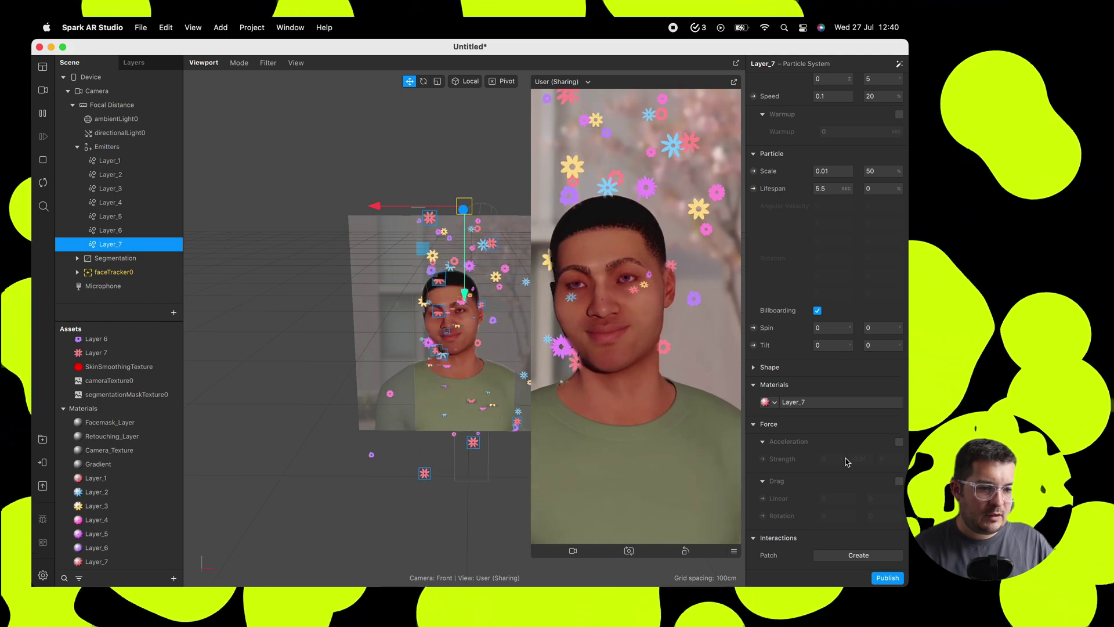
# - Collapse the Emitters group and insert a new canvas into the scene
pyautogui.scroll(5, 847, 462)
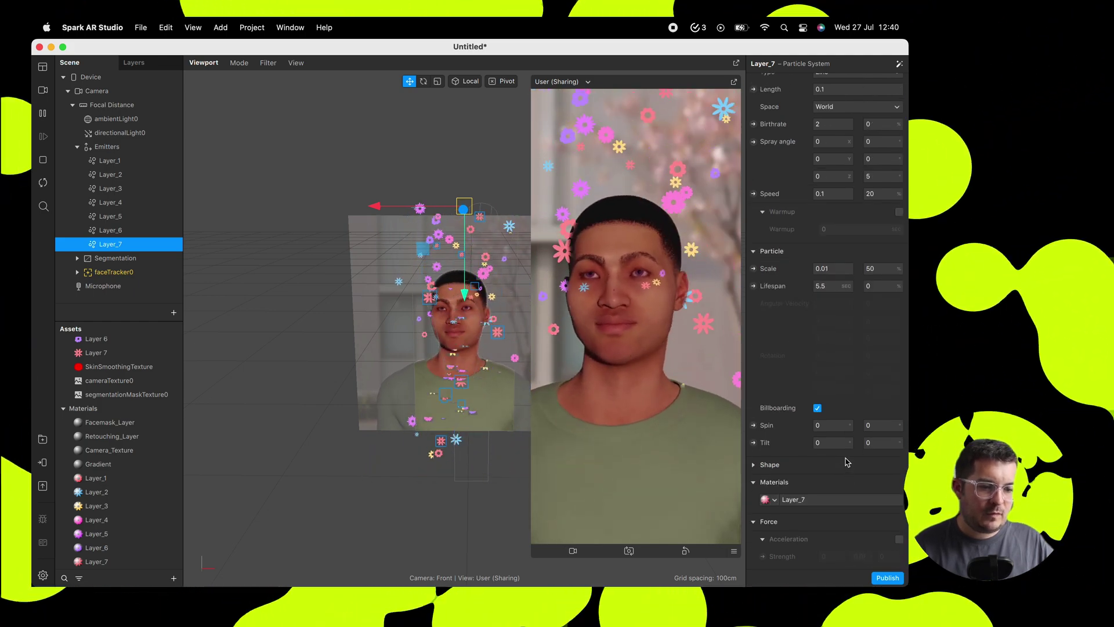
pyautogui.scroll(10, 820, 393)
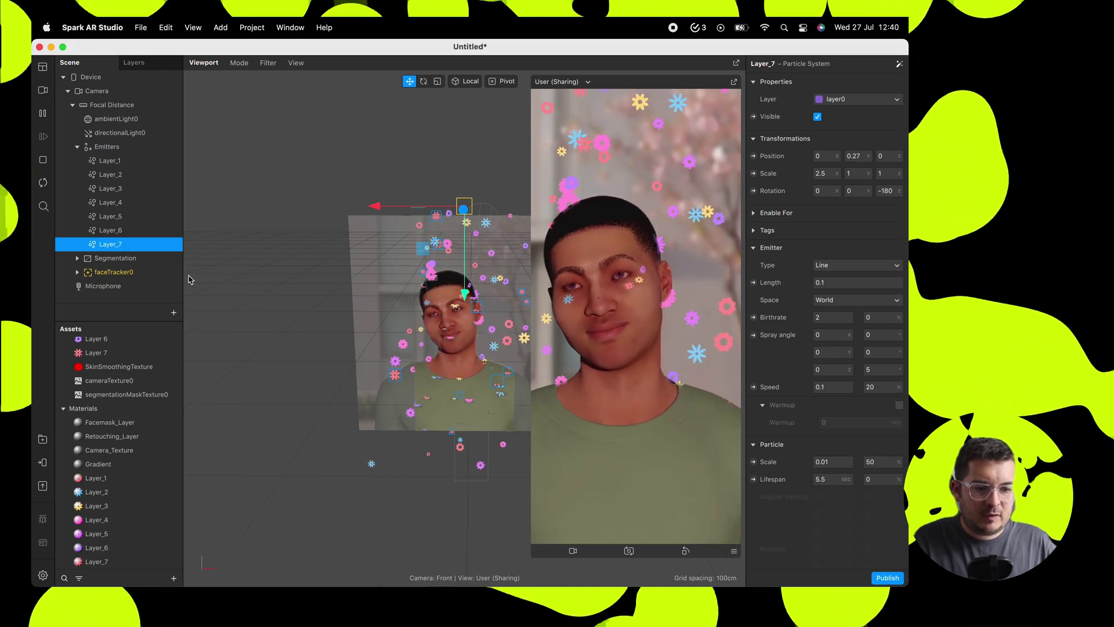
pyautogui.click(77, 148)
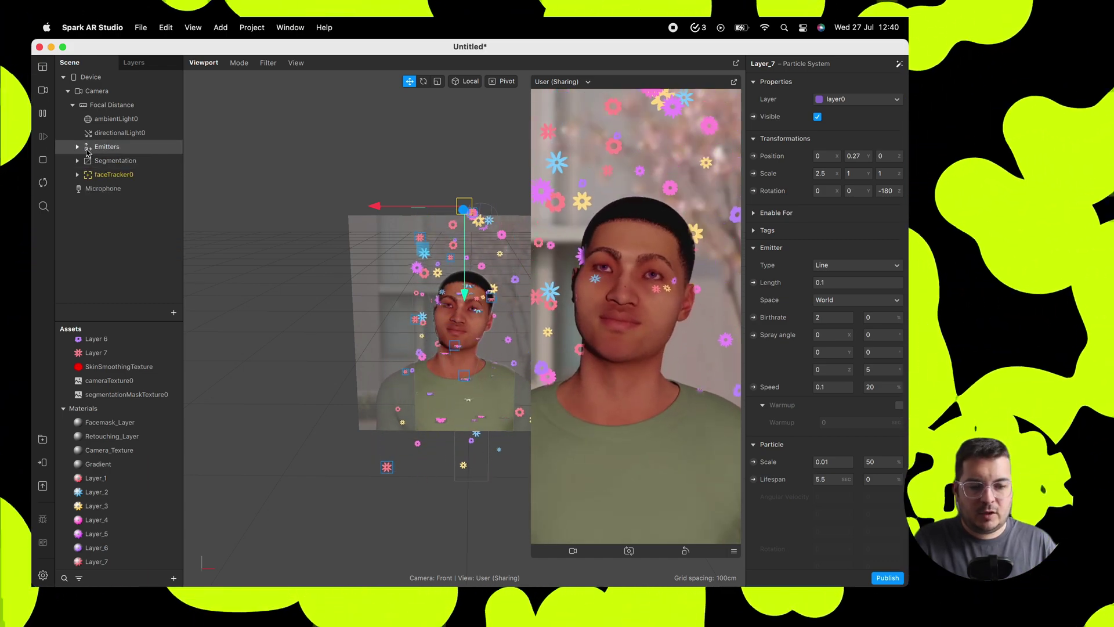
pyautogui.click(173, 312)
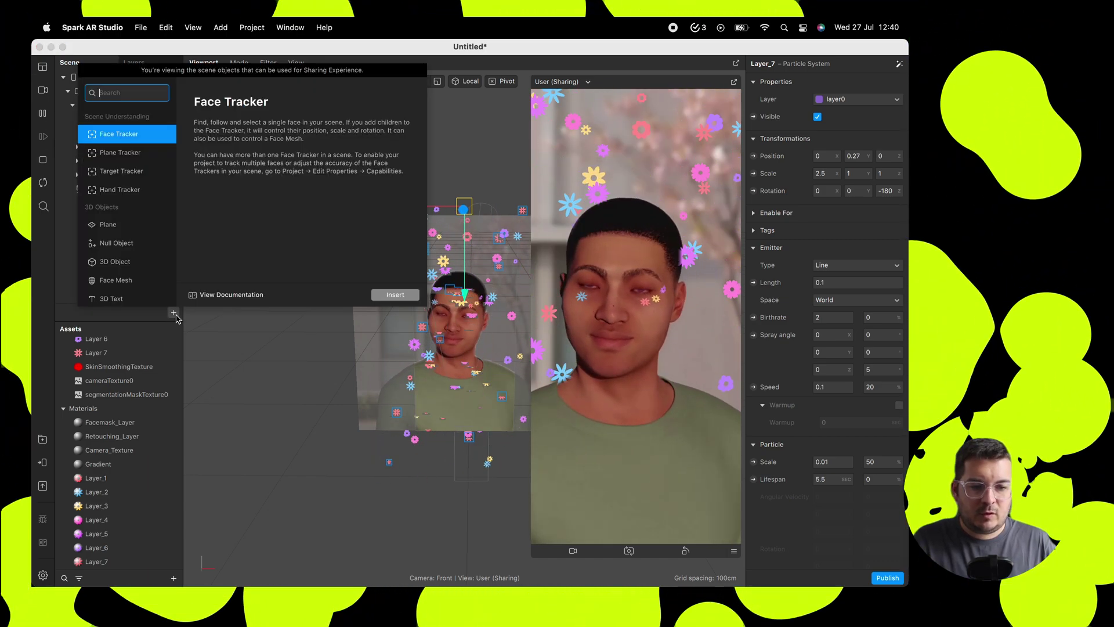
pyautogui.scroll(-5, 150, 241)
pyautogui.click(135, 262)
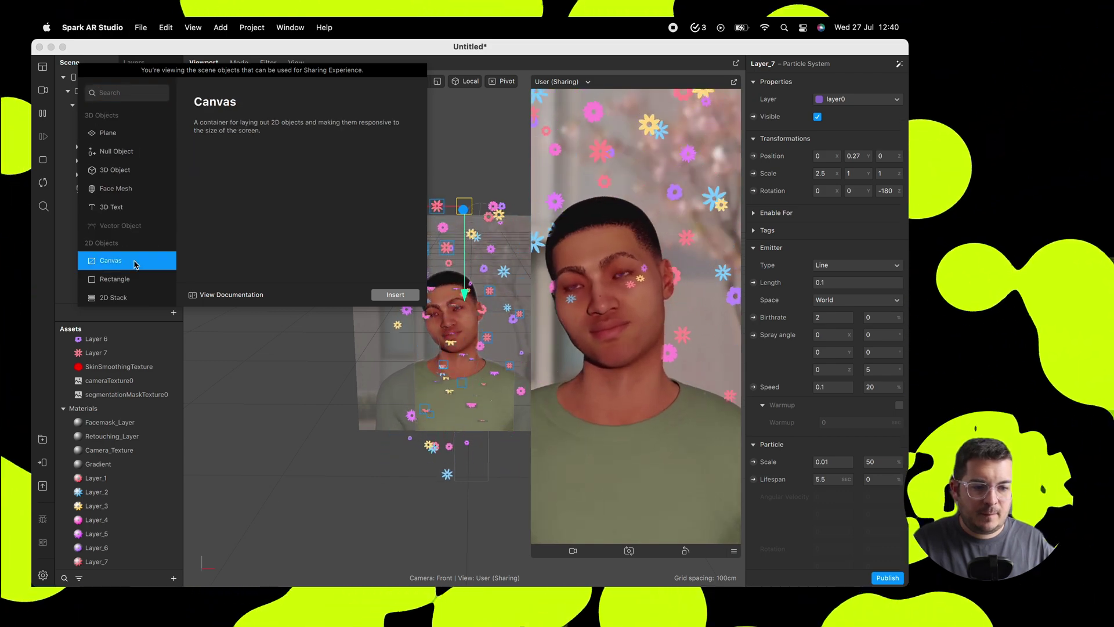
pyautogui.click(395, 295)
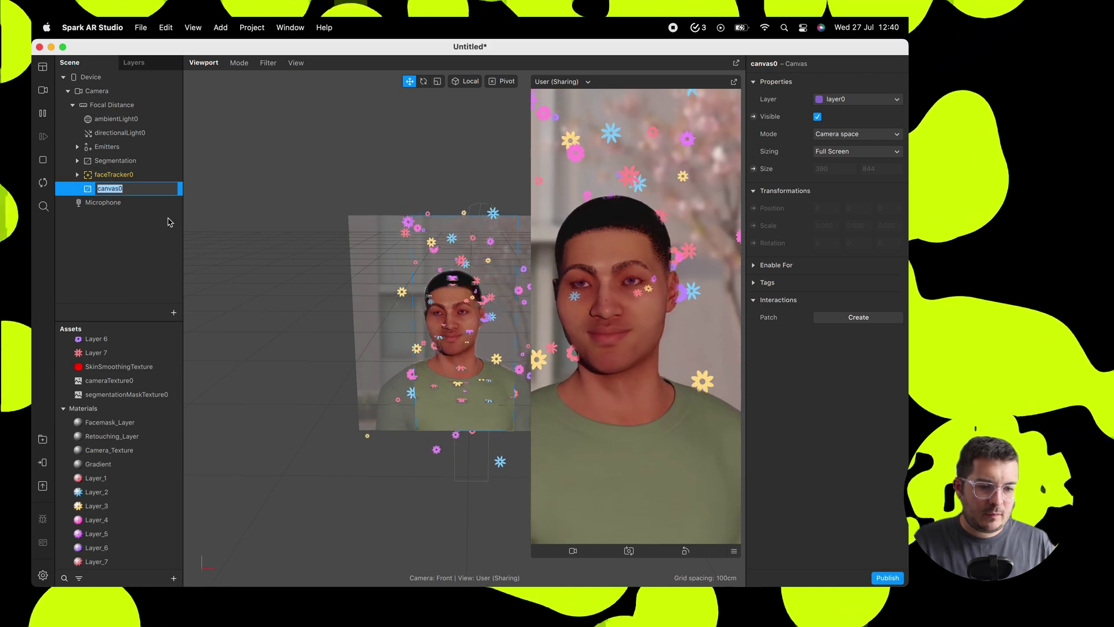
# - Name the new canvas GradientBackground and move it directly above the Emitters group in the scene hierarchy
pyautogui.write('Gradient')
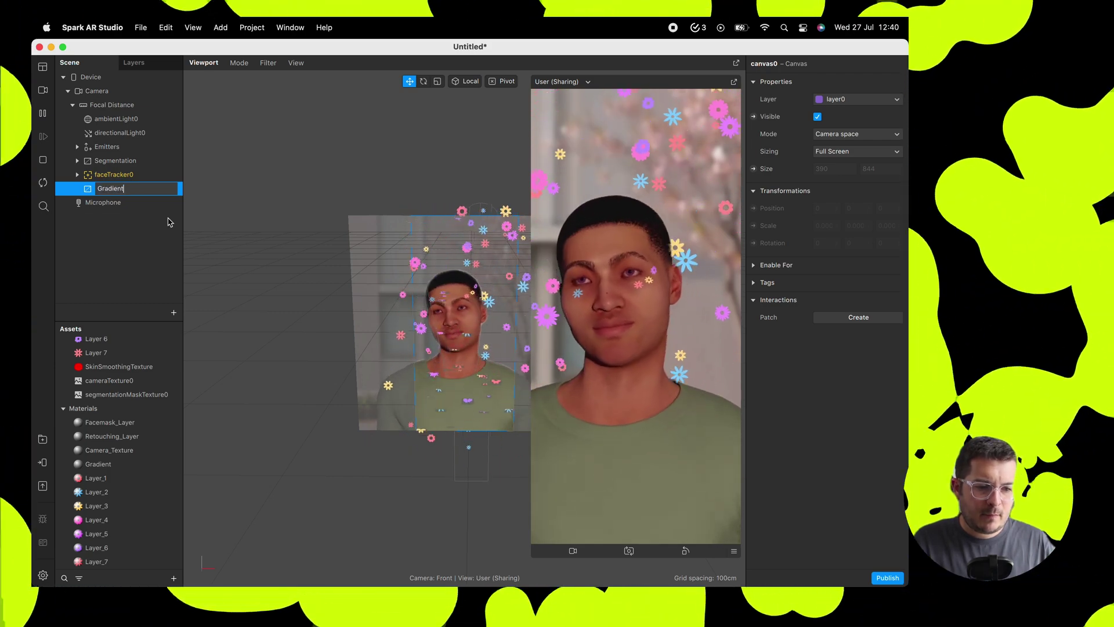
pyautogui.write('Backgounr')
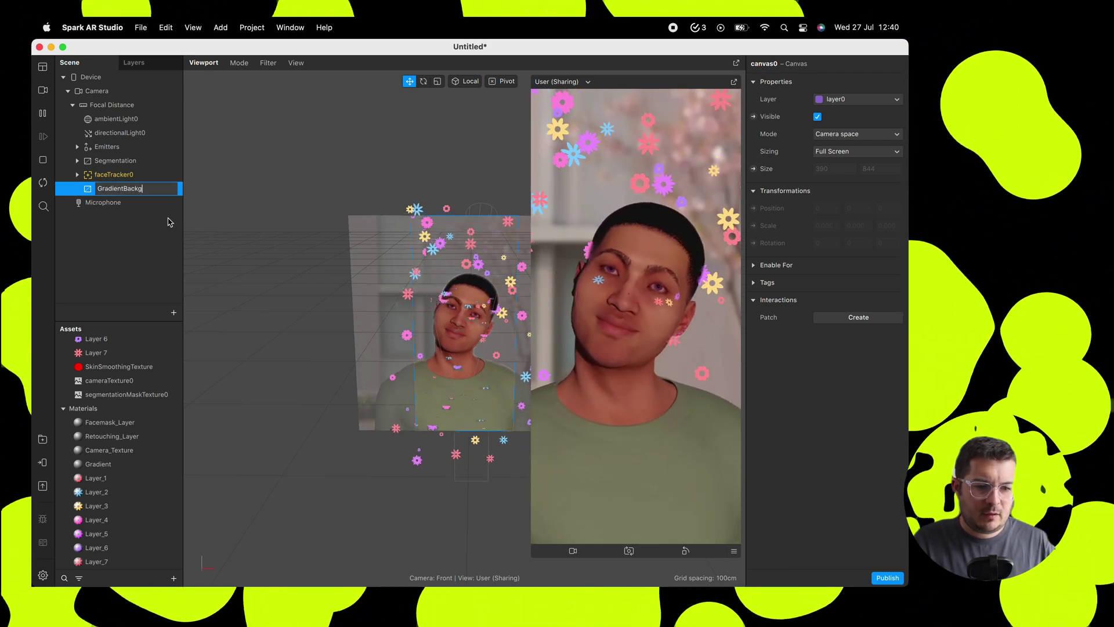
pyautogui.press('BackSpace')
pyautogui.press('BackSpace')
pyautogui.press('BackSpace')
pyautogui.write('ro')
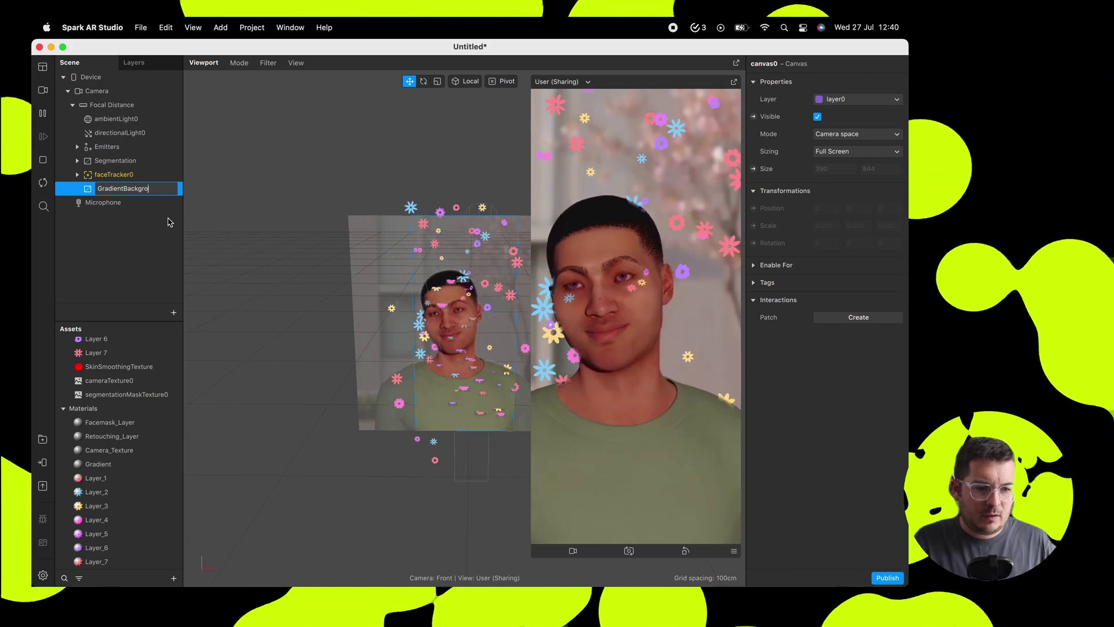
pyautogui.write('und')
pyautogui.press('Return')
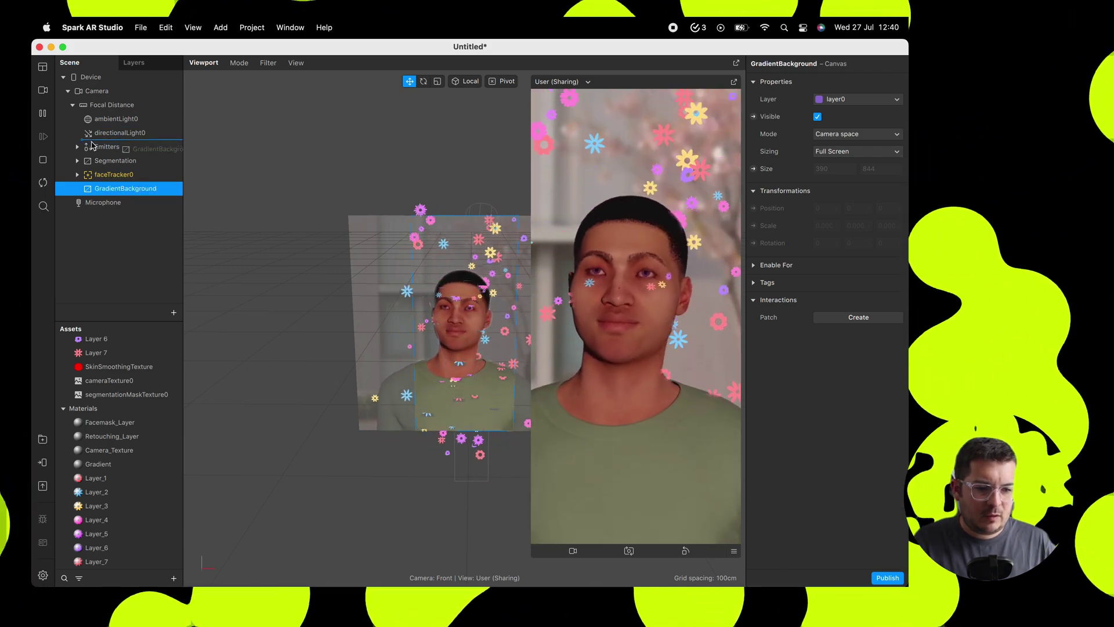
pyautogui.moveTo(91, 145); pyautogui.dragTo(92, 142)
# - Add a rectangle as a child of the GradientBackground canvas
pyautogui.rightClick(107, 152)
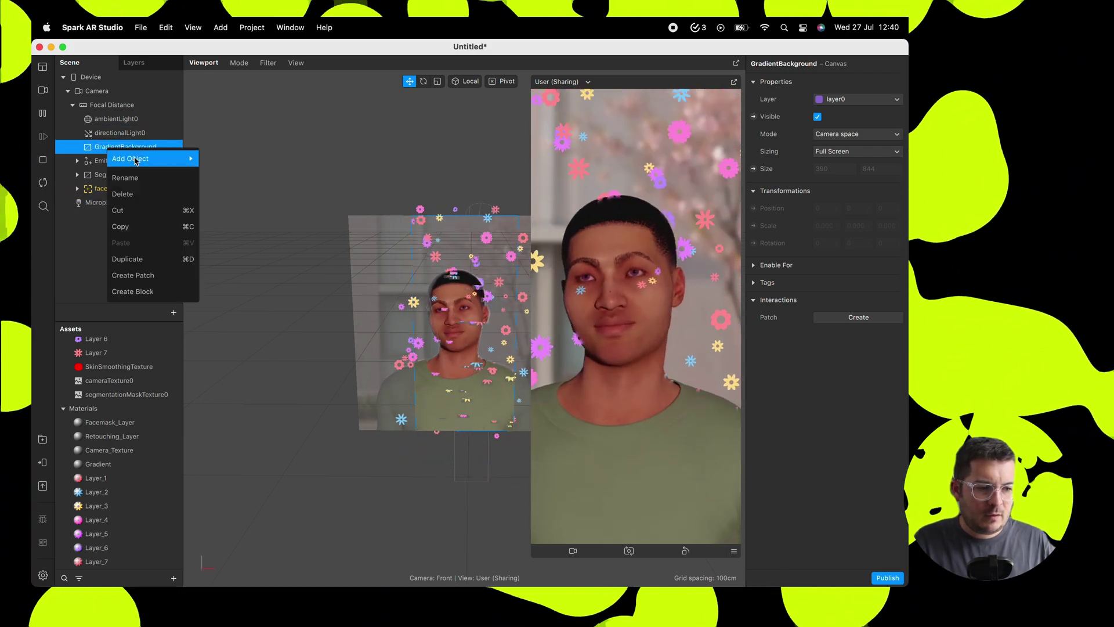
pyautogui.moveTo(174, 159)
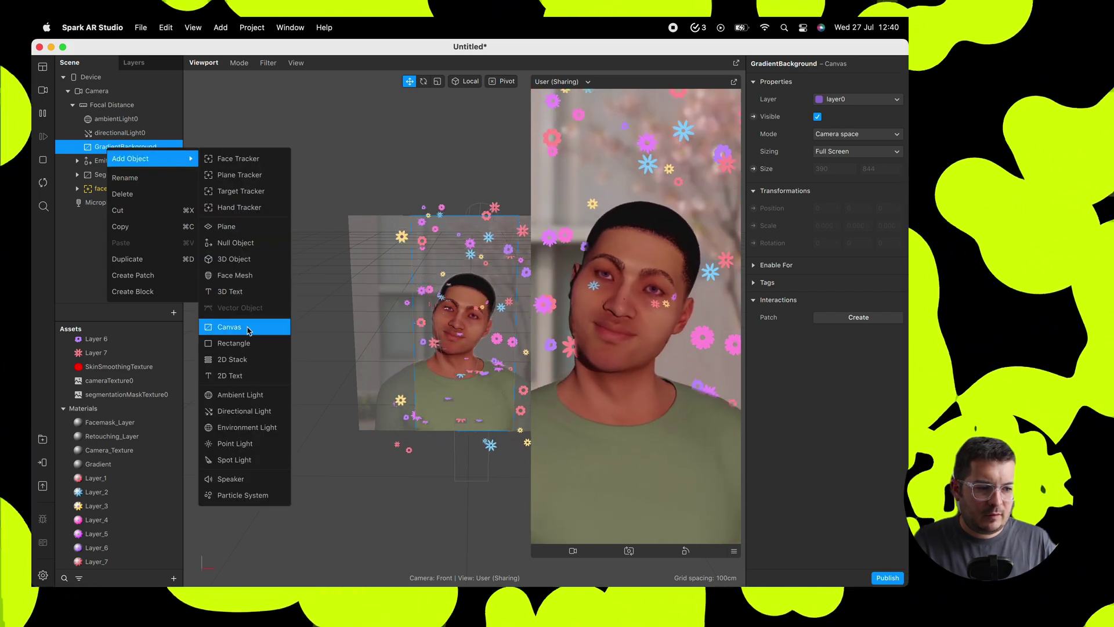
pyautogui.click(249, 342)
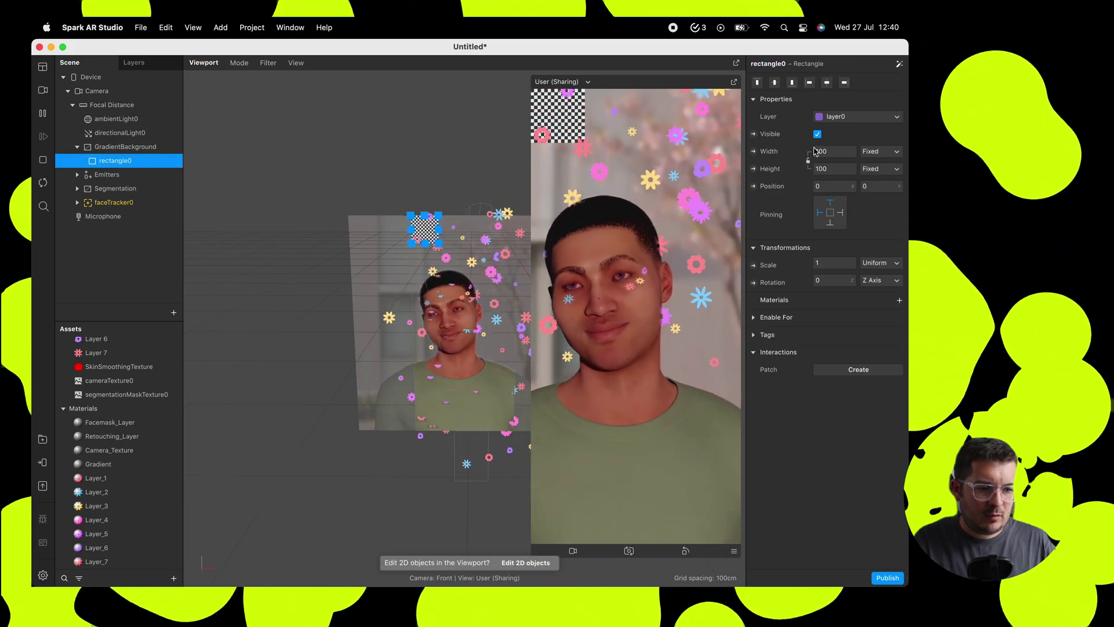
# - Make the rectangle fill the canvas's full width and height and assign it the Gradient material
pyautogui.click(834, 152)
pyautogui.click(836, 169)
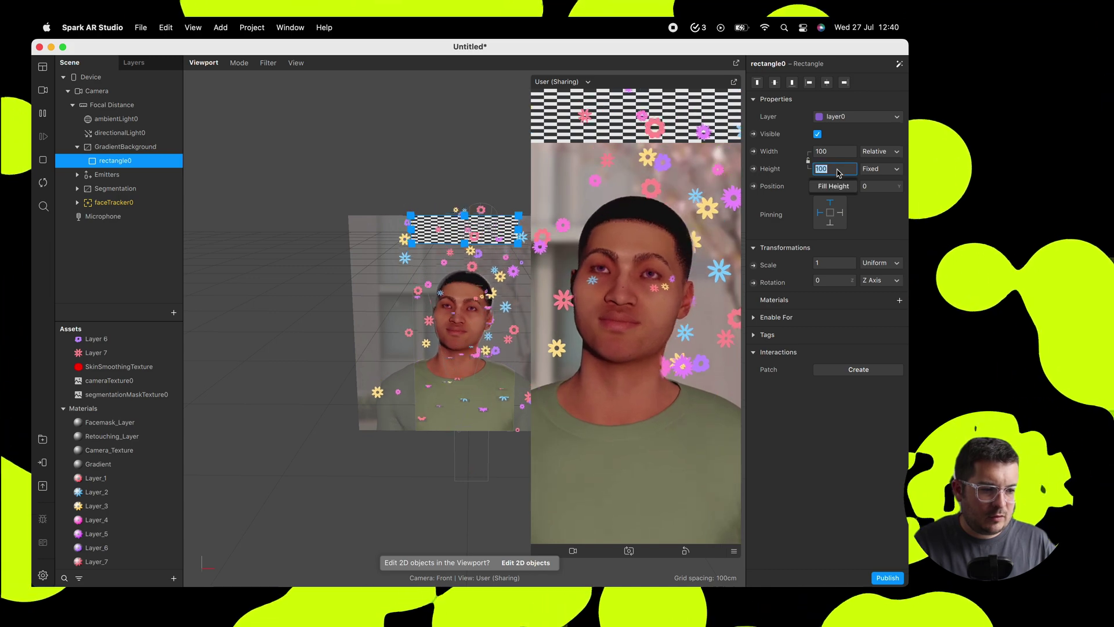
pyautogui.click(838, 170)
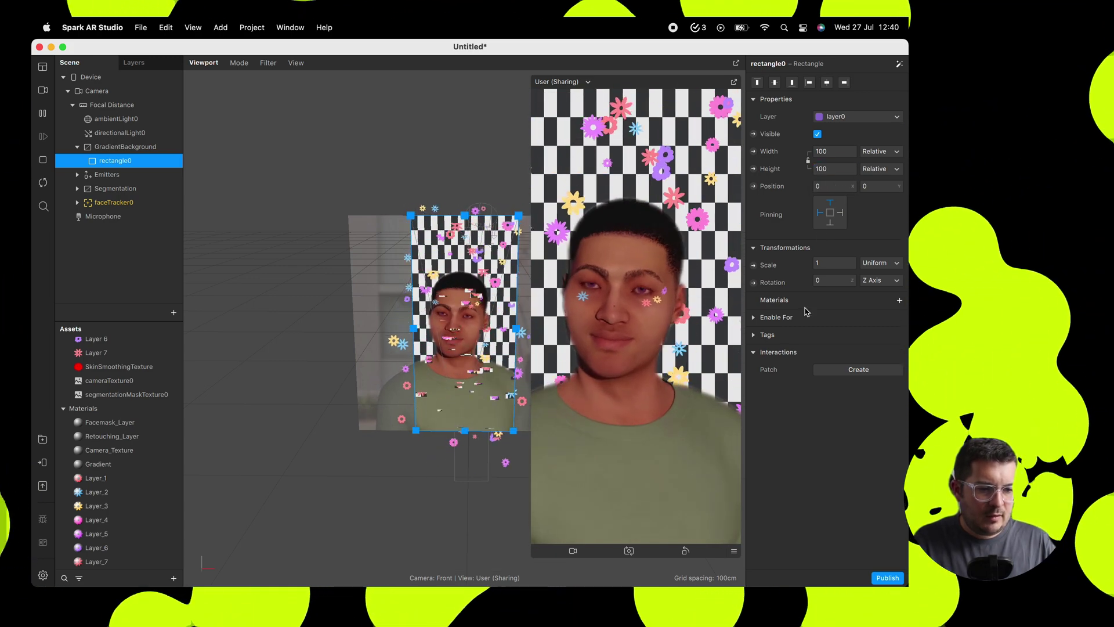
pyautogui.click(900, 300)
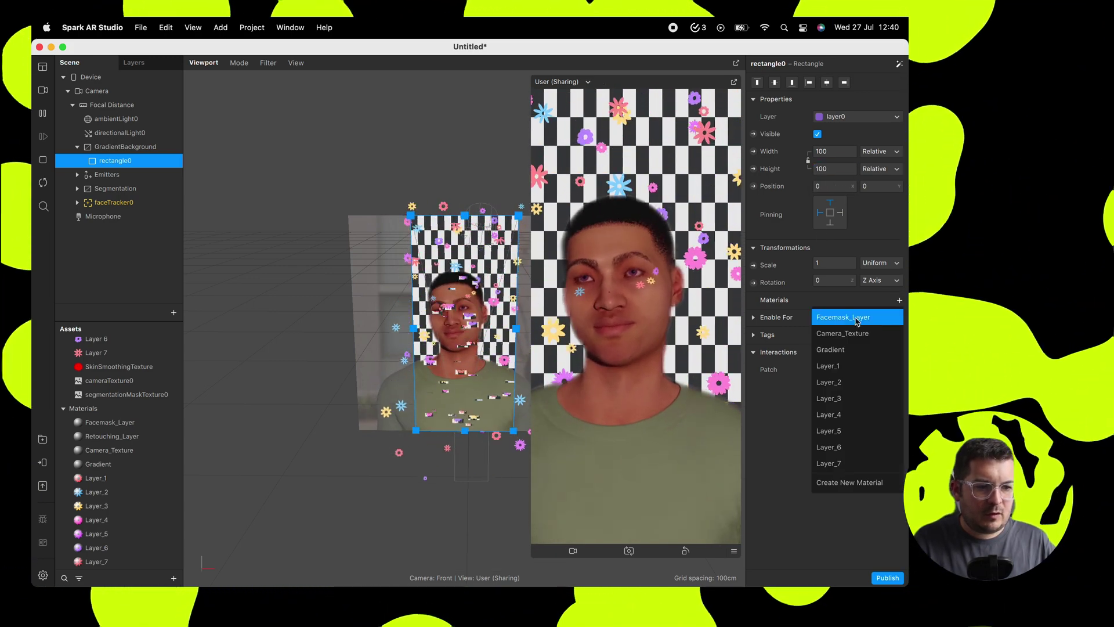
pyautogui.click(844, 351)
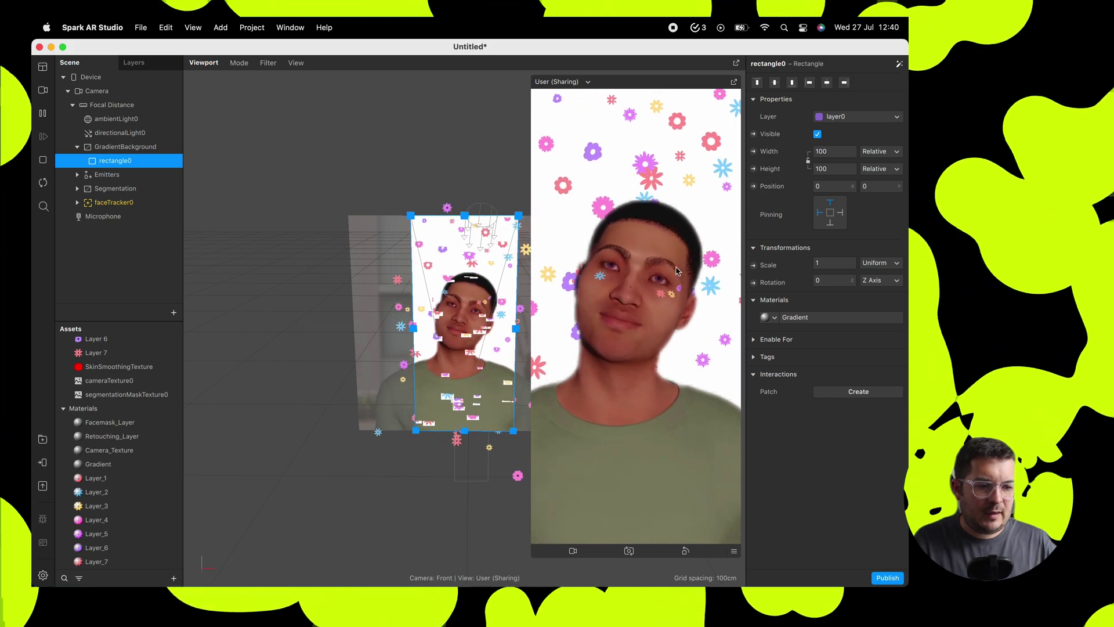
# - Show the Patch Editor and save the project as FlowerFilter in the Versions folder
pyautogui.click(193, 27)
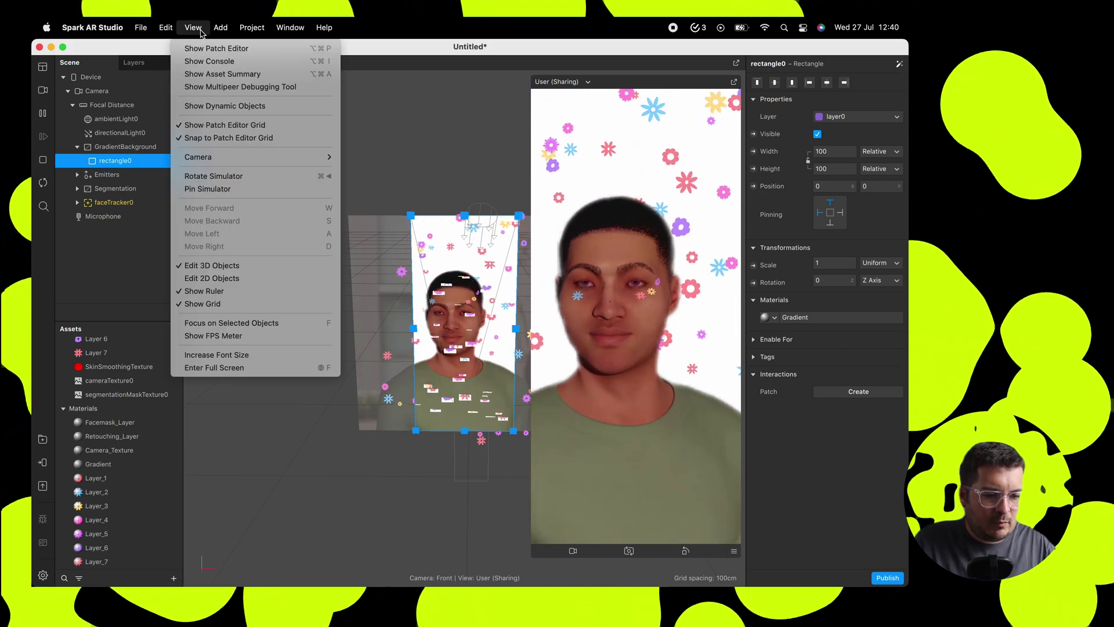
pyautogui.click(205, 49)
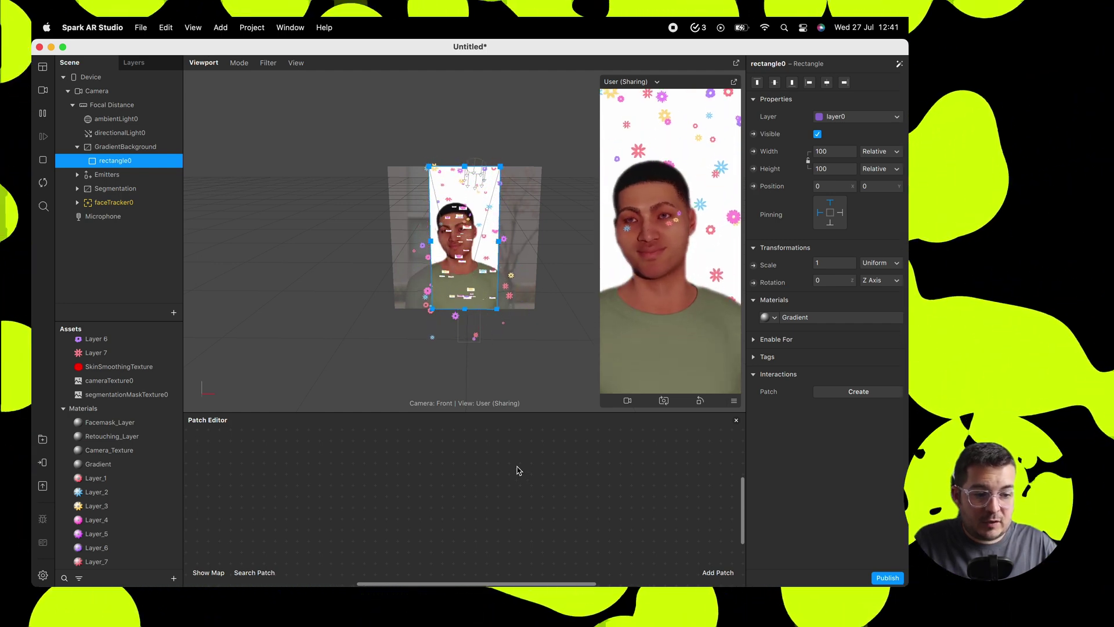
pyautogui.press('super+s')
pyautogui.hscroll(-3, 446, 244)
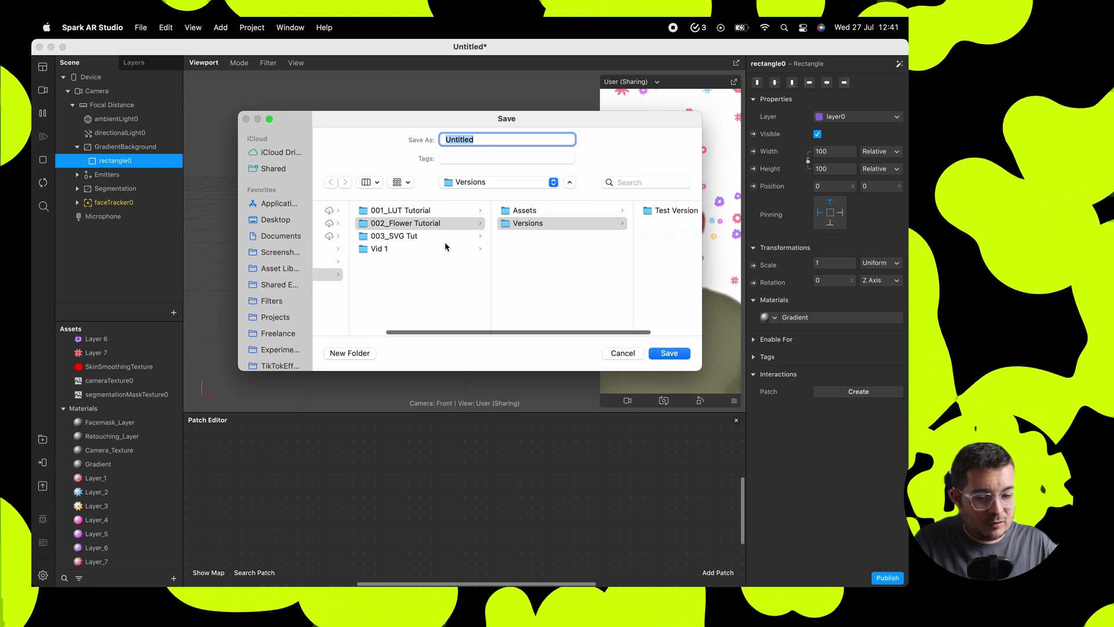
pyautogui.hscroll(3, 446, 239)
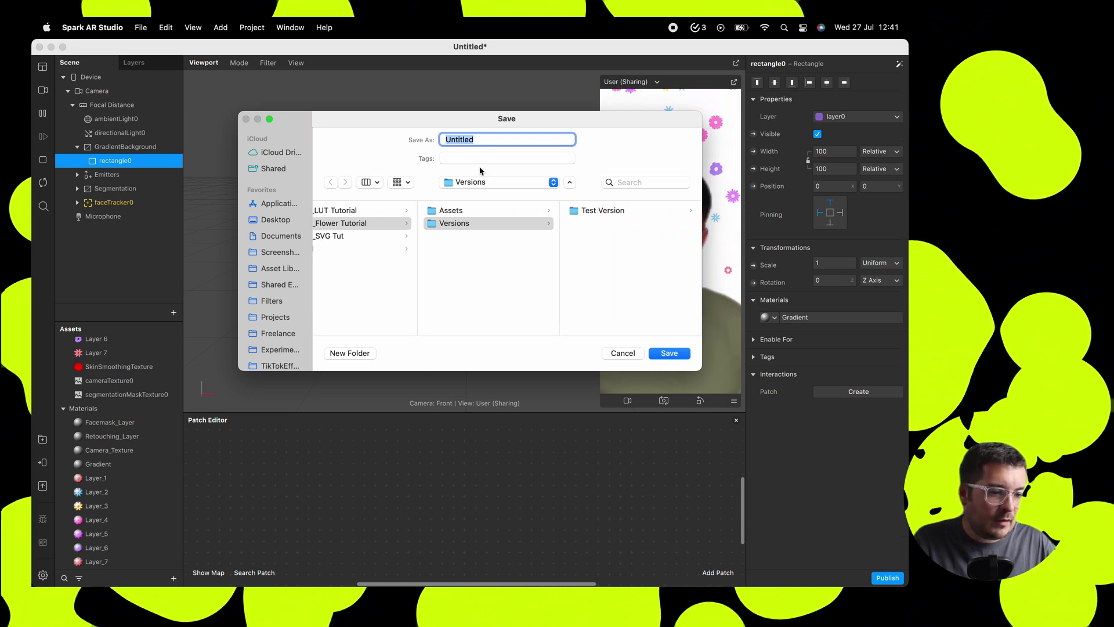
pyautogui.write('V')
pyautogui.press('BackSpace')
pyautogui.write('FlowerFilter')
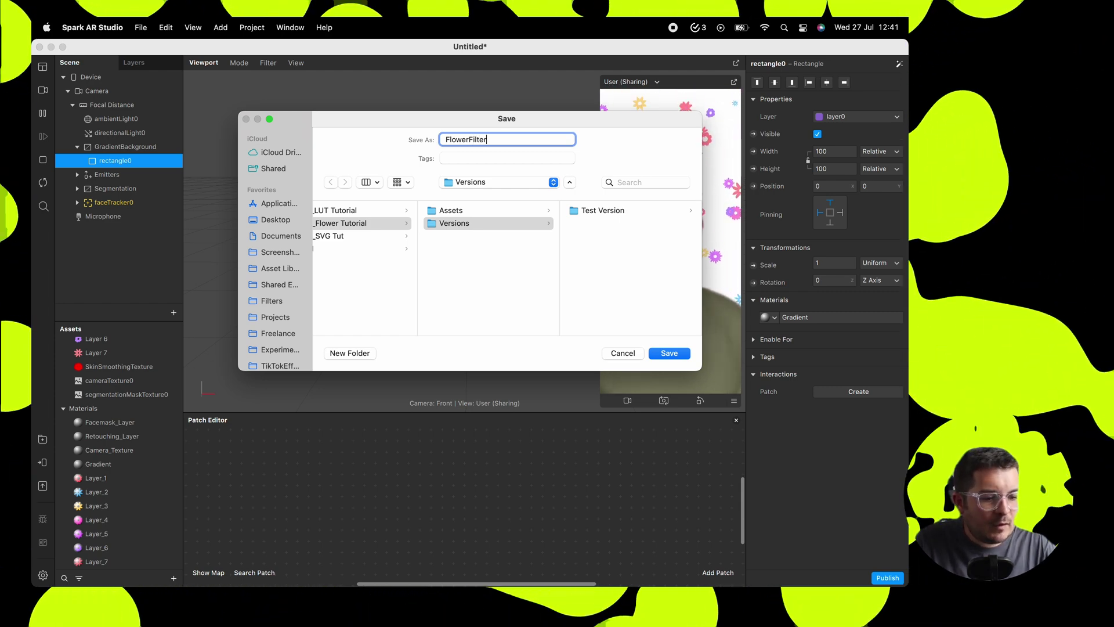
pyautogui.press('Return')
# - Add a Gradient patch to the Patch Editor
pyautogui.rightClick(404, 471)
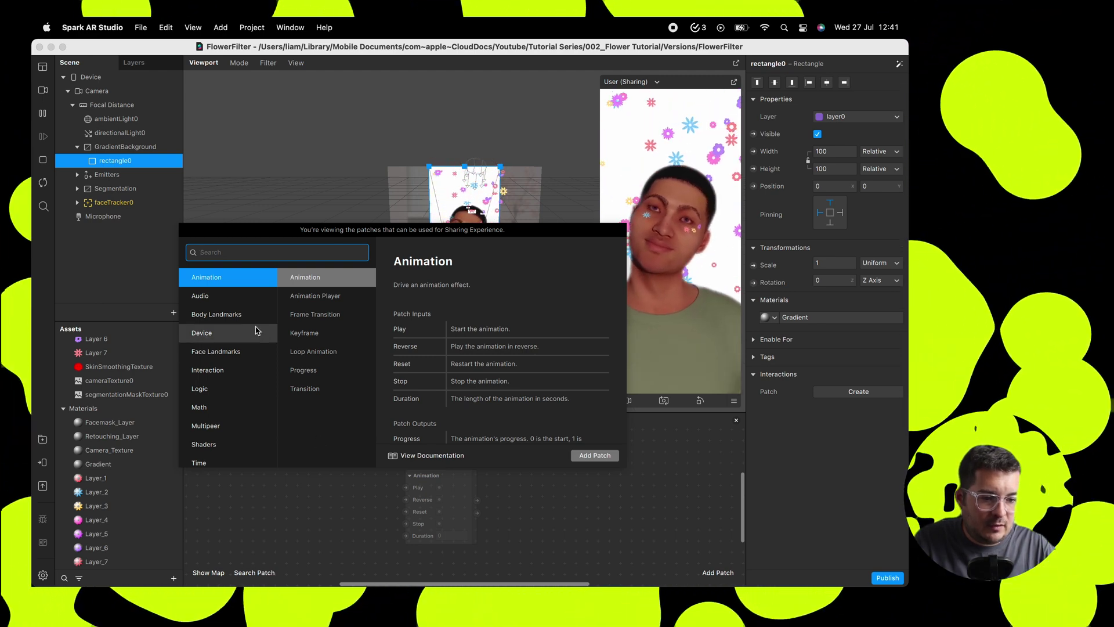
pyautogui.write('grad')
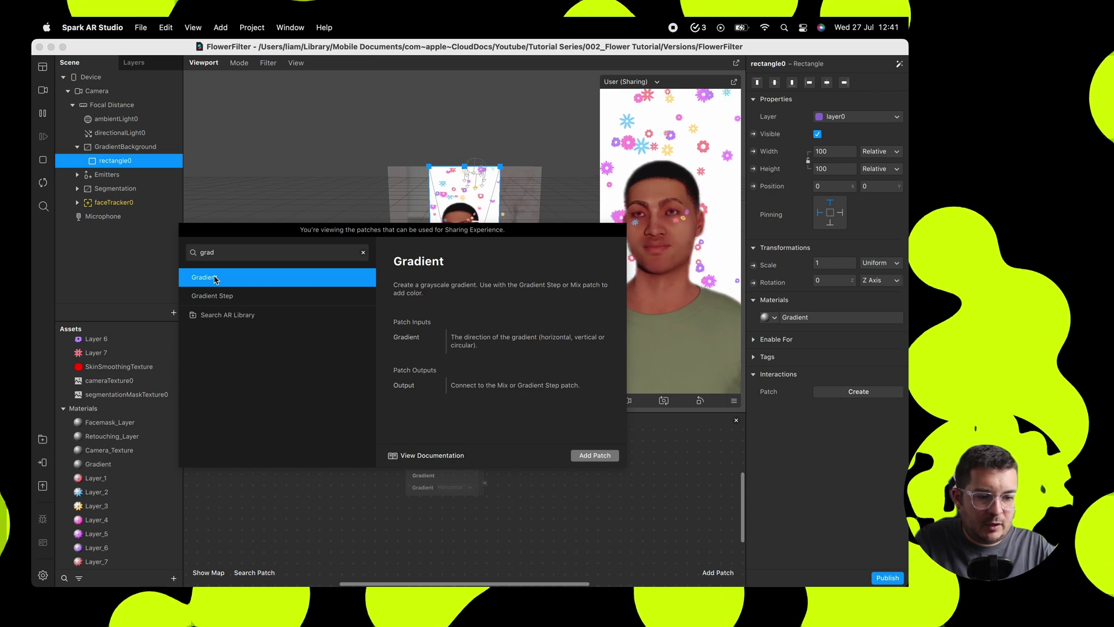
pyautogui.click(595, 455)
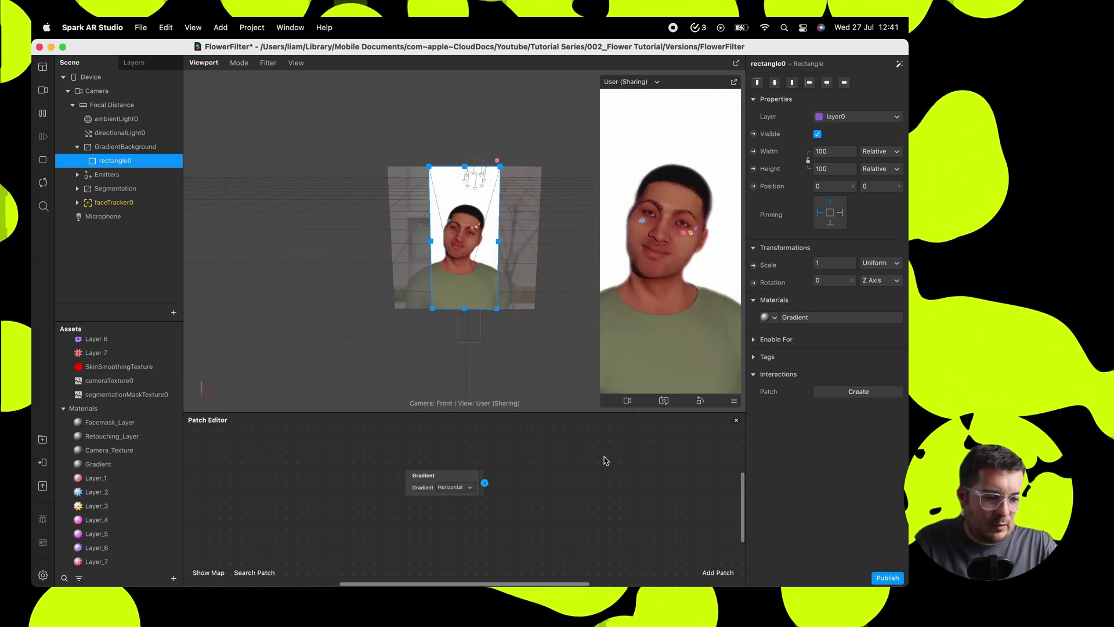
# - Add a Gradient Step patch fed by the Gradient patch's output and rearrange the patches to make room beside them
pyautogui.moveTo(485, 483); pyautogui.dragTo(545, 473)
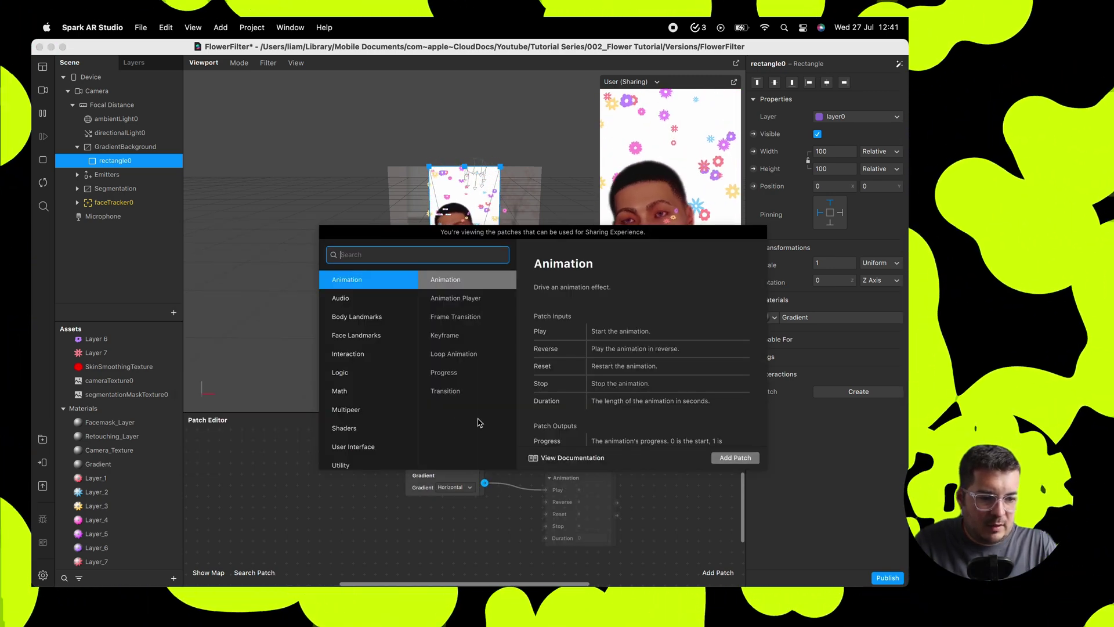
pyautogui.write('grad')
pyautogui.click(368, 296)
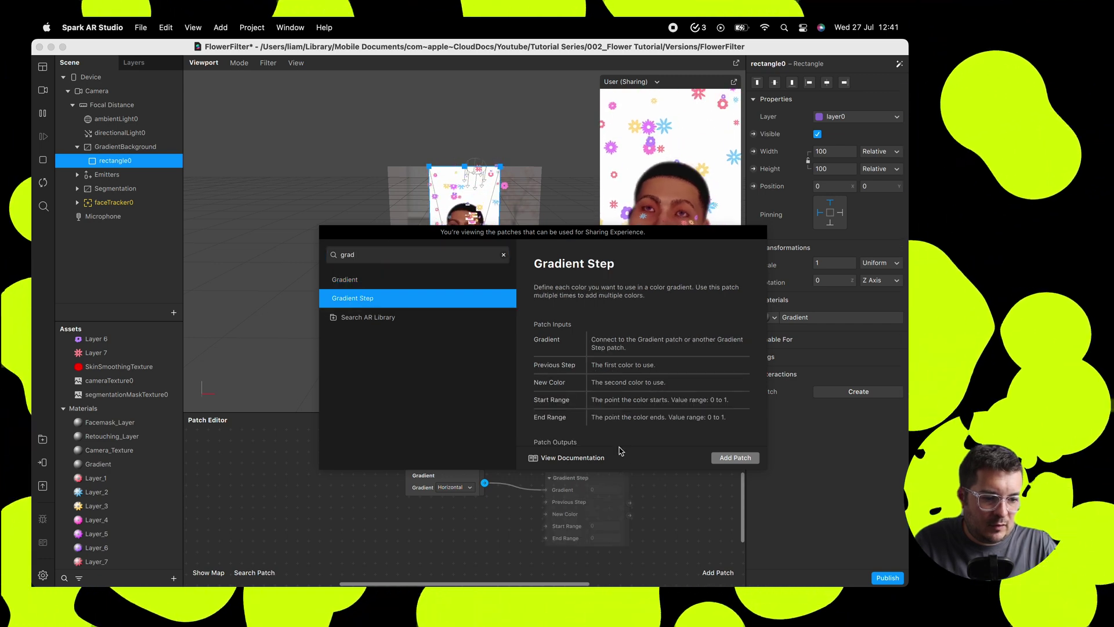
pyautogui.press('Return')
pyautogui.moveTo(632, 460); pyautogui.dragTo(443, 524)
pyautogui.moveTo(567, 498); pyautogui.dragTo(400, 498)
# - Create a diffuse texture patch for the Gradient material and connect the Gradient Step's Output to it
pyautogui.click(98, 465)
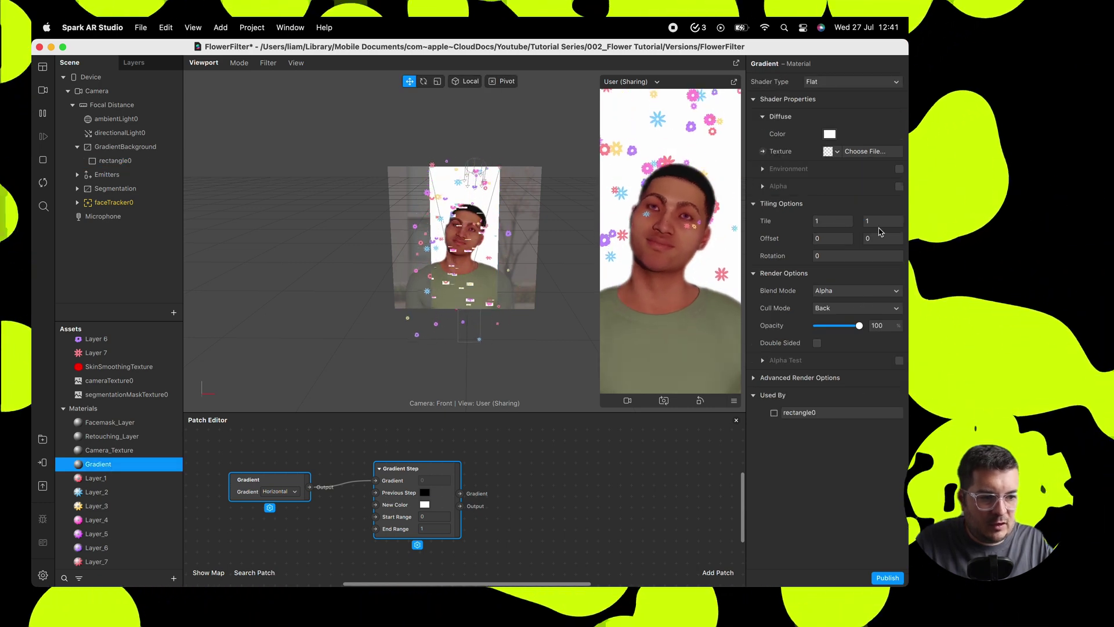
pyautogui.click(762, 151)
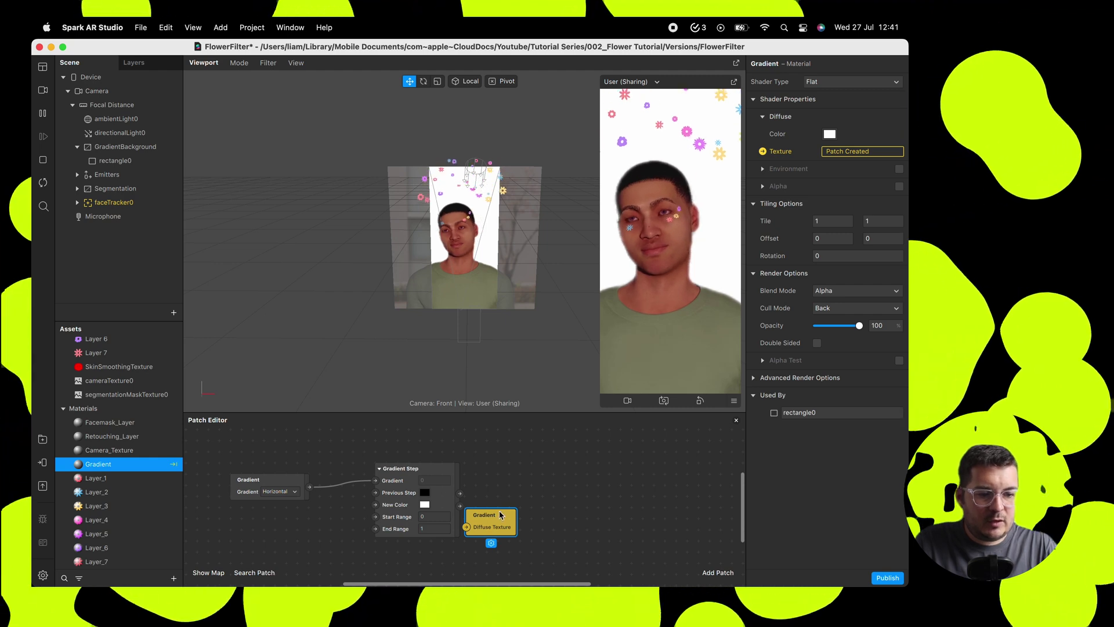
pyautogui.moveTo(500, 516); pyautogui.dragTo(554, 492)
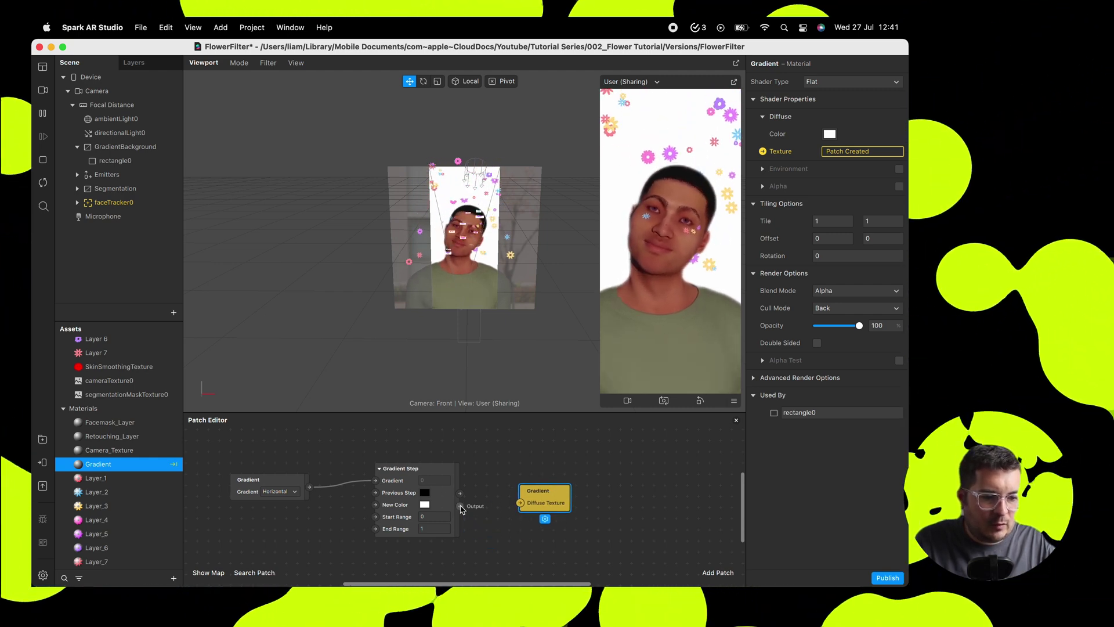
pyautogui.scroll(3, 463, 510)
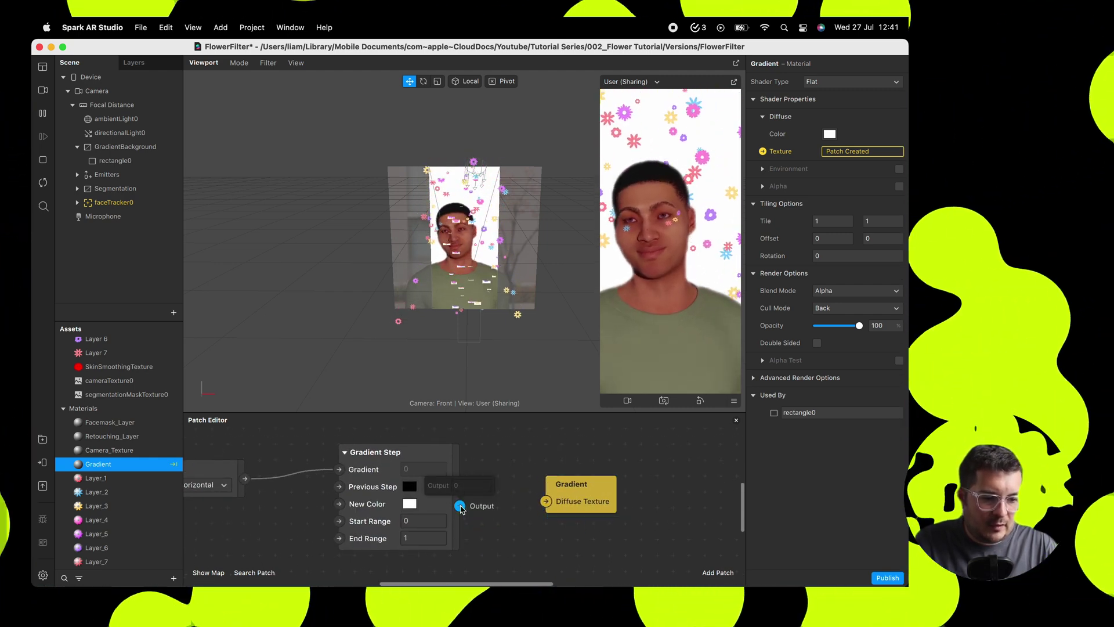
pyautogui.moveTo(545, 504); pyautogui.dragTo(545, 502)
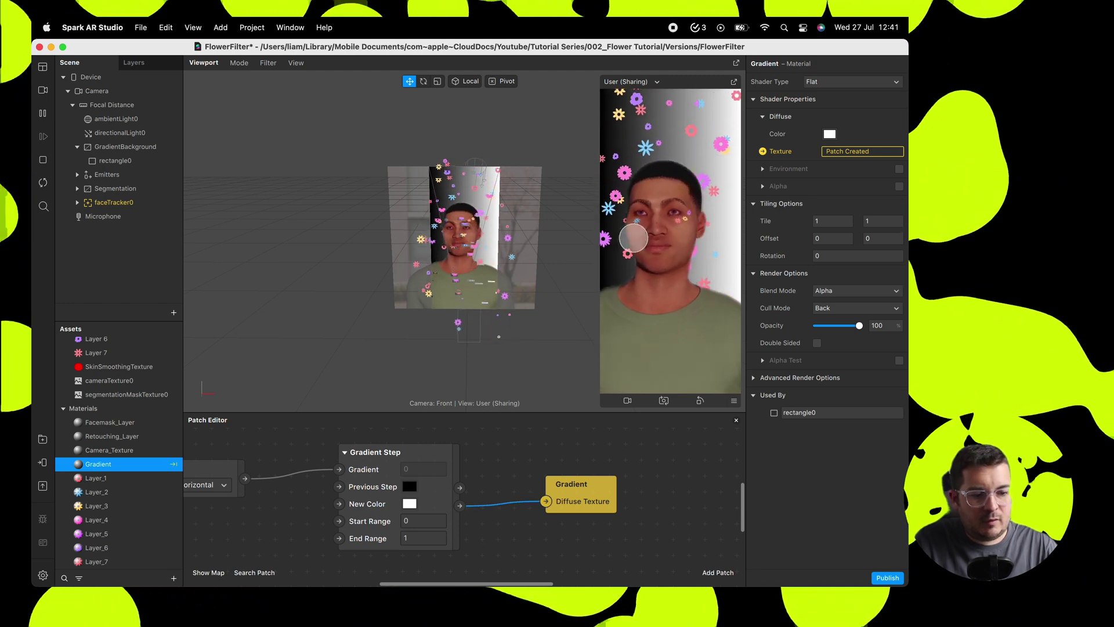
# - Set the Gradient patch's direction to Vertical
pyautogui.scroll(-3, 304, 495)
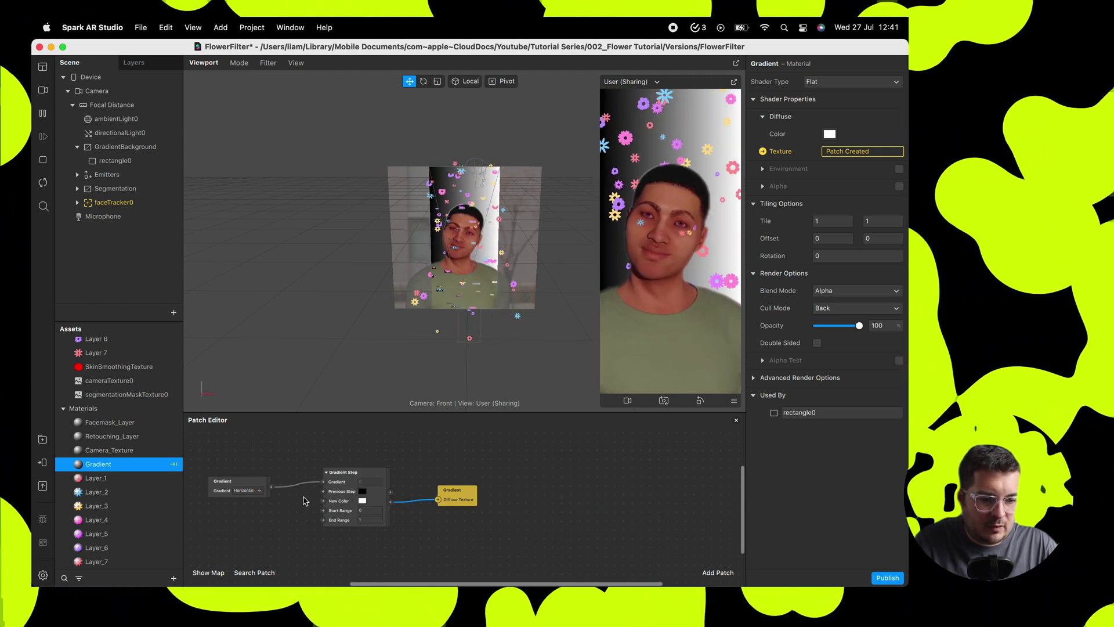
pyautogui.click(258, 494)
pyautogui.click(257, 506)
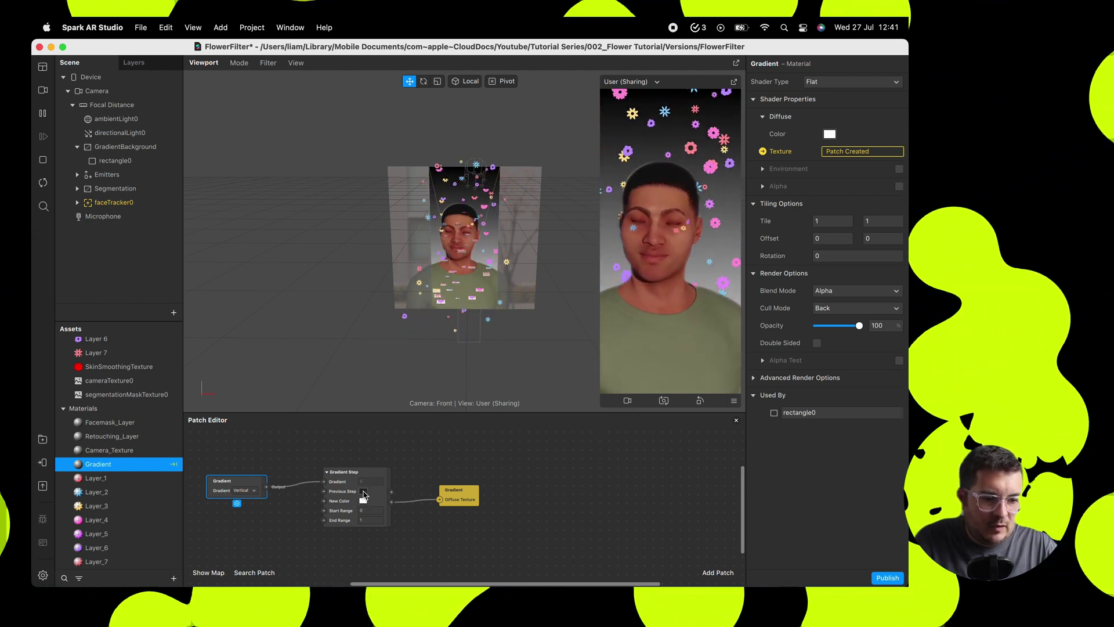
# - Make the Gradient Step patch's Previous Step color fully transparent with 0% opacity
pyautogui.click(363, 492)
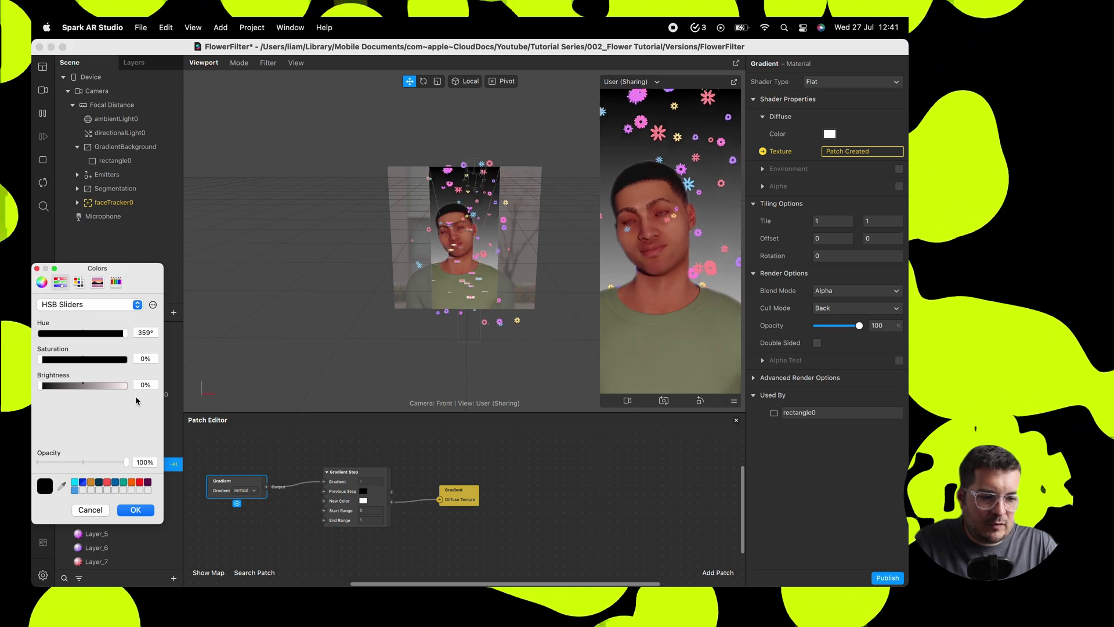
pyautogui.moveTo(126, 462); pyautogui.dragTo(38, 463)
pyautogui.click(136, 510)
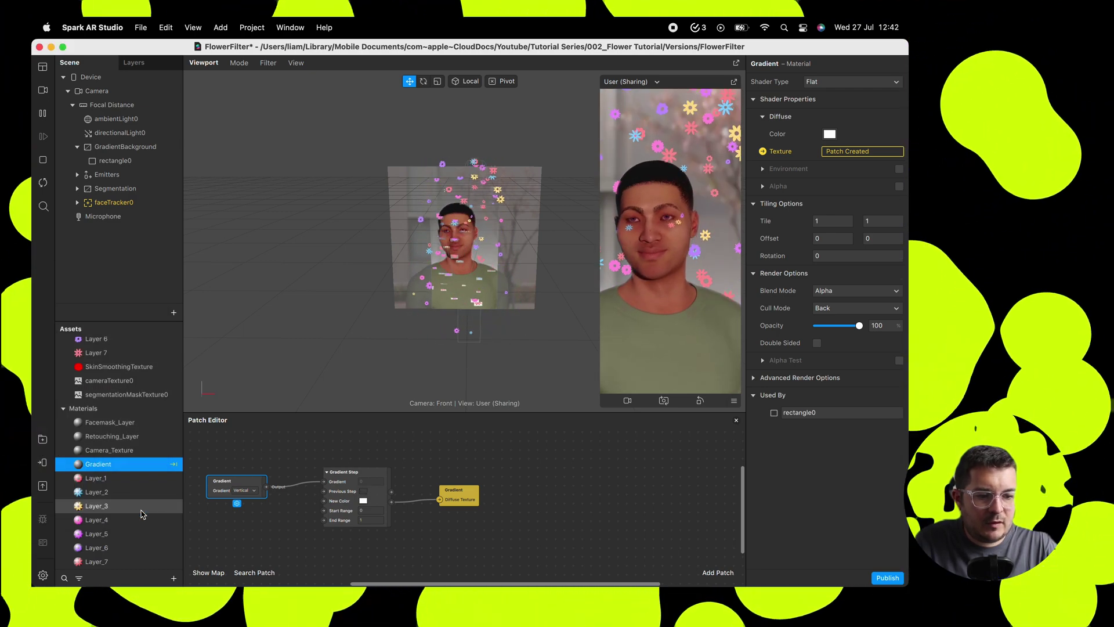
# - Set the Gradient Step patch's New Color to orange with hue 28° and saturation 51%
pyautogui.click(364, 501)
pyautogui.click(83, 359)
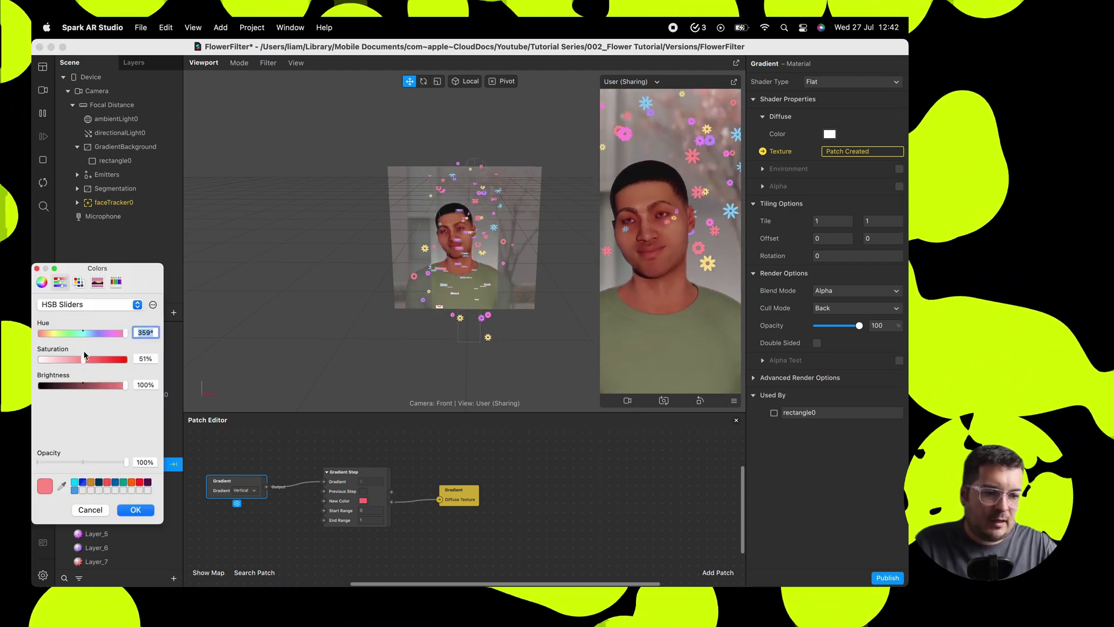
pyautogui.click(47, 333)
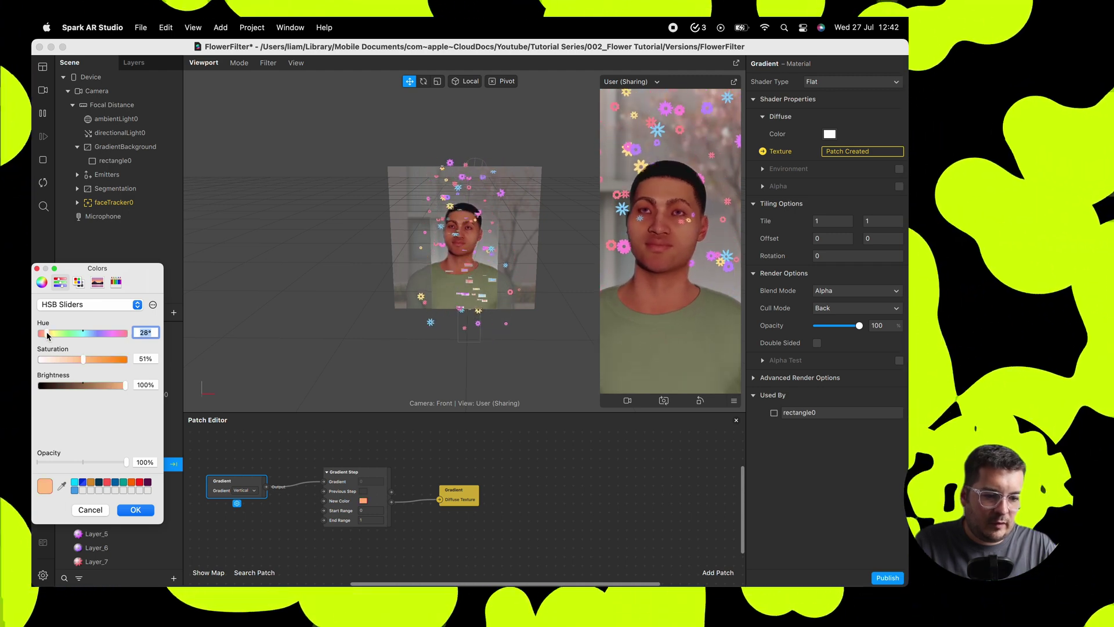
pyautogui.click(136, 510)
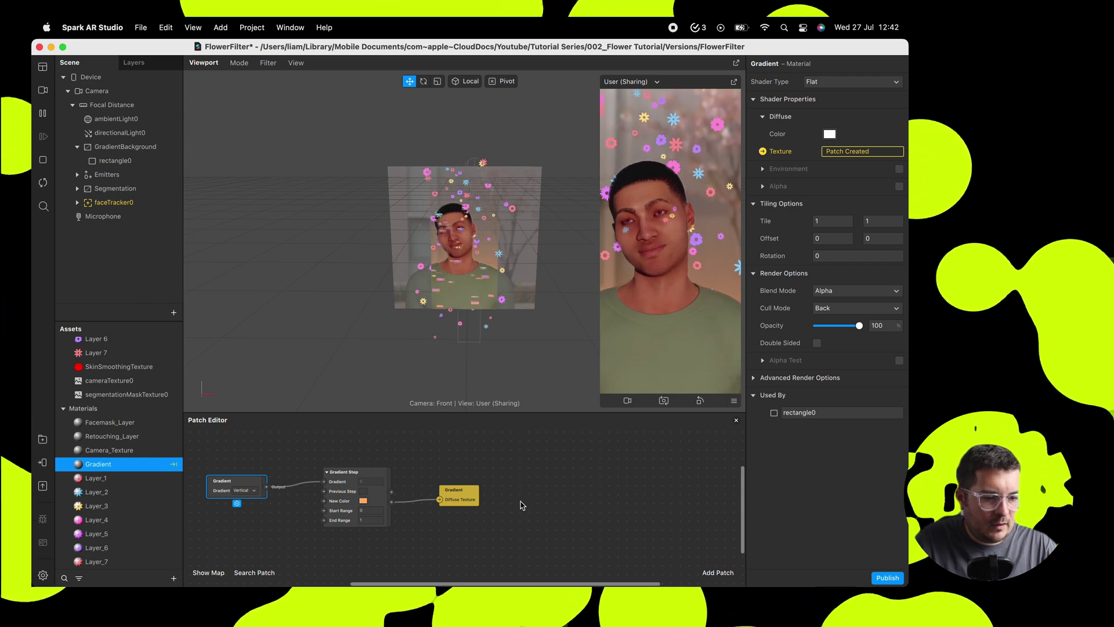
# - Spread out the Gradient, Gradient Step and diffuse texture patches into a clearer layout in the Patch Editor
pyautogui.moveTo(379, 501); pyautogui.dragTo(394, 500)
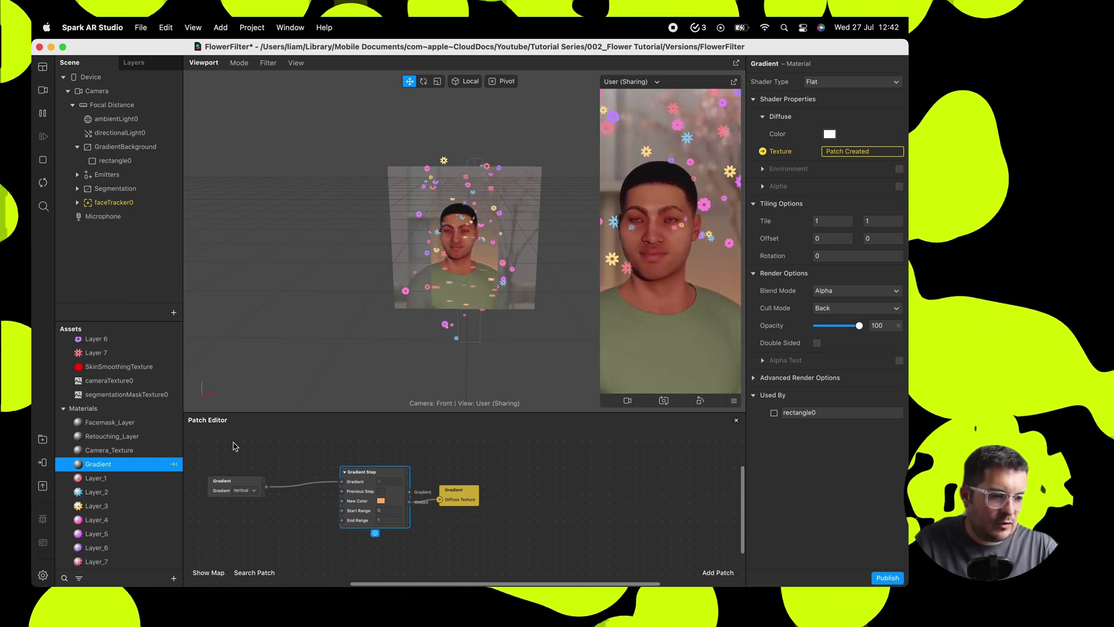
pyautogui.click(225, 483)
pyautogui.moveTo(225, 482); pyautogui.dragTo(225, 465)
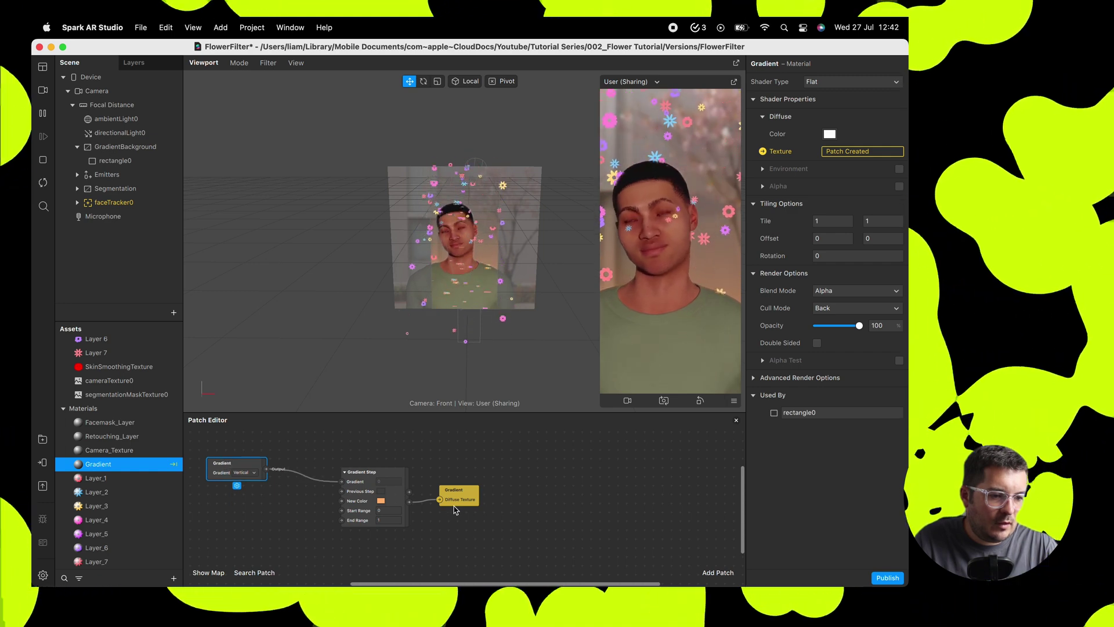
pyautogui.moveTo(457, 499); pyautogui.dragTo(483, 508)
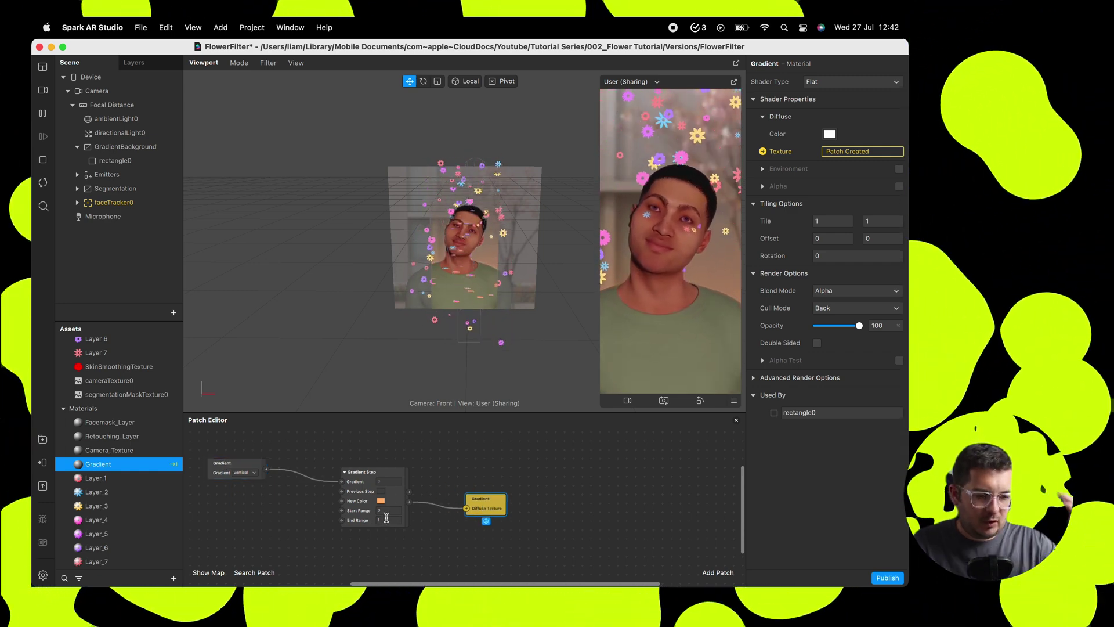
# - Set the Gradient Step patch's End Range to 0.75 and save the project
pyautogui.click(384, 520)
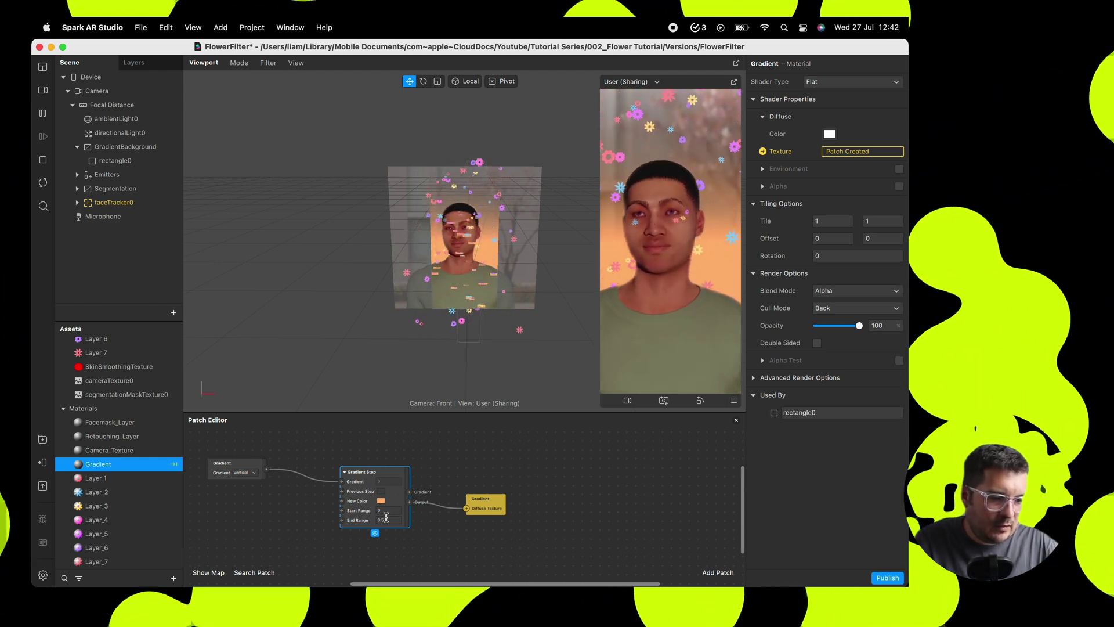
pyautogui.write('.75')
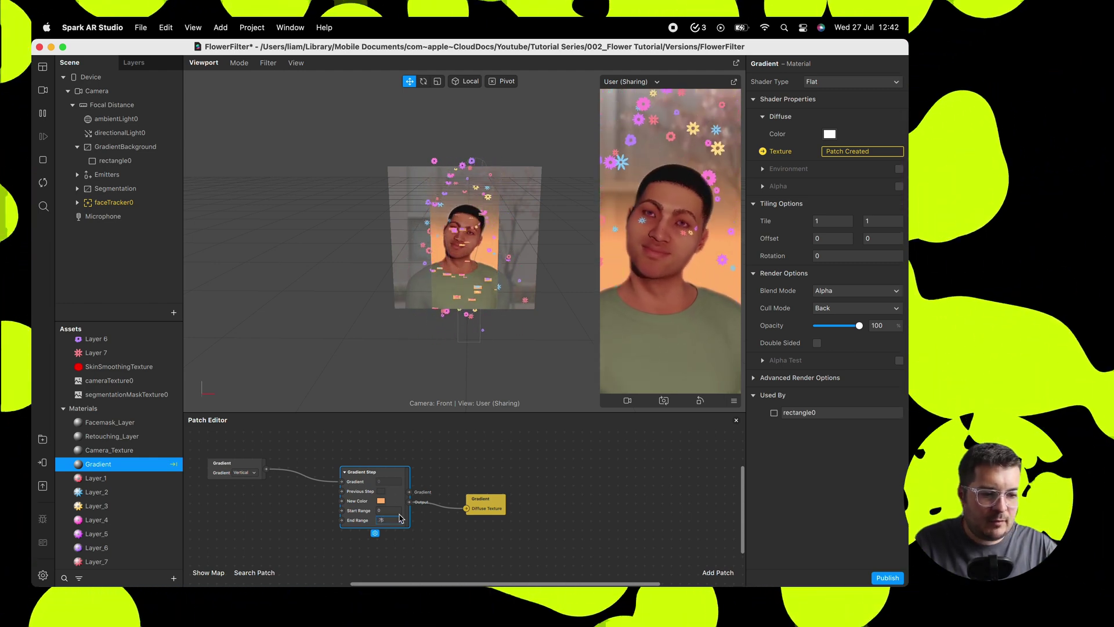
pyautogui.press('Return')
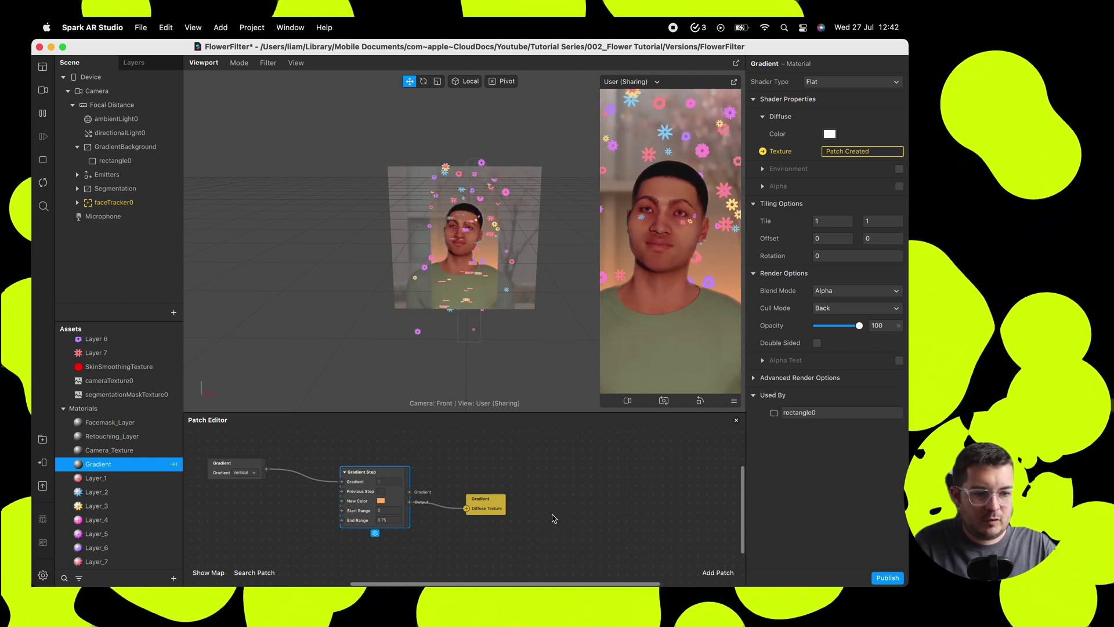
pyautogui.press('super+s')
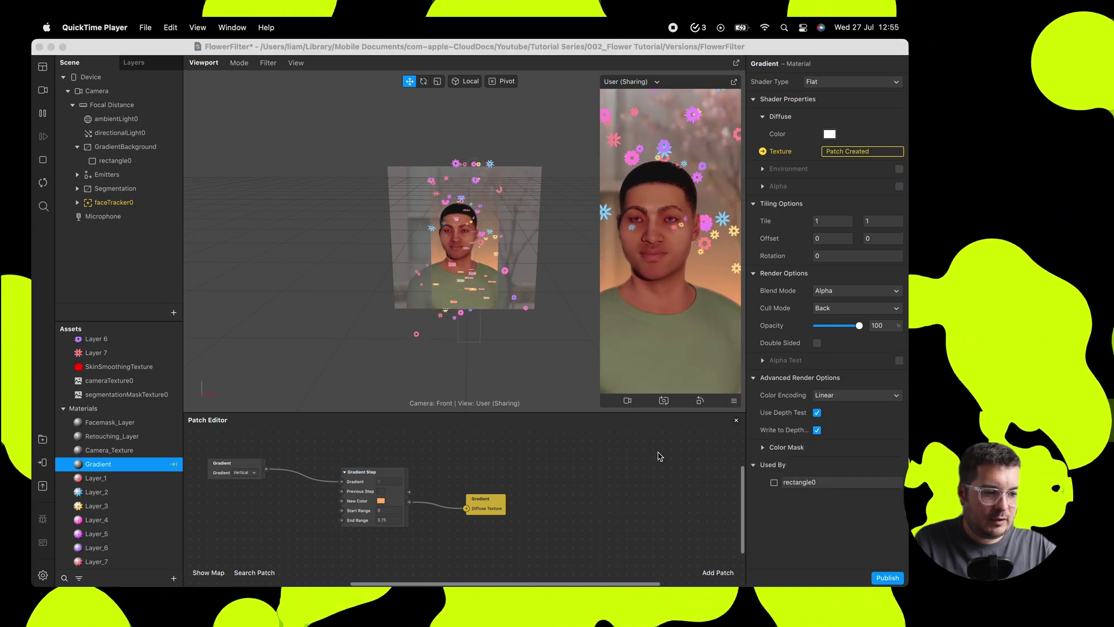
# - Enable Alpha Test on the Gradient material and turn off Write to Depth in its advanced render options
pyautogui.click(120, 451)
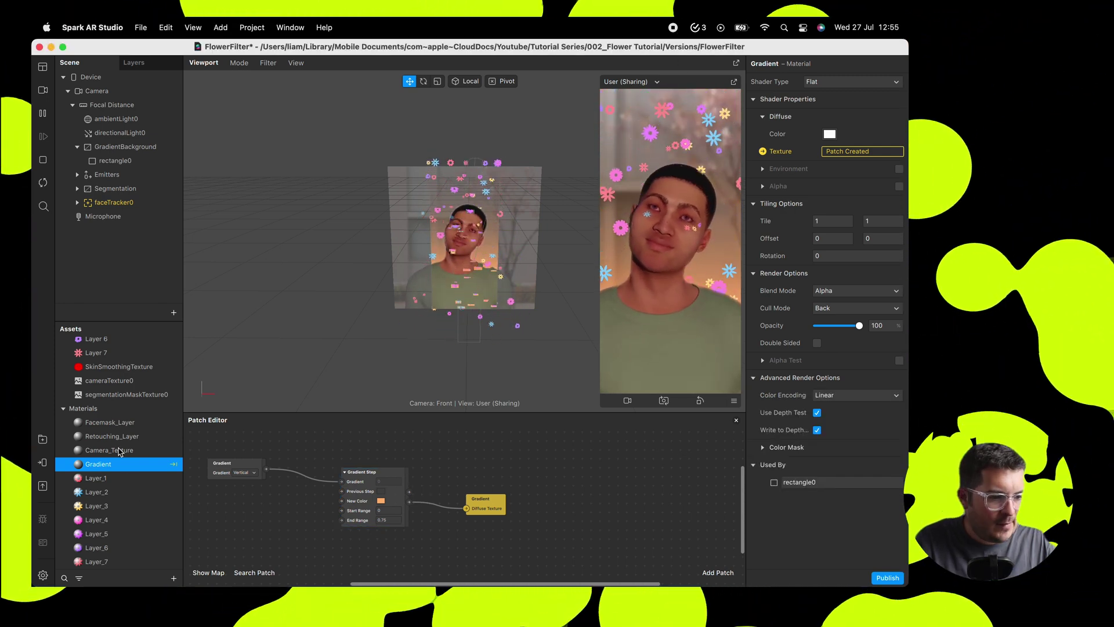
pyautogui.click(119, 450)
pyautogui.click(101, 465)
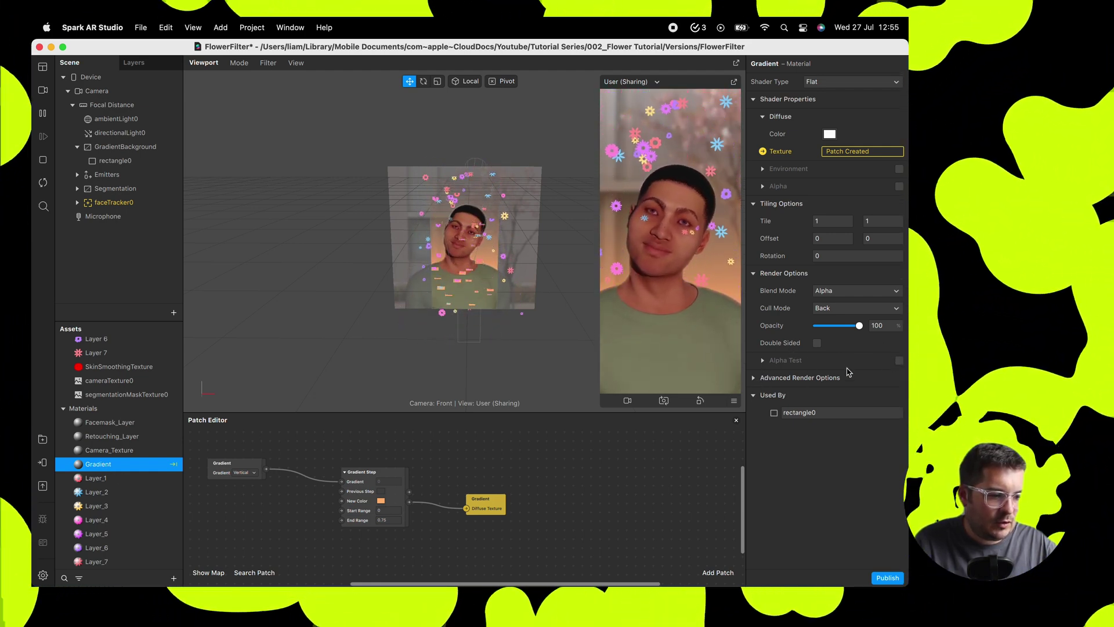
pyautogui.click(899, 360)
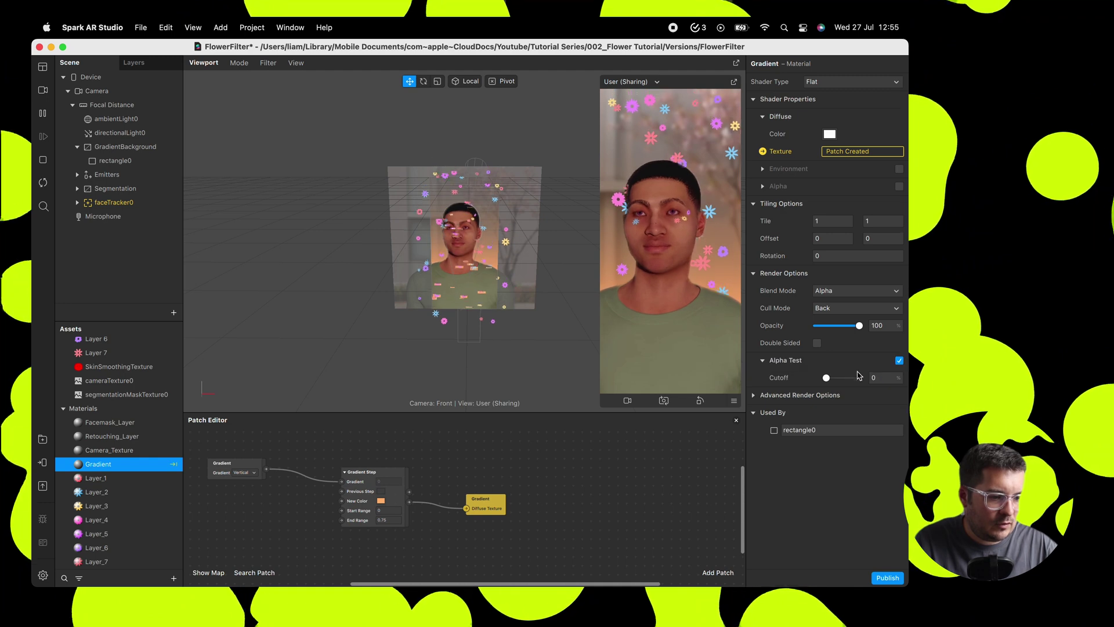
pyautogui.click(757, 396)
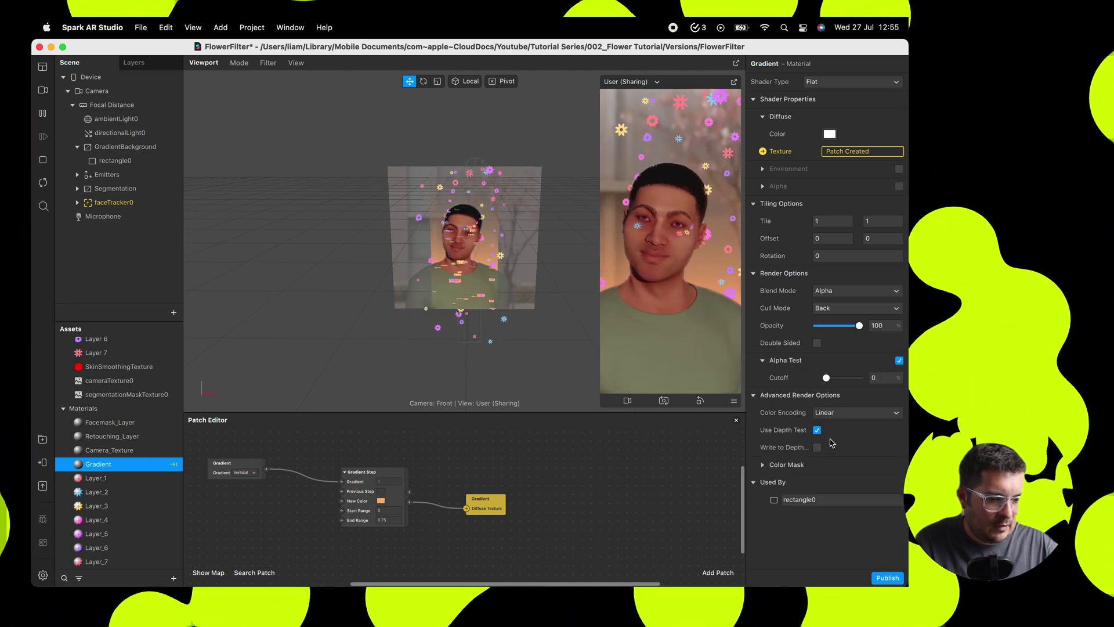
# - Send the effect to Instagram for testing on a device and reveal its test link
pyautogui.click(44, 463)
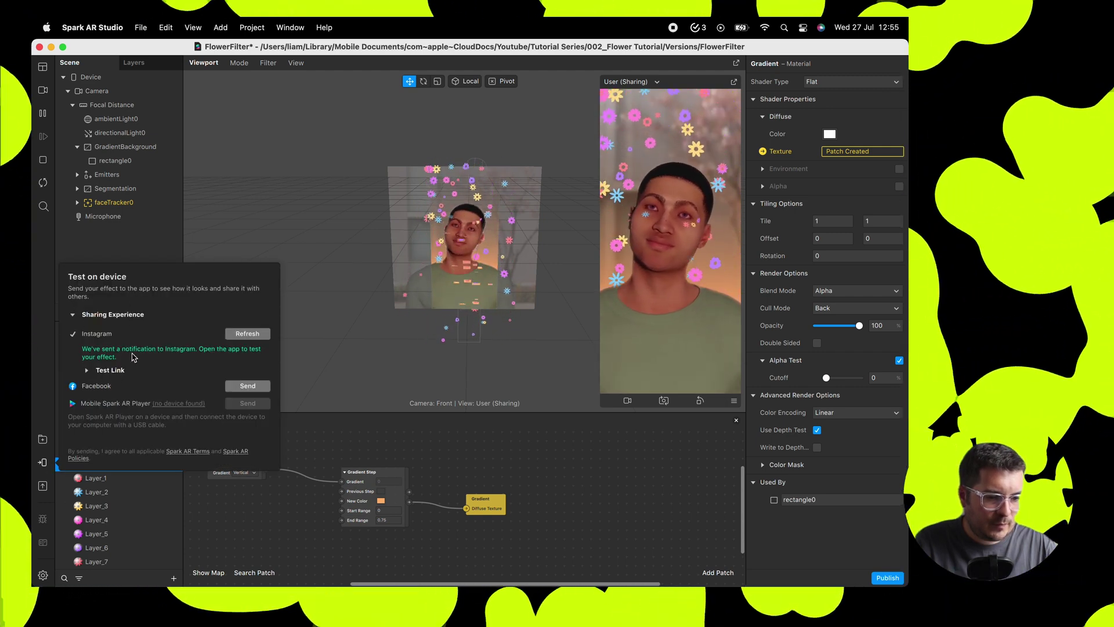
pyautogui.click(241, 334)
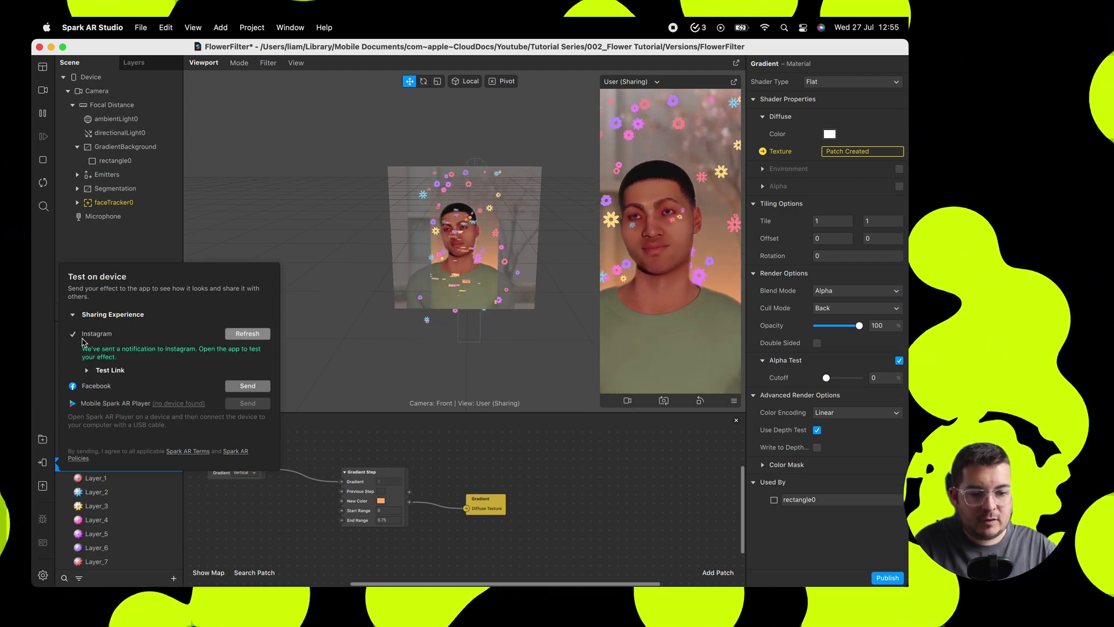
pyautogui.click(88, 371)
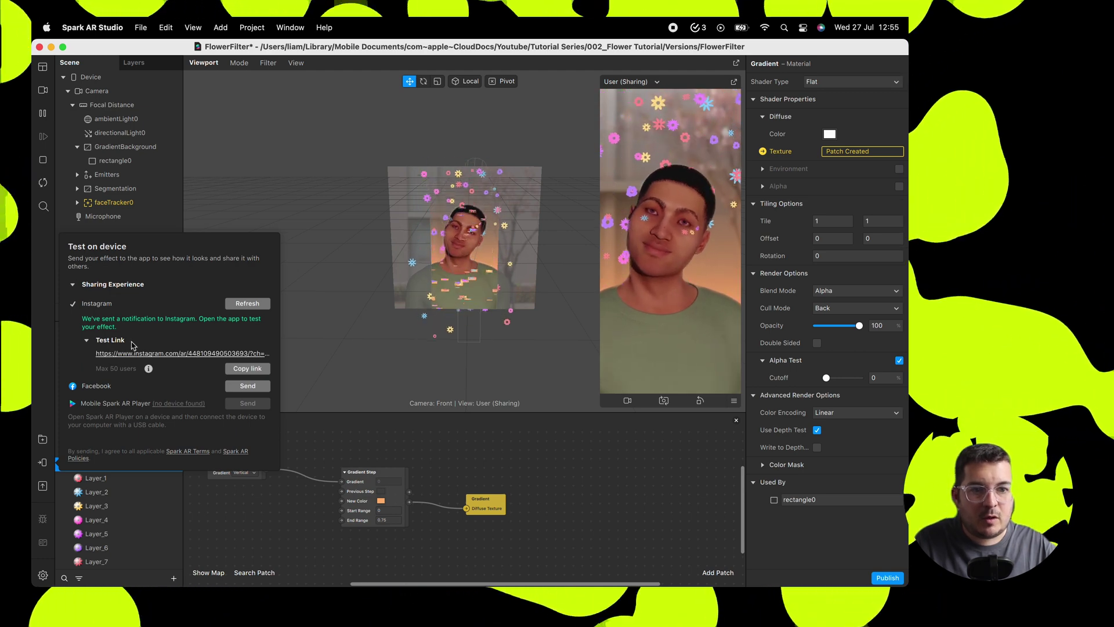
pyautogui.moveTo(148, 369)
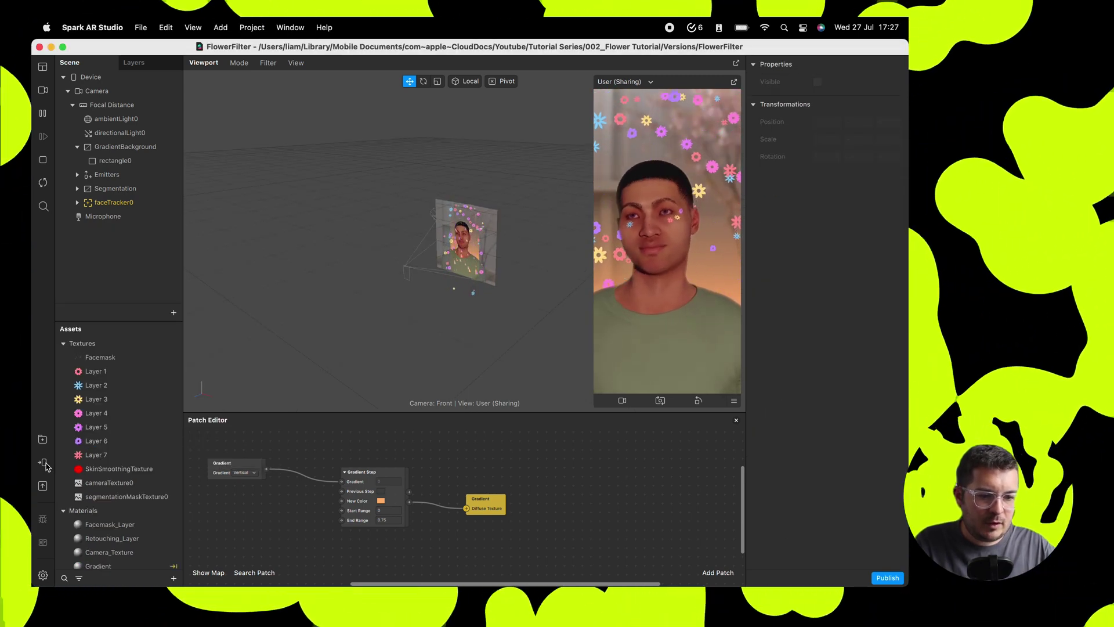
# - Upload the project to Spark AR Hub as a new effect without recording a demo video
pyautogui.click(43, 487)
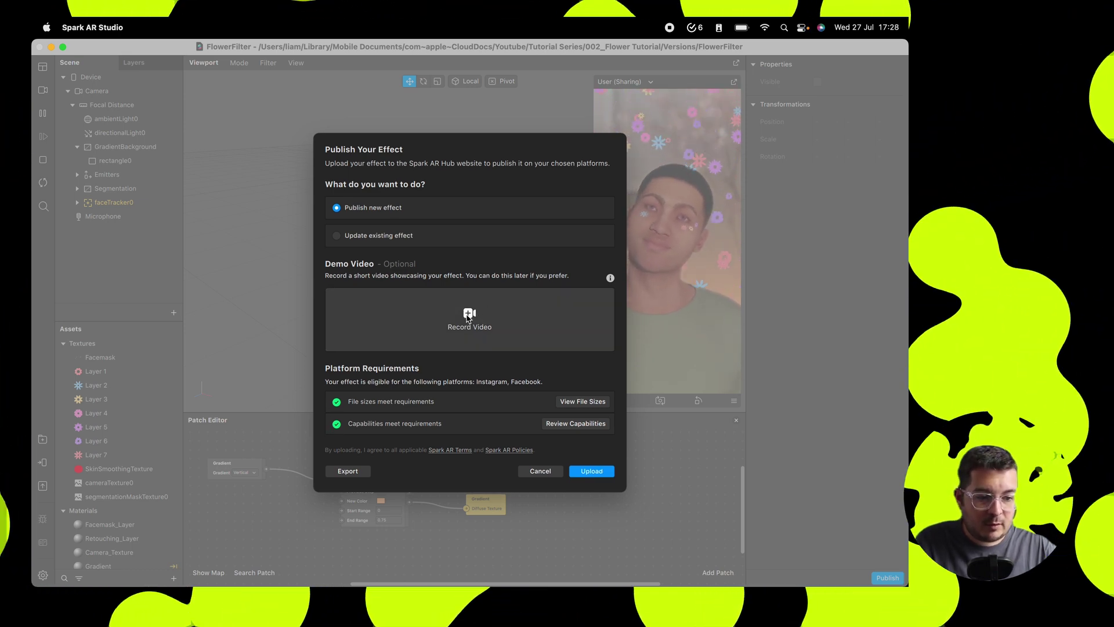
pyautogui.click(480, 335)
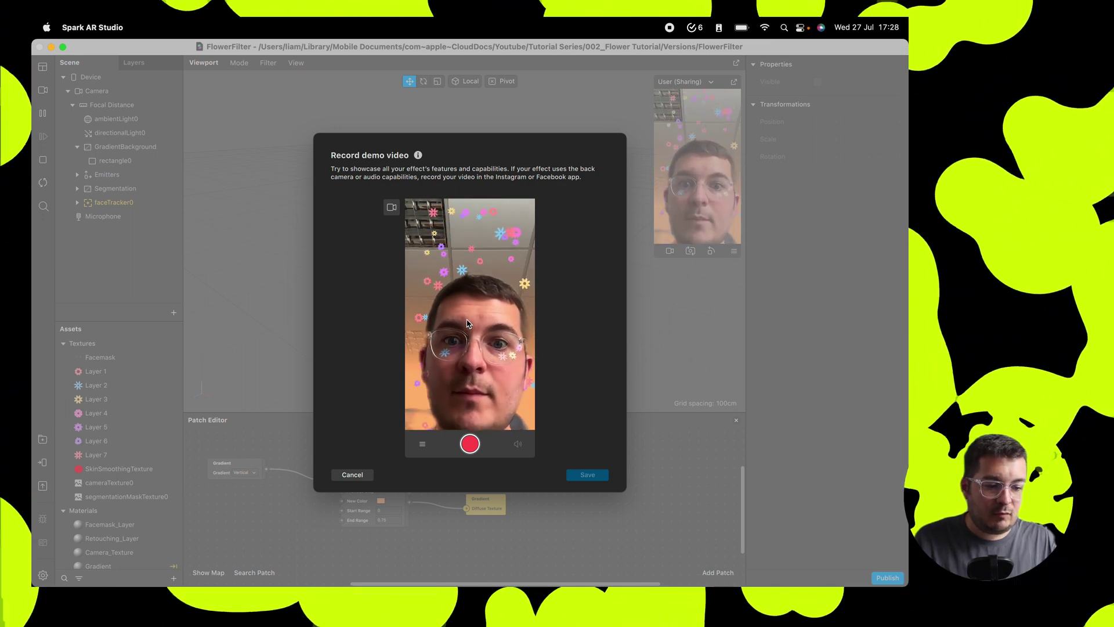
pyautogui.click(353, 475)
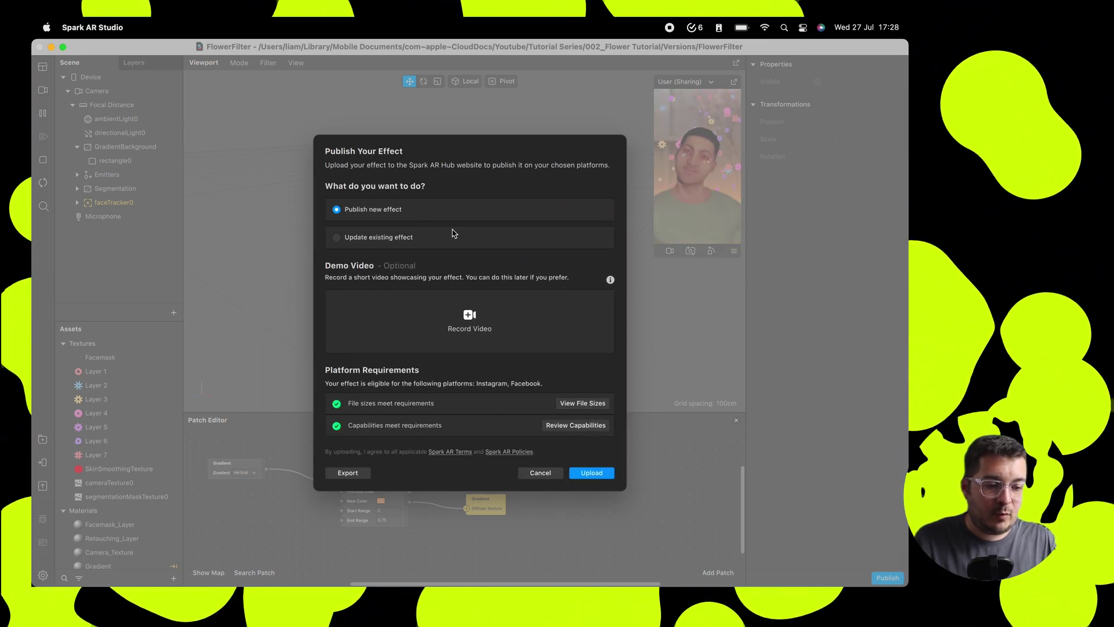
pyautogui.click(581, 474)
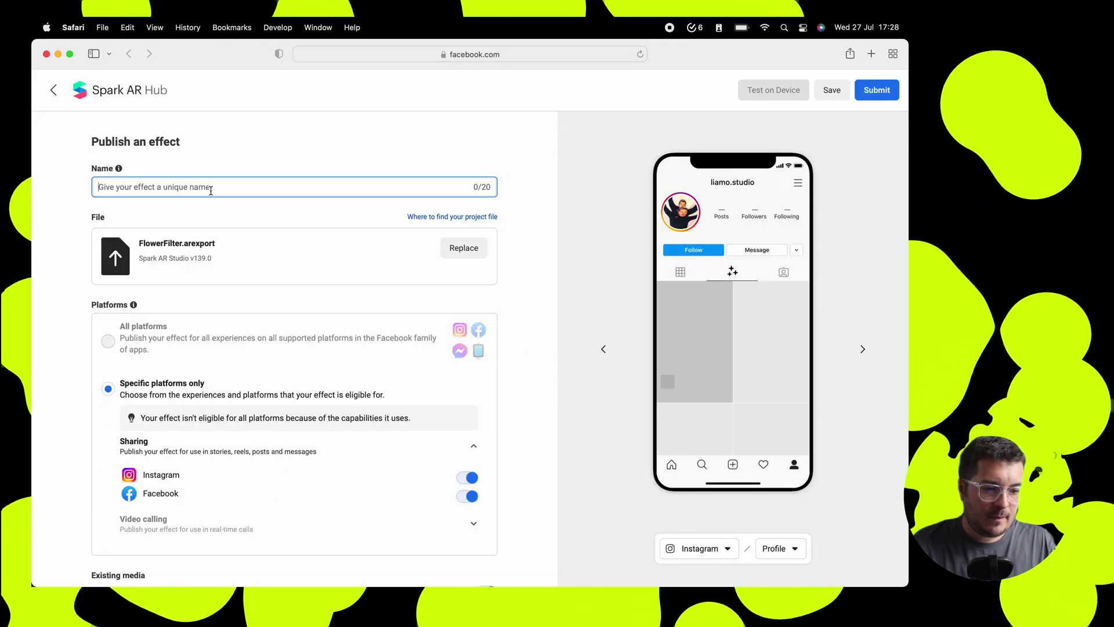
# - Name the effect Funky Flowers and look over its platform options
pyautogui.write('Funky Flowers')
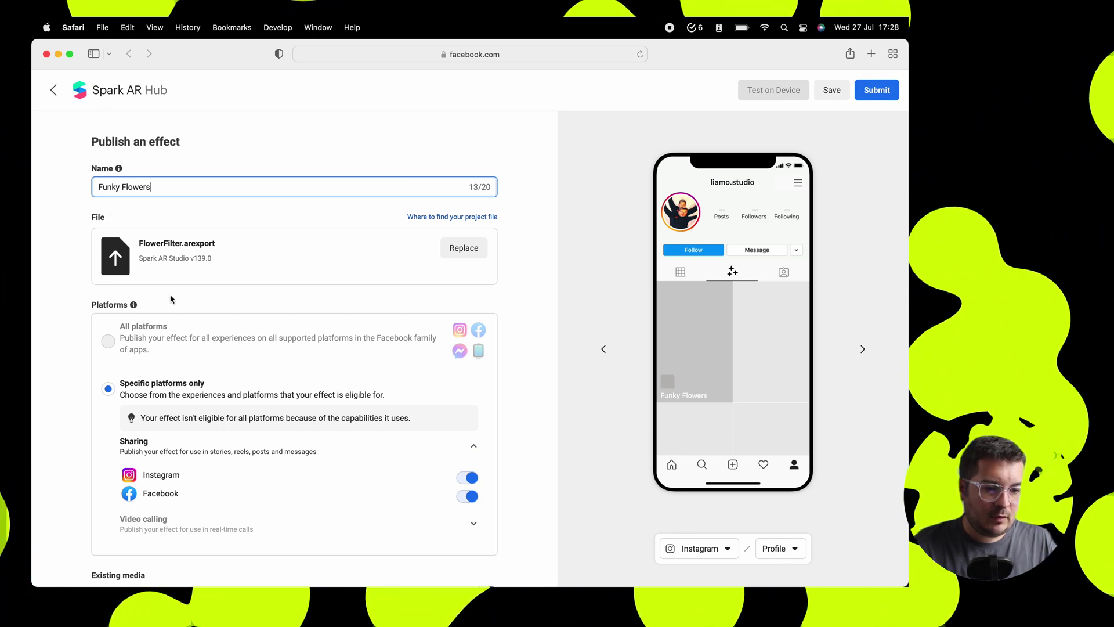
pyautogui.scroll(-5, 171, 299)
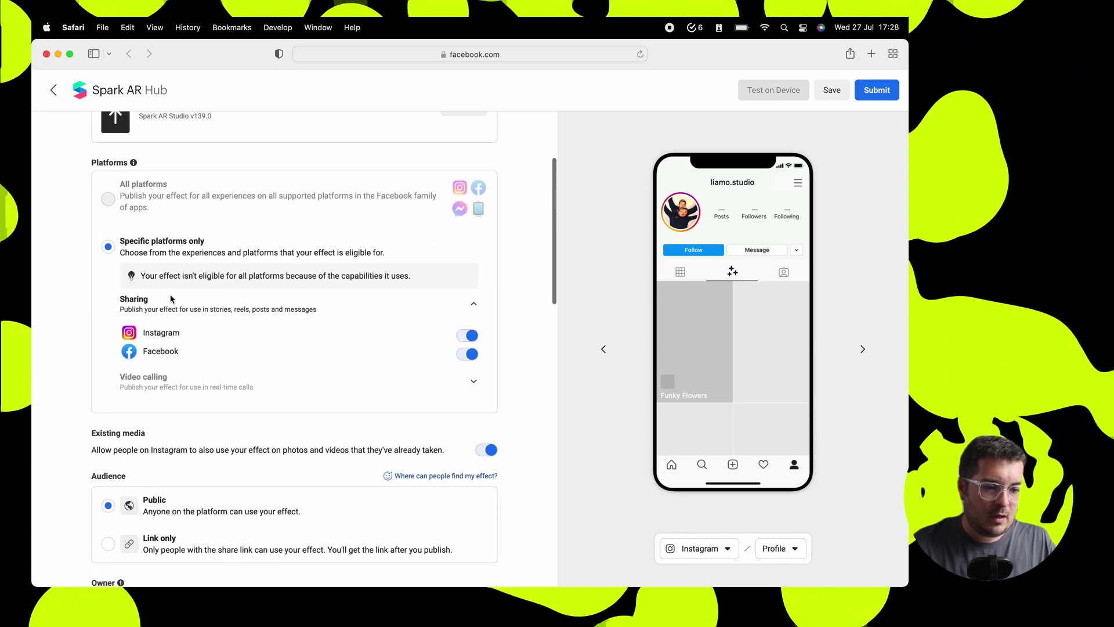
pyautogui.scroll(4, 171, 299)
# - Assign the effect to the categories Appearance, Selfies, Love and Surroundings
pyautogui.scroll(-14, 132, 241)
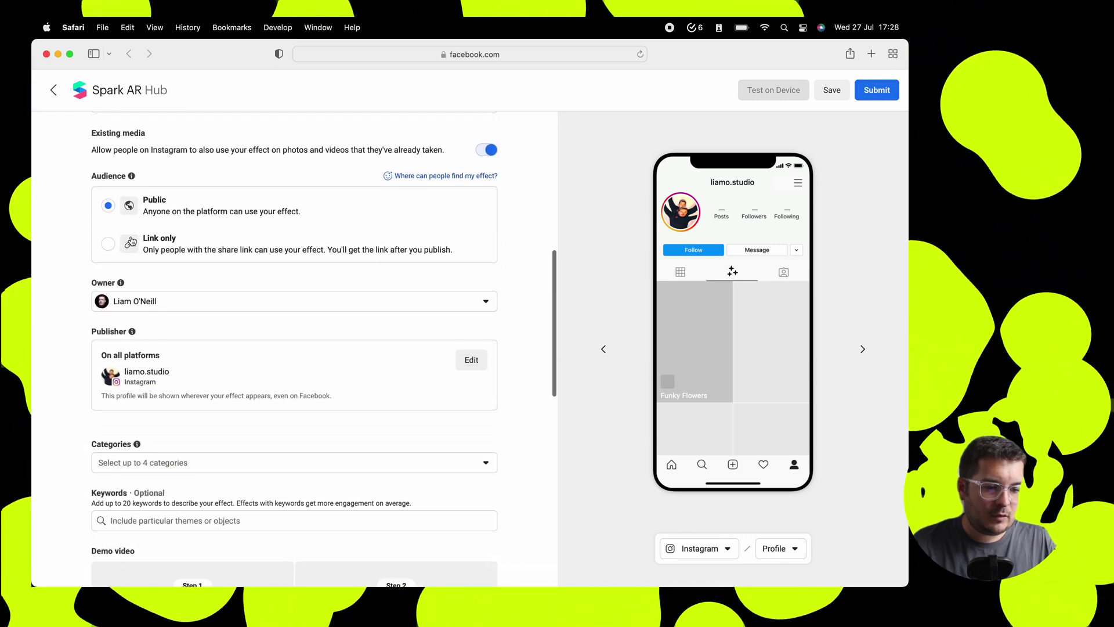
pyautogui.scroll(-4, 133, 241)
pyautogui.scroll(-3, 133, 242)
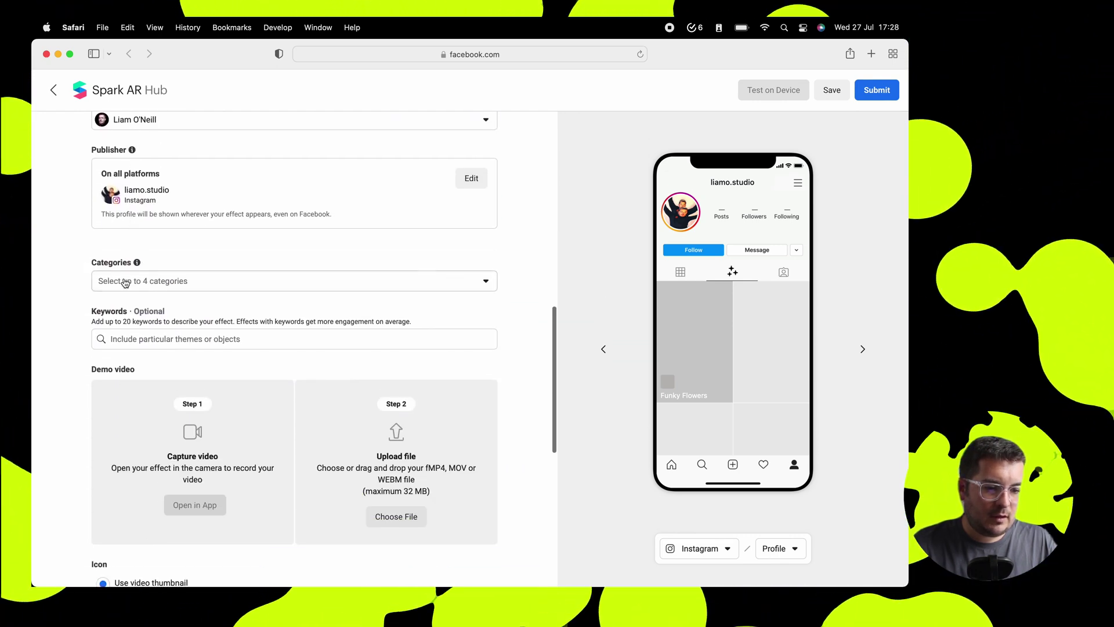
pyautogui.click(116, 281)
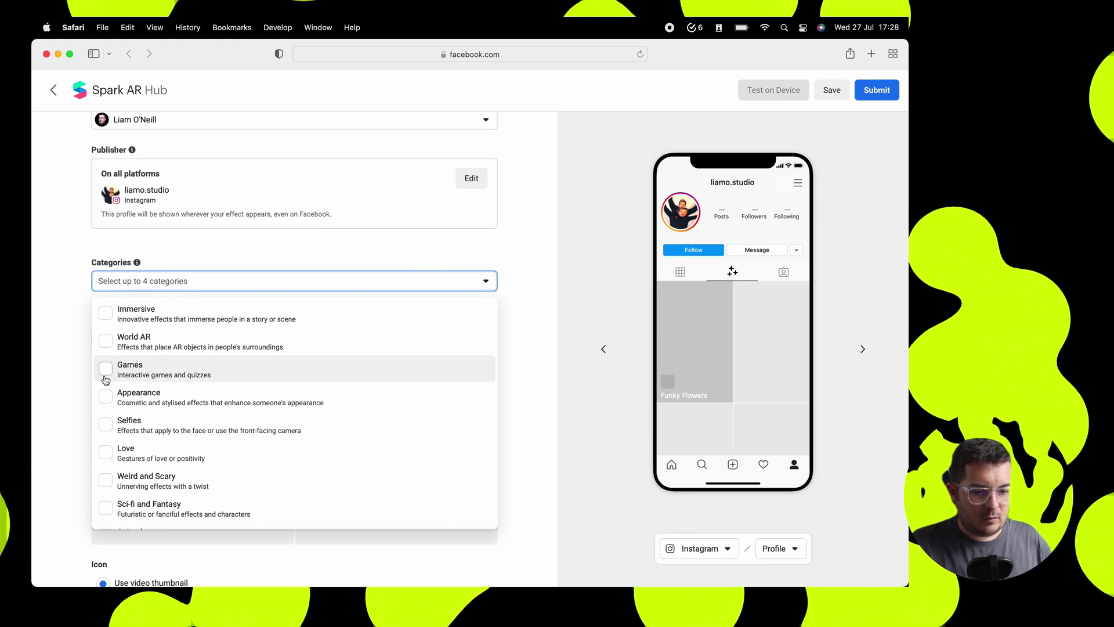
pyautogui.click(105, 396)
pyautogui.click(105, 424)
pyautogui.scroll(-1, 105, 427)
pyautogui.click(107, 429)
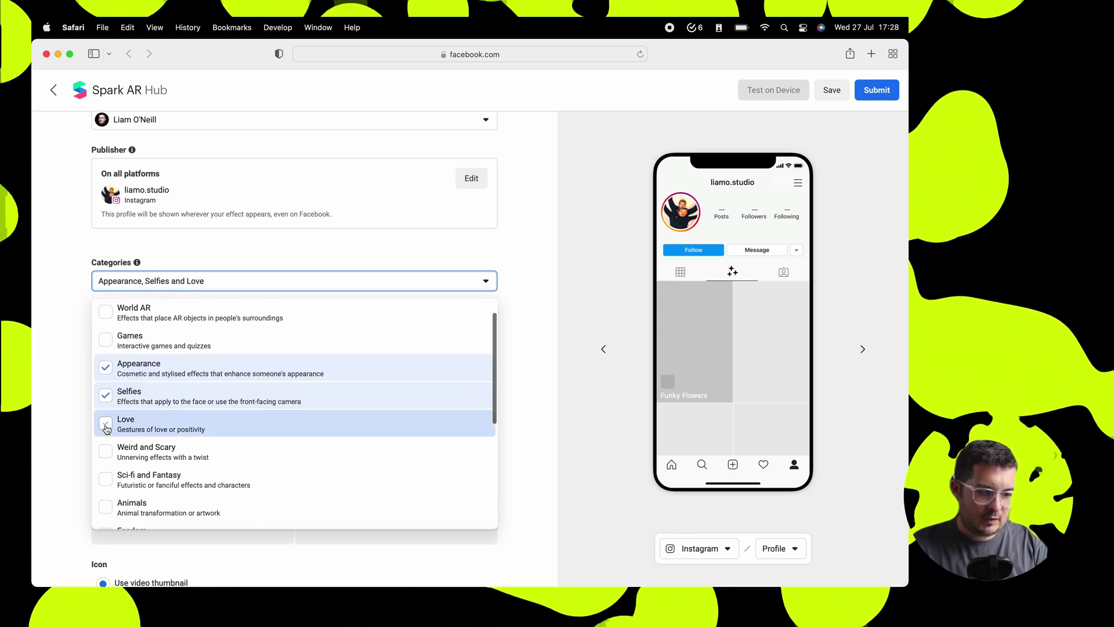
pyautogui.scroll(-5, 113, 479)
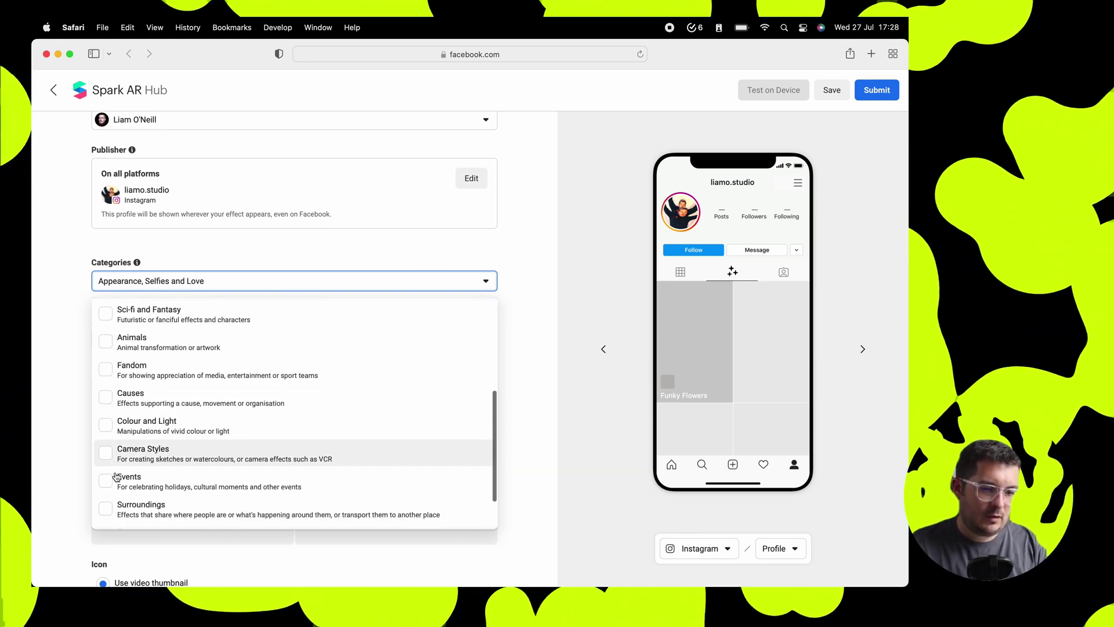
pyautogui.scroll(-2, 116, 477)
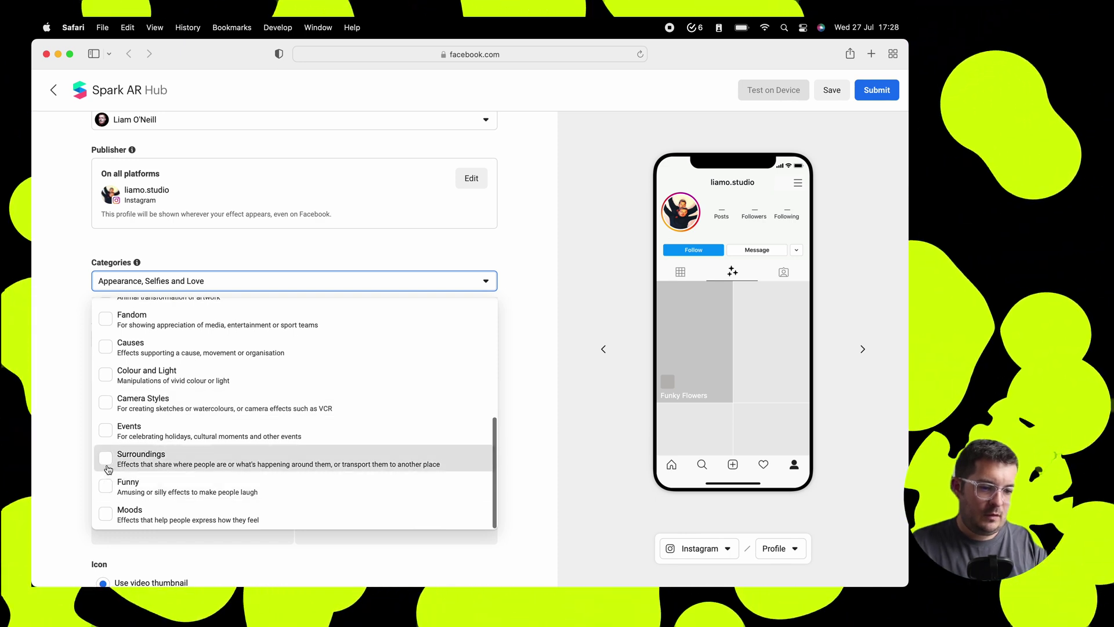
pyautogui.click(107, 459)
pyautogui.click(69, 422)
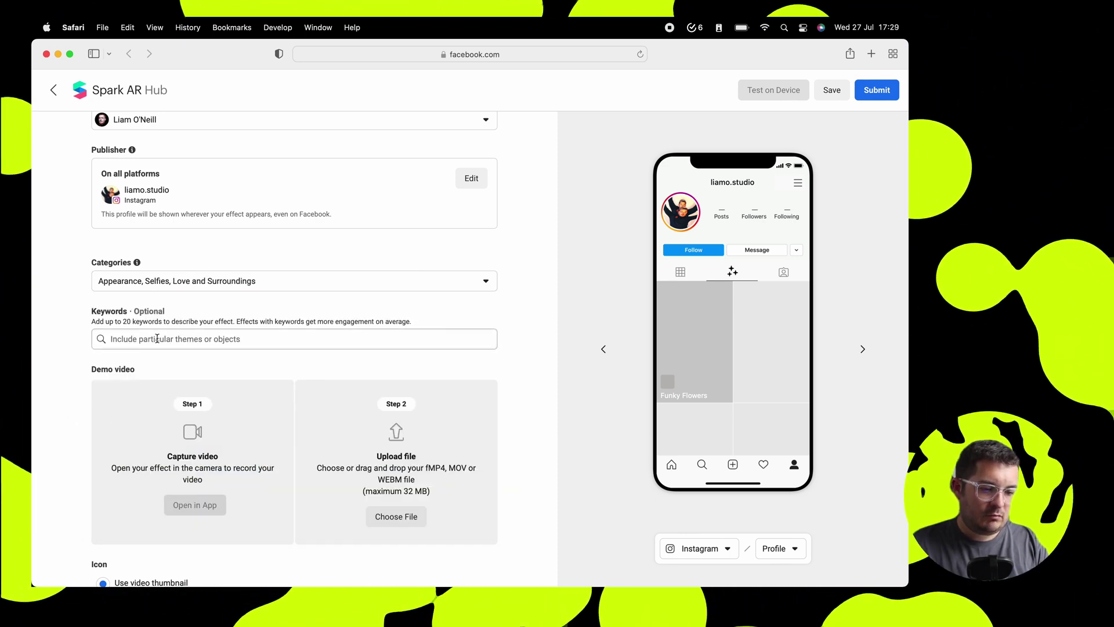
# - Add the keywords Flowers, cute, fun, colourful and colorful to the effect
pyautogui.write('Flowers')
pyautogui.press('Return')
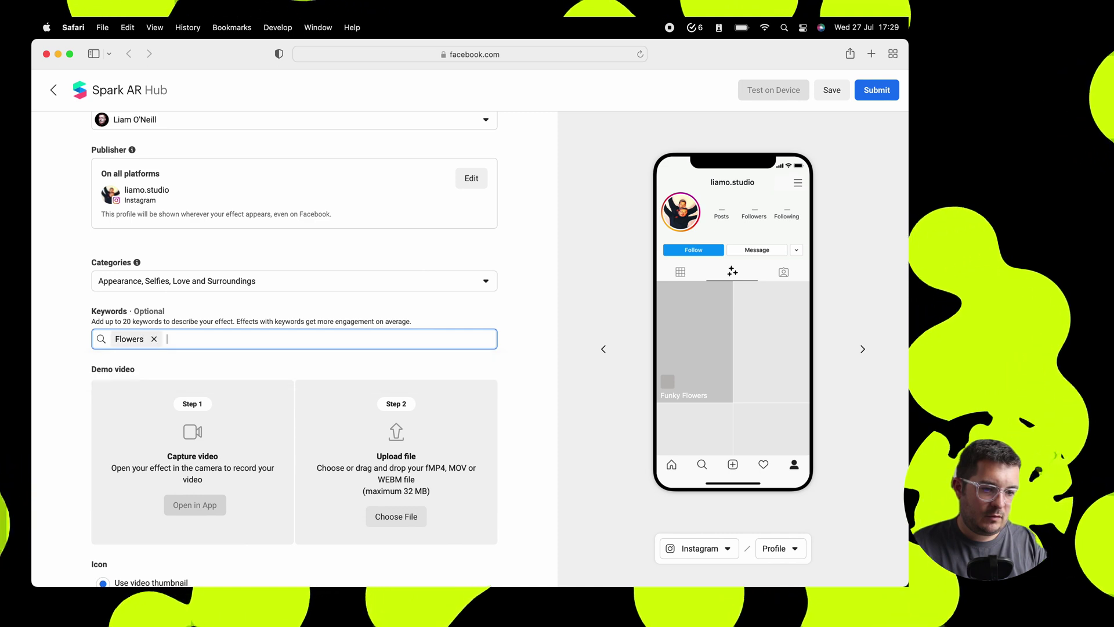
pyautogui.write('cute')
pyautogui.press('Return')
pyautogui.write('fun')
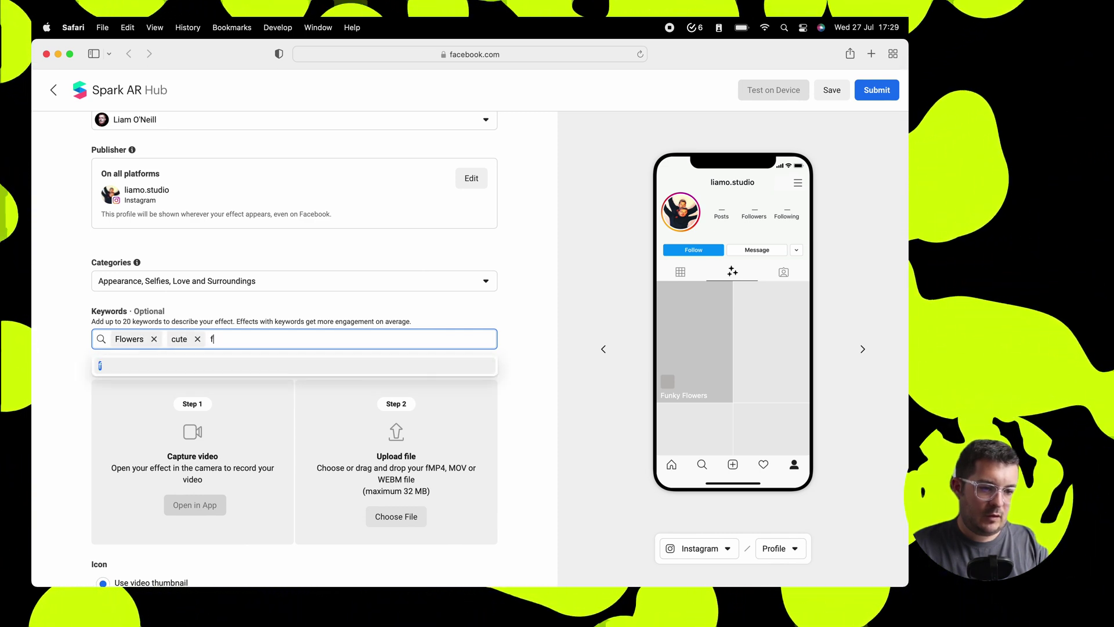
pyautogui.press('Return')
pyautogui.write('colourfu')
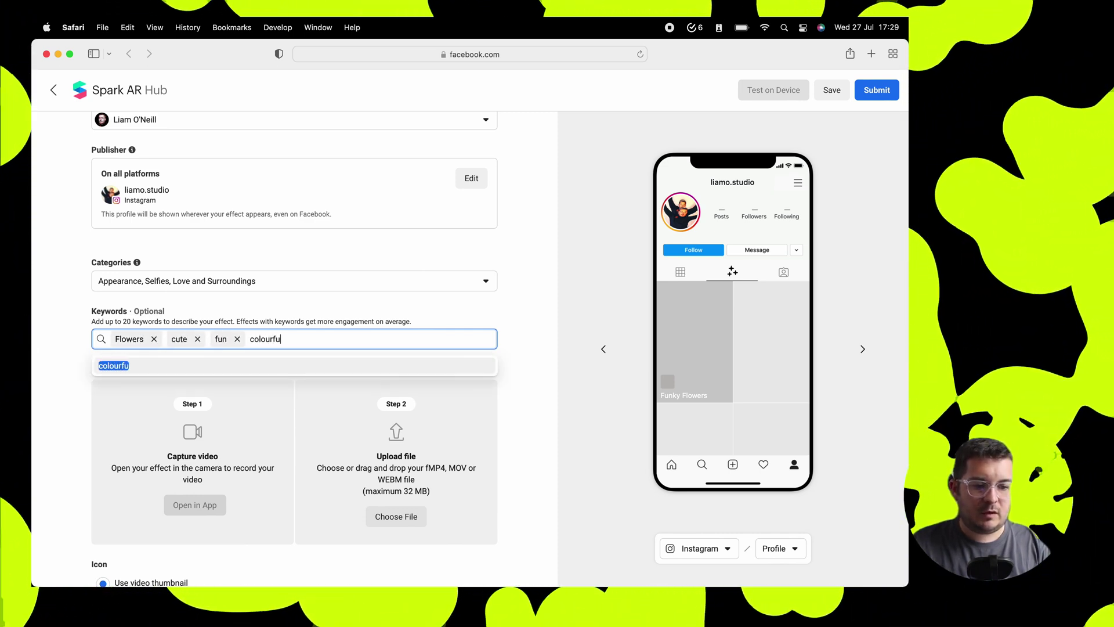
pyautogui.write('l')
pyautogui.press('Return')
pyautogui.write('colorful')
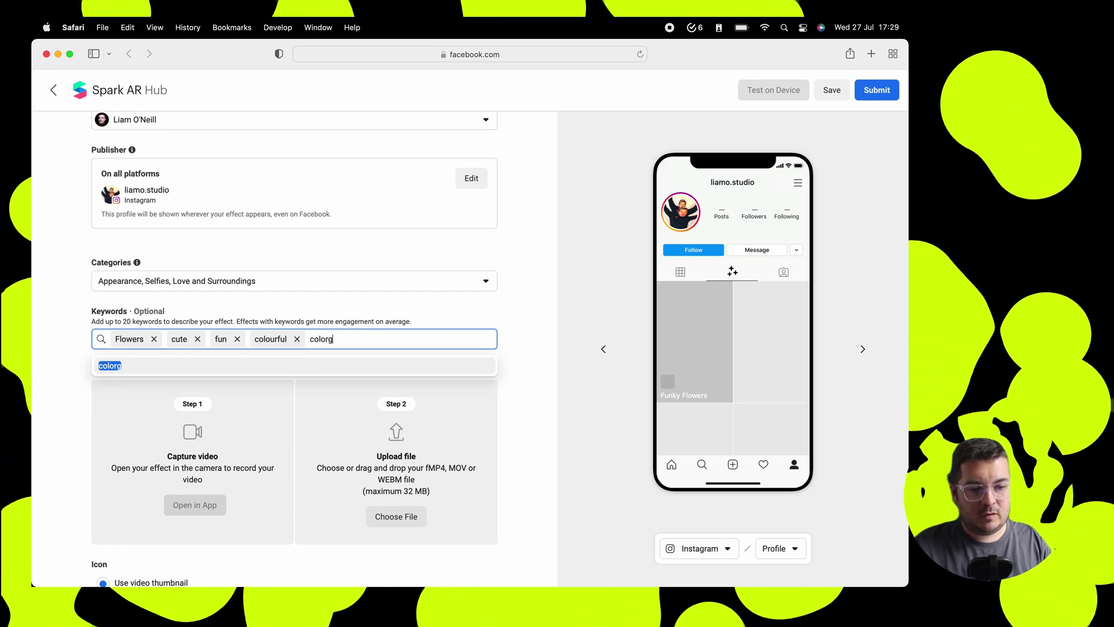
pyautogui.press('Return')
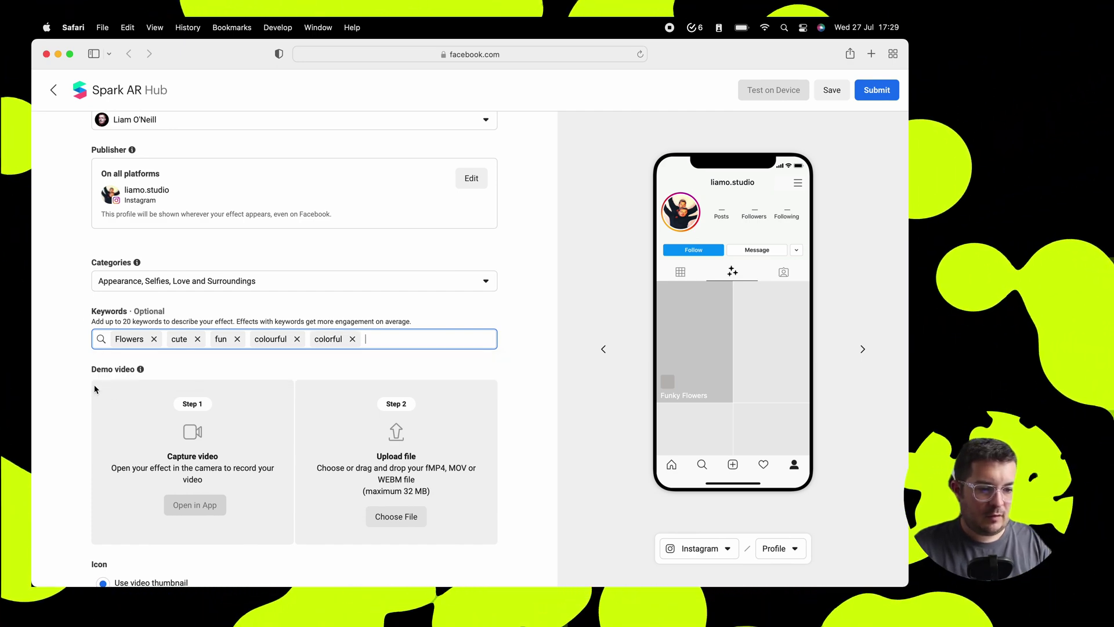
# - Upload 04b48d460ed6437193ecccbcc4303863.MOV from the Downloads folder as the demo video
pyautogui.click(390, 517)
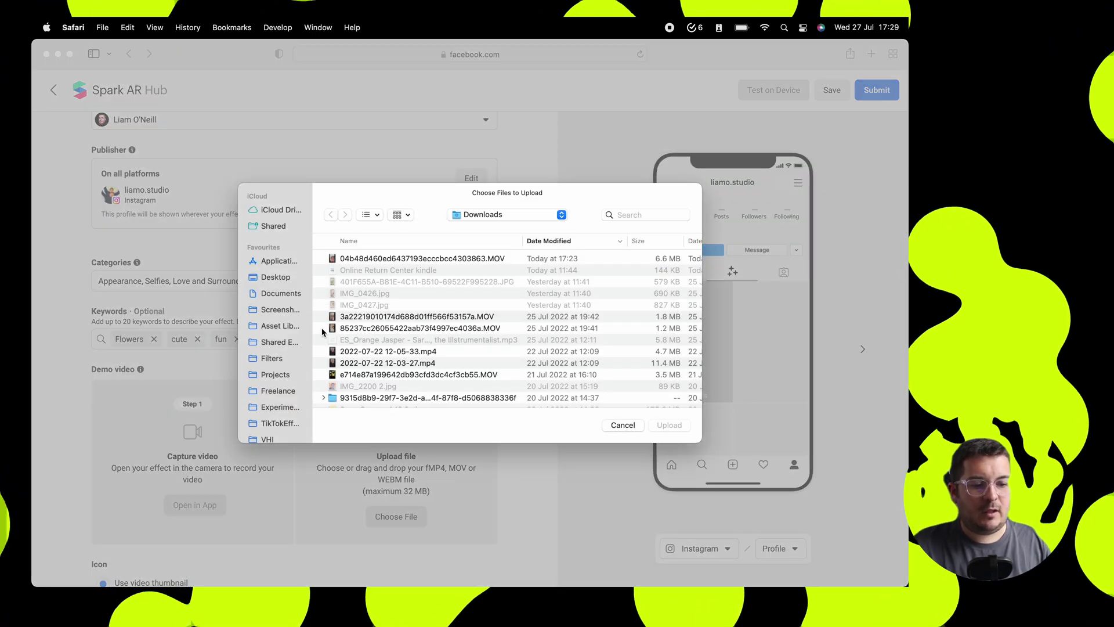
pyautogui.doubleClick(368, 258)
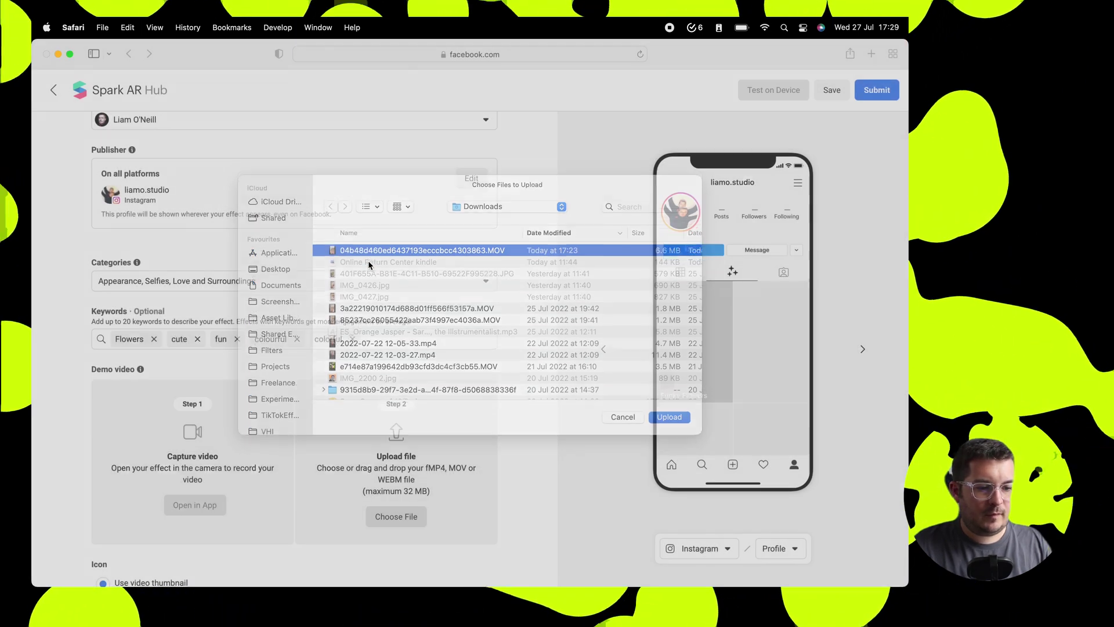
# - Use an uploaded image as the effect icon, taking Screenshot 2022-07-27 at 17.27.31 from the Screenshots folder with the default crop
pyautogui.scroll(-5, 336, 372)
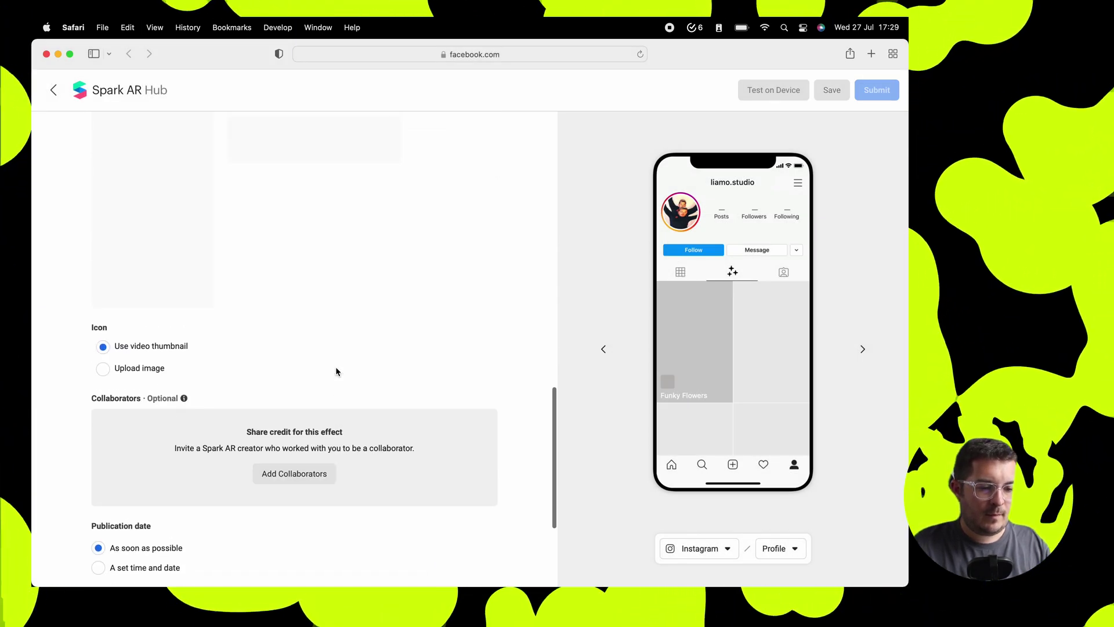
pyautogui.scroll(1, 336, 371)
pyautogui.click(103, 425)
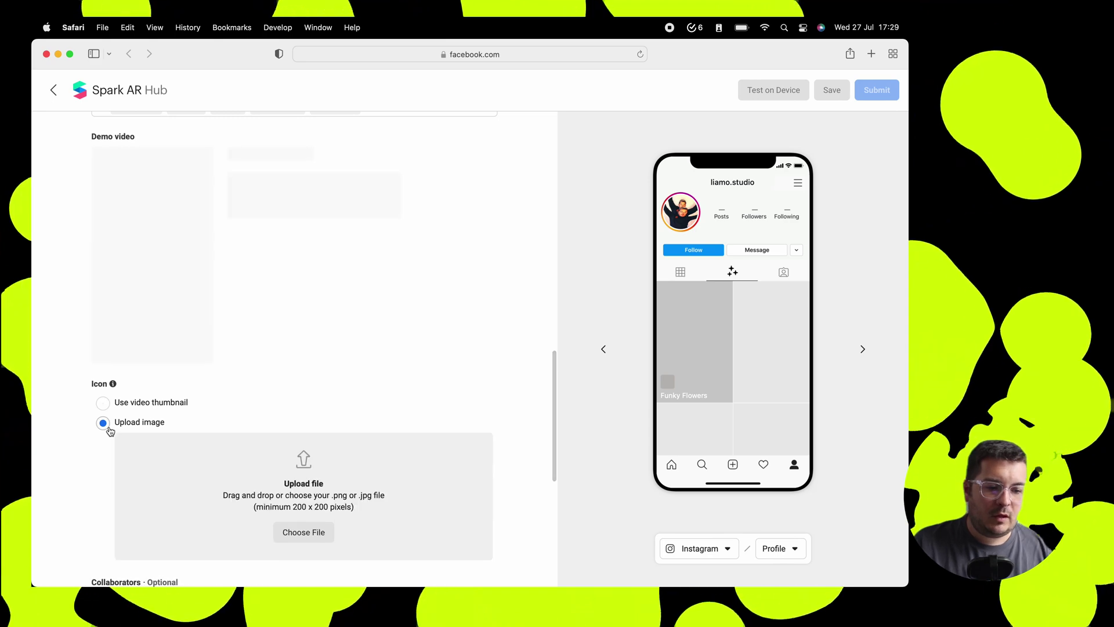
pyautogui.click(304, 533)
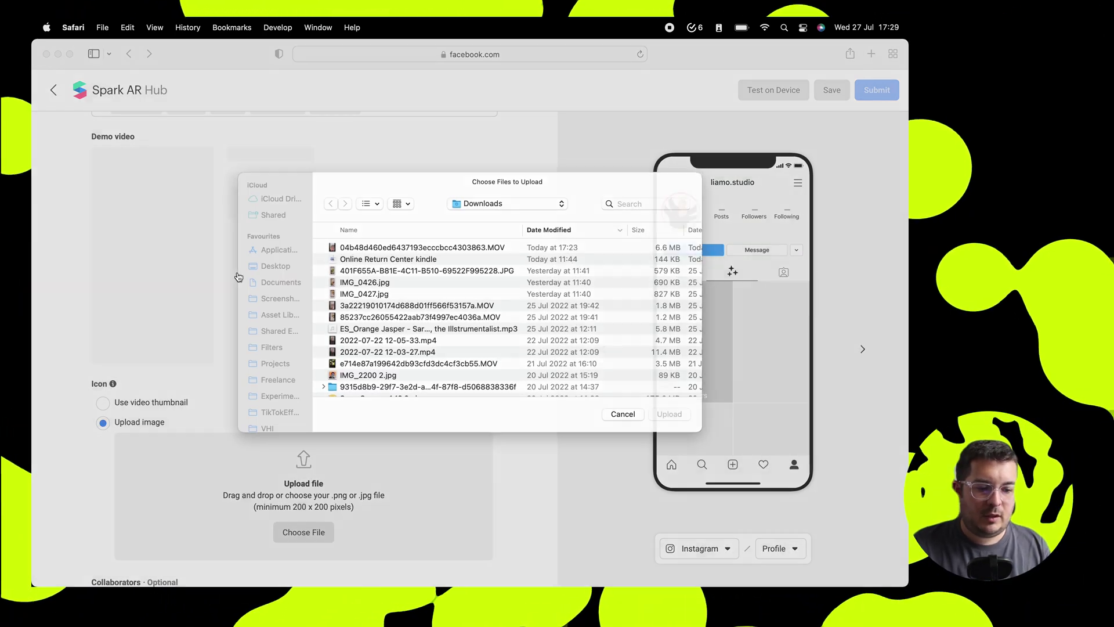
pyautogui.click(273, 310)
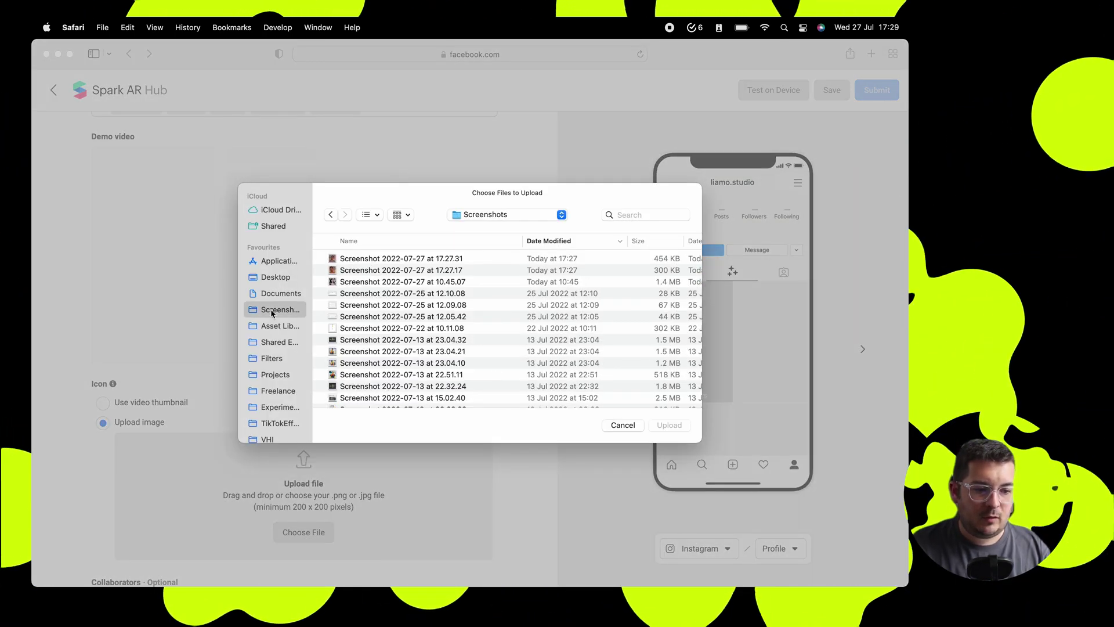
pyautogui.doubleClick(352, 259)
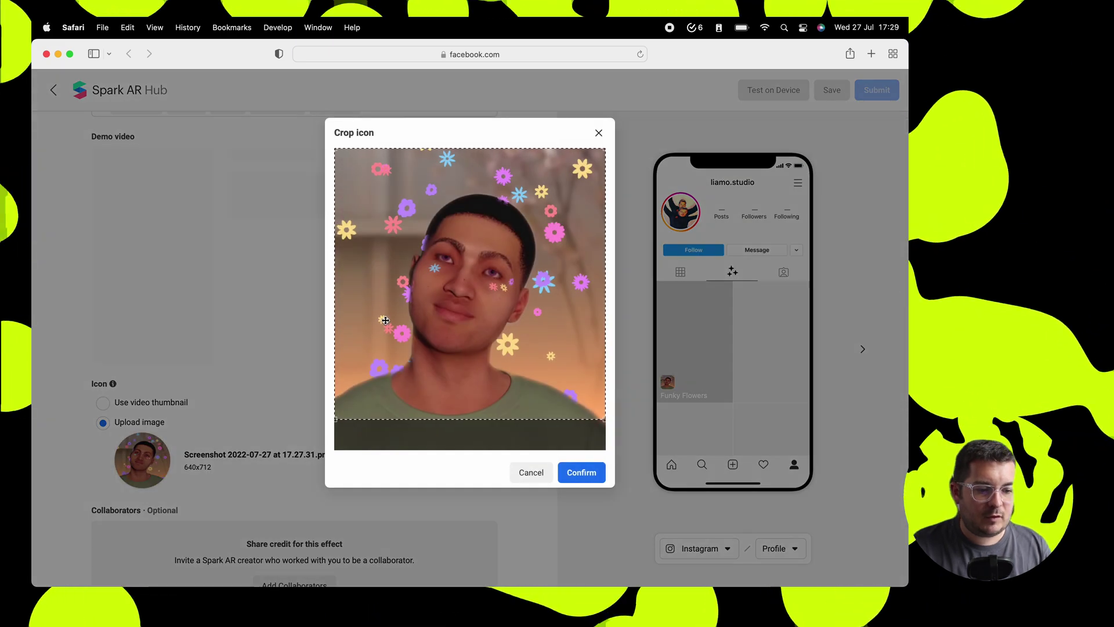
pyautogui.click(590, 475)
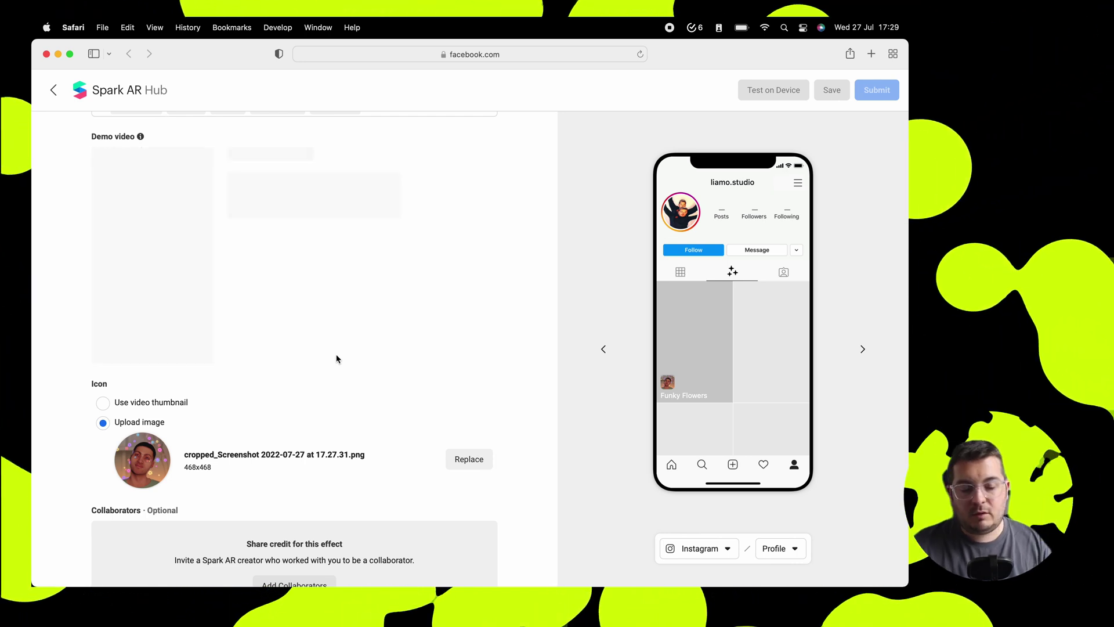
# - Set the fifth frame of the demo video as its thumbnail and look through the remaining frames
pyautogui.scroll(2, 336, 359)
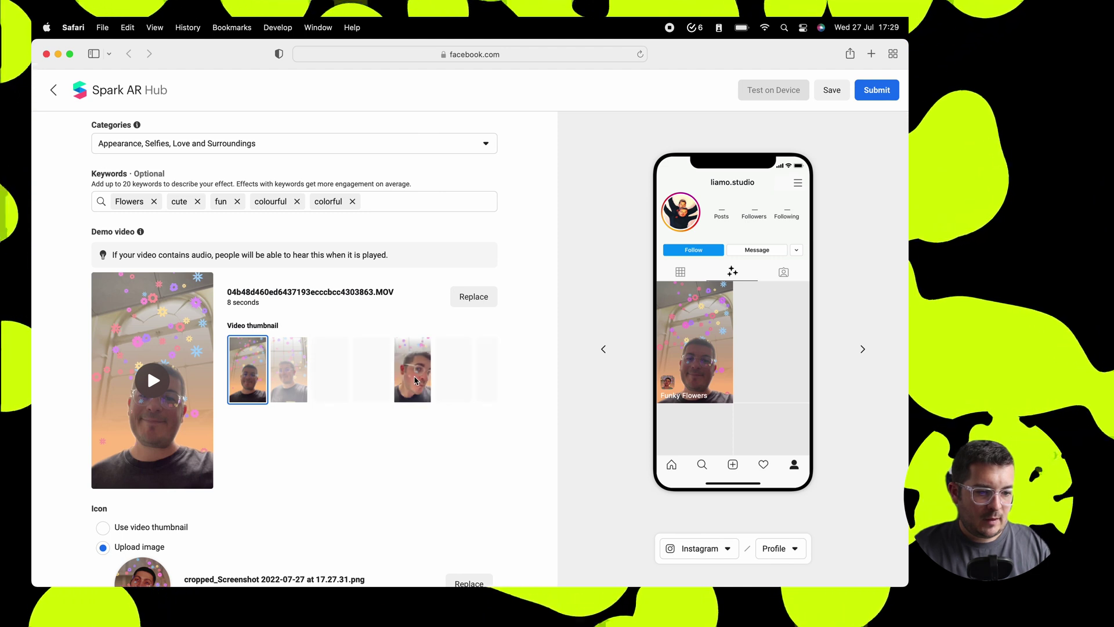
pyautogui.click(417, 381)
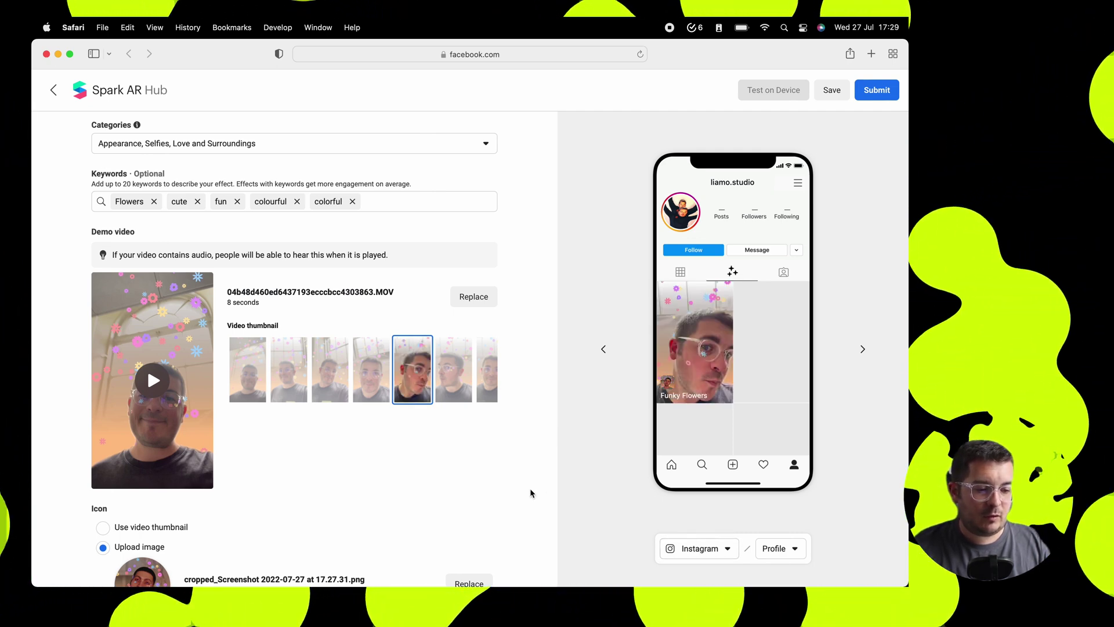
pyautogui.hscroll(3, 458, 383)
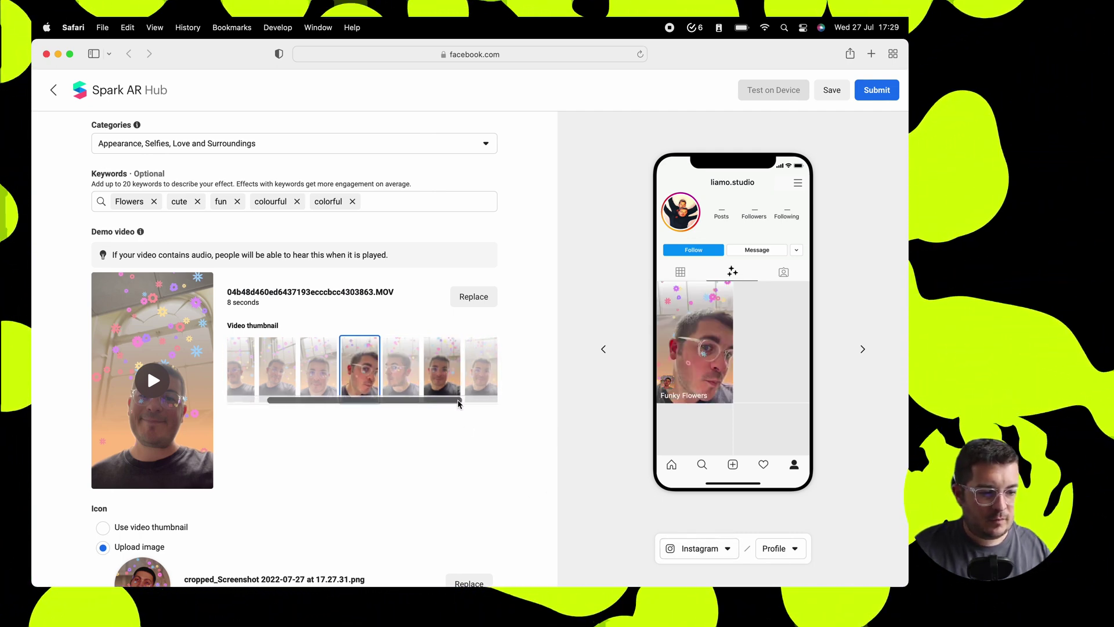
pyautogui.hscroll(2, 458, 383)
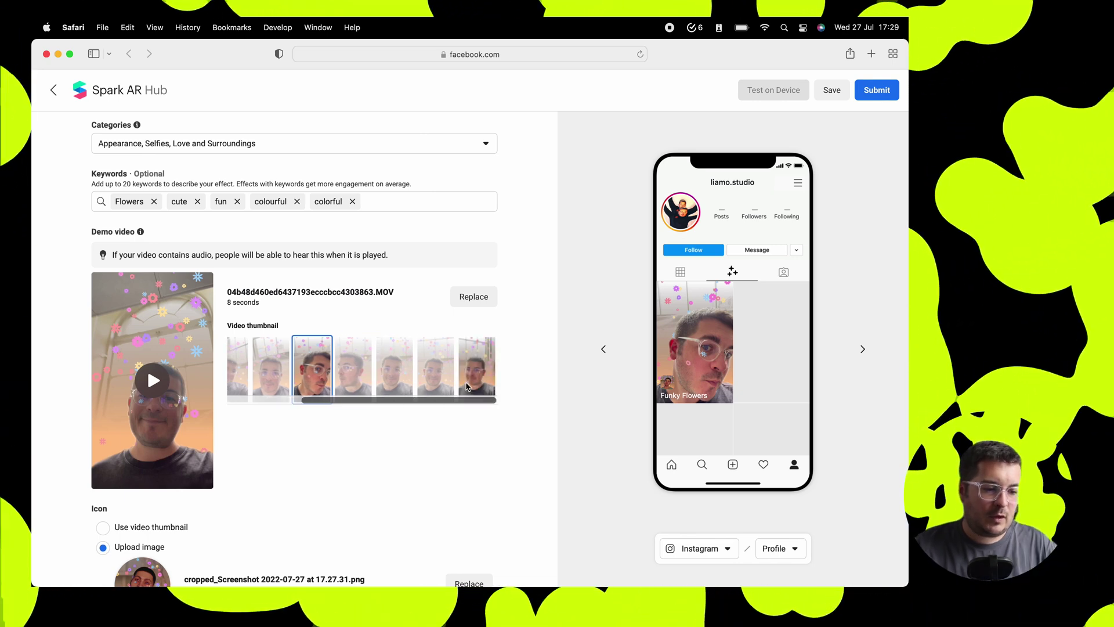
pyautogui.hscroll(-3, 467, 386)
# - Submit the effect for review with publication as soon as possible and dismiss the confirmation
pyautogui.scroll(-3, 478, 464)
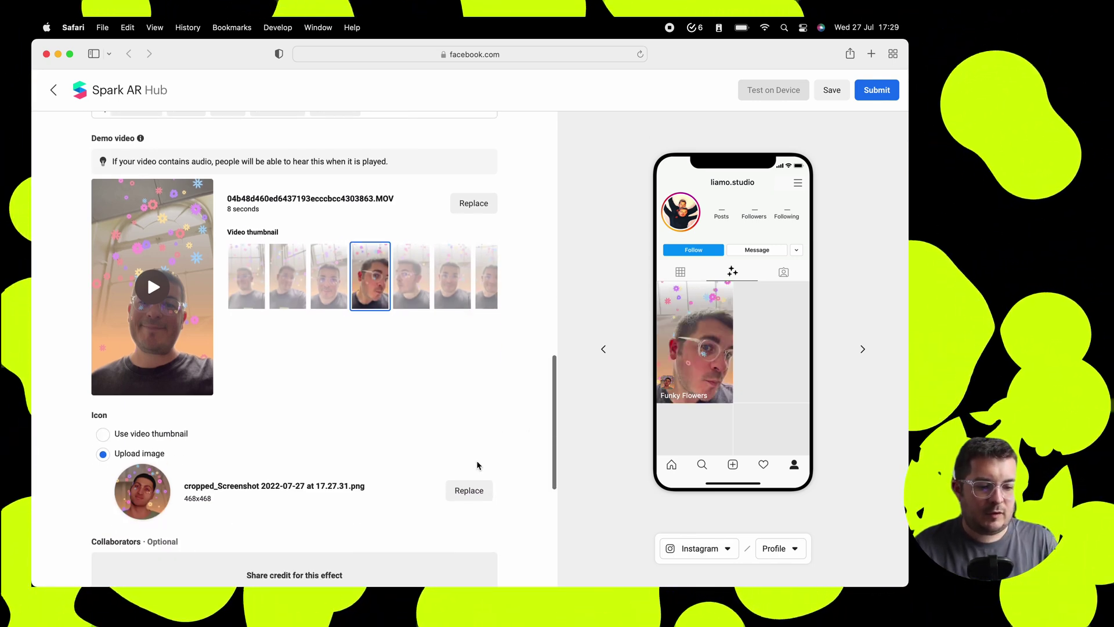
pyautogui.scroll(-10, 477, 465)
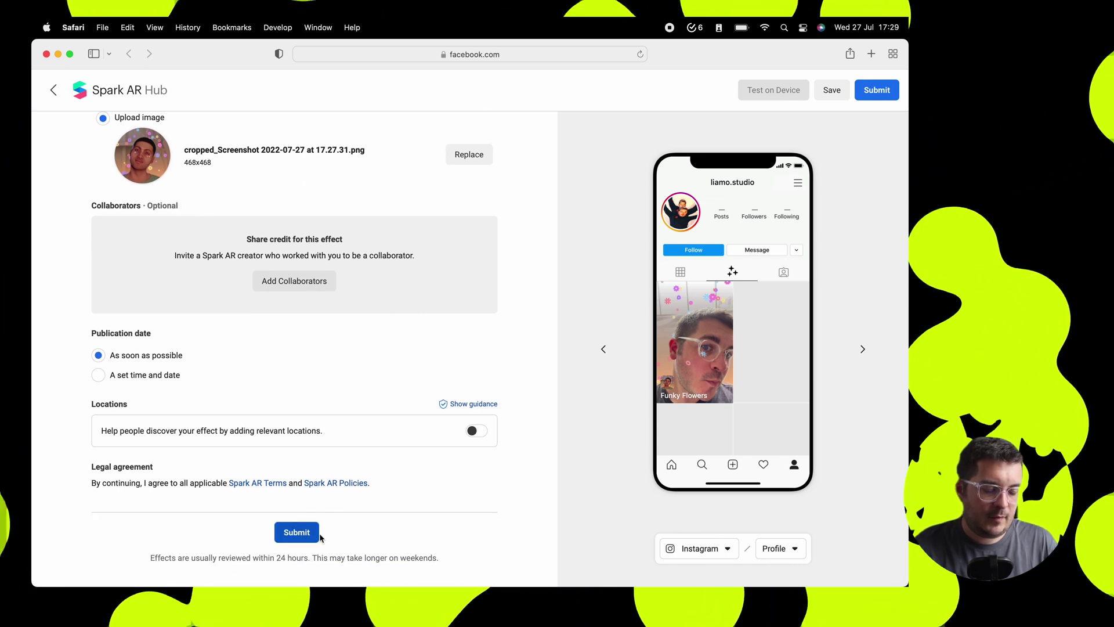
pyautogui.click(297, 532)
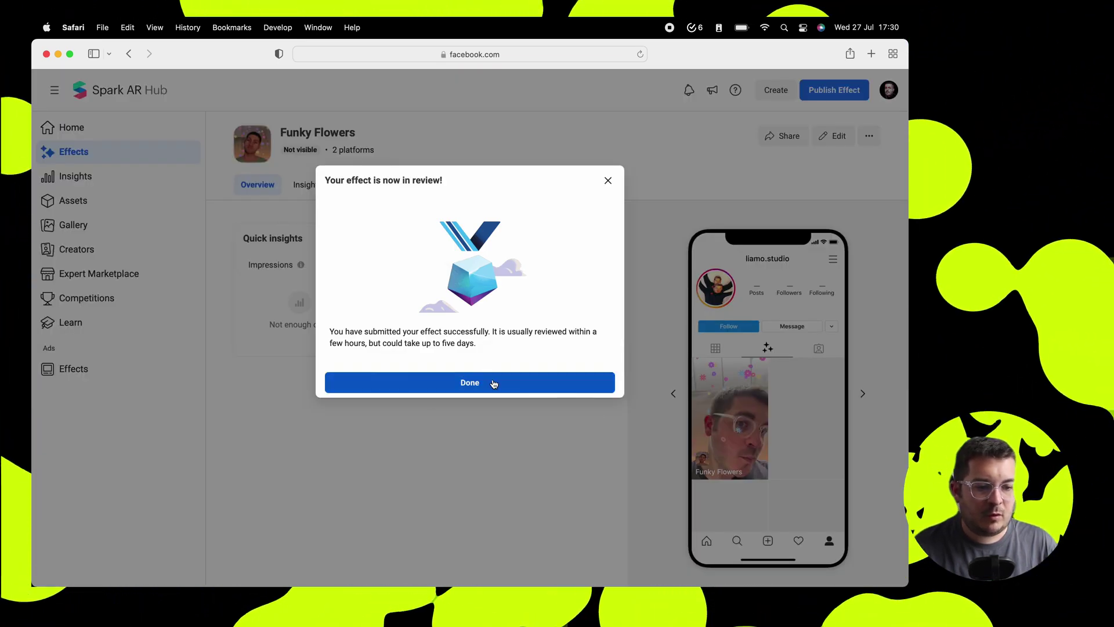
pyautogui.click(529, 386)
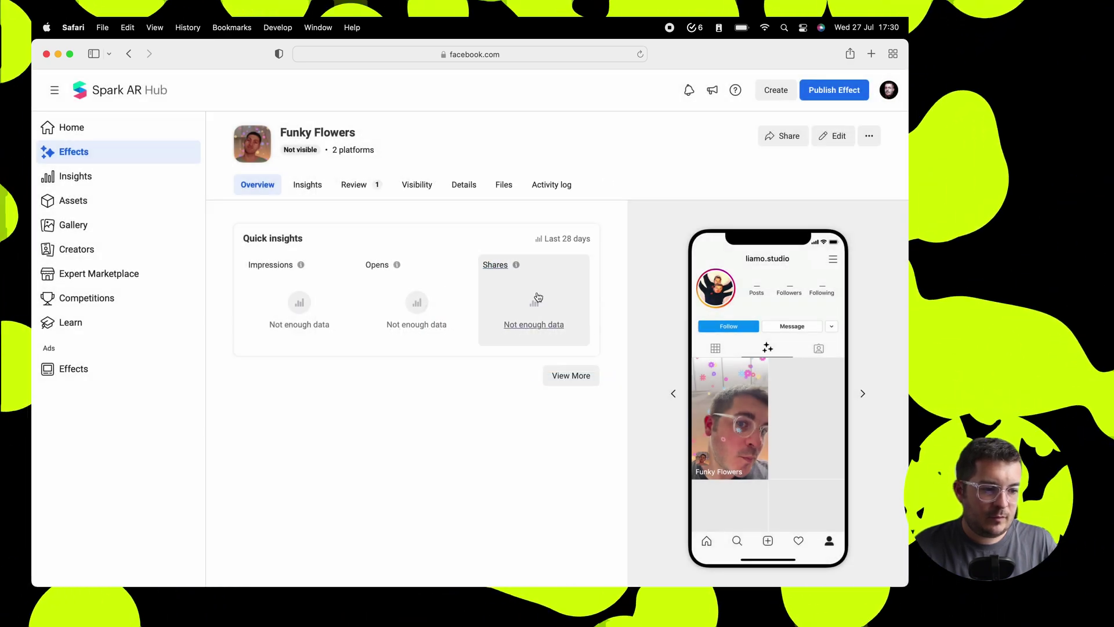